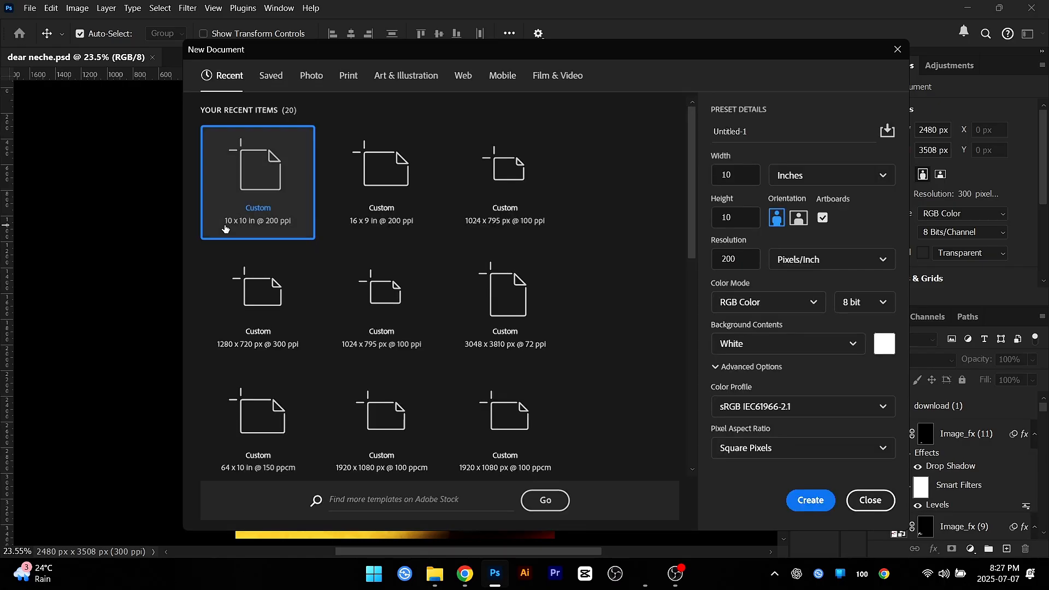
Step: Create an 8 x 10 inch document at 200 ppi named FOOD MENU DESIGN, with artboards turned off
{"action": "left_click", "coordinate": [786, 174]}
{"action": "left_click", "coordinate": [802, 177]}
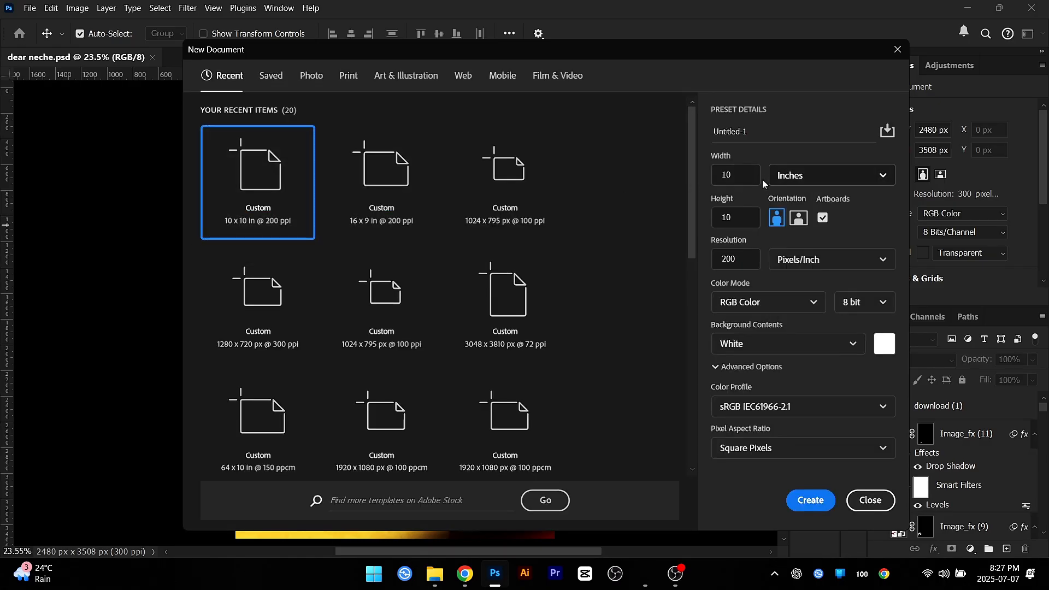
{"action": "left_click", "coordinate": [733, 173]}
{"action": "type", "text": "8"}
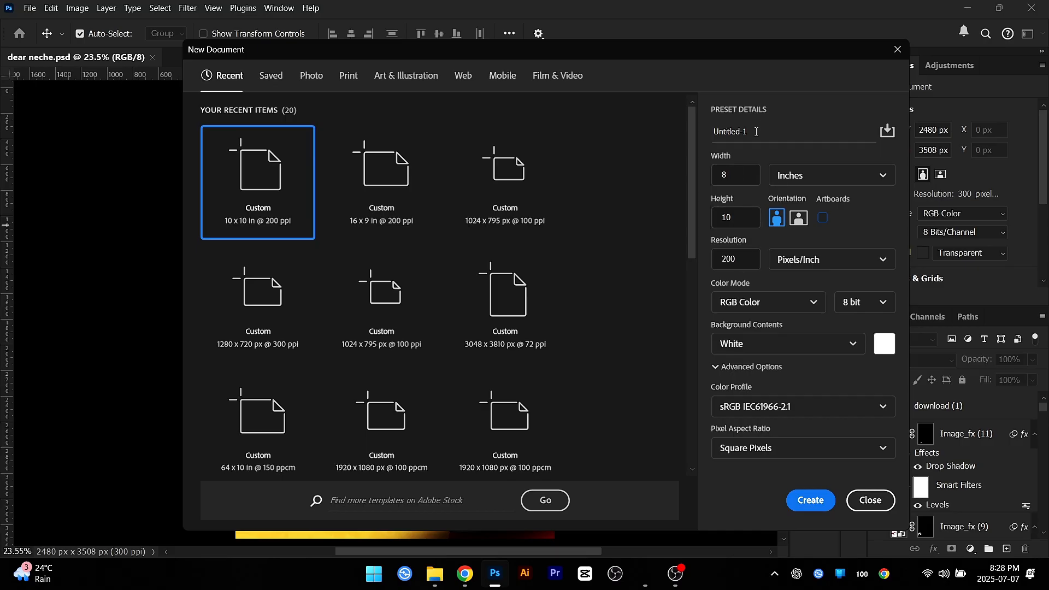
{"action": "type", "text": "FOOD MENU DESIGN"}
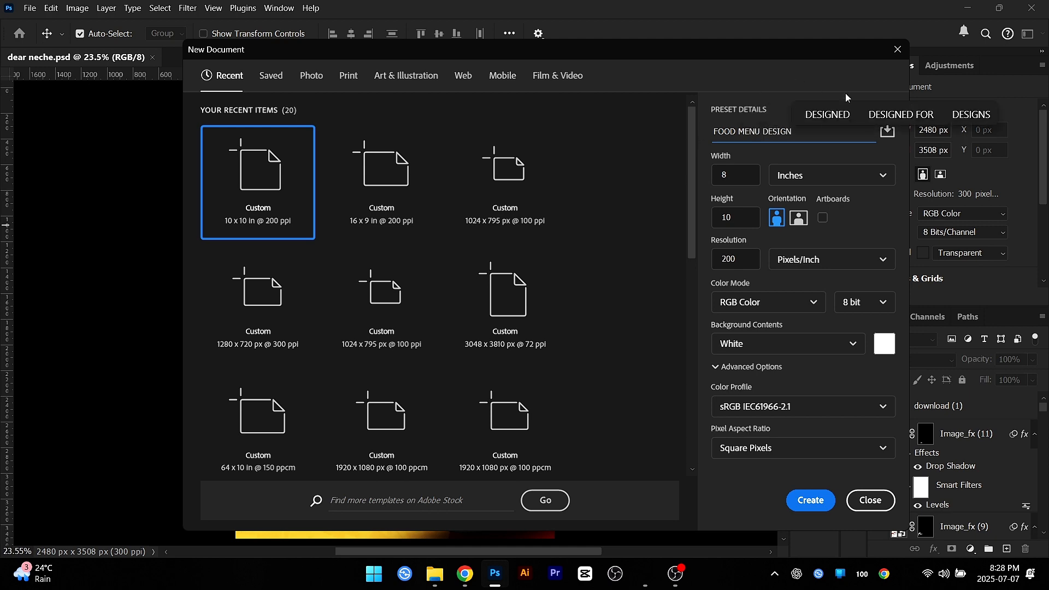
{"action": "left_click", "coordinate": [814, 500]}
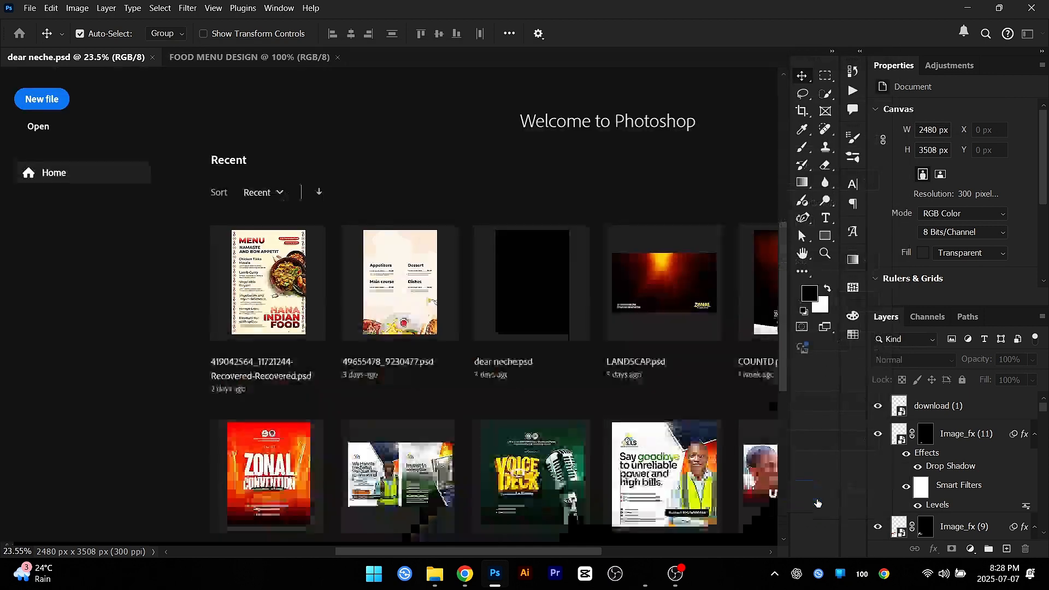
{"action": "scroll", "coordinate": [490, 352], "scroll_direction": "down", "scroll_amount": 1}
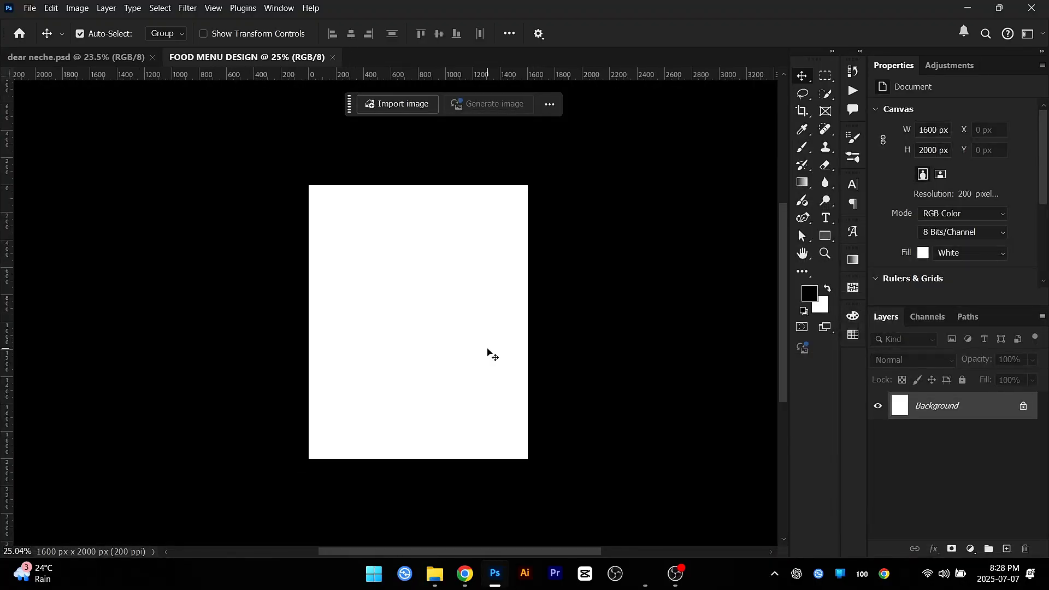
{"action": "scroll", "coordinate": [440, 391], "scroll_direction": "up", "scroll_amount": 1}
Step: Examine the finished flyer in dear neche.psd and compare it with the blank FOOD MENU DESIGN canvas
{"action": "left_click", "coordinate": [77, 56]}
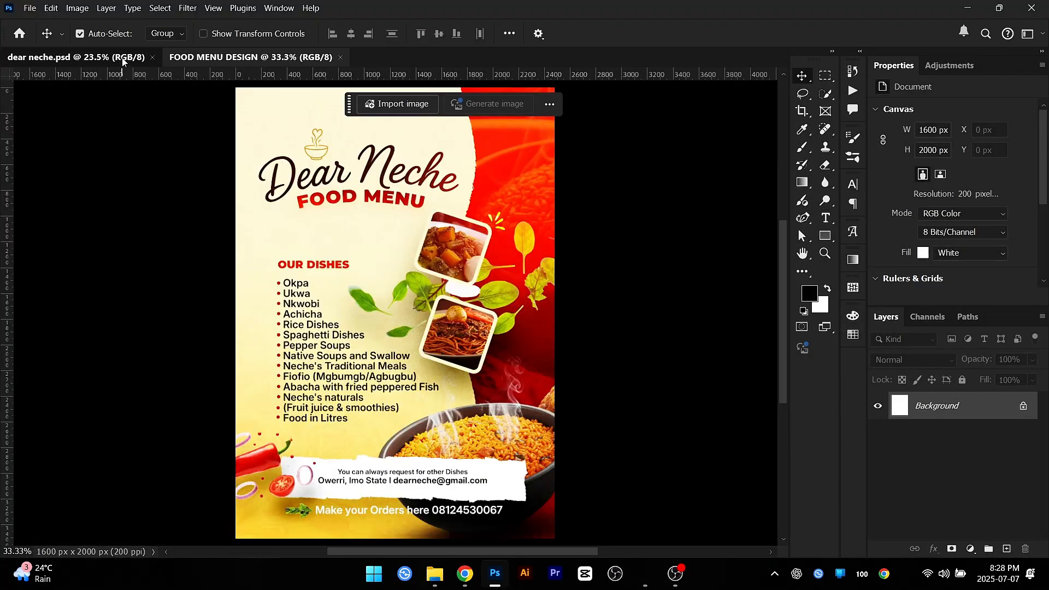
{"action": "scroll", "coordinate": [479, 218], "scroll_direction": "down", "scroll_amount": 2}
{"action": "scroll", "coordinate": [479, 218], "scroll_direction": "up", "scroll_amount": 2}
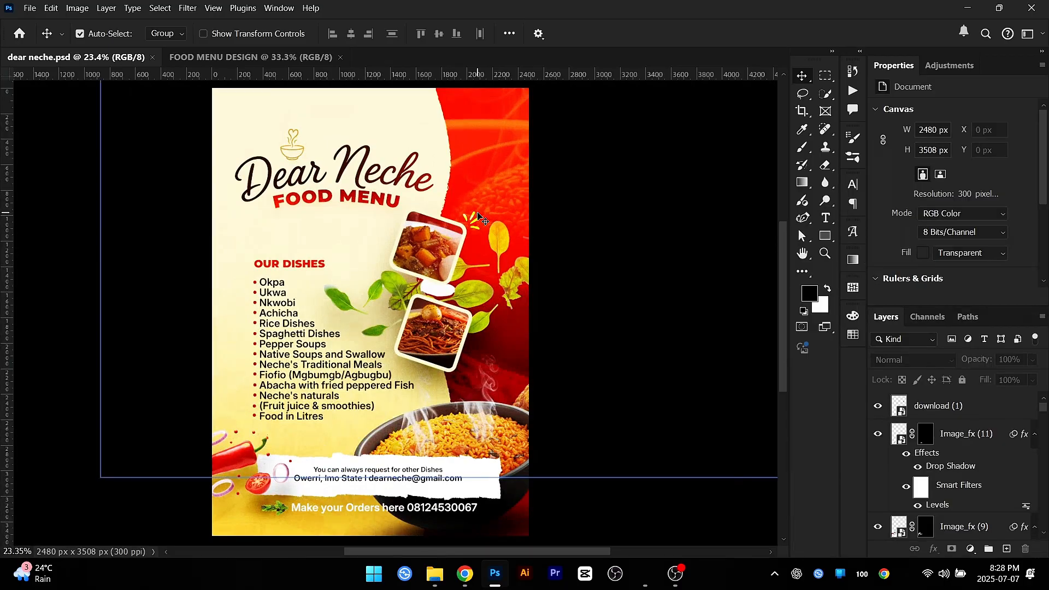
{"action": "scroll", "coordinate": [479, 218], "scroll_direction": "down", "scroll_amount": 1}
{"action": "left_click_drag", "start_coordinate": [384, 358], "coordinate": [412, 359]}
{"action": "scroll", "coordinate": [413, 364], "scroll_direction": "up", "scroll_amount": 1}
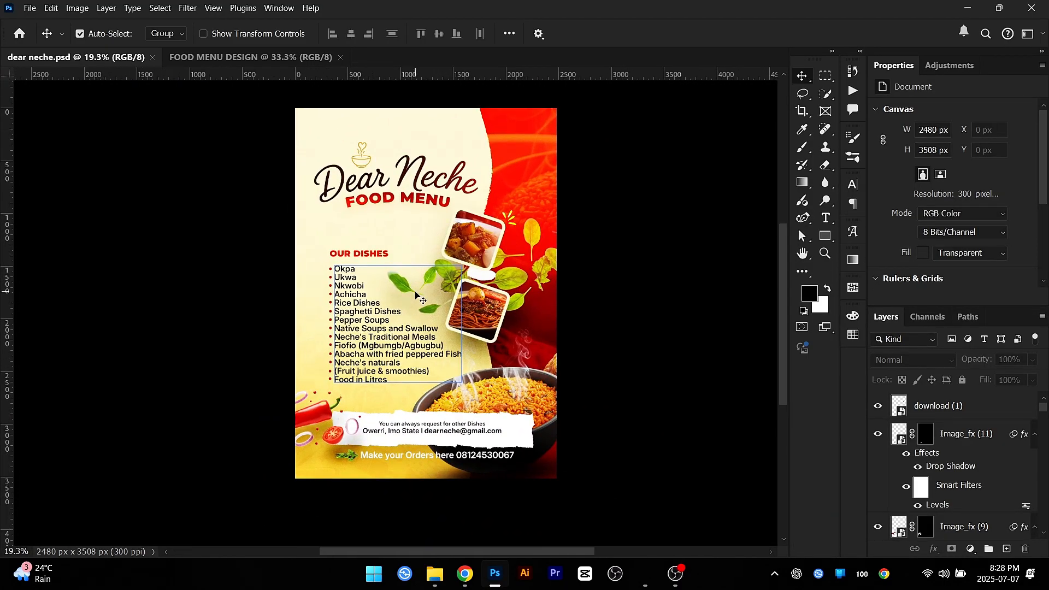
{"action": "scroll", "coordinate": [565, 203], "scroll_direction": "up", "scroll_amount": 2}
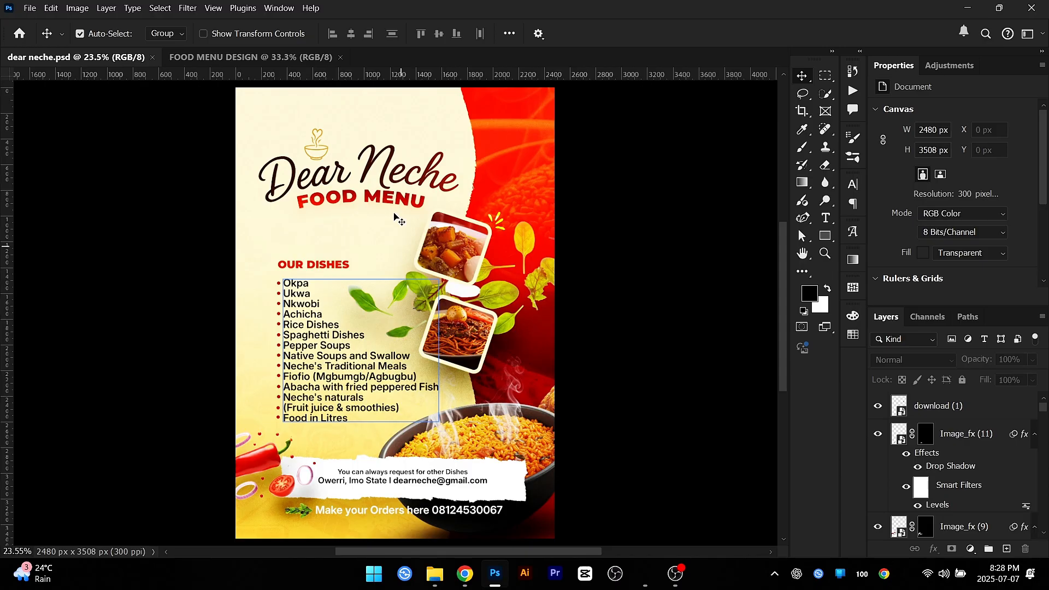
{"action": "left_click", "coordinate": [280, 53]}
{"action": "scroll", "coordinate": [424, 278], "scroll_direction": "down", "scroll_amount": 1}
{"action": "scroll", "coordinate": [424, 279], "scroll_direction": "up", "scroll_amount": 1}
{"action": "left_click_drag", "start_coordinate": [423, 278], "coordinate": [467, 280]}
{"action": "left_click", "coordinate": [120, 63]}
{"action": "scroll", "coordinate": [425, 289], "scroll_direction": "down", "scroll_amount": 1}
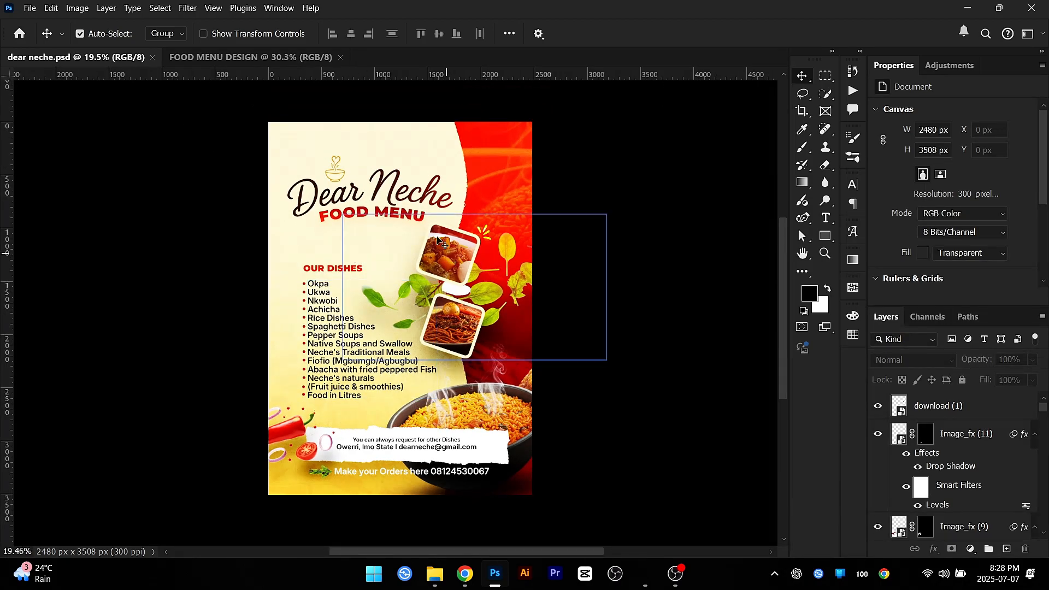
Step: Find the Layer 0 background smart object among the layers of dear neche.psd and open its contents
{"action": "scroll", "coordinate": [955, 448], "scroll_direction": "down", "scroll_amount": 10}
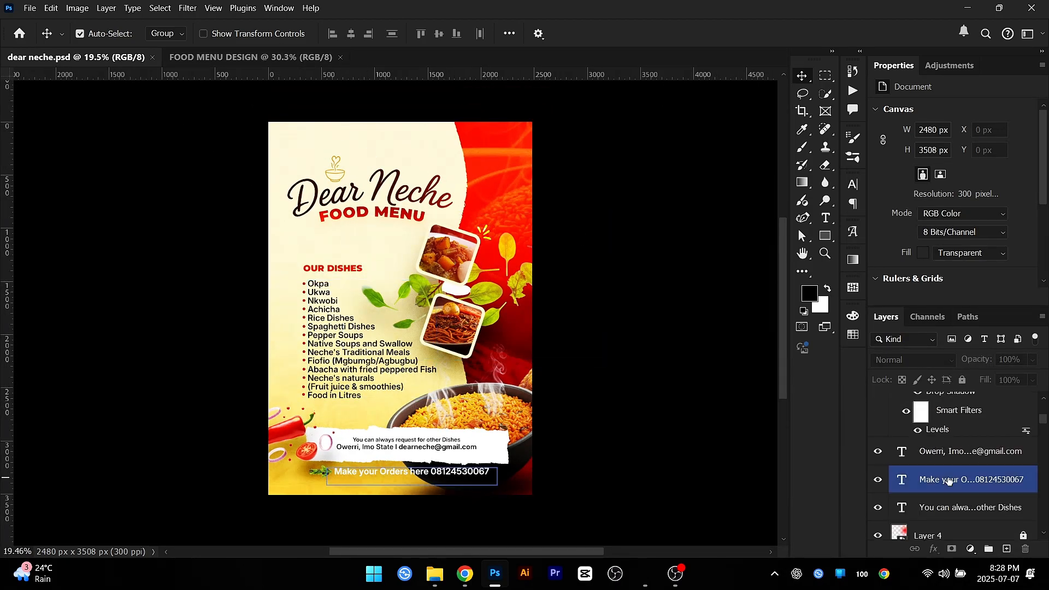
{"action": "scroll", "coordinate": [959, 507], "scroll_direction": "down", "scroll_amount": 15}
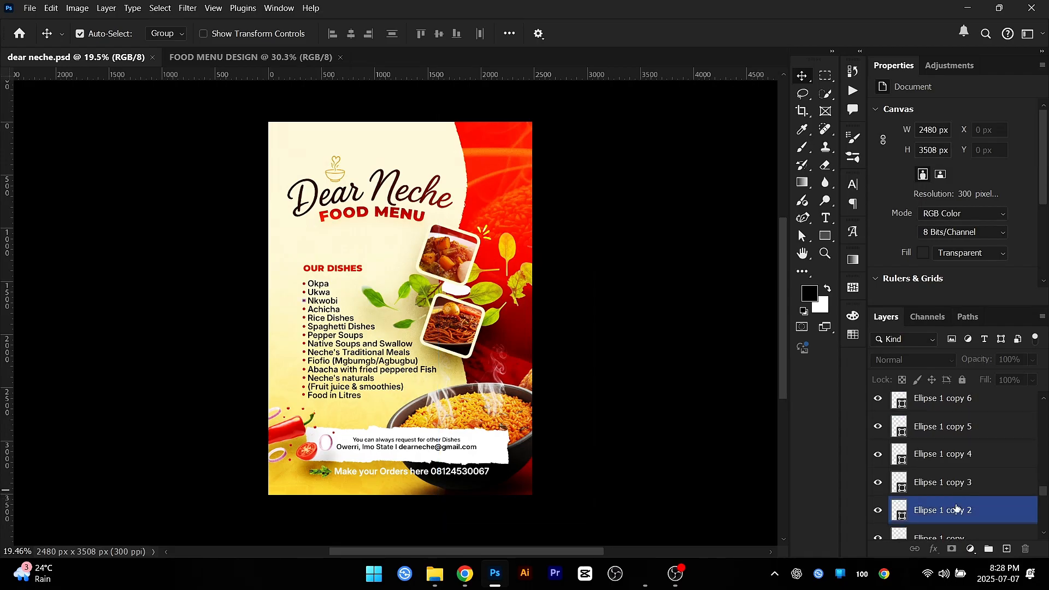
{"action": "left_click", "coordinate": [927, 446]}
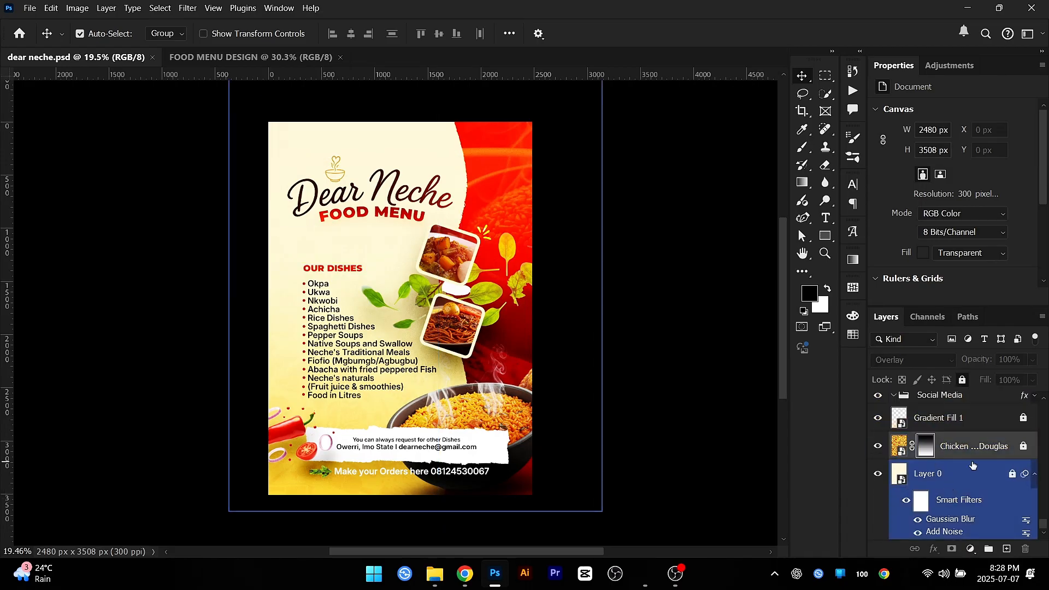
{"action": "double_click", "coordinate": [901, 482]}
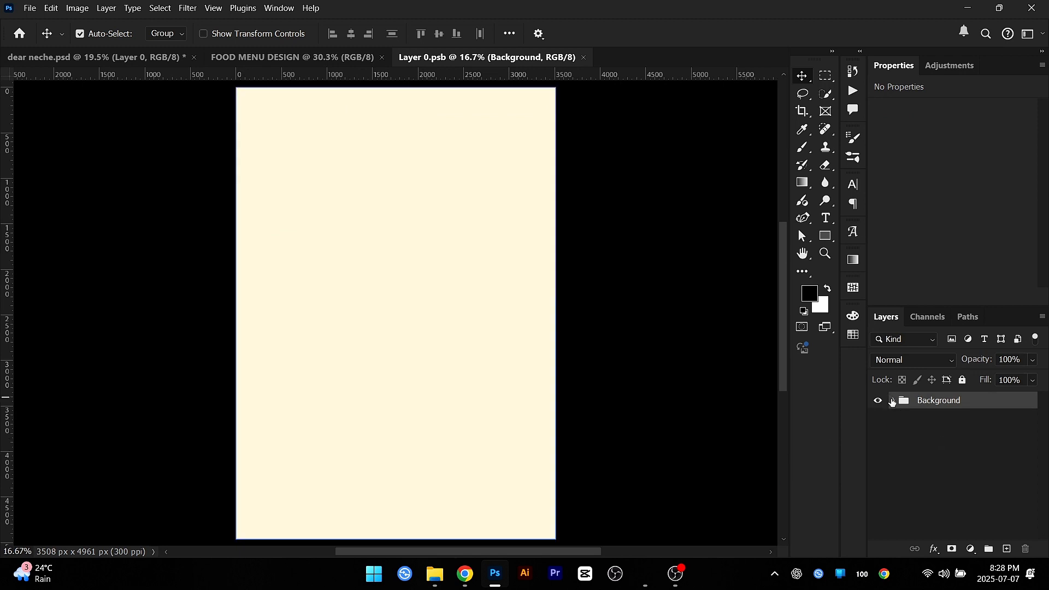
Step: Copy the hex code of the Background shape's fill colour, then close the Layer 0.psb document
{"action": "left_click", "coordinate": [894, 402]}
{"action": "left_click", "coordinate": [904, 423]}
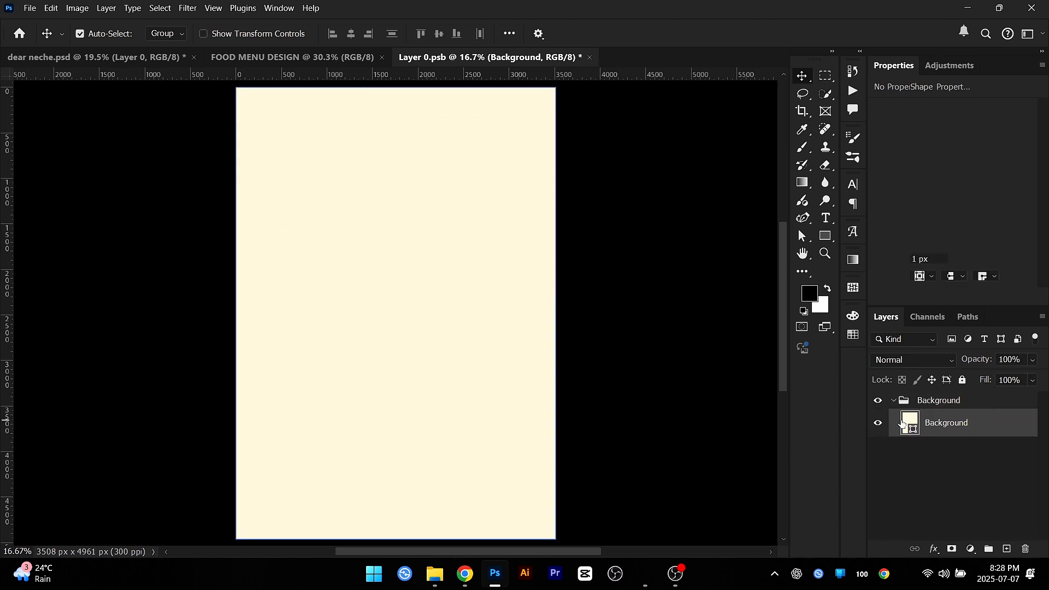
{"action": "double_click", "coordinate": [903, 423]}
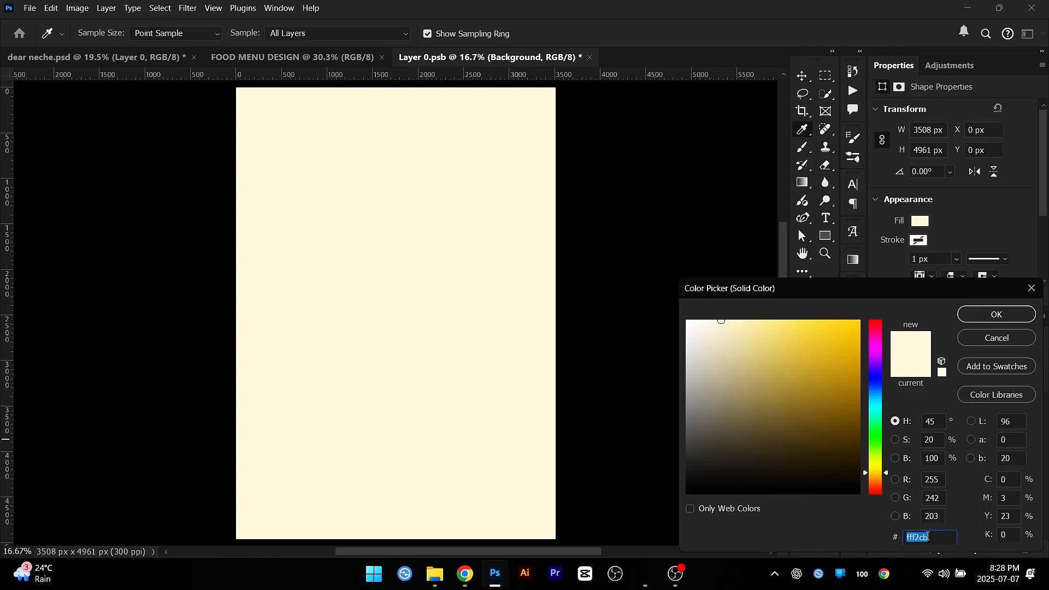
{"action": "left_click", "coordinate": [1002, 315]}
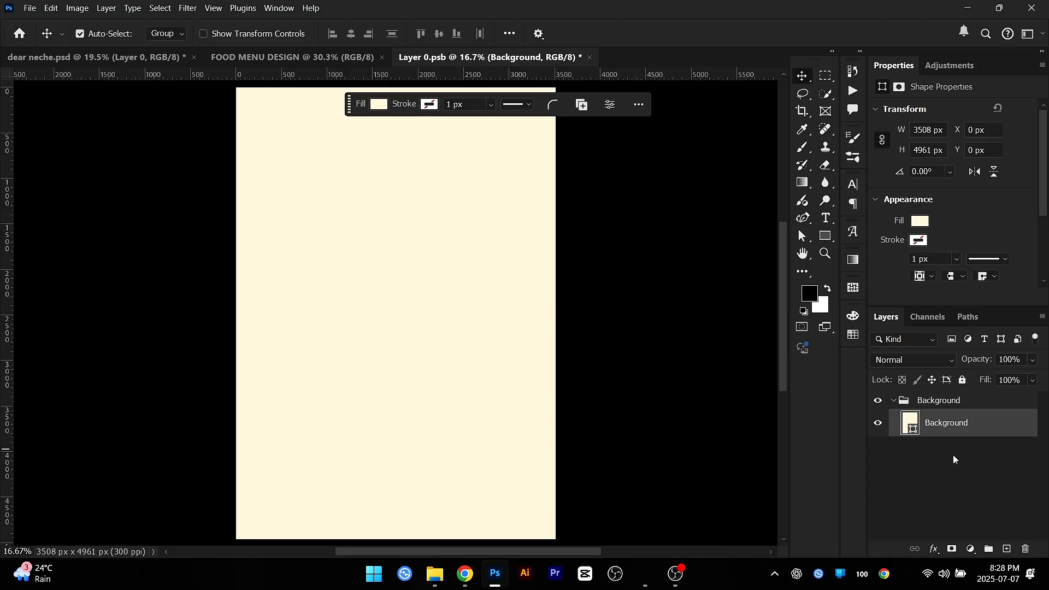
{"action": "double_click", "coordinate": [915, 430]}
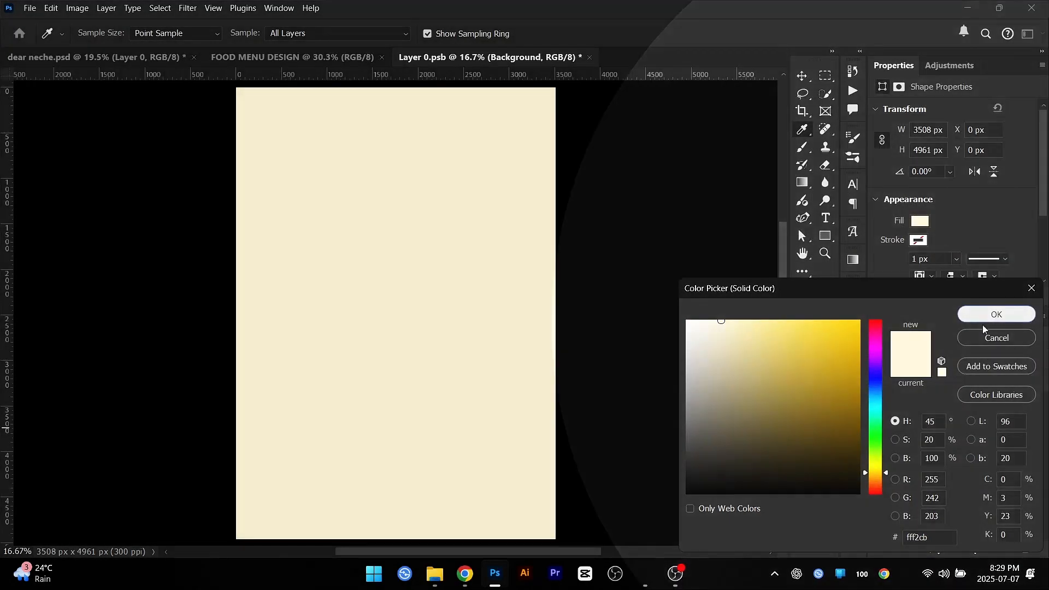
{"action": "left_click", "coordinate": [986, 316]}
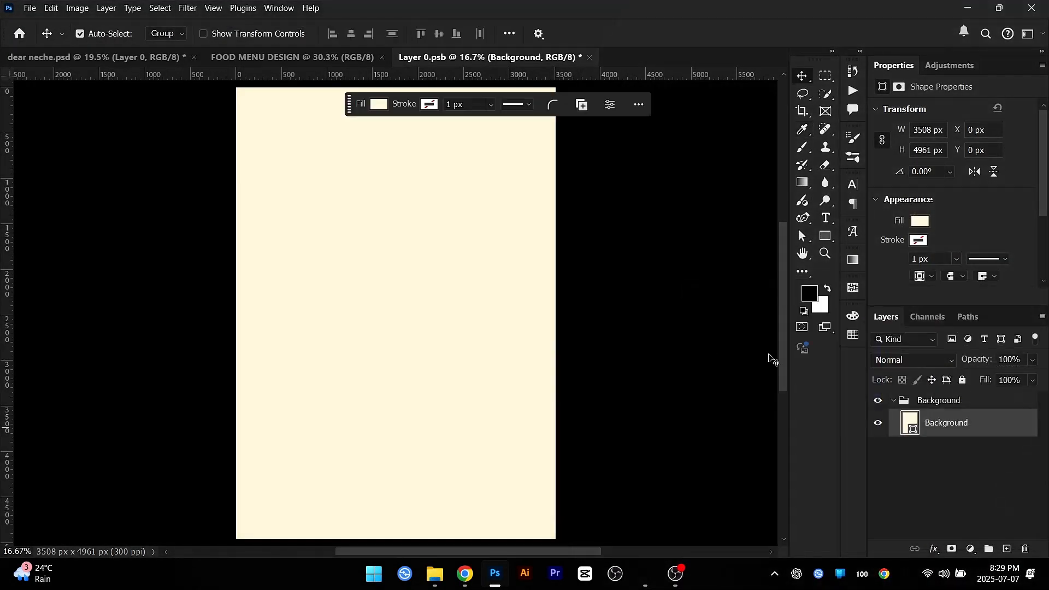
{"action": "key", "text": "ctrl+w"}
{"action": "left_click", "coordinate": [553, 224]}
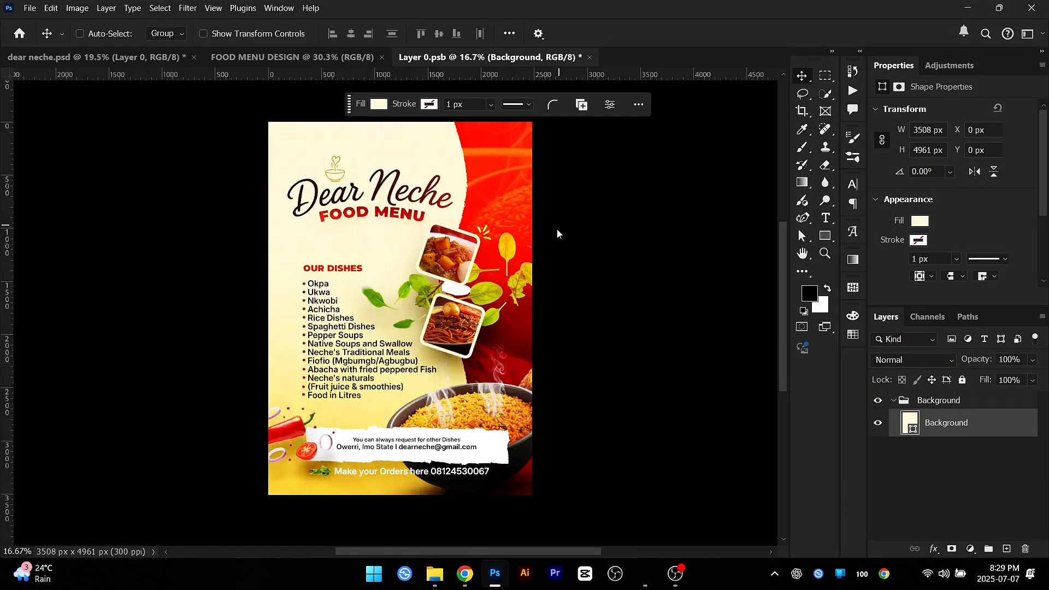
Step: Try to launch the Keyviz app, and delete its broken shortcut
{"action": "key", "text": "super"}
{"action": "type", "text": "KEyviz"}
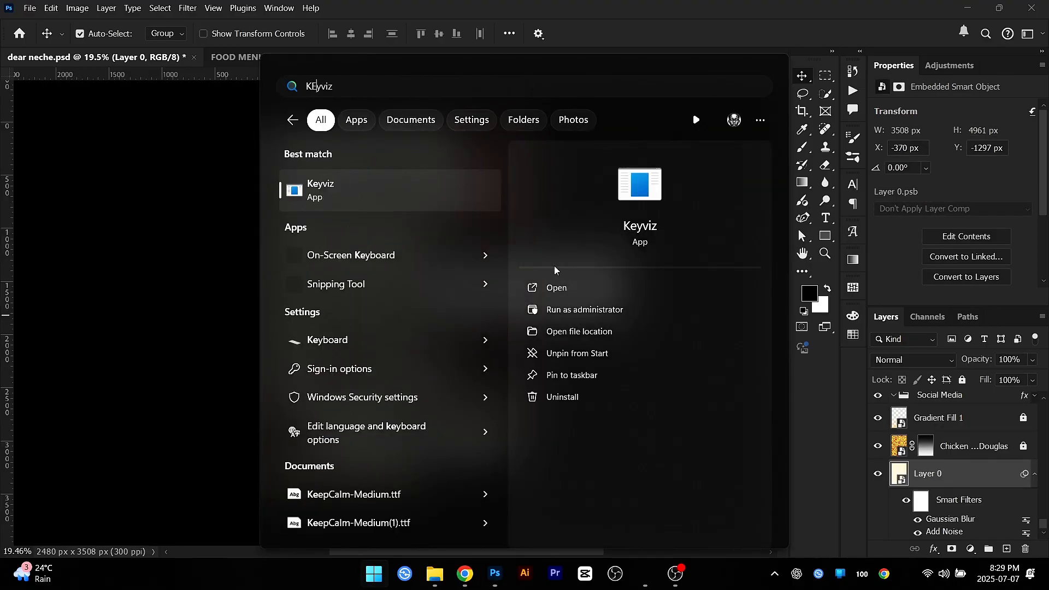
{"action": "left_click", "coordinate": [557, 286]}
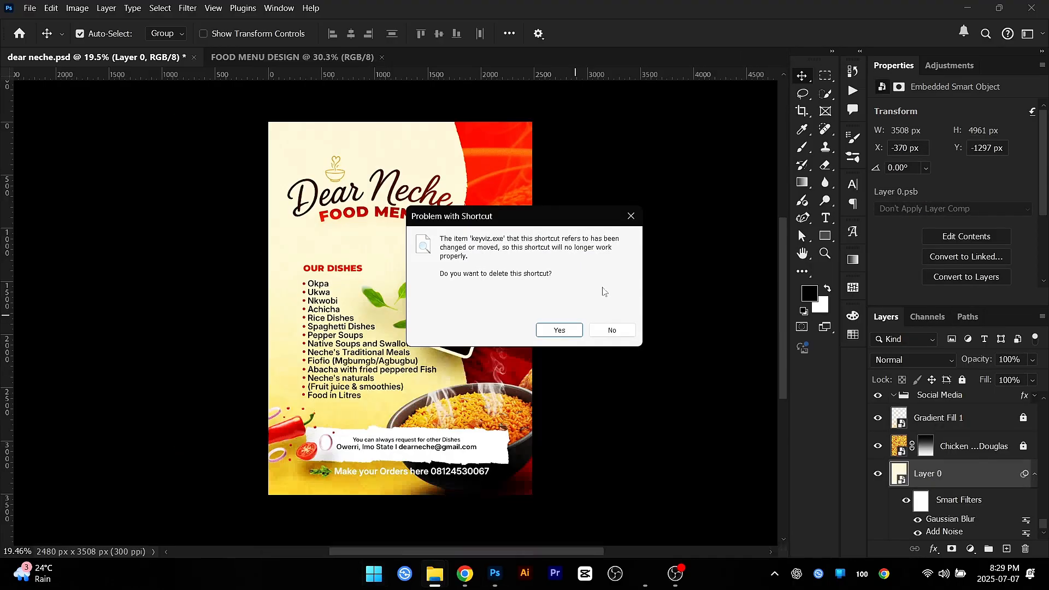
{"action": "left_click", "coordinate": [559, 330]}
Step: Add a solid colour fill layer with hex colour fff2cb to the FOOD MENU DESIGN document
{"action": "scroll", "coordinate": [562, 295], "scroll_direction": "down", "scroll_amount": 2}
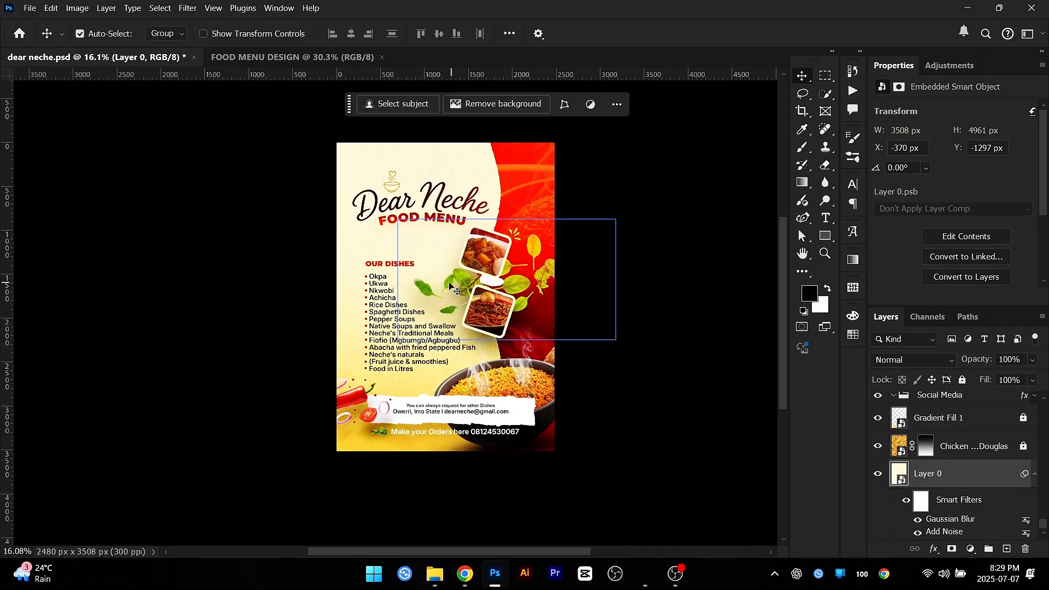
{"action": "scroll", "coordinate": [450, 285], "scroll_direction": "up", "scroll_amount": 2}
{"action": "key", "text": "ctrl+Tab"}
{"action": "scroll", "coordinate": [555, 344], "scroll_direction": "up", "scroll_amount": 1}
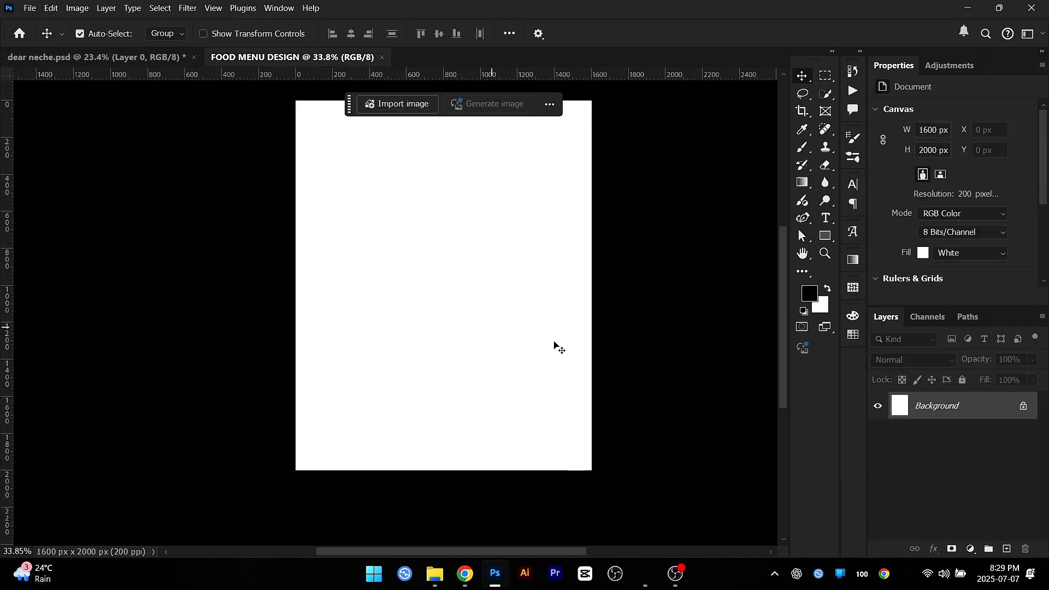
{"action": "left_click", "coordinate": [973, 549]}
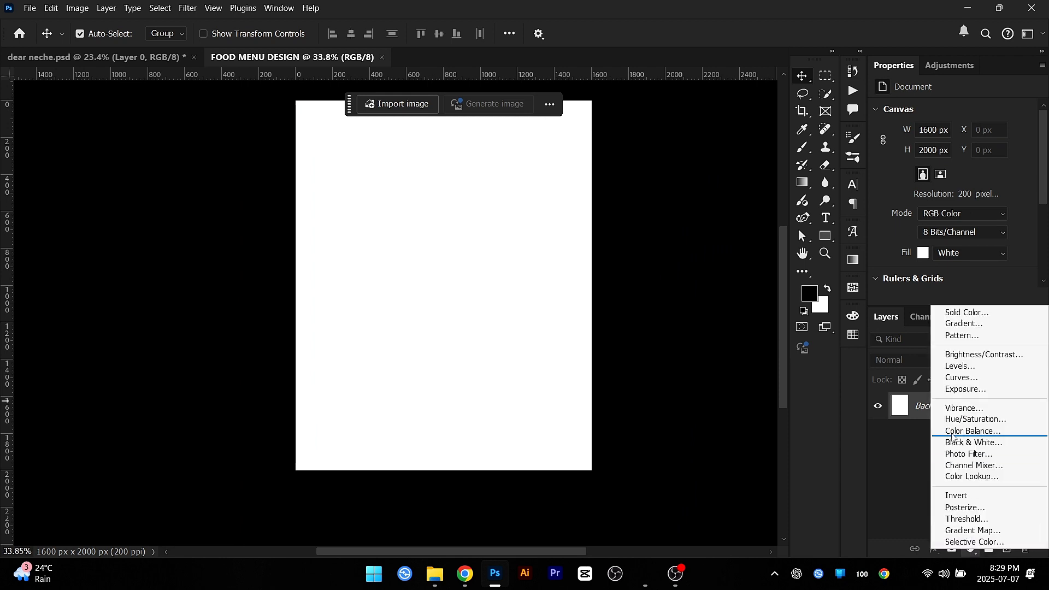
{"action": "left_click", "coordinate": [942, 312]}
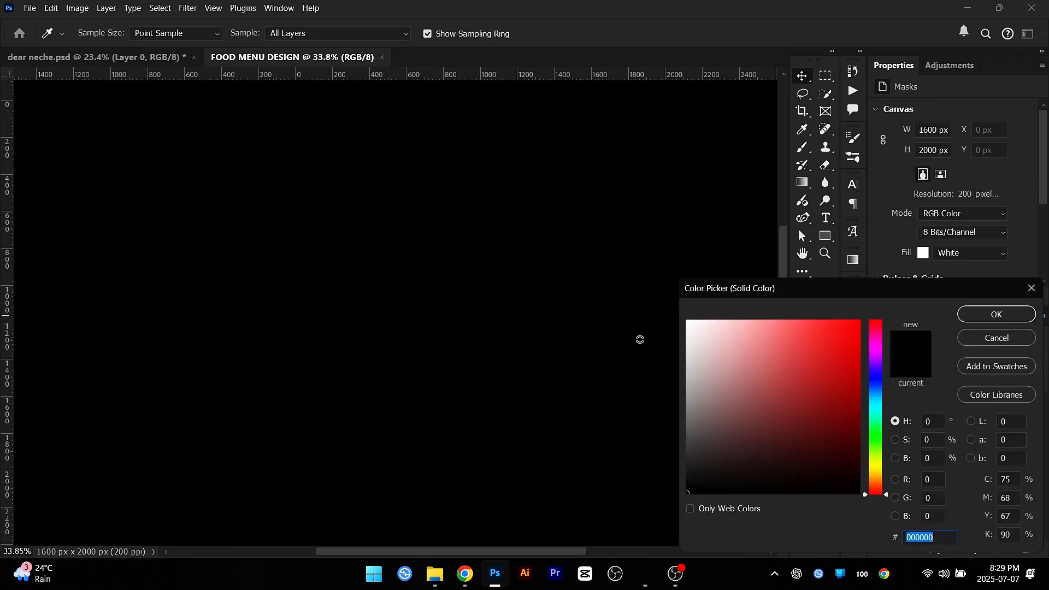
{"action": "type", "text": "fff2cb"}
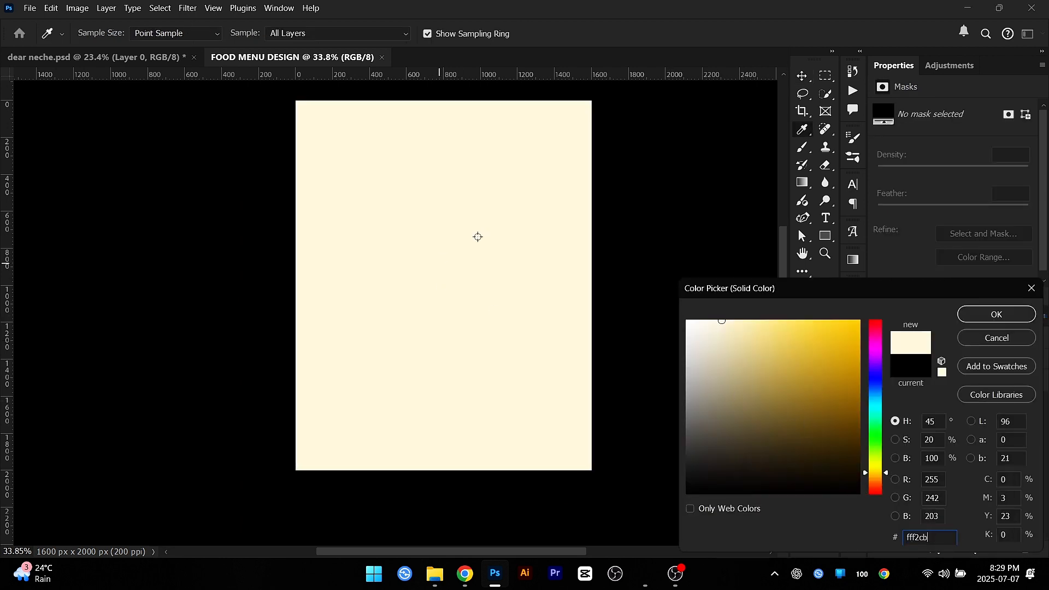
{"action": "left_click", "coordinate": [997, 314]}
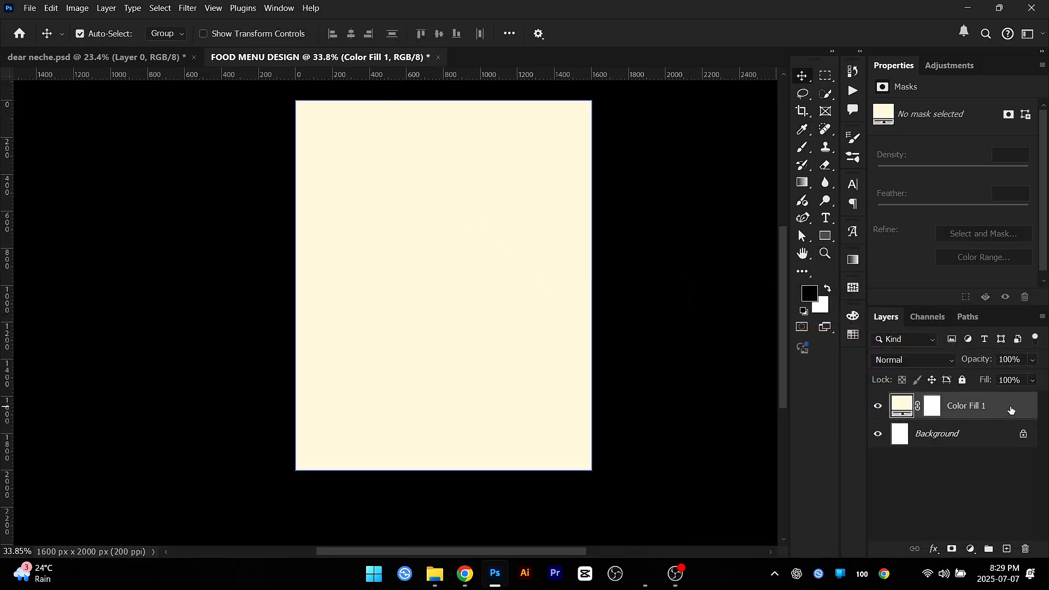
Step: Convert the Color Fill 1 layer to a smart object
{"action": "scroll", "coordinate": [490, 328], "scroll_direction": "up", "scroll_amount": 3}
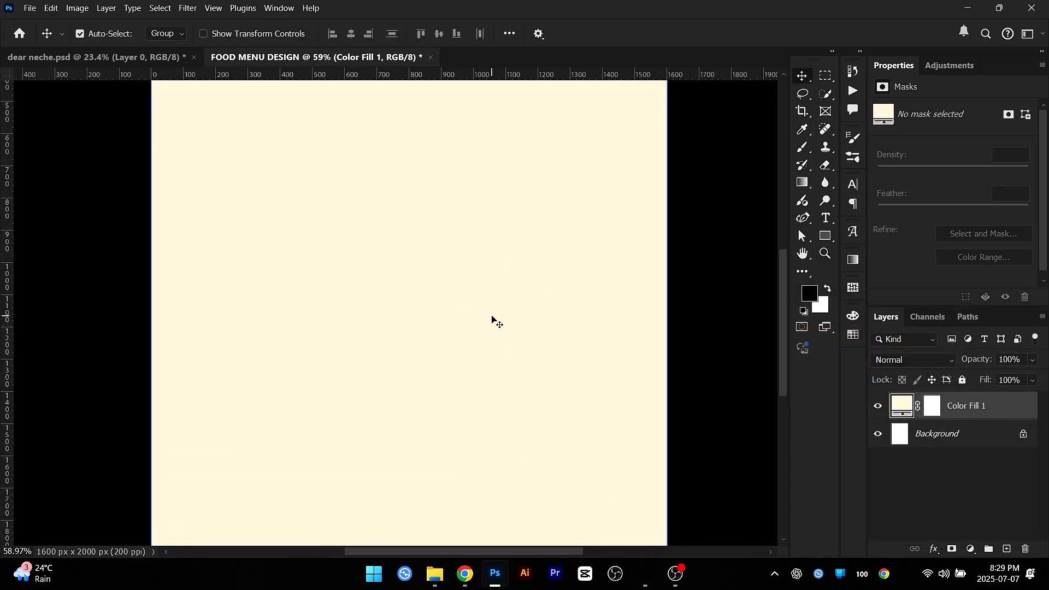
{"action": "key", "text": "ctrl+slash"}
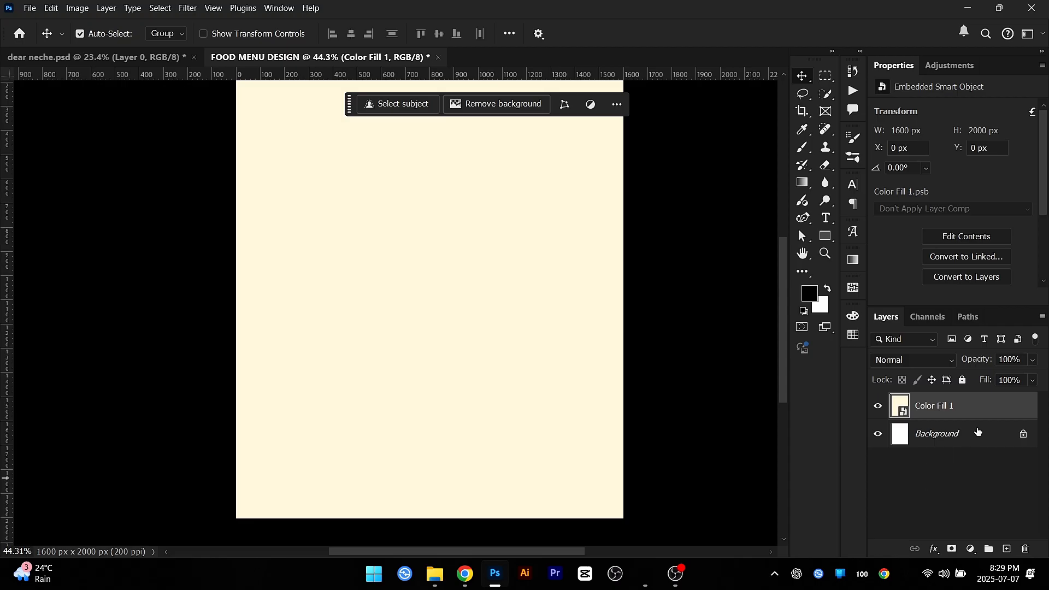
{"action": "right_click", "coordinate": [975, 409]}
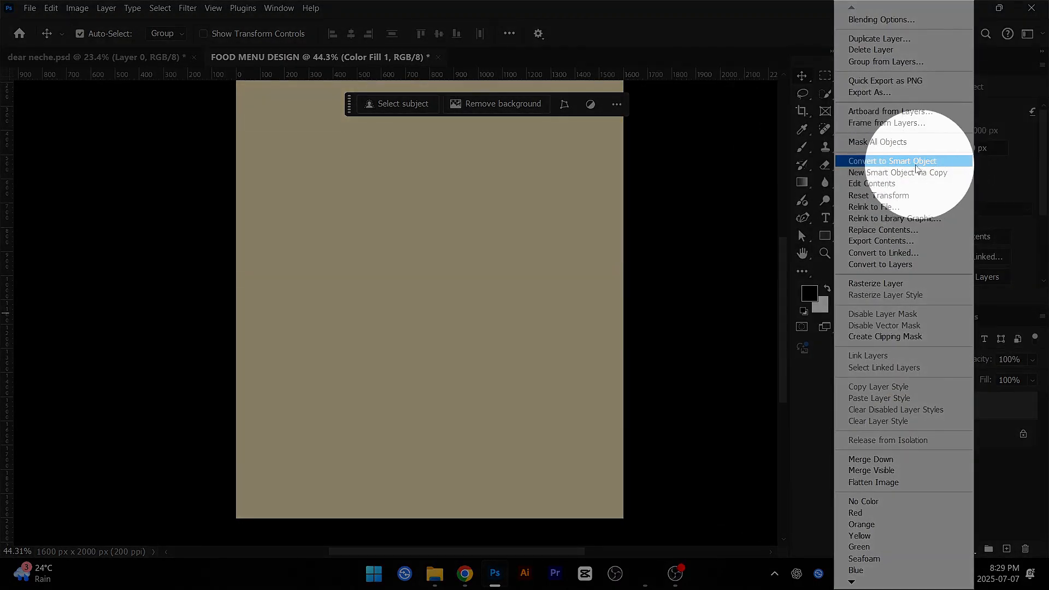
{"action": "left_click", "coordinate": [1022, 401]}
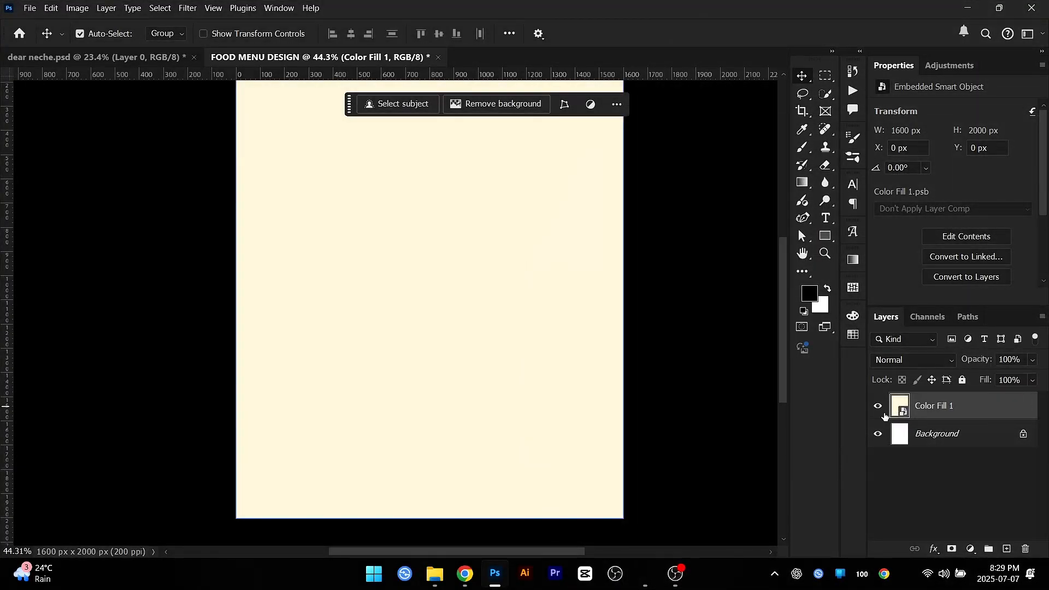
Step: Apply an Add Noise filter to the Color Fill 1 layer with amount 3%, Uniform distribution and Monochromatic enabled
{"action": "scroll", "coordinate": [356, 147], "scroll_direction": "up", "scroll_amount": 5}
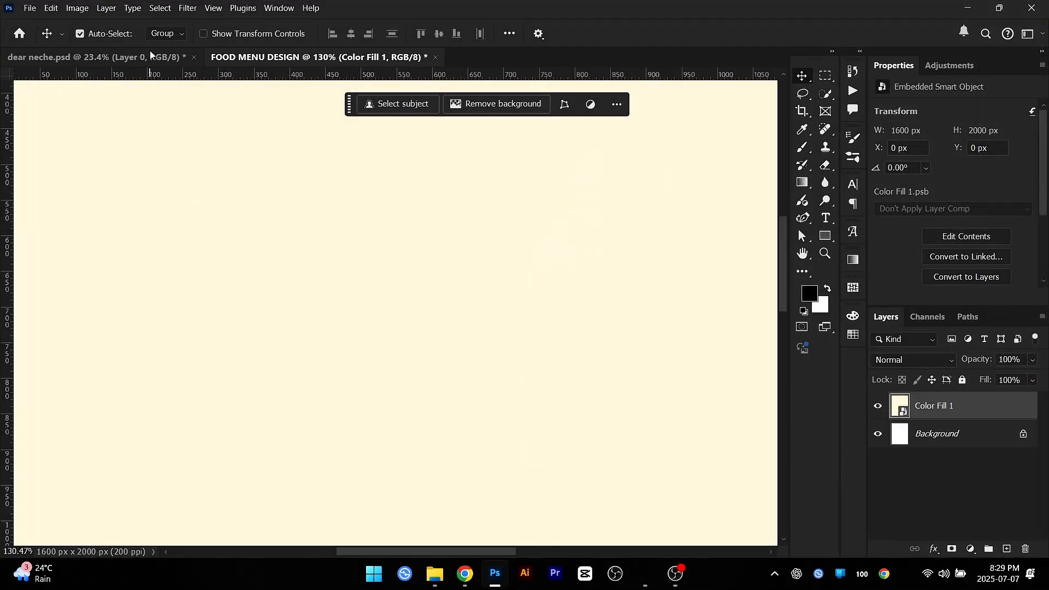
{"action": "left_click", "coordinate": [188, 8]}
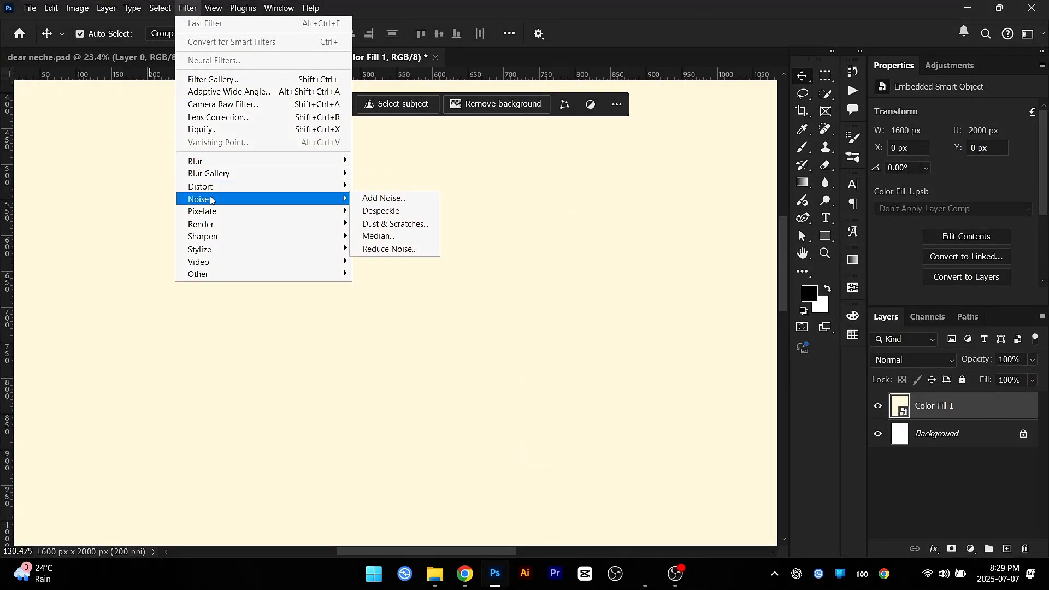
{"action": "mouse_move", "coordinate": [339, 203]}
{"action": "left_click", "coordinate": [385, 197]}
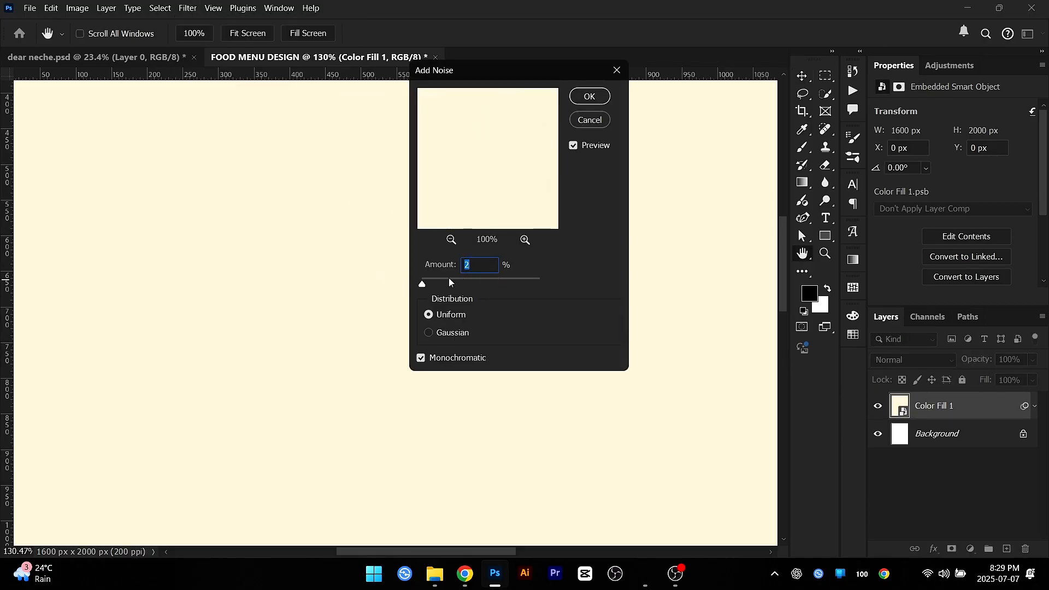
{"action": "type", "text": "3"}
{"action": "left_click", "coordinate": [604, 104]}
{"action": "scroll", "coordinate": [415, 224], "scroll_direction": "up", "scroll_amount": 8}
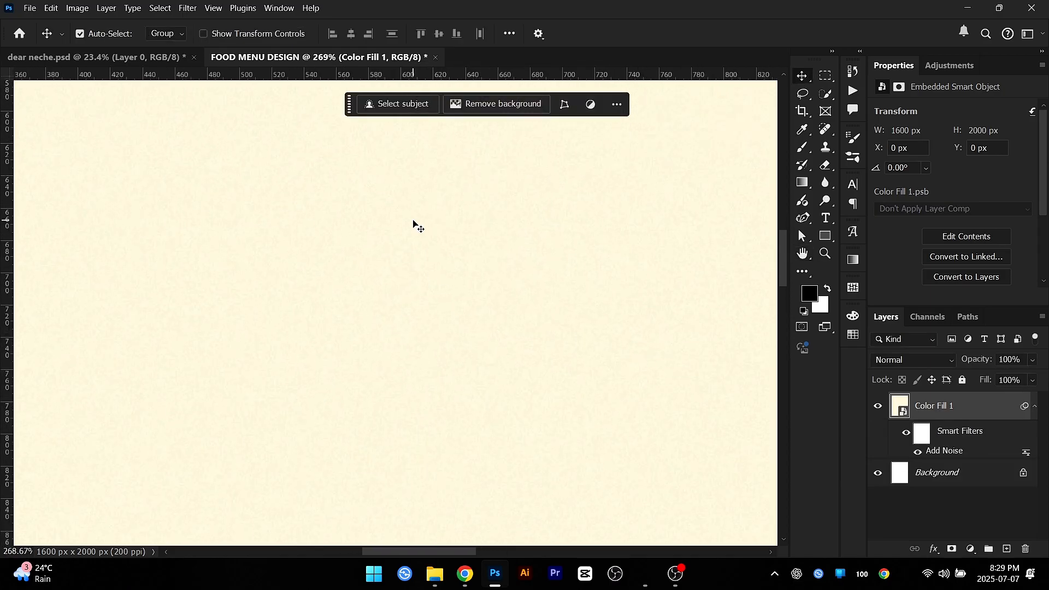
Step: Apply a Gaussian Blur with a radius of 0.4 pixels to the Color Fill 1 layer
{"action": "scroll", "coordinate": [408, 255], "scroll_direction": "up", "scroll_amount": 2}
{"action": "left_click", "coordinate": [188, 8]}
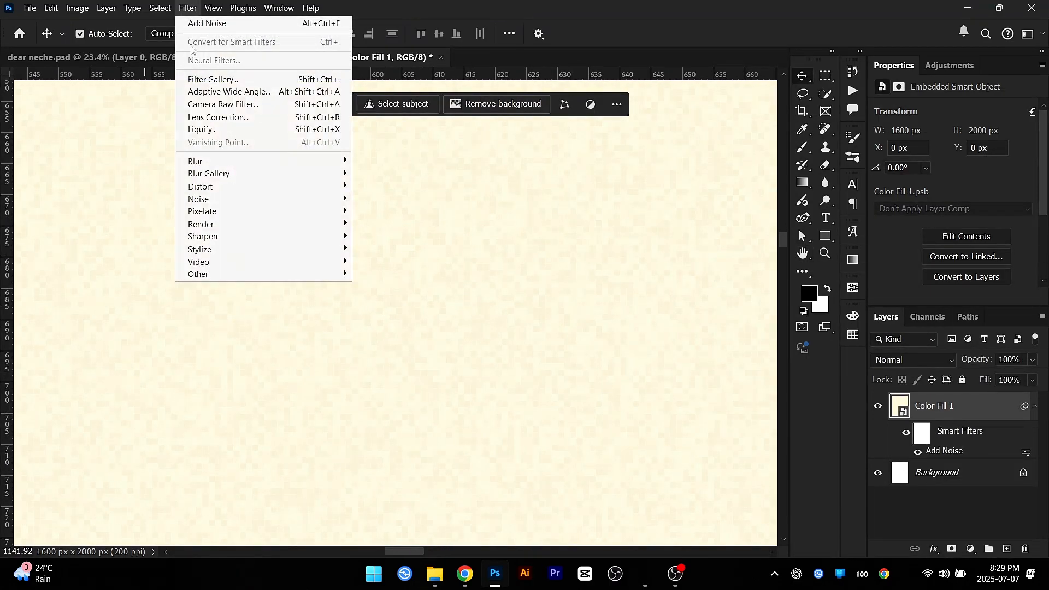
{"action": "mouse_move", "coordinate": [232, 167]}
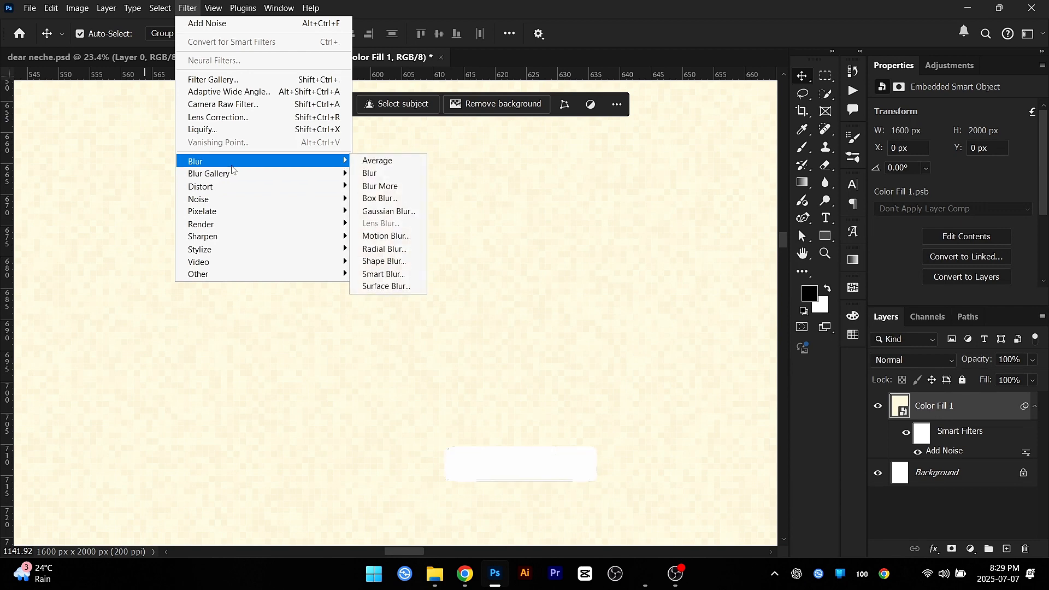
{"action": "left_click", "coordinate": [388, 211]}
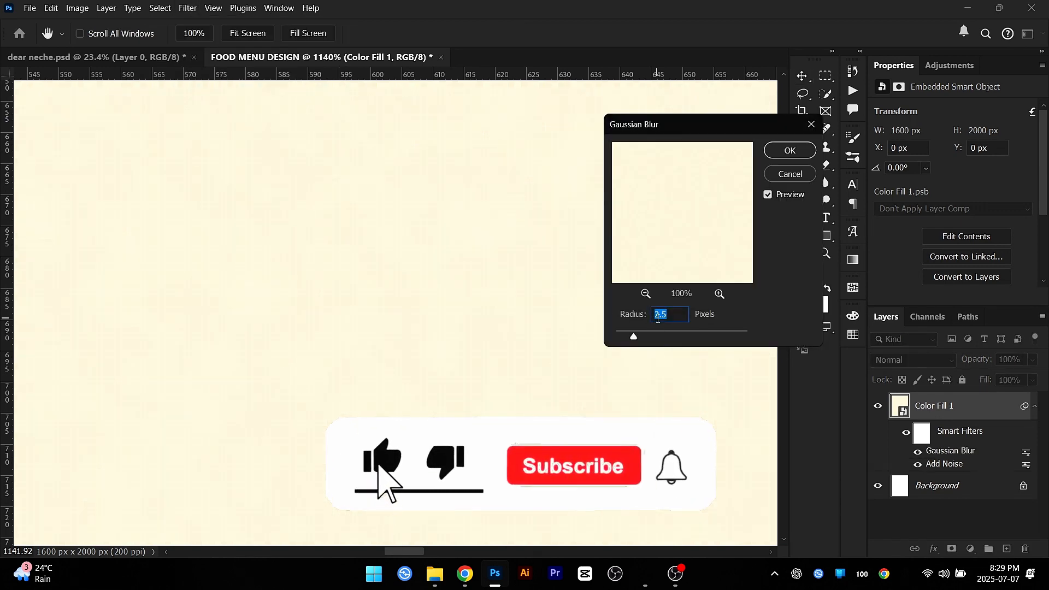
{"action": "type", "text": "0.4"}
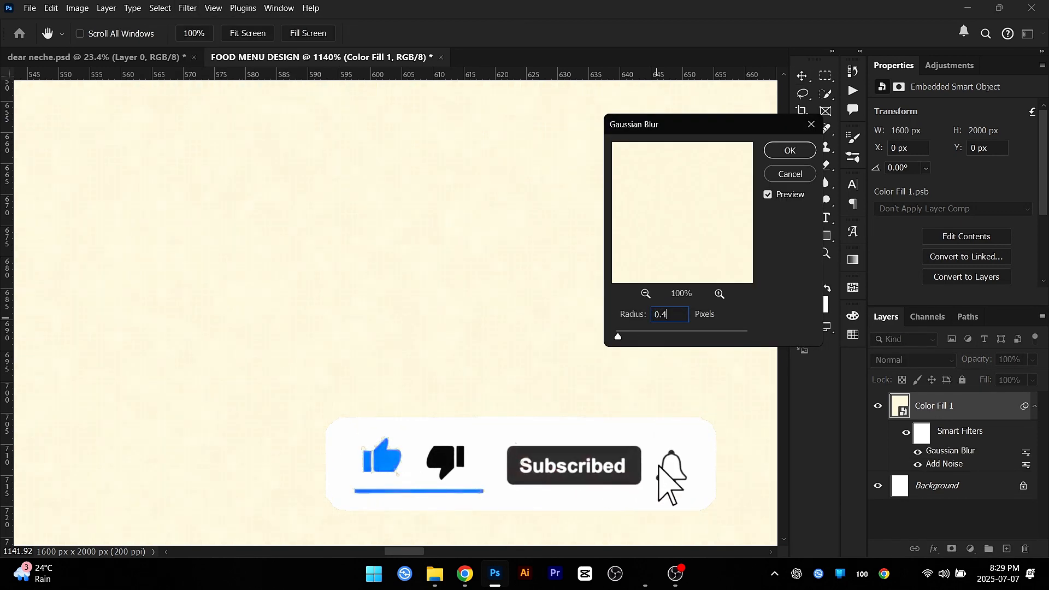
{"action": "left_click", "coordinate": [789, 150]}
{"action": "key", "text": "v"}
{"action": "scroll", "coordinate": [546, 290], "scroll_direction": "down", "scroll_amount": 10}
{"action": "scroll", "coordinate": [516, 310], "scroll_direction": "down", "scroll_amount": 5}
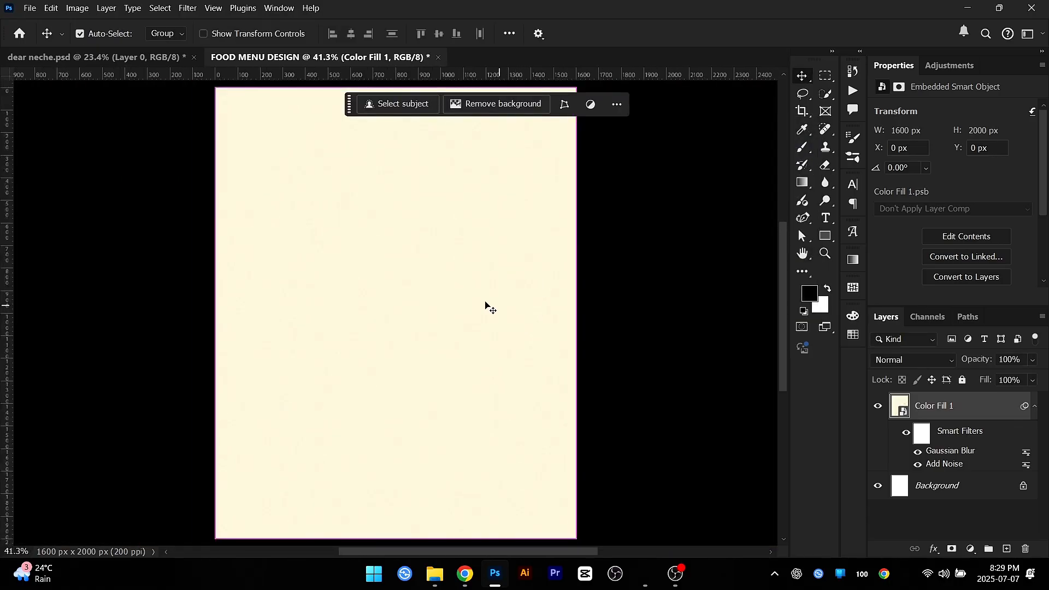
{"action": "scroll", "coordinate": [524, 282], "scroll_direction": "down", "scroll_amount": 2}
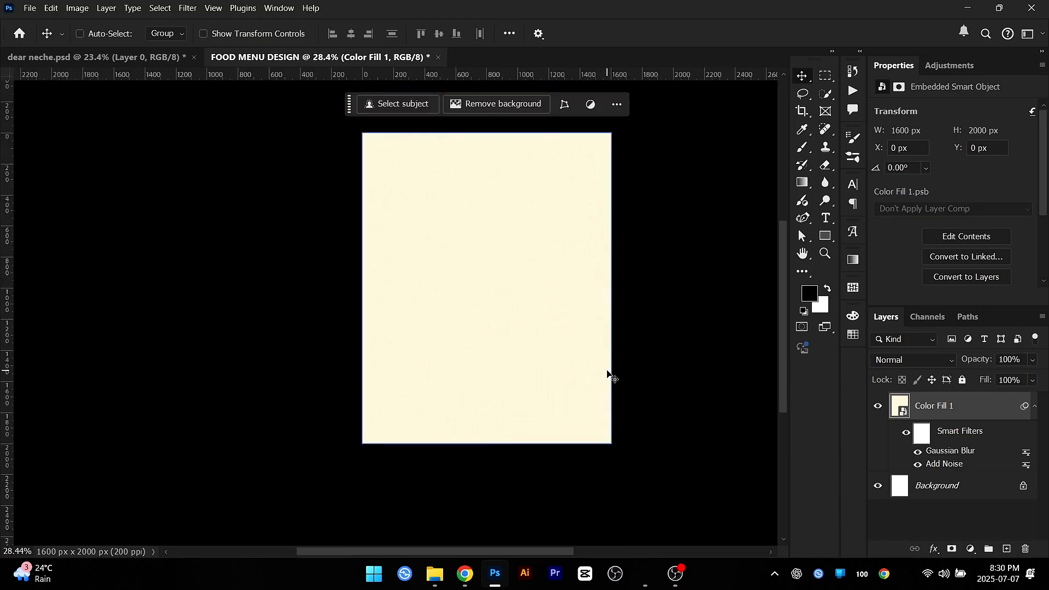
Step: Save the document as FOOD MENU DESIGN.psd in the 2025 folder and collapse Color Fill 1's smart filters
{"action": "key", "text": "ctrl+s"}
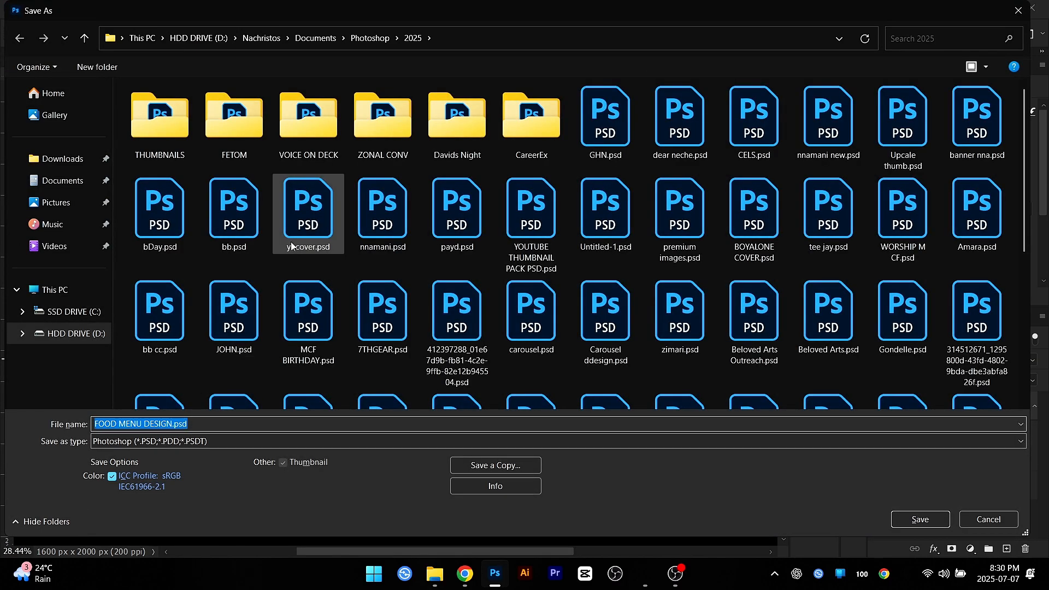
{"action": "key", "text": "Return"}
{"action": "scroll", "coordinate": [457, 307], "scroll_direction": "up", "scroll_amount": 2}
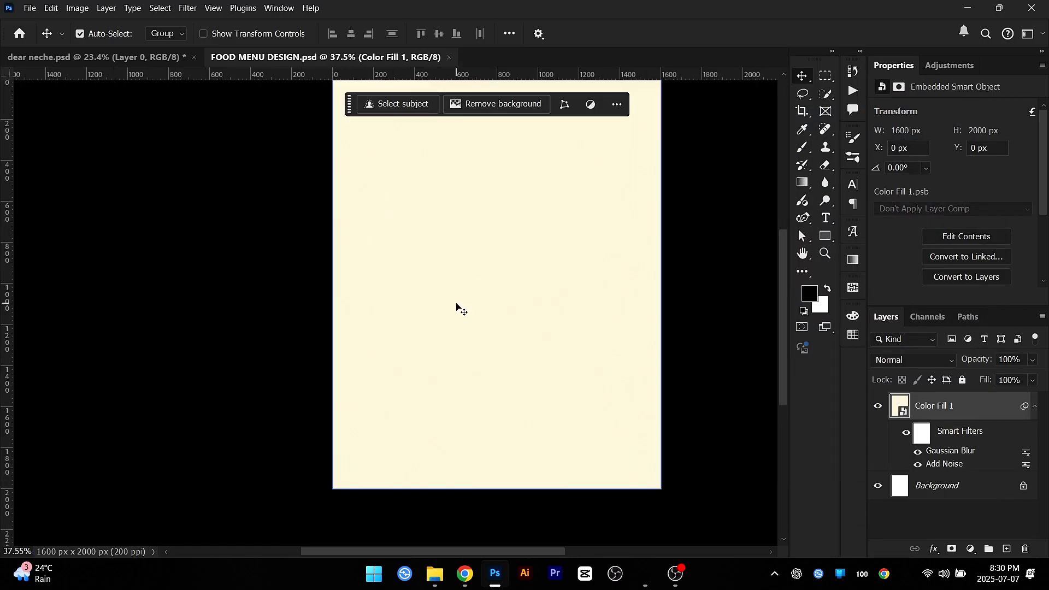
{"action": "left_click", "coordinate": [1033, 407]}
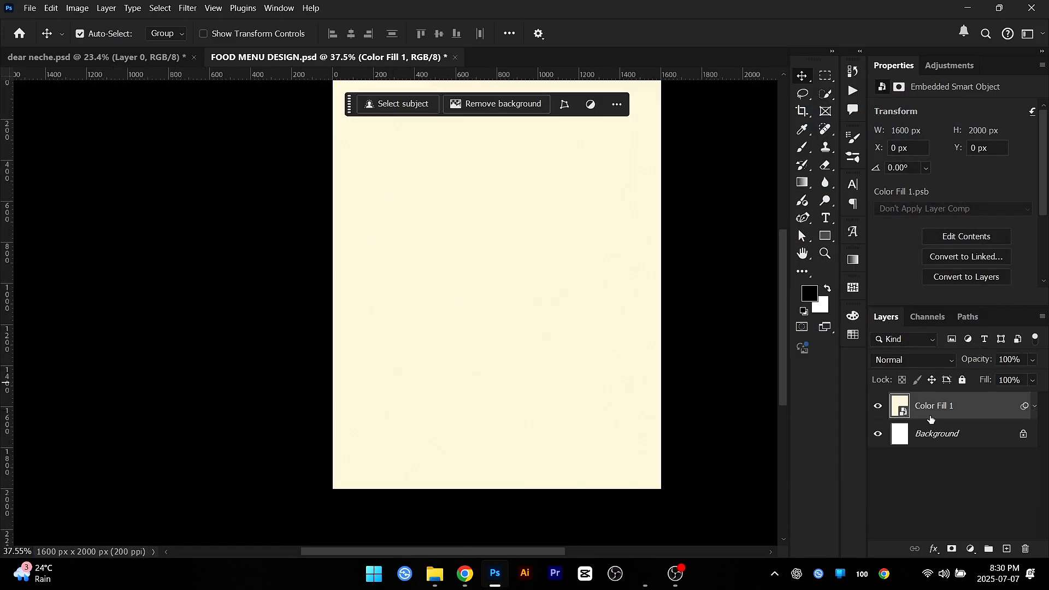
Step: Copy the Dear Neche logo layers and the FOOD MENU title from dear neche.psd into FOOD MENU DESIGN.psd
{"action": "left_click", "coordinate": [131, 58]}
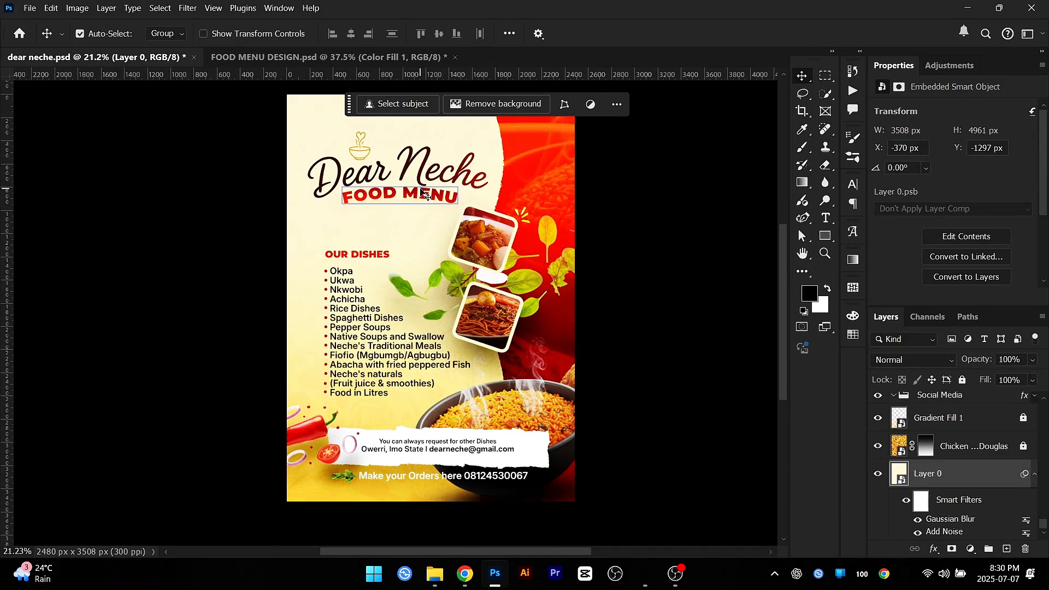
{"action": "left_click", "coordinate": [421, 175]}
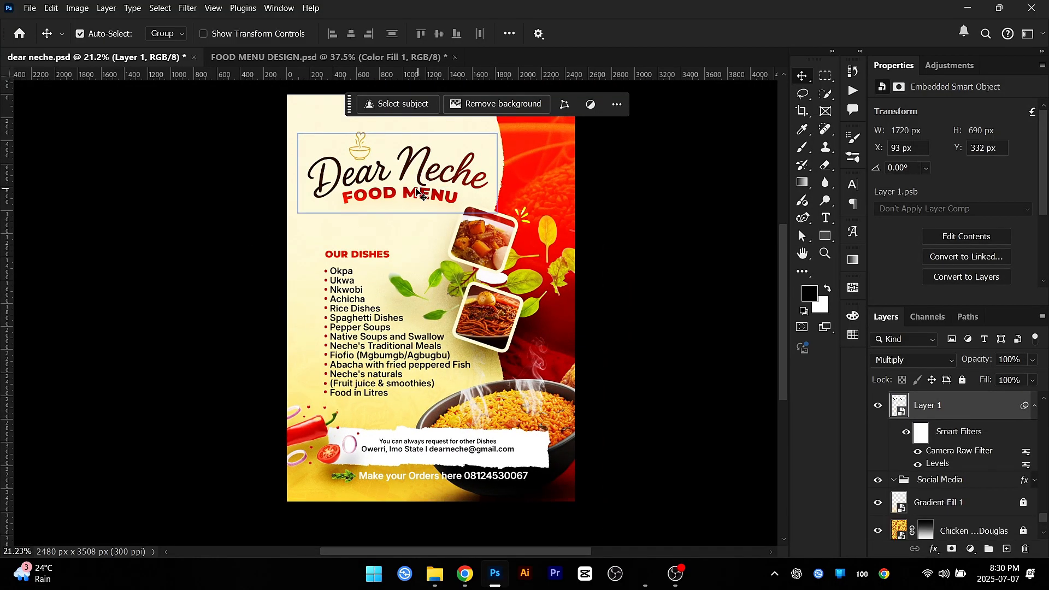
{"action": "left_click_drag", "start_coordinate": [421, 194], "coordinate": [304, 60]}
{"action": "key", "text": "ctrl+z"}
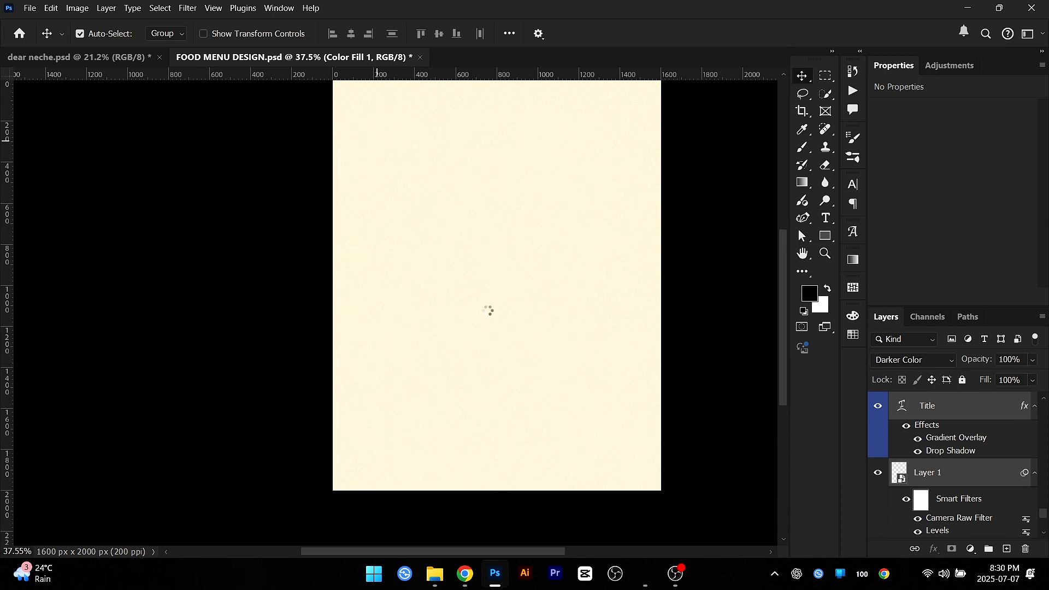
{"action": "scroll", "coordinate": [503, 302], "scroll_direction": "down", "scroll_amount": 2}
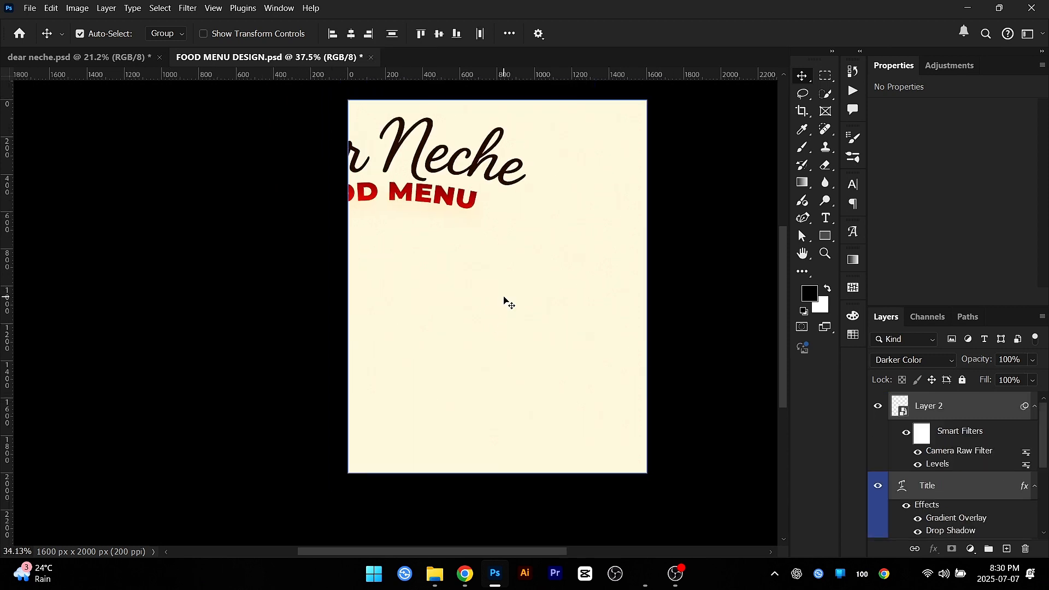
{"action": "left_click_drag", "start_coordinate": [502, 295], "coordinate": [470, 341]}
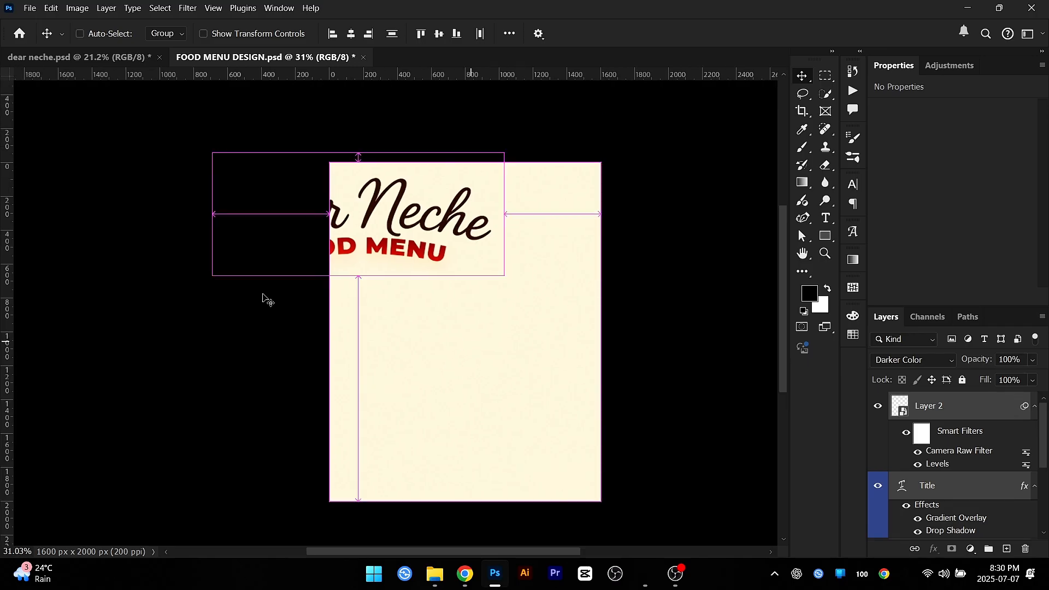
Step: Scale the Dear Neche FOOD MENU title artwork to 51.71%, place it in the page's upper-left area, and deselect it
{"action": "key", "text": "ctrl+t"}
{"action": "left_click_drag", "start_coordinate": [213, 276], "coordinate": [367, 249]}
{"action": "left_click_drag", "start_coordinate": [426, 198], "coordinate": [420, 235]}
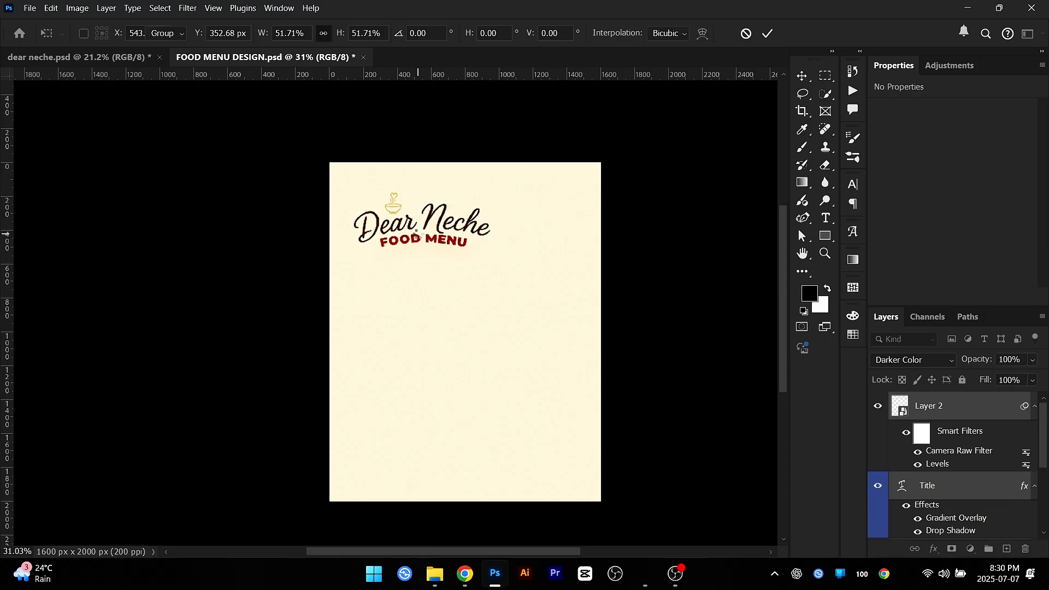
{"action": "key", "text": "Return"}
{"action": "scroll", "coordinate": [419, 238], "scroll_direction": "up", "scroll_amount": 2}
{"action": "scroll", "coordinate": [419, 238], "scroll_direction": "up", "scroll_amount": 3}
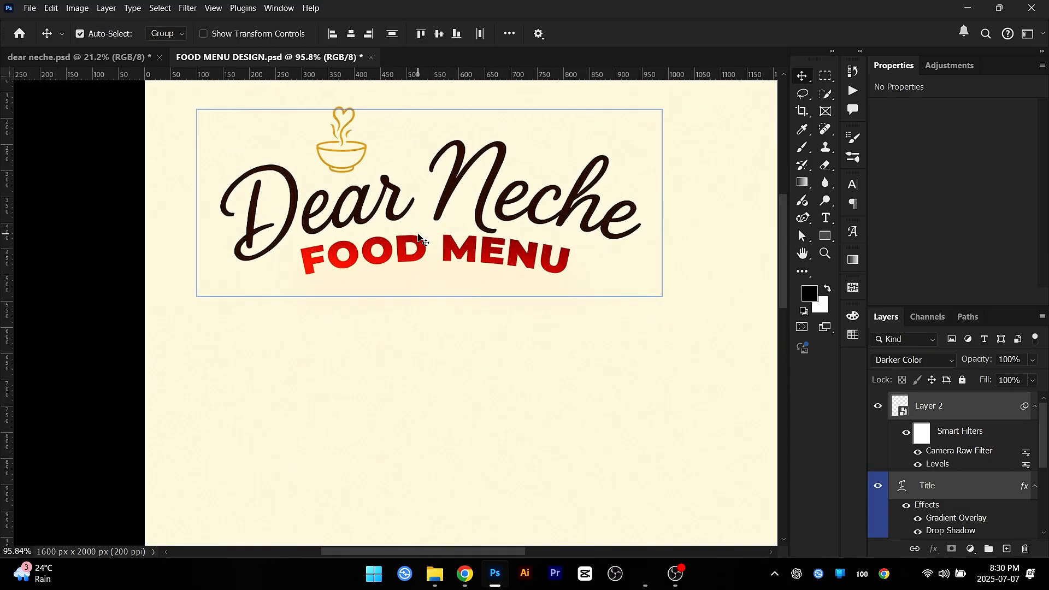
{"action": "scroll", "coordinate": [419, 238], "scroll_direction": "down", "scroll_amount": 4}
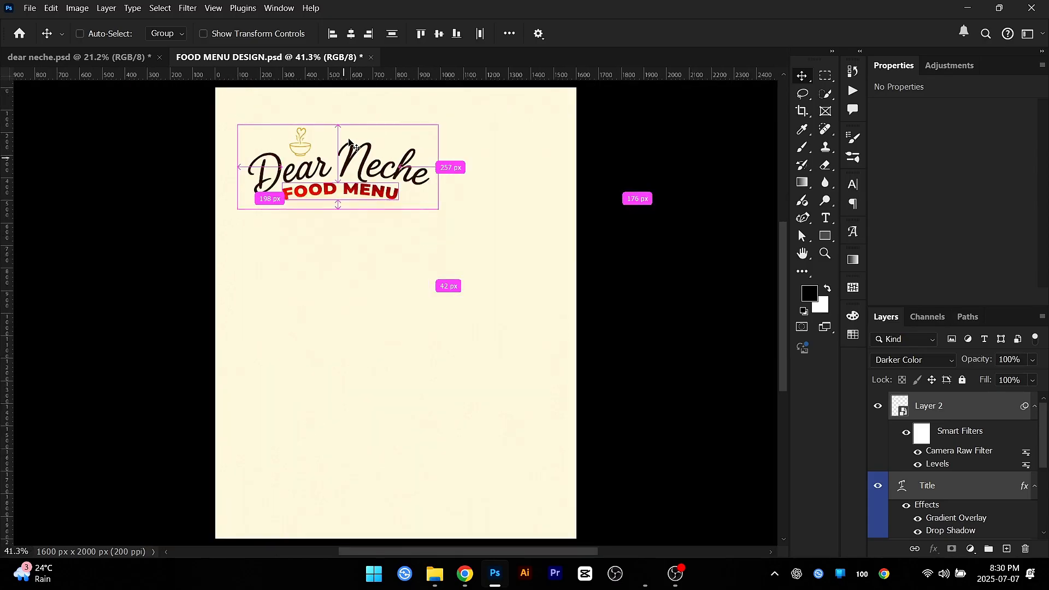
{"action": "key", "text": "ctrl+0"}
{"action": "left_click", "coordinate": [195, 158]}
{"action": "left_click_drag", "start_coordinate": [308, 198], "coordinate": [339, 203]}
{"action": "scroll", "coordinate": [479, 282], "scroll_direction": "down", "scroll_amount": 1}
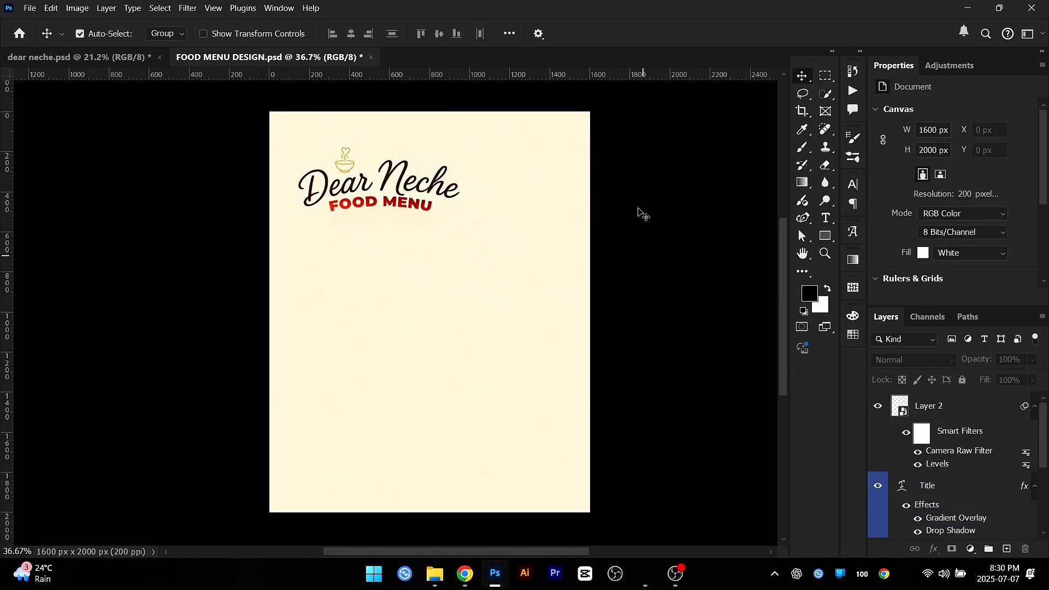
{"action": "left_click_drag", "start_coordinate": [602, 305], "coordinate": [553, 271]}
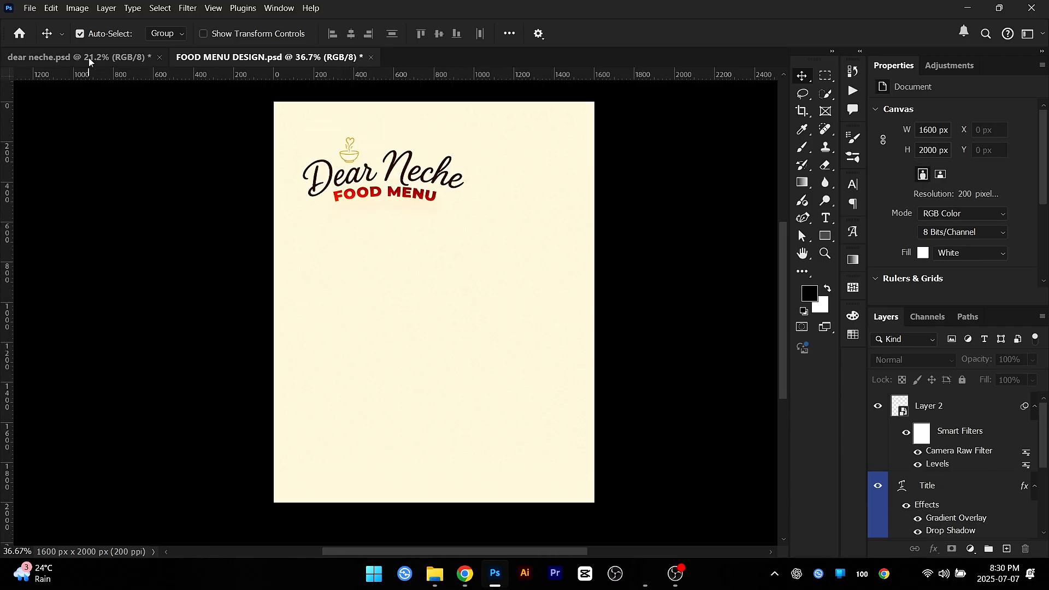
Step: Copy the dishes list text from dear neche.psd into FOOD MENU DESIGN.psd
{"action": "left_click", "coordinate": [88, 57]}
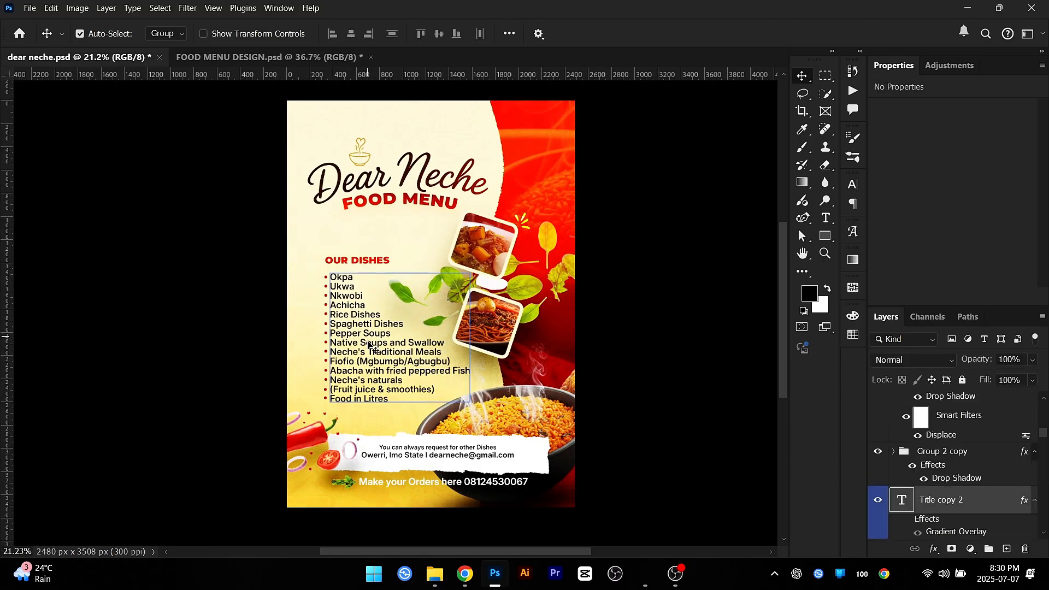
{"action": "left_click", "coordinate": [255, 58]}
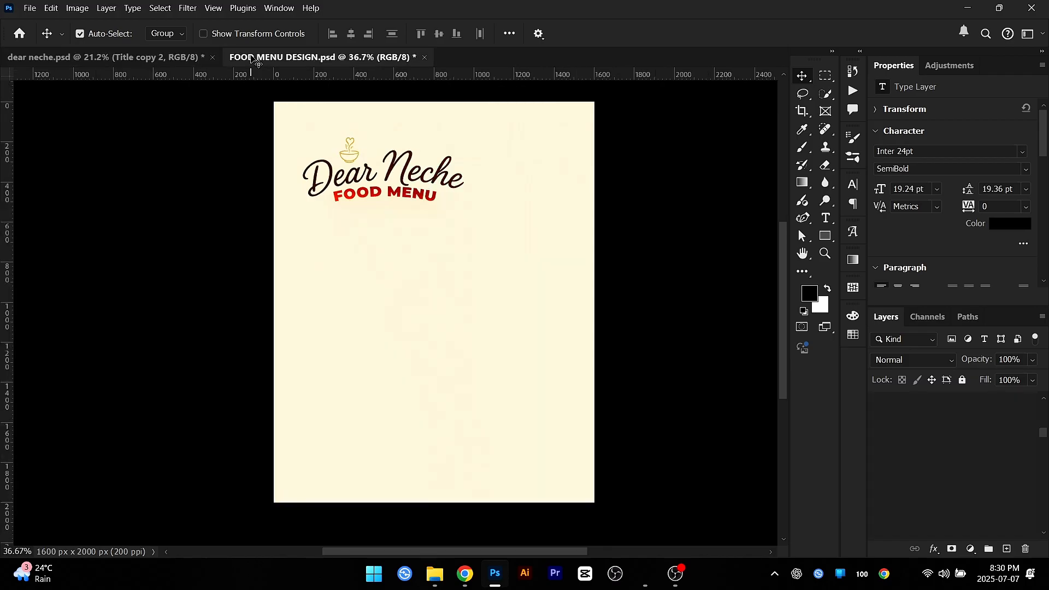
{"action": "left_click_drag", "start_coordinate": [373, 322], "coordinate": [434, 348]}
Step: Scale the dishes list down to about 17.18 pt text and position it below the title near the page's left margin
{"action": "key", "text": "ctrl+t"}
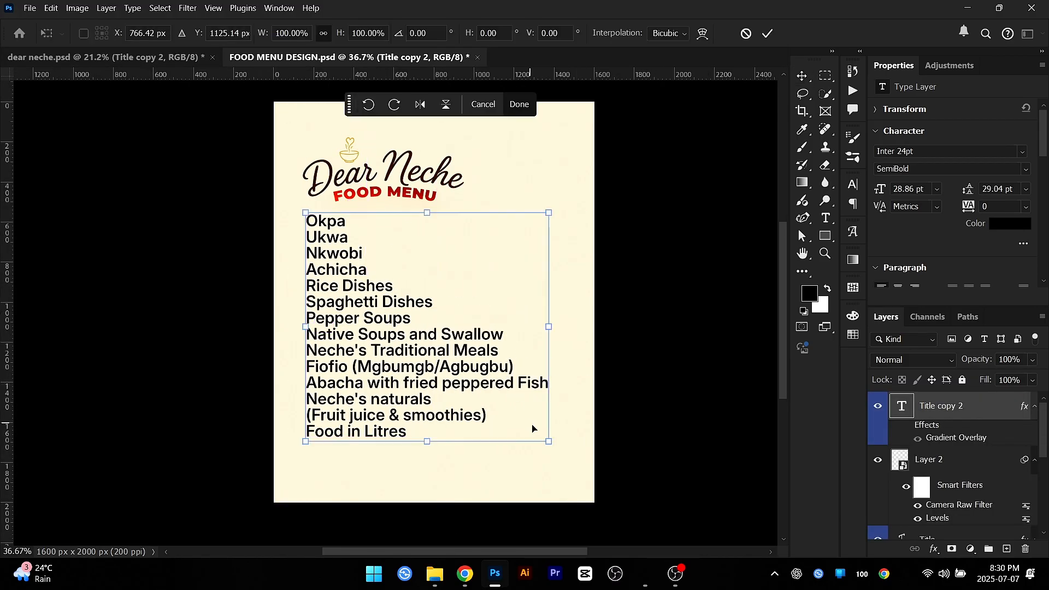
{"action": "left_click_drag", "start_coordinate": [549, 444], "coordinate": [450, 348]}
{"action": "left_click_drag", "start_coordinate": [353, 309], "coordinate": [360, 353]}
{"action": "key", "text": "Return"}
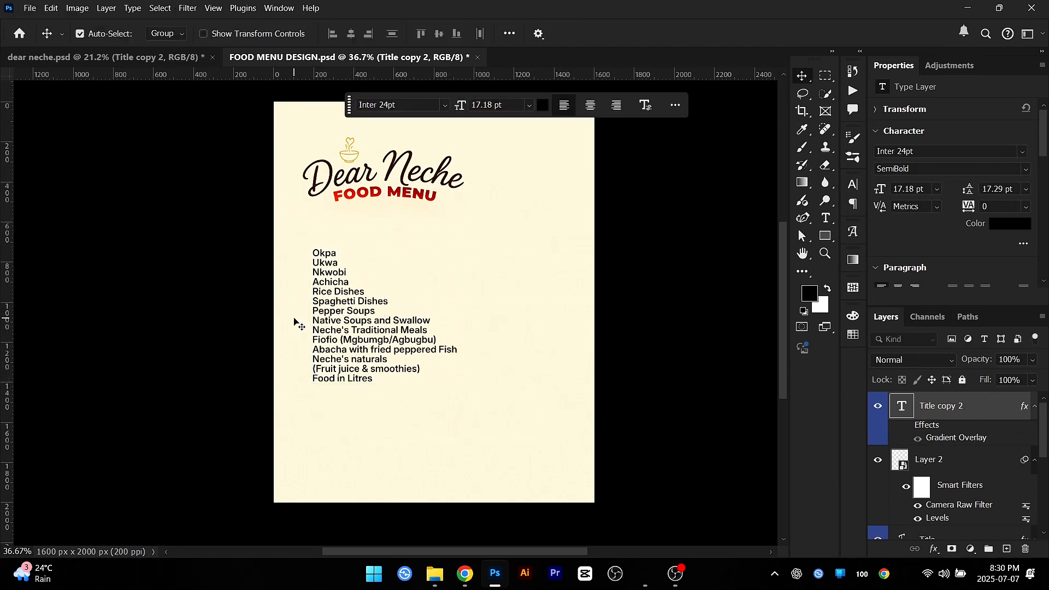
{"action": "left_click_drag", "start_coordinate": [322, 288], "coordinate": [323, 286]}
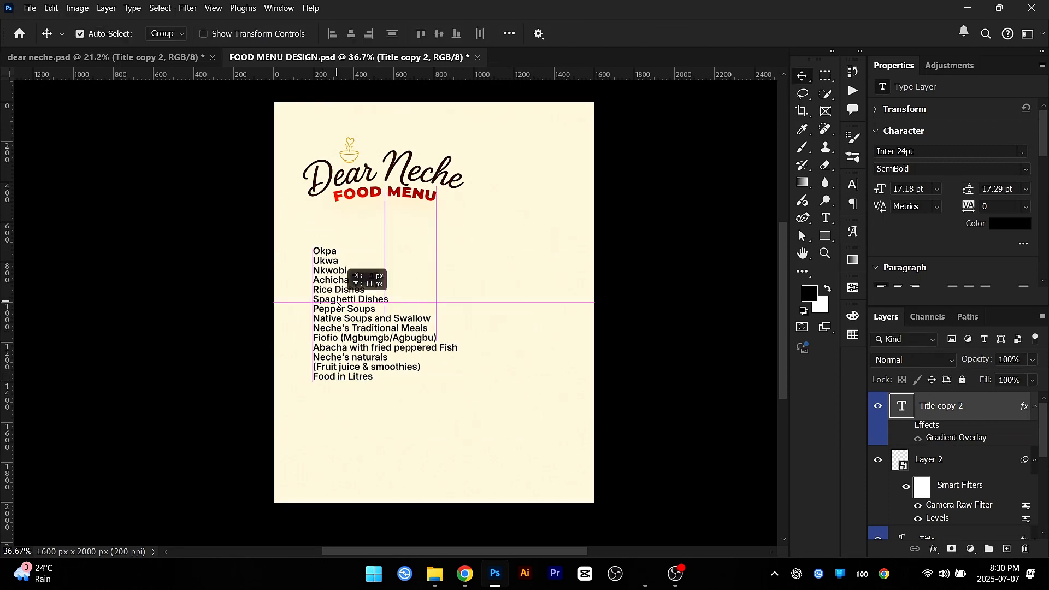
Step: Copy the OUR DISHES heading from dear neche.psd into FOOD MENU DESIGN.psd
{"action": "left_click", "coordinate": [96, 65]}
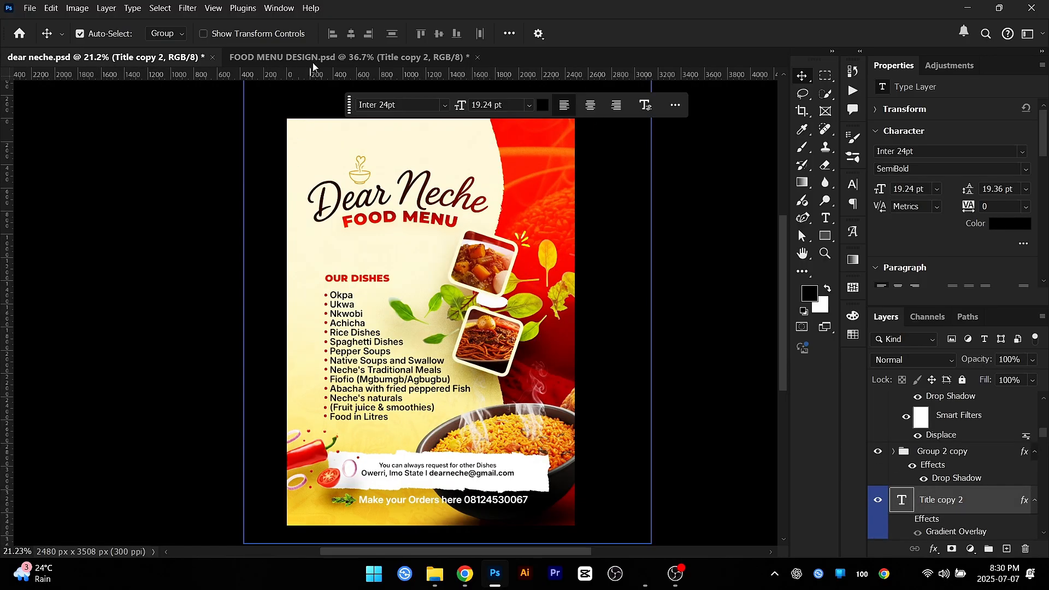
{"action": "left_click", "coordinate": [312, 63]}
{"action": "scroll", "coordinate": [340, 229], "scroll_direction": "up", "scroll_amount": 5}
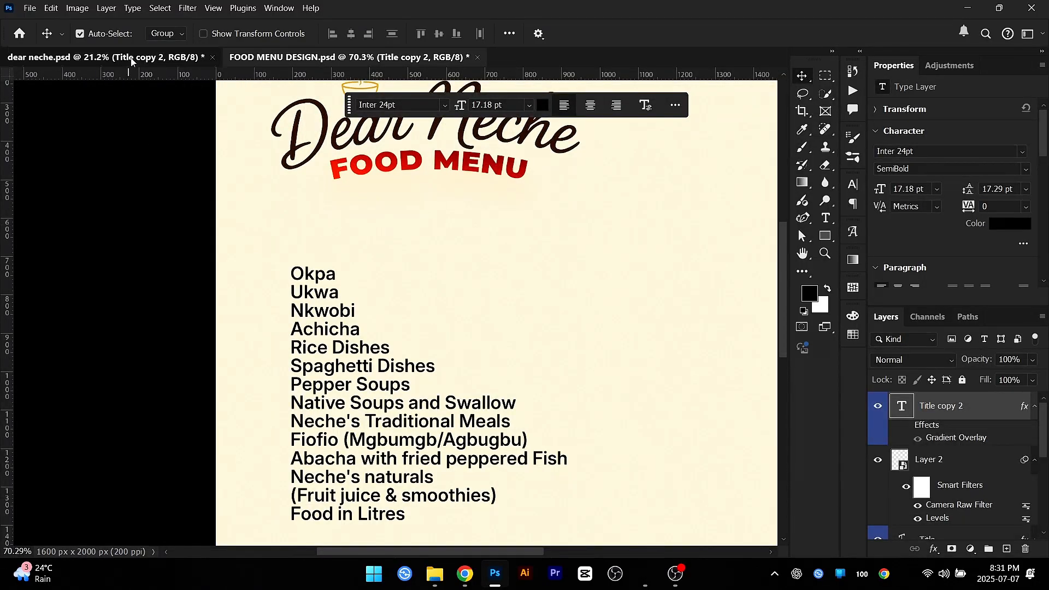
{"action": "left_click", "coordinate": [131, 58]}
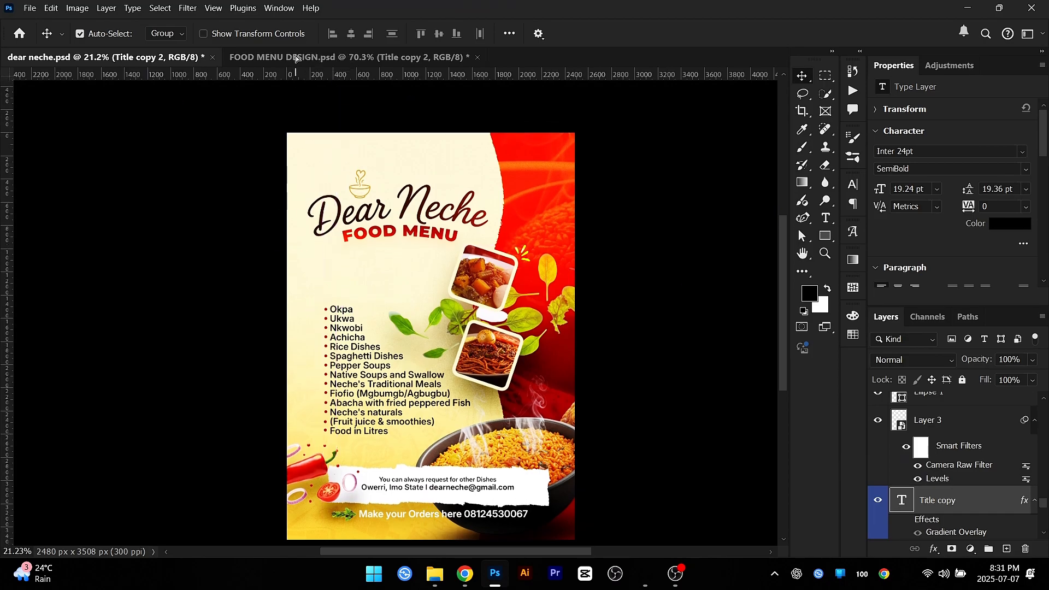
{"action": "left_click", "coordinate": [296, 58]}
{"action": "scroll", "coordinate": [339, 268], "scroll_direction": "up", "scroll_amount": 5}
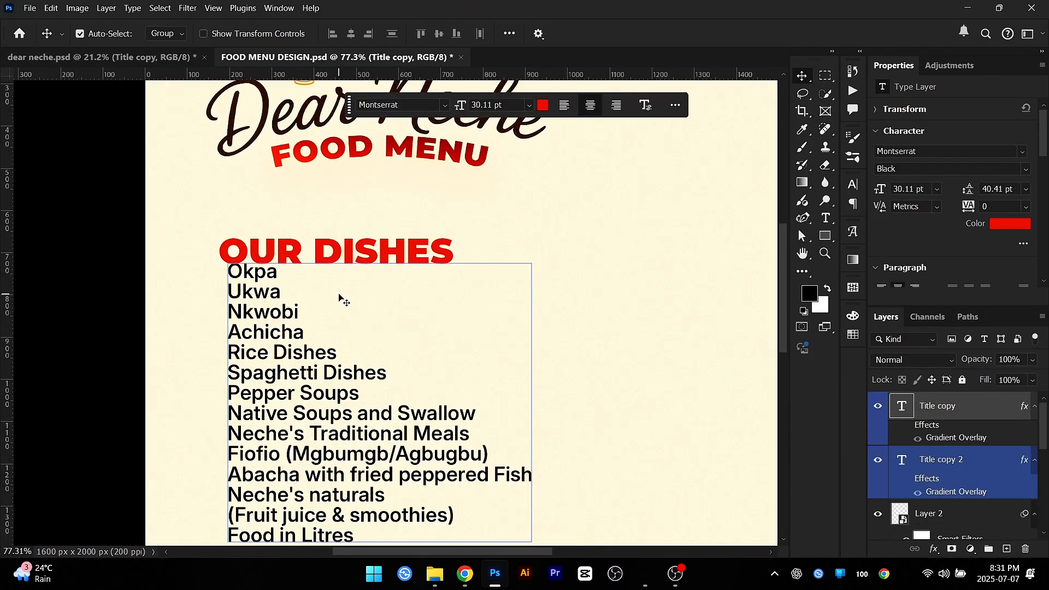
Step: Place the OUR DISHES heading above the dishes list, aligned with its left edge, and scale it to about 19.47 pt
{"action": "scroll", "coordinate": [332, 294], "scroll_direction": "up", "scroll_amount": 3}
{"action": "left_click_drag", "start_coordinate": [332, 293], "coordinate": [352, 274]}
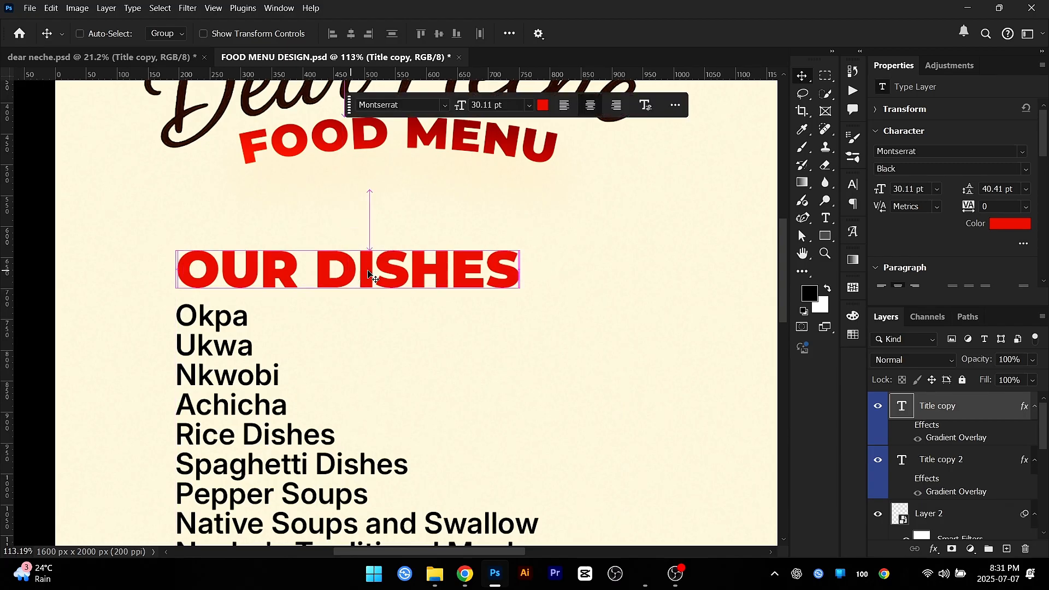
{"action": "key", "text": "ctrl+t"}
{"action": "left_click_drag", "start_coordinate": [443, 279], "coordinate": [394, 276]}
{"action": "key", "text": "Return"}
{"action": "scroll", "coordinate": [324, 327], "scroll_direction": "down", "scroll_amount": 2}
{"action": "scroll", "coordinate": [324, 327], "scroll_direction": "down", "scroll_amount": 2}
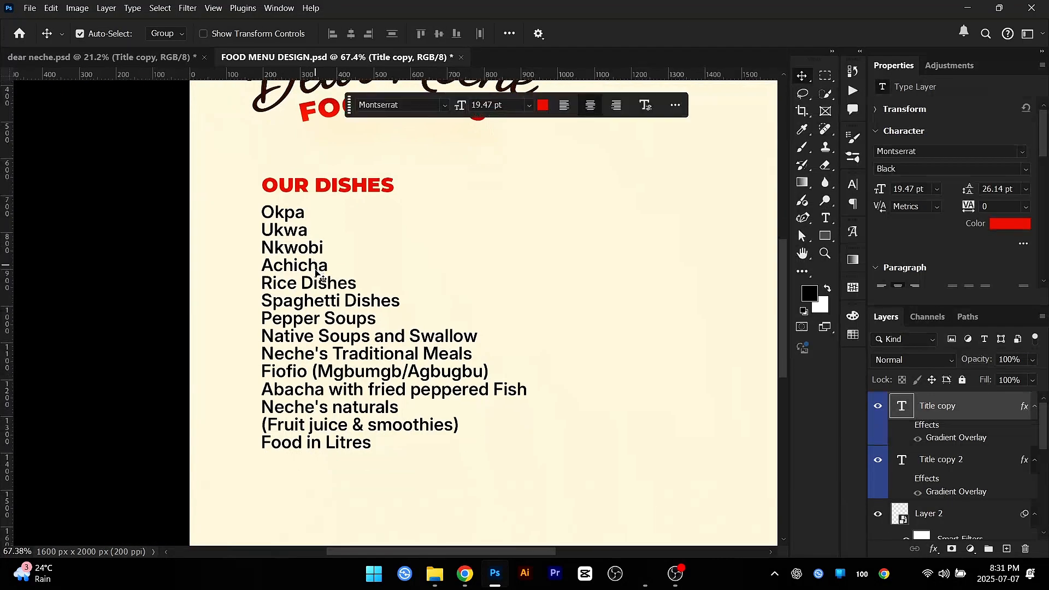
{"action": "left_click", "coordinate": [244, 197]}
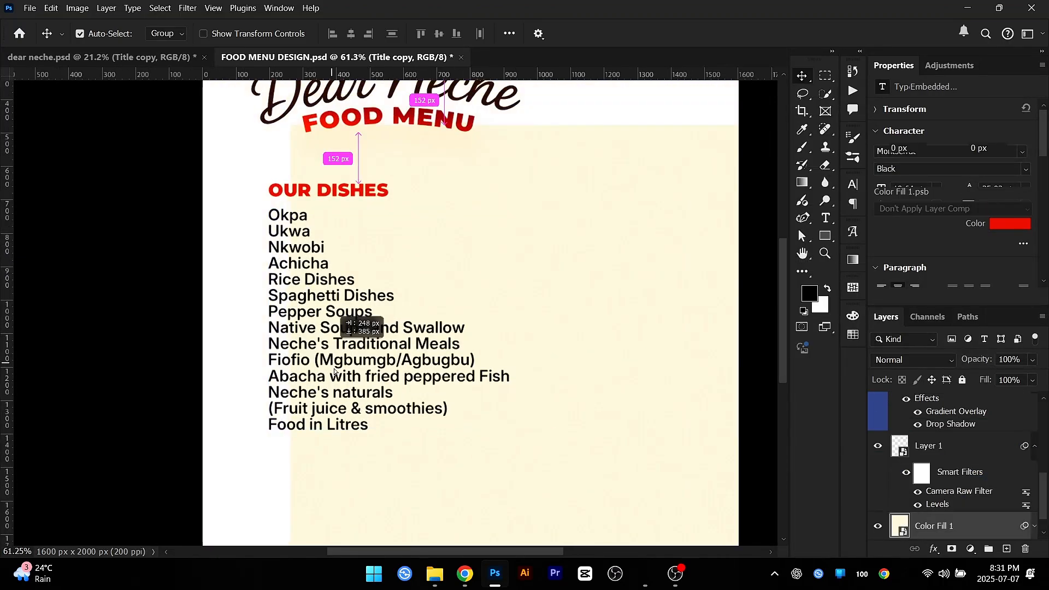
Step: Undo the accidental shift of the cream background and lock the Color Fill 1 layer
{"action": "key", "text": "ctrl+z"}
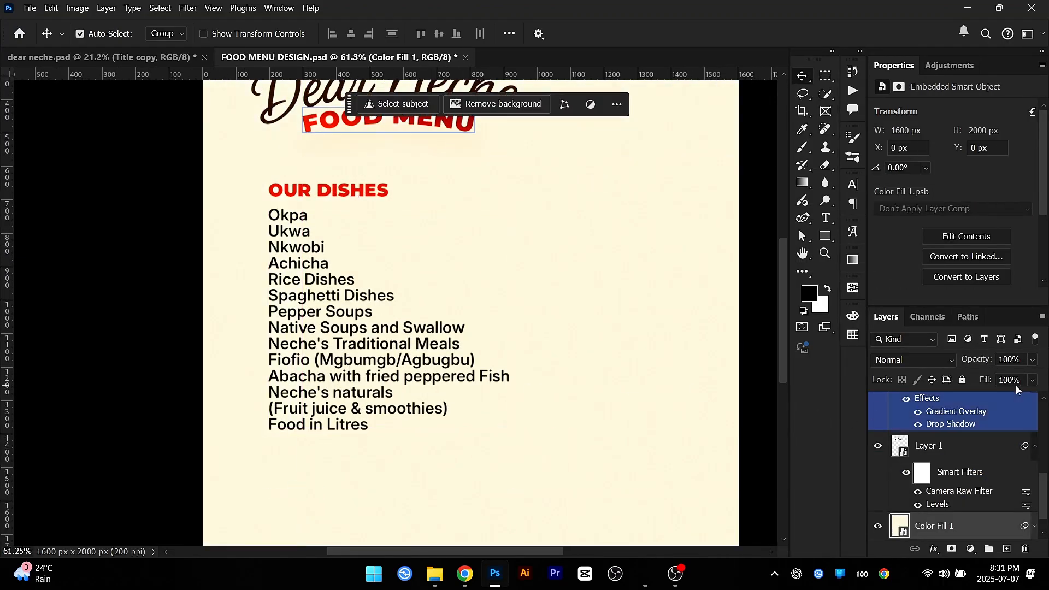
{"action": "left_click", "coordinate": [963, 384]}
{"action": "scroll", "coordinate": [410, 309], "scroll_direction": "down", "scroll_amount": 2}
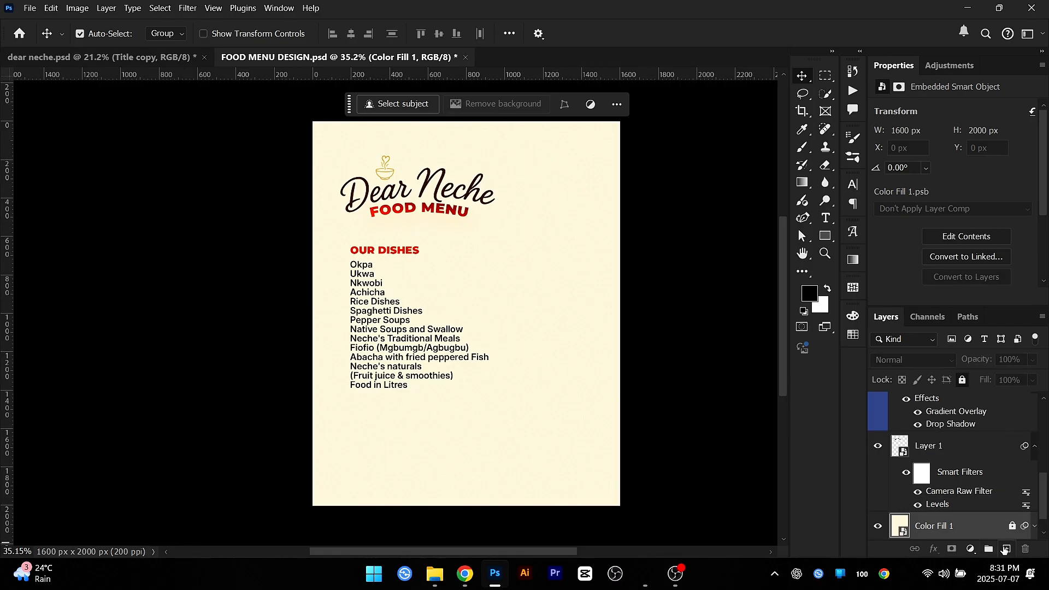
Step: Add a new layer above the Color Fill 1 background and set the foreground colour to yellow #ded100
{"action": "left_click", "coordinate": [1005, 549]}
{"action": "key", "text": "g"}
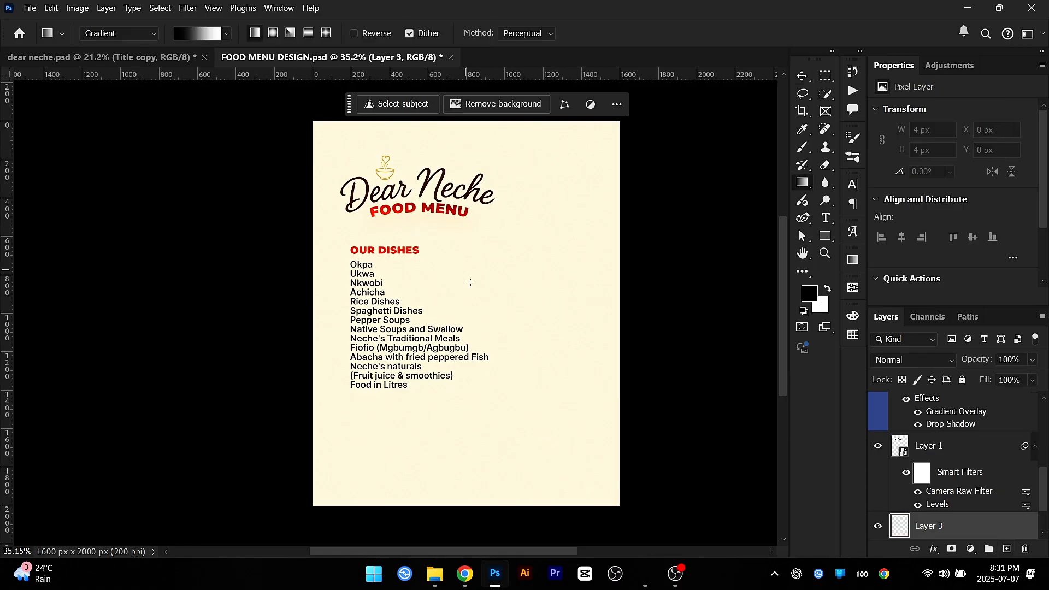
{"action": "left_click", "coordinate": [809, 297]}
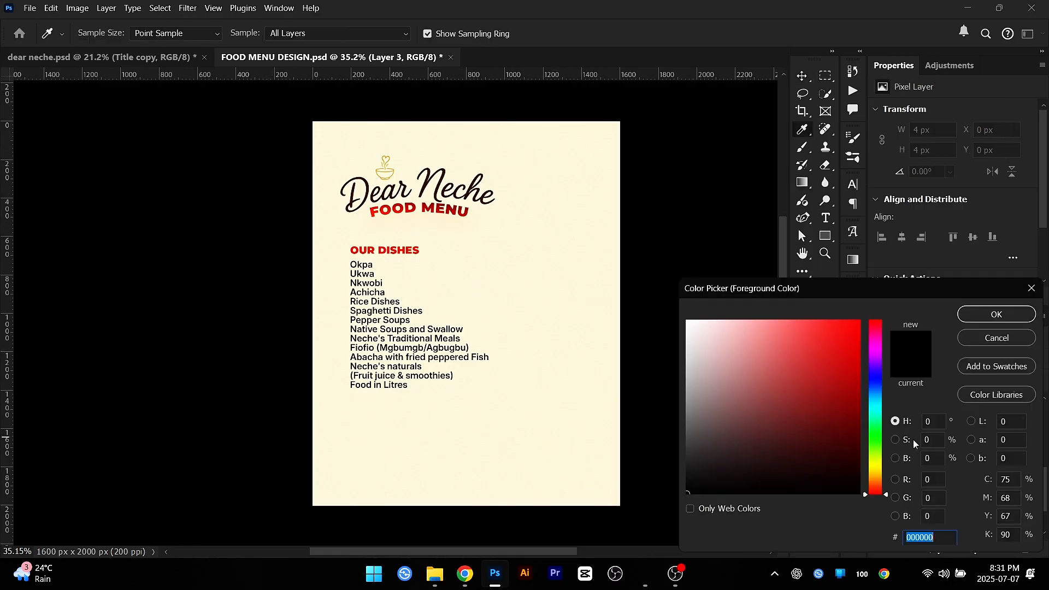
{"action": "left_click_drag", "start_coordinate": [873, 448], "coordinate": [874, 469]}
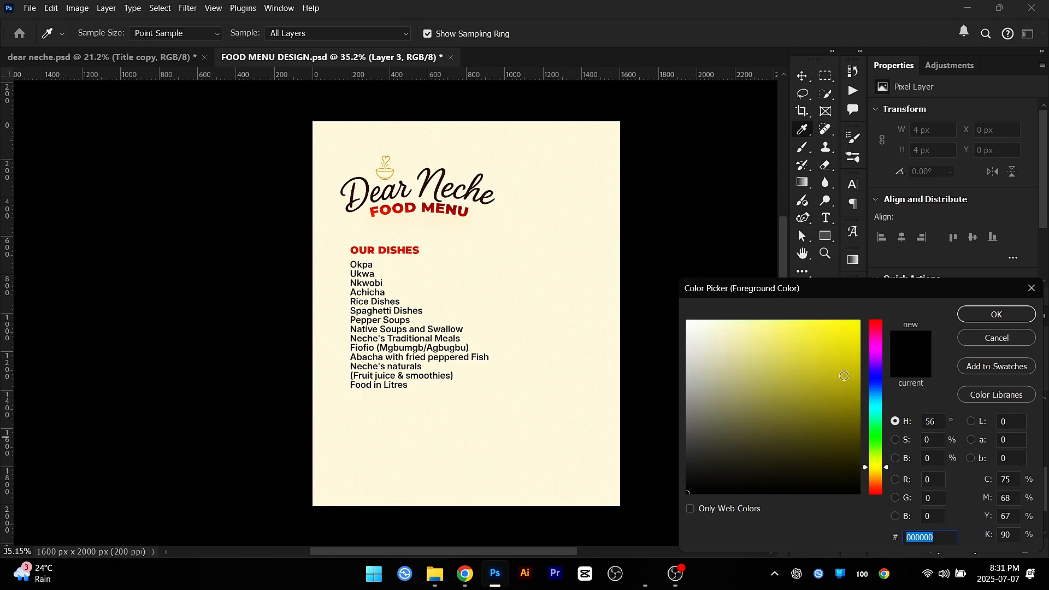
{"action": "left_click_drag", "start_coordinate": [844, 376], "coordinate": [892, 345]}
{"action": "left_click", "coordinate": [997, 315]}
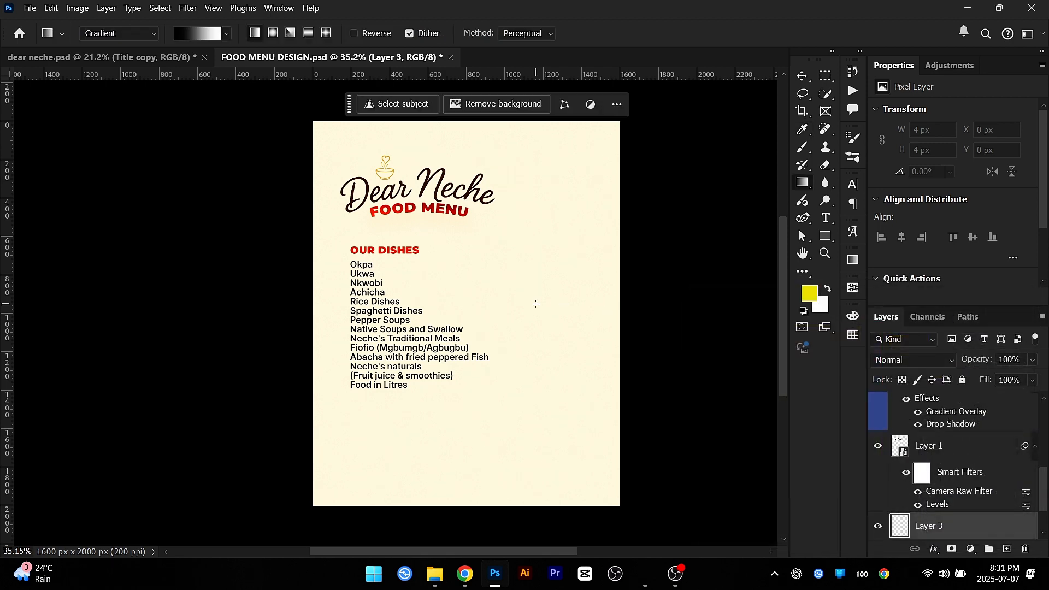
Step: Draw a linear foreground-to-transparent gradient from just below the page's lower edge up to about mid-page
{"action": "left_click", "coordinate": [226, 34]}
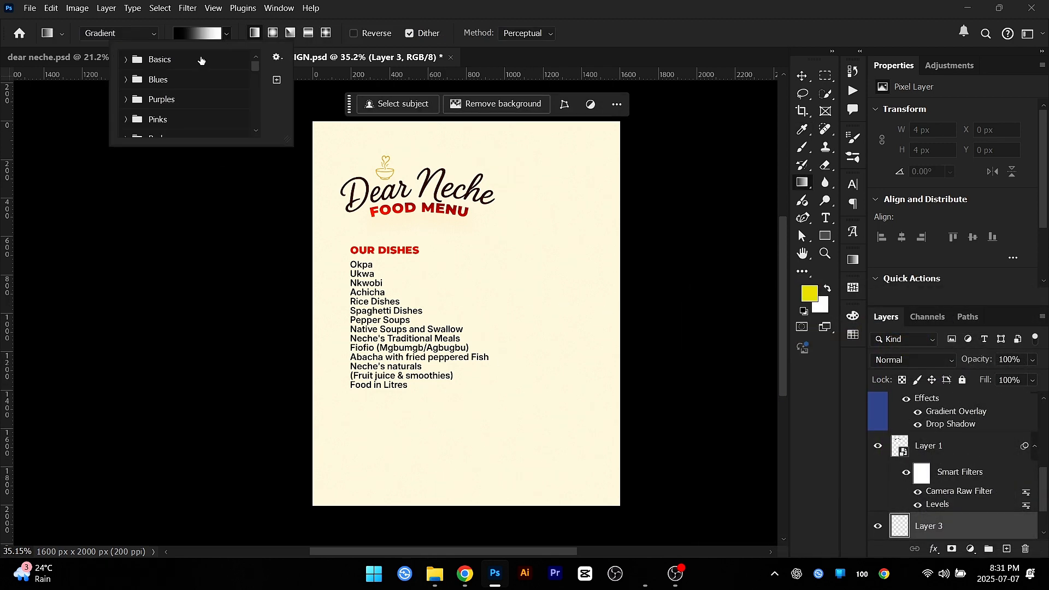
{"action": "left_click", "coordinate": [125, 61]}
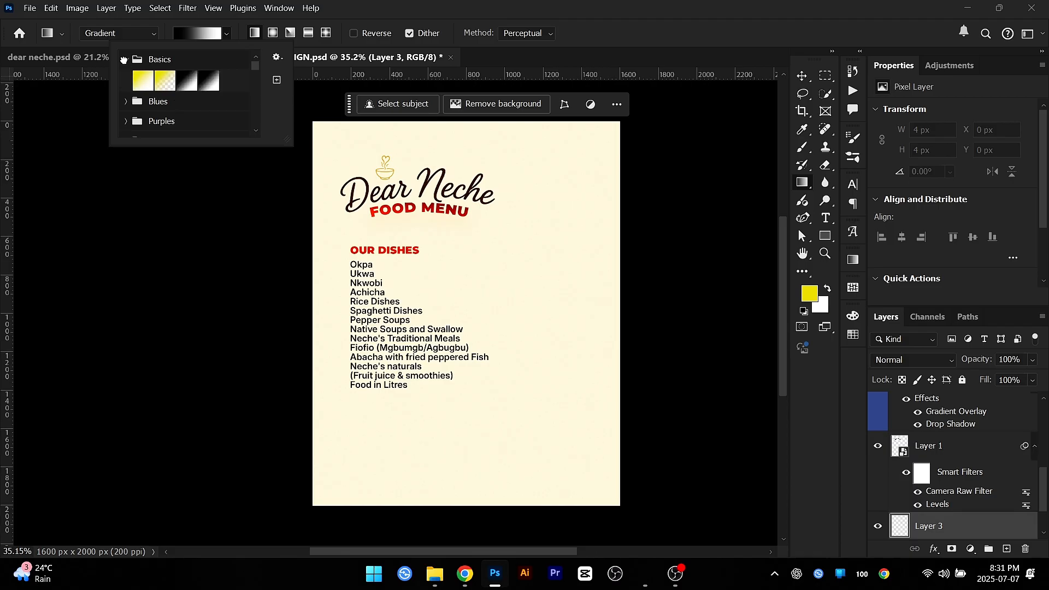
{"action": "left_click", "coordinate": [163, 89]}
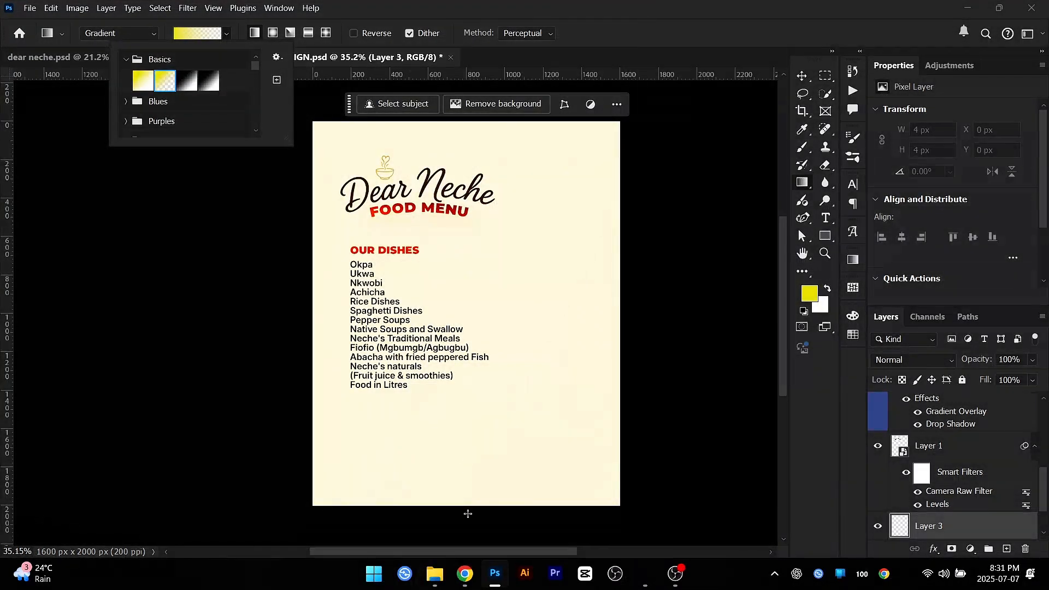
{"action": "left_click_drag", "start_coordinate": [467, 525], "coordinate": [468, 234]}
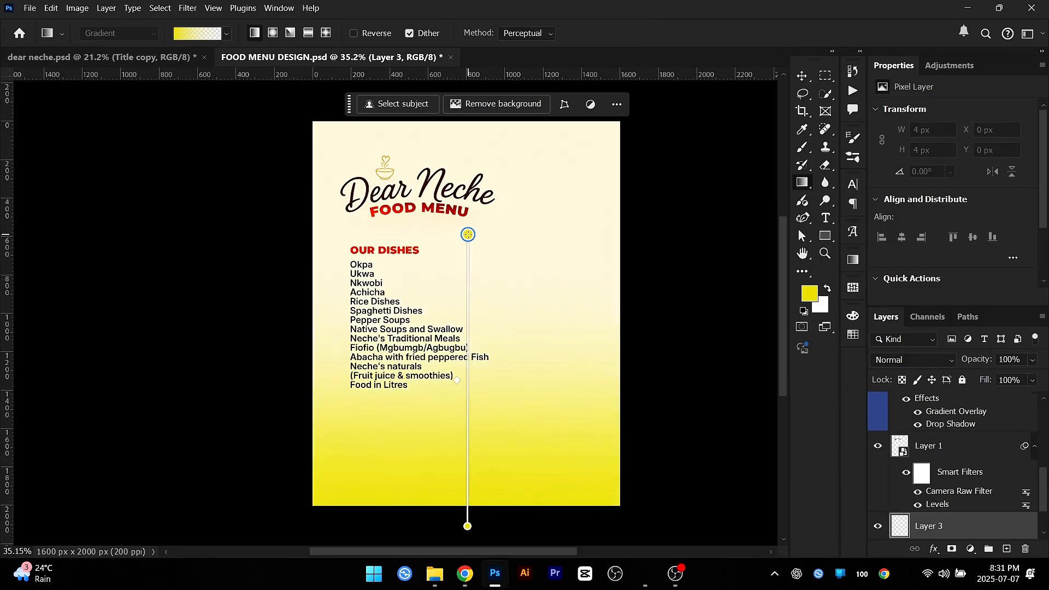
{"action": "left_click_drag", "start_coordinate": [468, 332], "coordinate": [468, 331]}
{"action": "scroll", "coordinate": [498, 356], "scroll_direction": "down", "scroll_amount": 1}
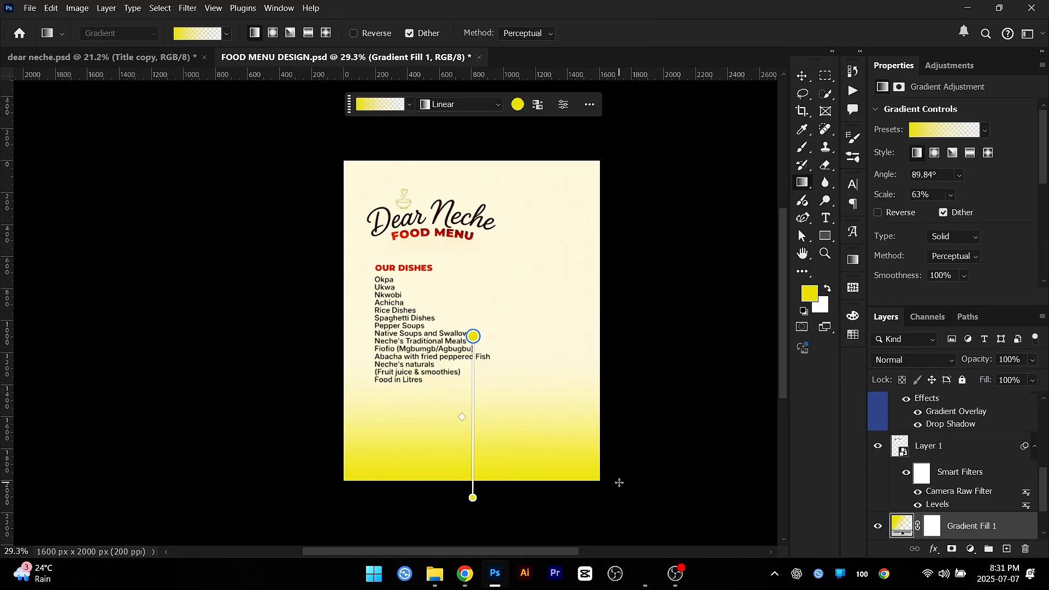
Step: Set the gradient's upper colour stop to #de7800 and extend the gradient upward to about 80% scale
{"action": "double_click", "coordinate": [473, 336]}
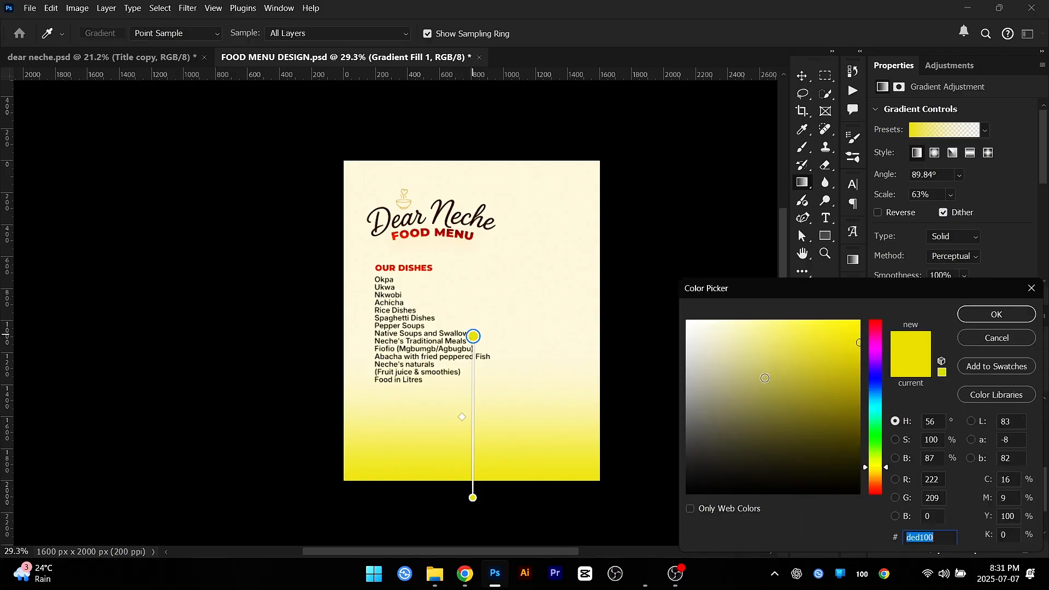
{"action": "left_click", "coordinate": [869, 474]}
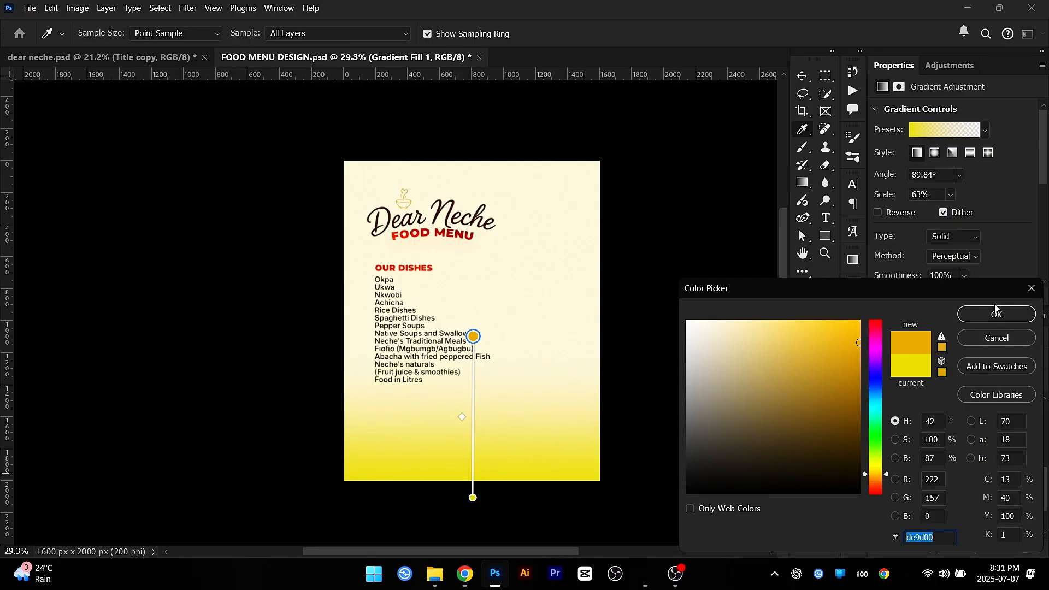
{"action": "left_click", "coordinate": [875, 480]}
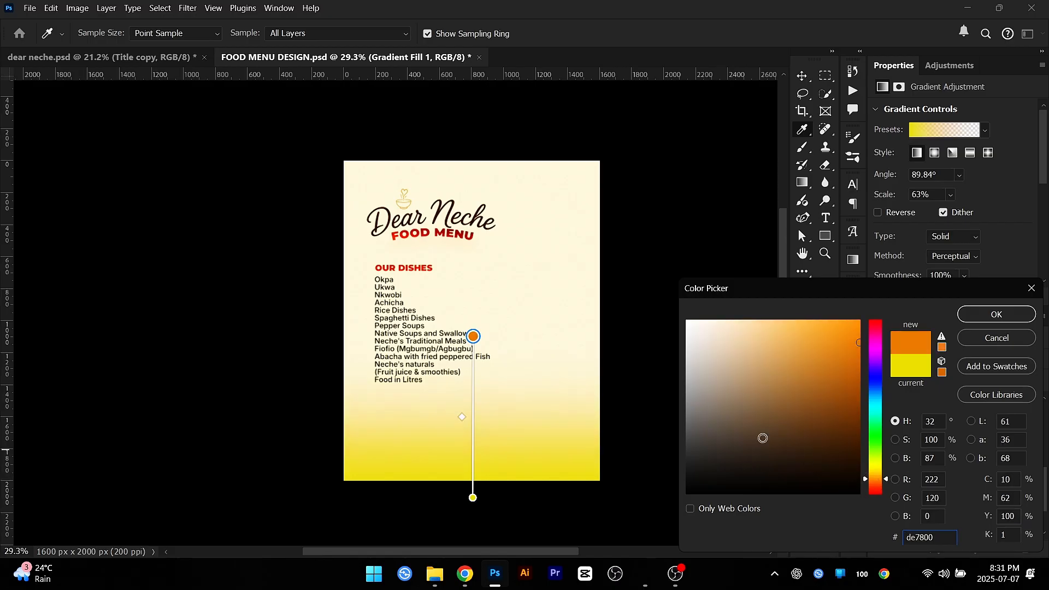
{"action": "left_click", "coordinate": [983, 312]}
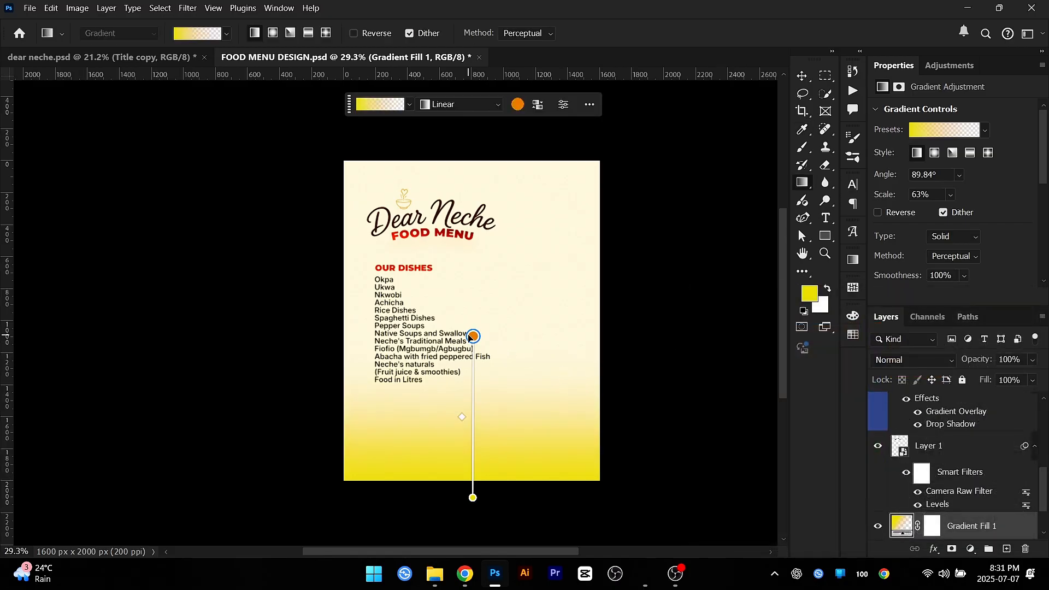
{"action": "left_click_drag", "start_coordinate": [474, 340], "coordinate": [468, 300]}
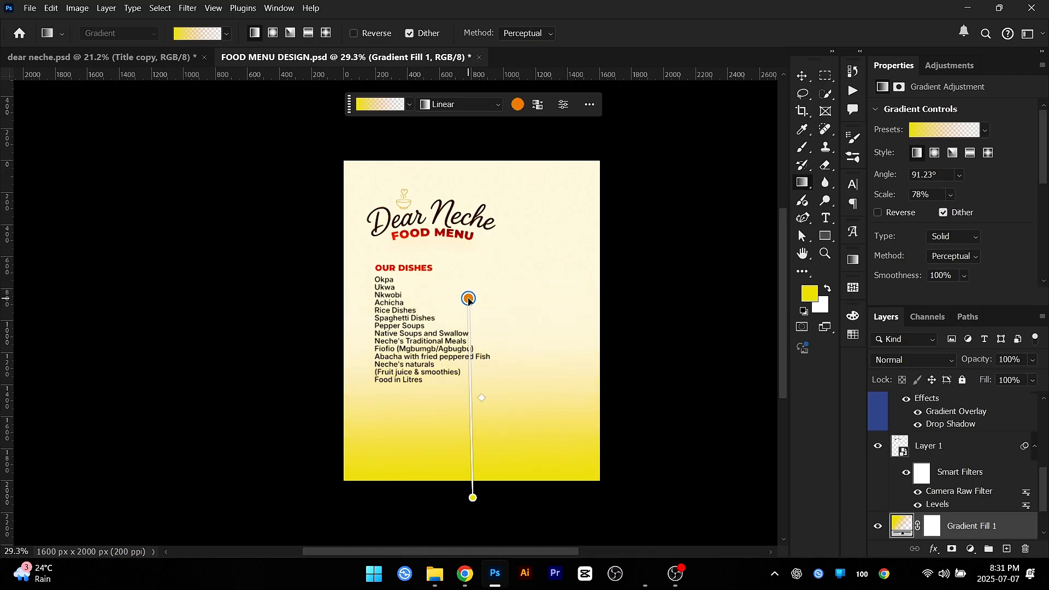
Step: Edit the gradient fill's colours and change its transparent-end colour stop to white (#ffffff)
{"action": "double_click", "coordinate": [903, 524]}
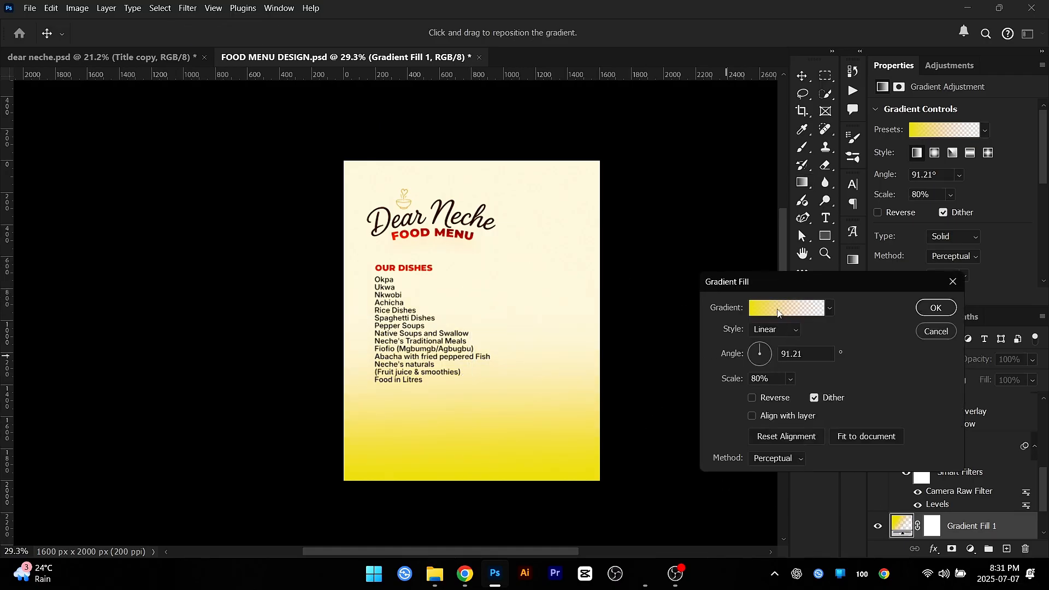
{"action": "left_click", "coordinate": [779, 312]}
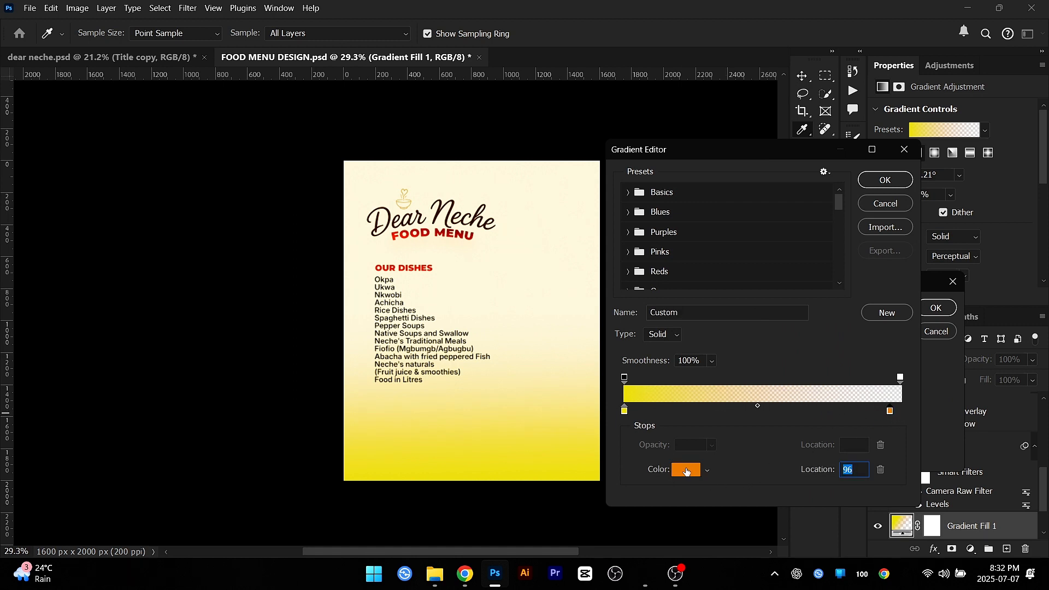
{"action": "left_click", "coordinate": [687, 471]}
{"action": "left_click_drag", "start_coordinate": [724, 405], "coordinate": [608, 216]}
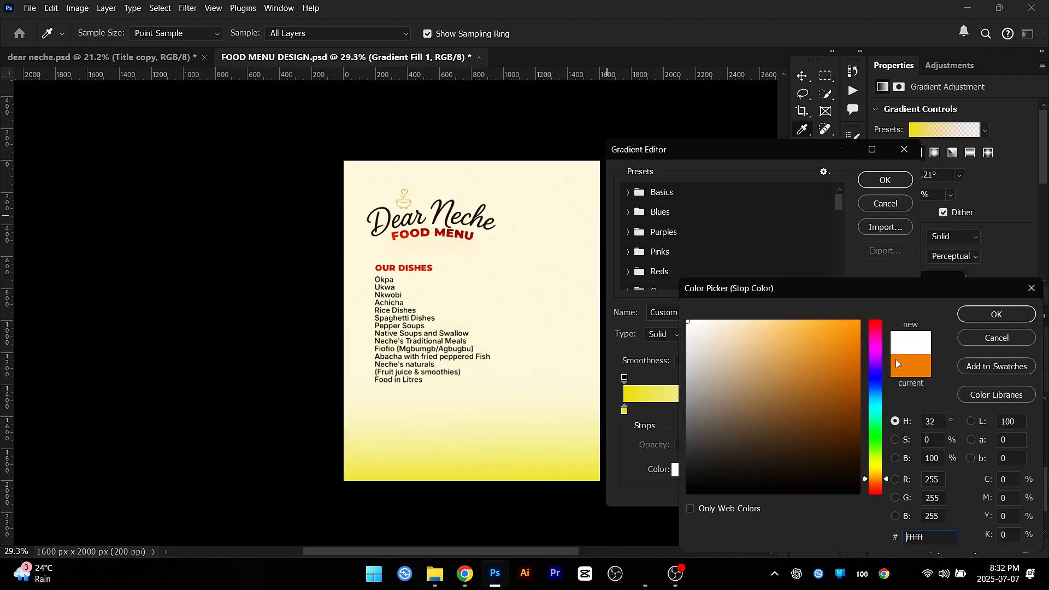
{"action": "left_click", "coordinate": [974, 316]}
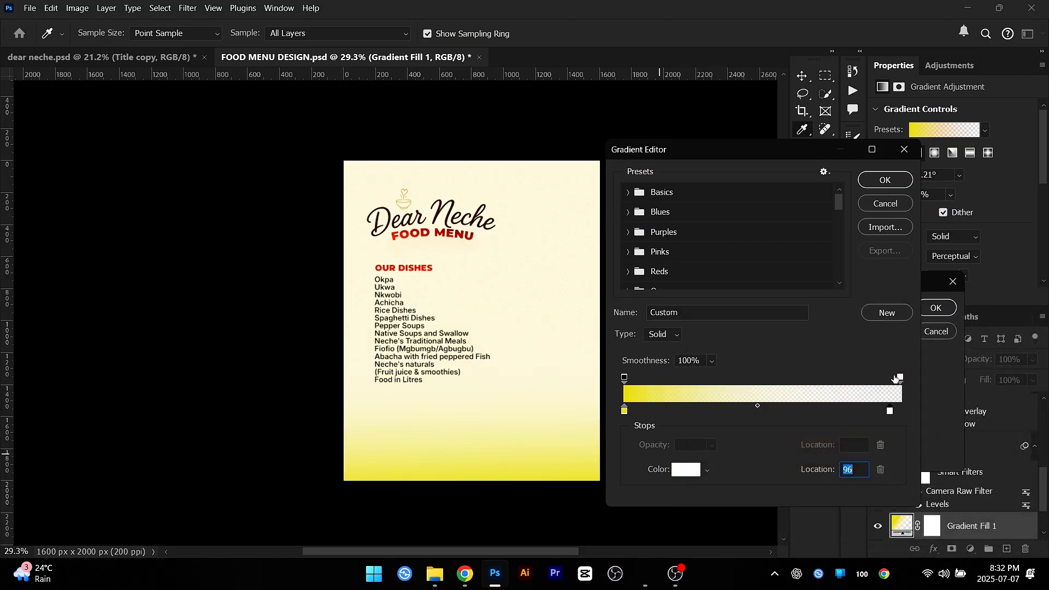
{"action": "left_click", "coordinate": [900, 377]}
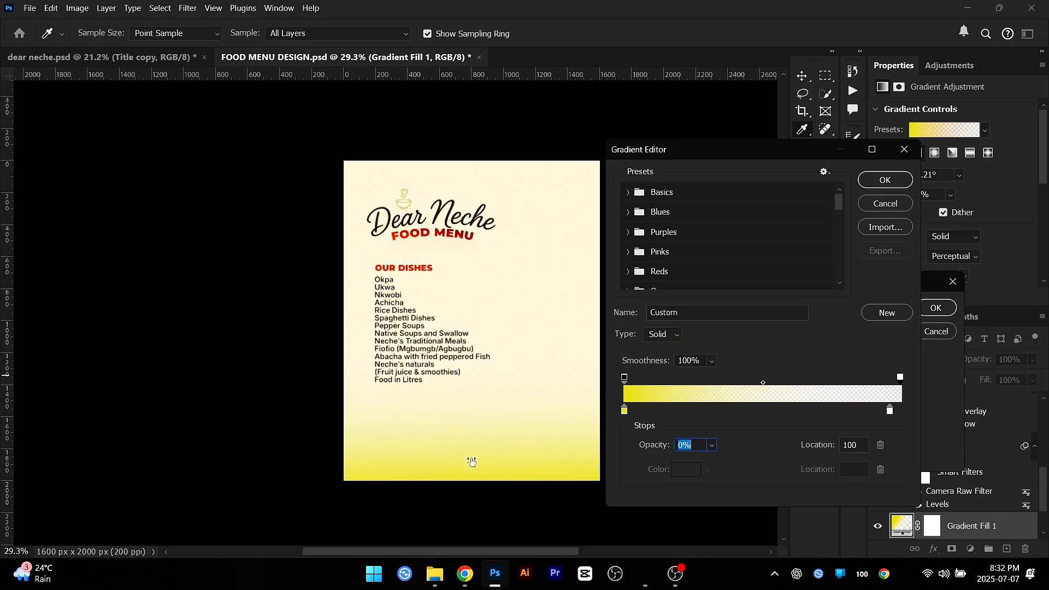
Step: Change the gradient's starting colour stop from yellow to a fully saturated, full-brightness orange
{"action": "left_click", "coordinate": [624, 410]}
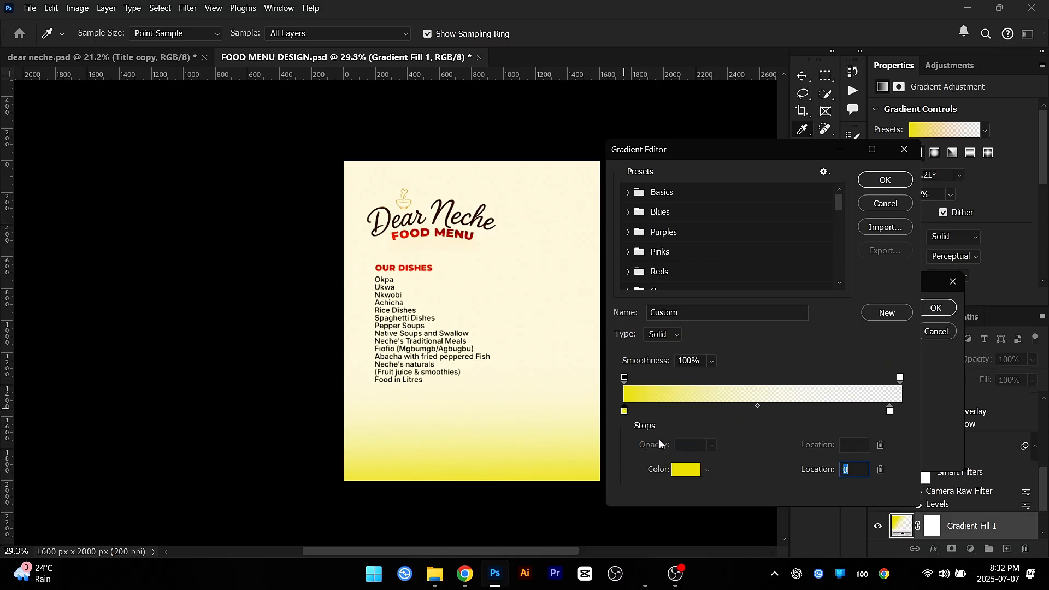
{"action": "left_click", "coordinate": [684, 471]}
{"action": "left_click_drag", "start_coordinate": [876, 454], "coordinate": [886, 477]}
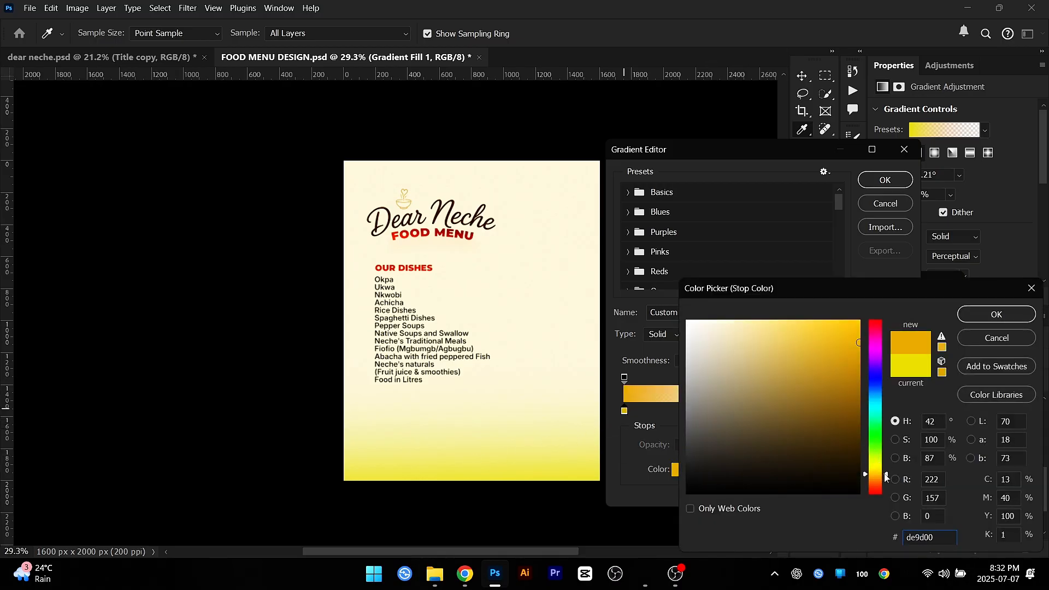
{"action": "left_click_drag", "start_coordinate": [844, 348], "coordinate": [863, 320]}
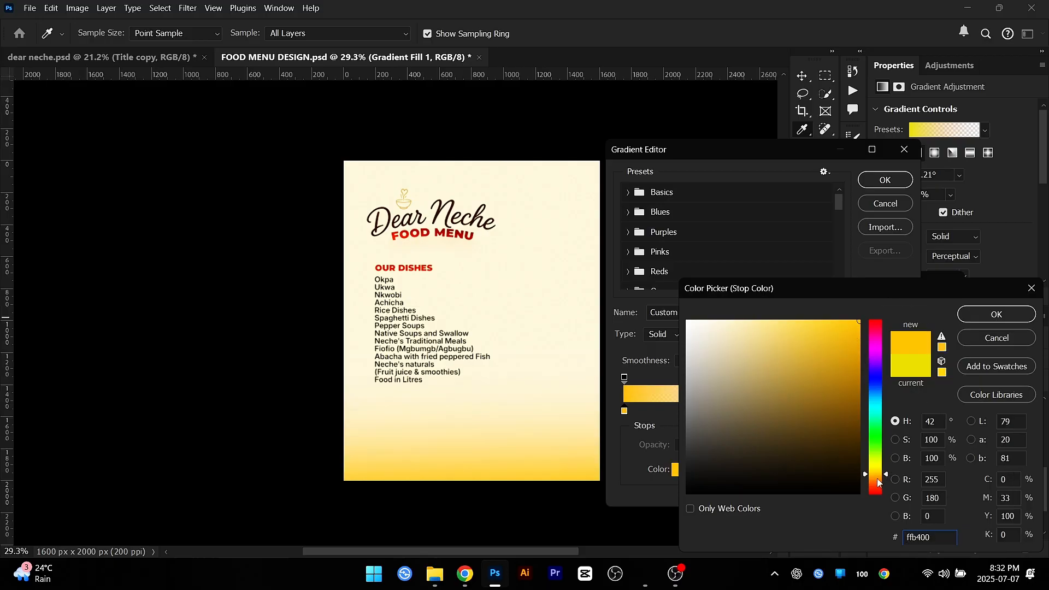
{"action": "left_click_drag", "start_coordinate": [876, 478], "coordinate": [877, 481]}
{"action": "left_click", "coordinate": [996, 314]}
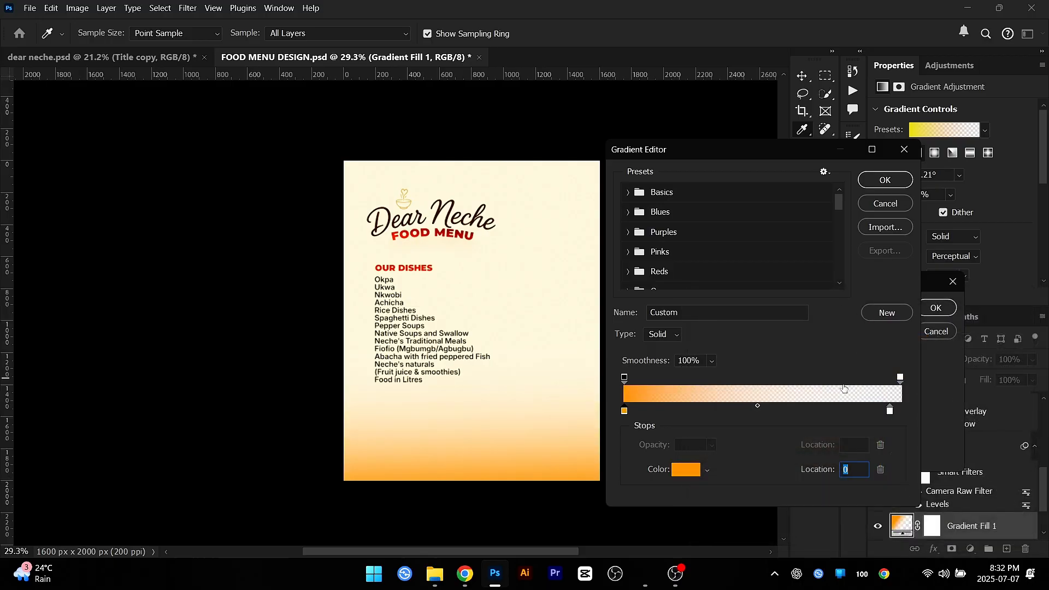
Step: Move the gradient's end colour stop to location 100, recolour it #ff7200 and apply the gradient
{"action": "left_click_drag", "start_coordinate": [890, 411], "coordinate": [914, 407]}
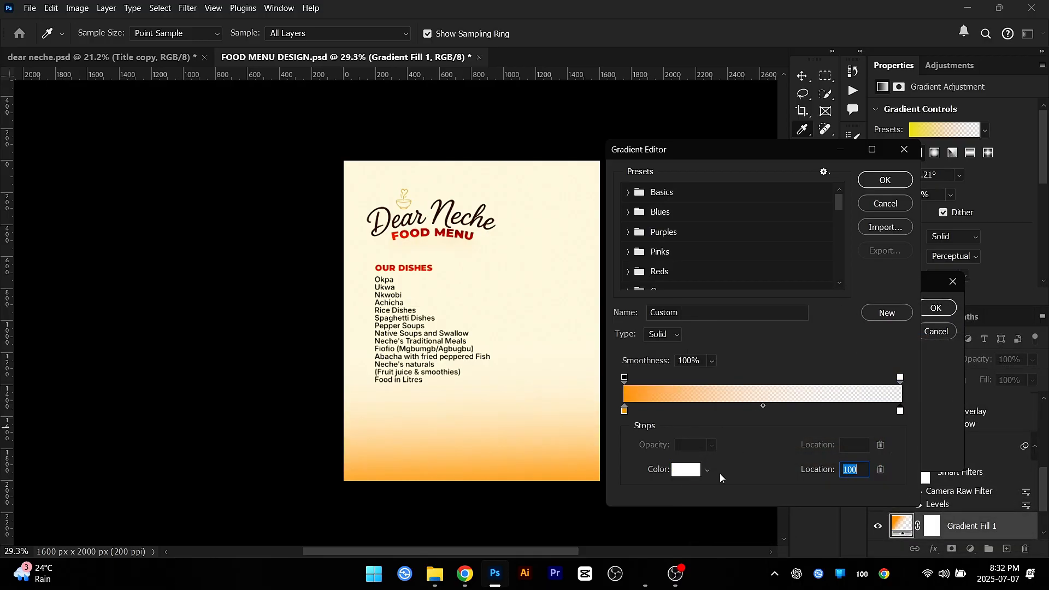
{"action": "left_click", "coordinate": [680, 472]}
{"action": "left_click_drag", "start_coordinate": [878, 456], "coordinate": [876, 485]}
{"action": "left_click", "coordinate": [815, 370]}
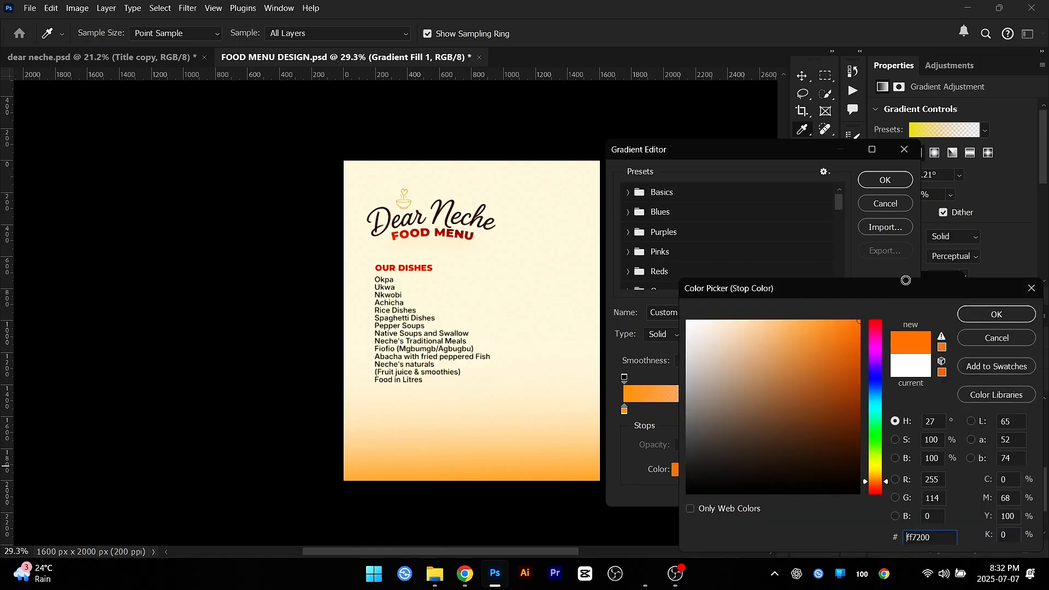
{"action": "left_click", "coordinate": [975, 319]}
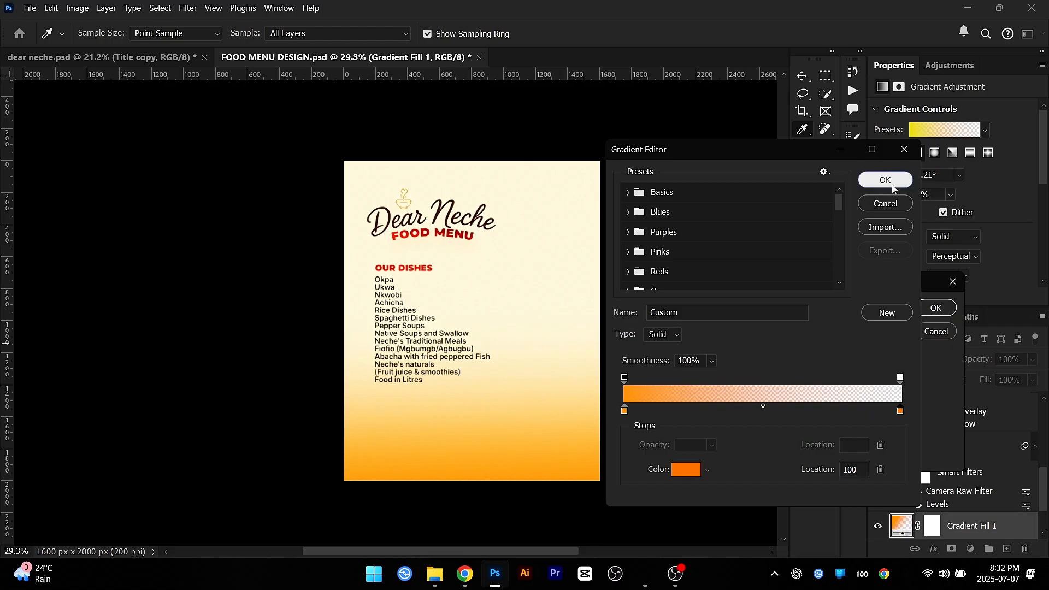
{"action": "left_click", "coordinate": [891, 184]}
{"action": "left_click", "coordinate": [935, 307]}
Step: Convert the Gradient Fill 1 layer to a smart object
{"action": "scroll", "coordinate": [557, 370], "scroll_direction": "up", "scroll_amount": 2}
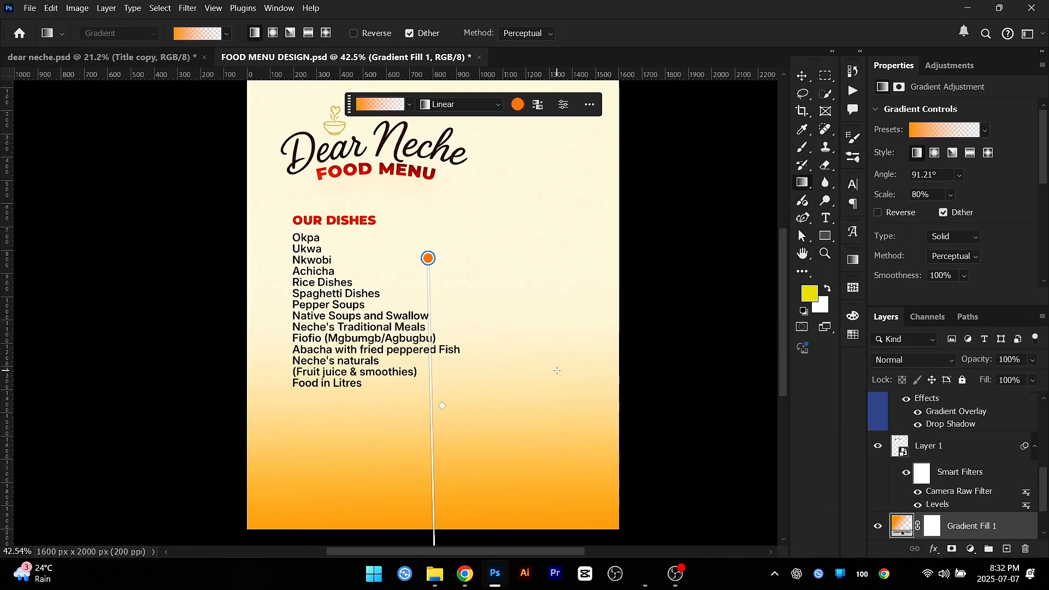
{"action": "key", "text": "F2"}
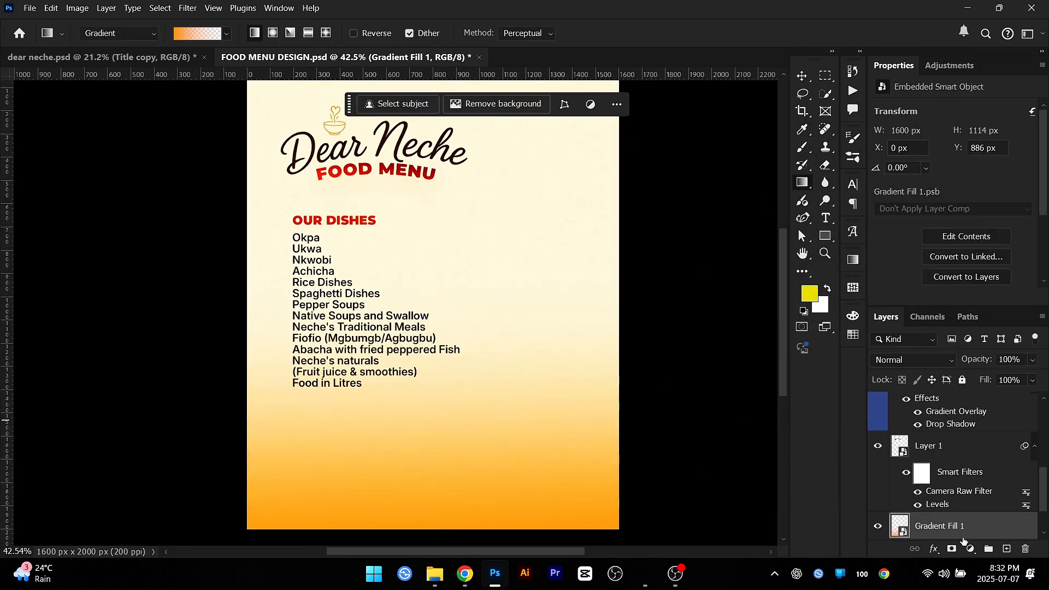
Step: Enlarge the gradient to about 1707 x 1189 px, align it with the page's left edge at Y 904 px, and lock its layer
{"action": "scroll", "coordinate": [508, 328], "scroll_direction": "down", "scroll_amount": 4}
{"action": "key", "text": "v"}
{"action": "mouse_move", "coordinate": [479, 428]}
{"action": "left_mouse_down"}
{"action": "mouse_move", "coordinate": [479, 445]}
{"action": "mouse_move", "coordinate": [480, 431]}
{"action": "left_mouse_up"}
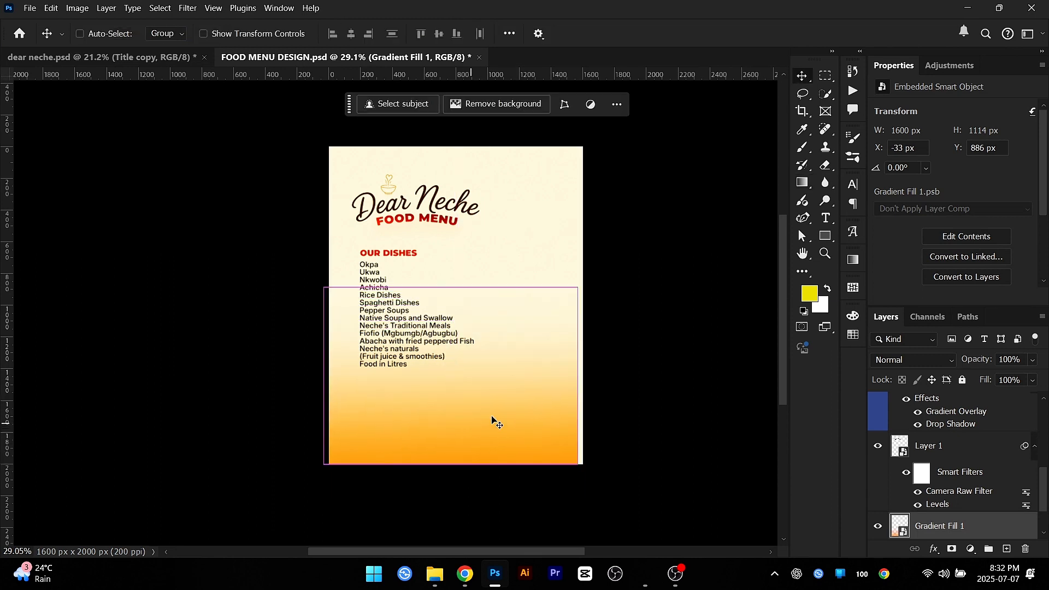
{"action": "key", "text": "ctrl+t"}
{"action": "left_click_drag", "start_coordinate": [576, 326], "coordinate": [592, 309]}
{"action": "left_click_drag", "start_coordinate": [463, 412], "coordinate": [468, 418]}
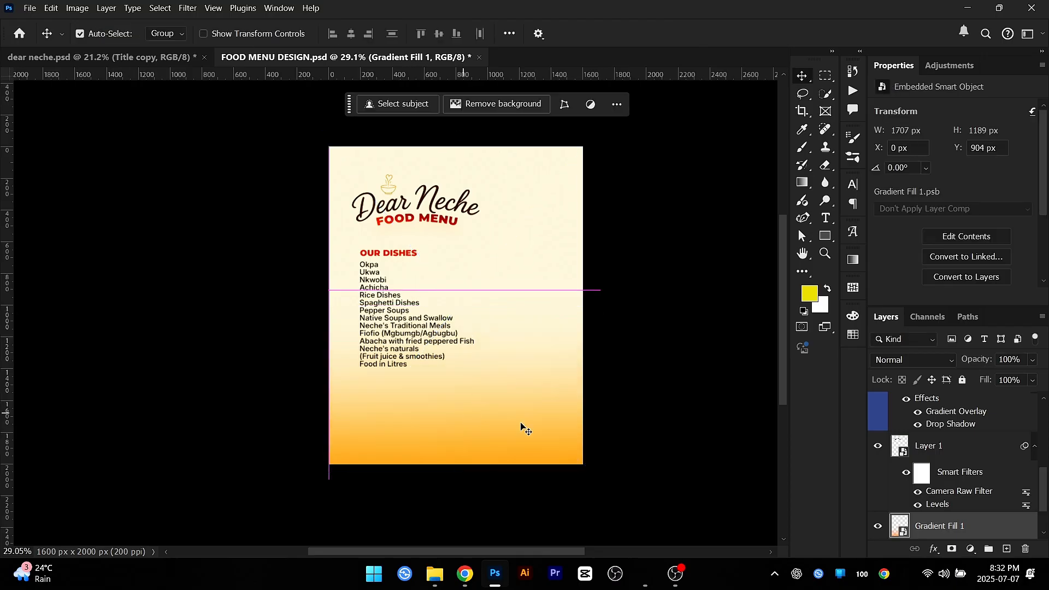
{"action": "left_click", "coordinate": [962, 380]}
{"action": "left_click", "coordinate": [665, 386]}
Step: Activate the Ellipse tool and set the foreground colour to dark red #bf1000, based on the OUR DISHES heading's colour
{"action": "scroll", "coordinate": [538, 311], "scroll_direction": "up", "scroll_amount": 3}
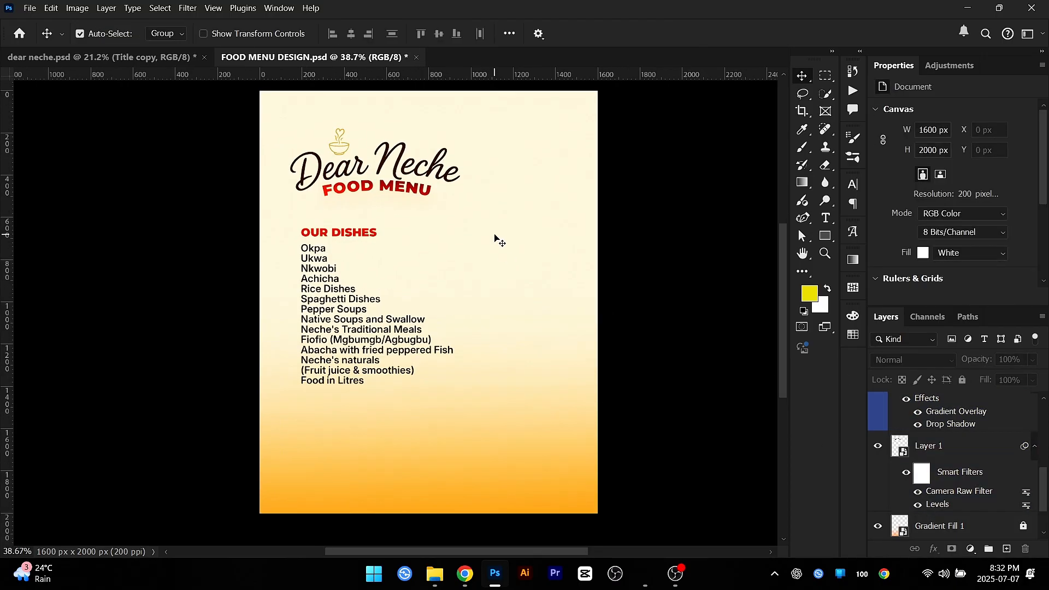
{"action": "scroll", "coordinate": [281, 316], "scroll_direction": "up", "scroll_amount": 10}
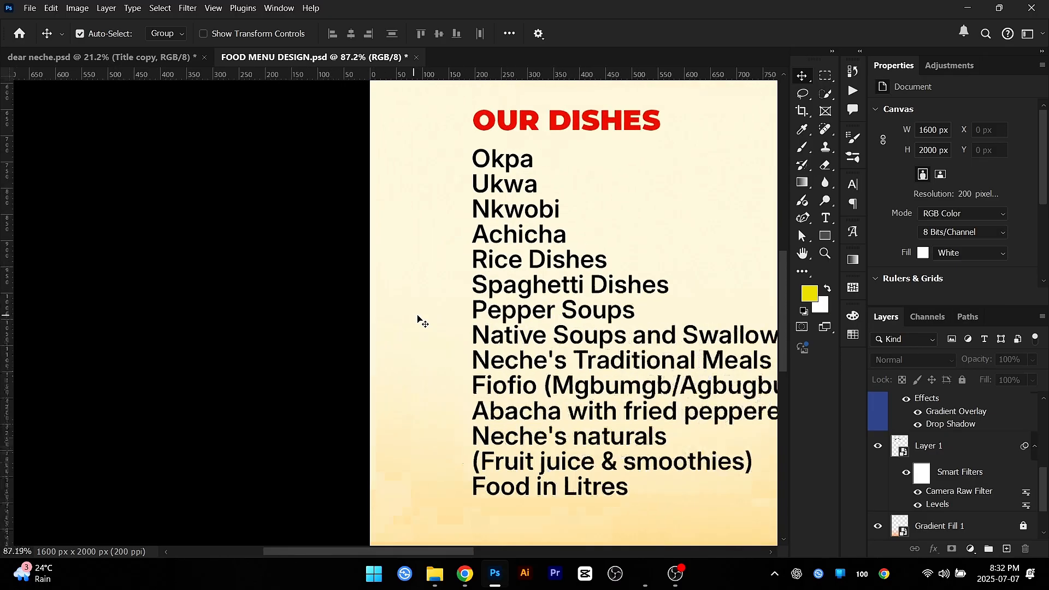
{"action": "key", "text": "u"}
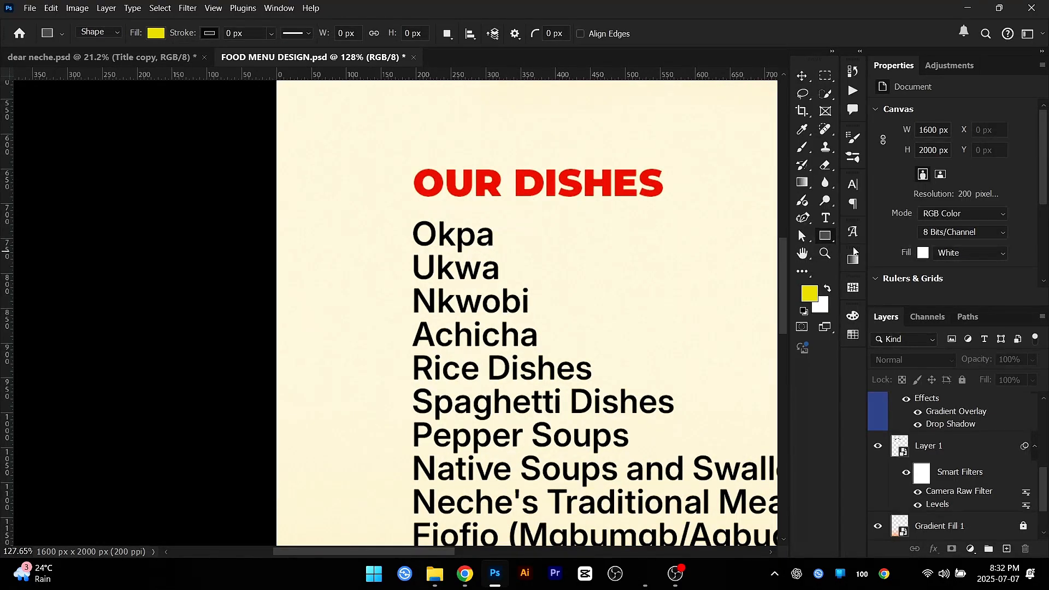
{"action": "right_click", "coordinate": [824, 242]}
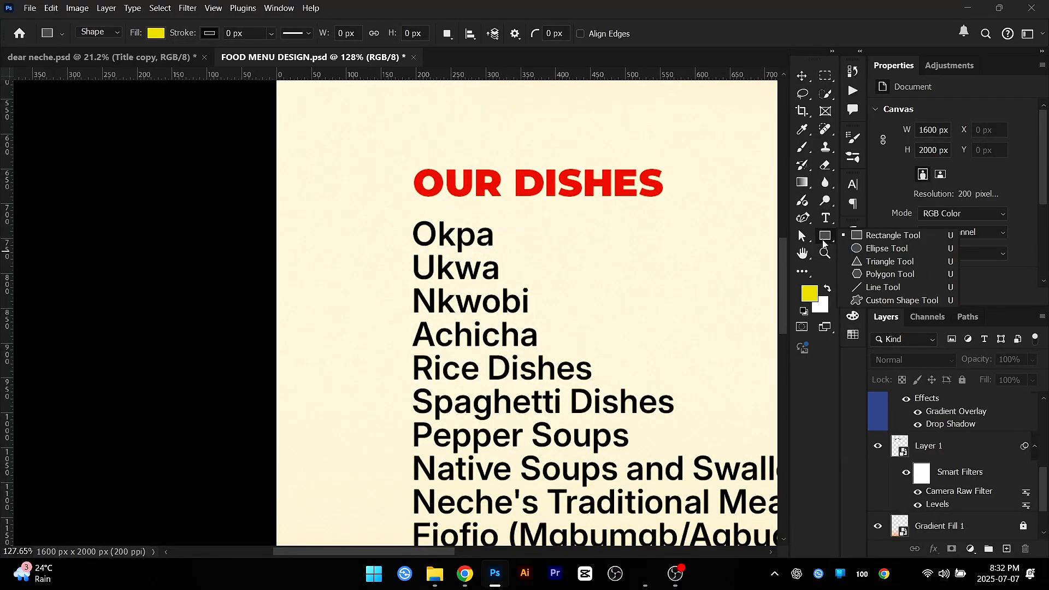
{"action": "left_click", "coordinate": [860, 249]}
{"action": "left_click_drag", "start_coordinate": [382, 232], "coordinate": [407, 244]}
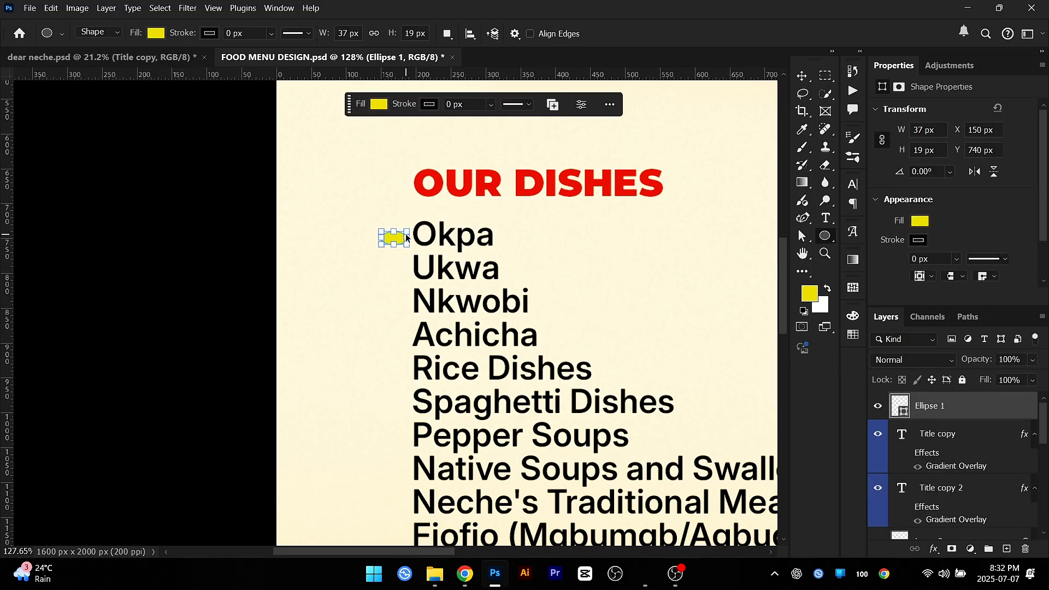
{"action": "key", "text": "ctrl+z"}
{"action": "left_click", "coordinate": [809, 294]}
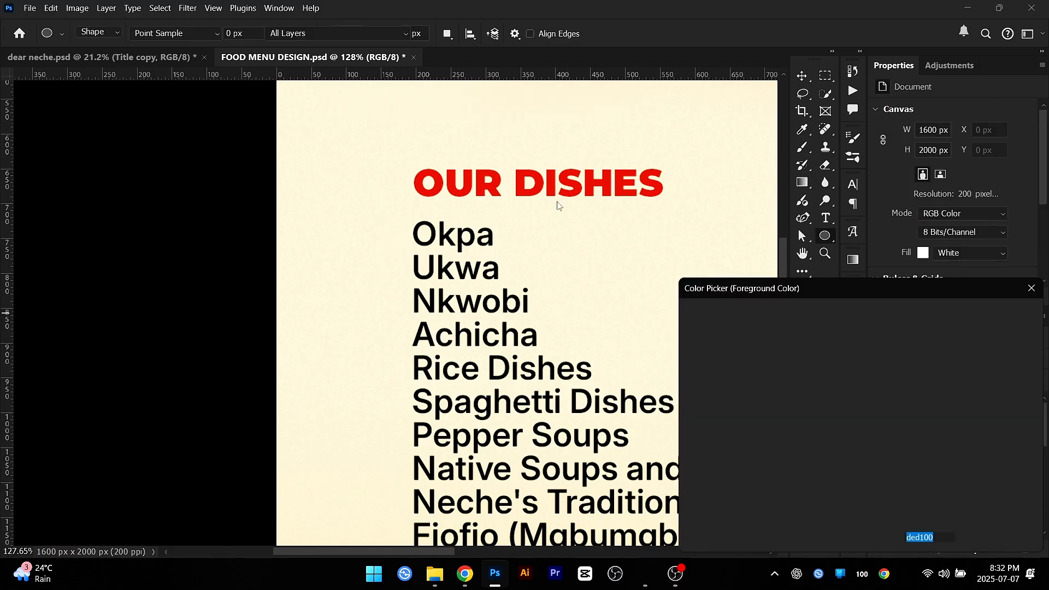
{"action": "left_click", "coordinate": [549, 185]}
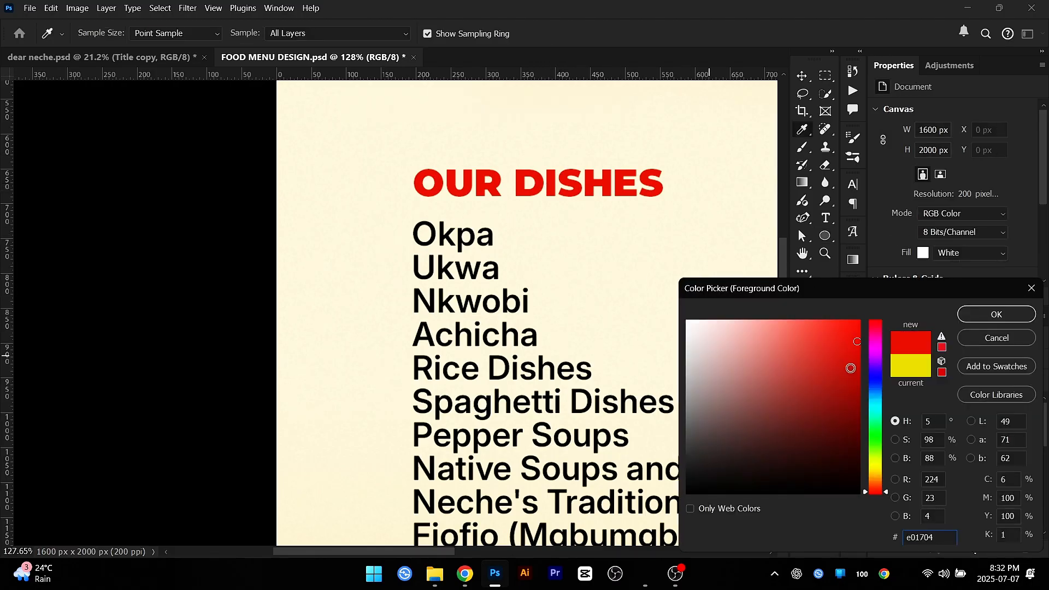
{"action": "left_click_drag", "start_coordinate": [850, 368], "coordinate": [874, 375]}
{"action": "left_click", "coordinate": [995, 317]}
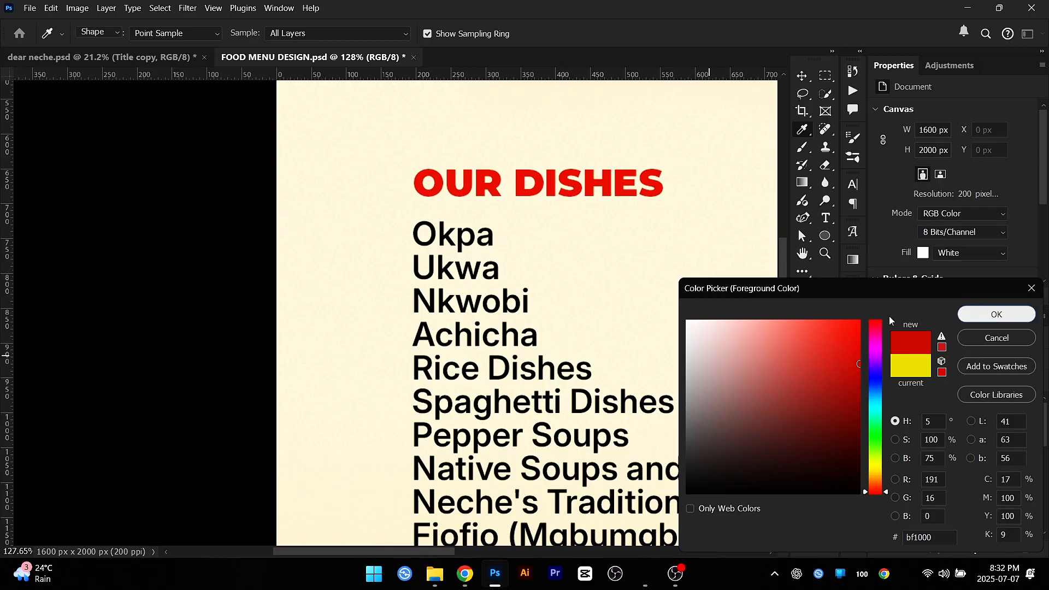
Step: Draw a red circle of about 18 x 18 px near the Okpa line as a bullet
{"action": "scroll", "coordinate": [483, 283], "scroll_direction": "down", "scroll_amount": 2}
{"action": "scroll", "coordinate": [384, 271], "scroll_direction": "up", "scroll_amount": 6}
{"action": "left_click_drag", "start_coordinate": [405, 232], "coordinate": [428, 252]}
{"action": "key", "text": "v"}
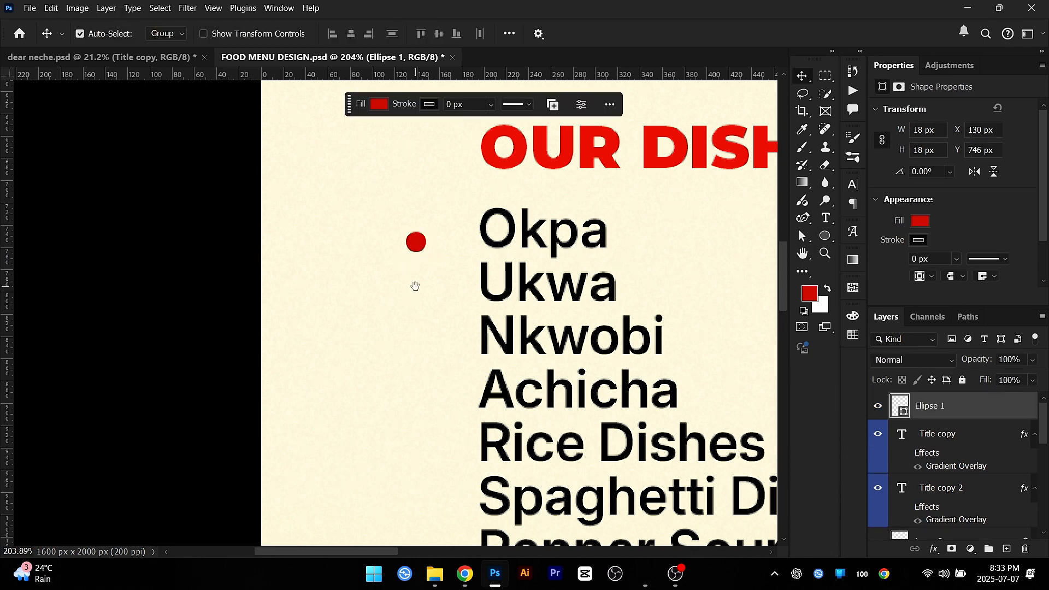
Step: Position the red bullet beside Okpa at X 149 px and duplicate it beside Ukwa and Nkwobi
{"action": "scroll", "coordinate": [414, 286], "scroll_direction": "down", "scroll_amount": 1}
{"action": "scroll", "coordinate": [414, 285], "scroll_direction": "right", "scroll_amount": 1}
{"action": "mouse_move", "coordinate": [368, 216]}
{"action": "left_mouse_down"}
{"action": "mouse_move", "coordinate": [385, 192]}
{"action": "mouse_move", "coordinate": [395, 201]}
{"action": "mouse_move", "coordinate": [378, 245]}
{"action": "mouse_move", "coordinate": [388, 285]}
{"action": "mouse_move", "coordinate": [391, 276]}
{"action": "mouse_move", "coordinate": [388, 351]}
{"action": "left_mouse_up"}
{"action": "scroll", "coordinate": [388, 201], "scroll_direction": "up", "scroll_amount": 2}
{"action": "left_click_drag", "start_coordinate": [391, 295], "coordinate": [389, 284]}
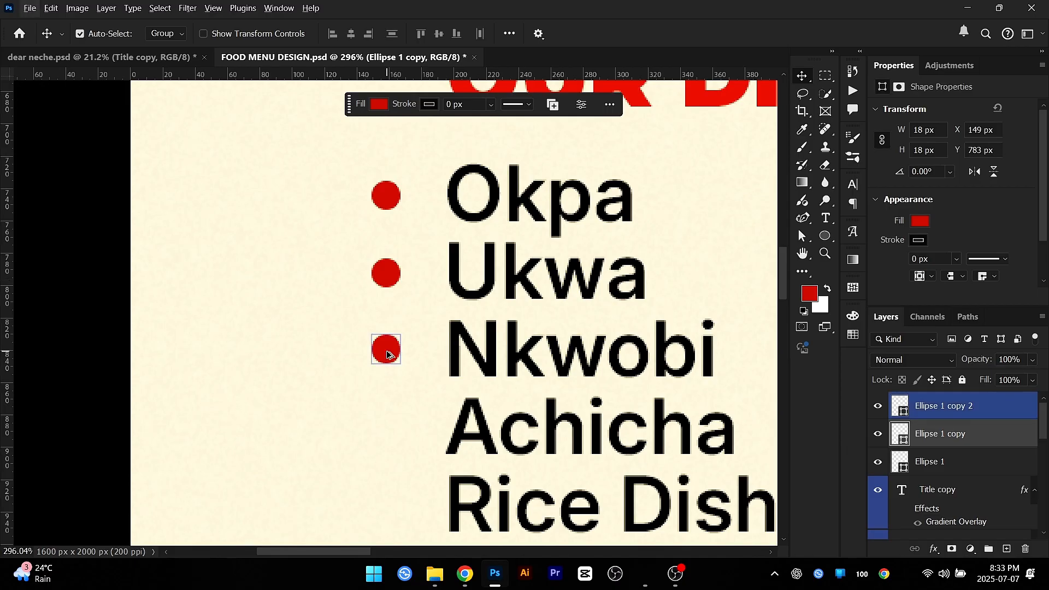
Step: Select the three bullets and duplicate them together beside Achicha, Rice Dishes and Spaghetti Dishes
{"action": "left_click", "coordinate": [385, 272], "text": "shift"}
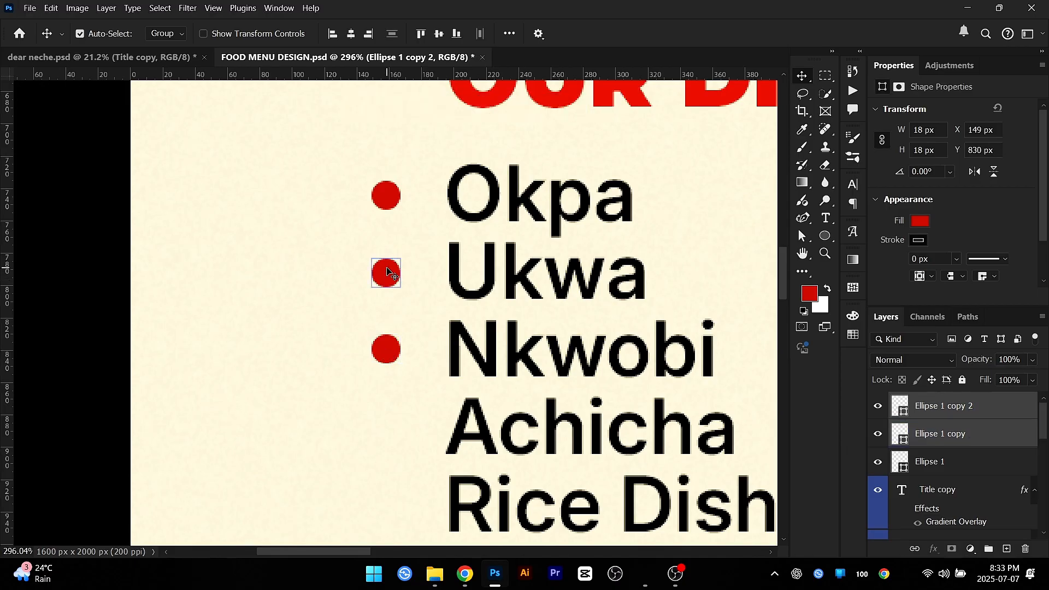
{"action": "left_click", "coordinate": [385, 197], "text": "shift"}
{"action": "left_click_drag", "start_coordinate": [438, 355], "coordinate": [441, 488]}
{"action": "key", "text": "ctrl+z"}
{"action": "scroll", "coordinate": [386, 373], "scroll_direction": "down", "scroll_amount": 10}
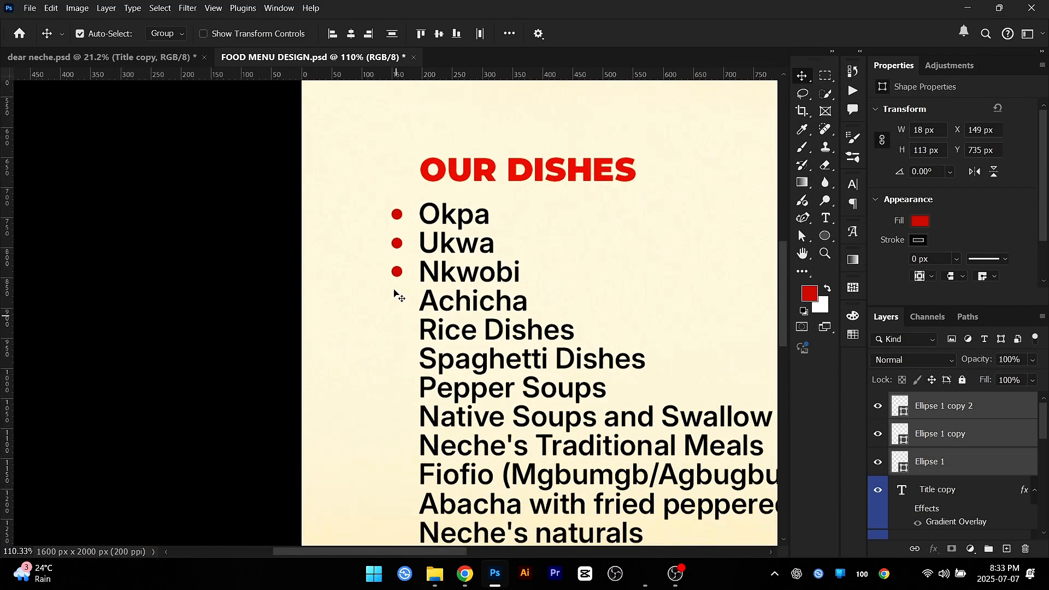
{"action": "scroll", "coordinate": [394, 290], "scroll_direction": "up", "scroll_amount": 4}
{"action": "left_click_drag", "start_coordinate": [401, 264], "coordinate": [381, 93]}
{"action": "scroll", "coordinate": [447, 273], "scroll_direction": "down", "scroll_amount": 2}
{"action": "scroll", "coordinate": [446, 273], "scroll_direction": "down", "scroll_amount": 1}
{"action": "scroll", "coordinate": [412, 208], "scroll_direction": "up", "scroll_amount": 1}
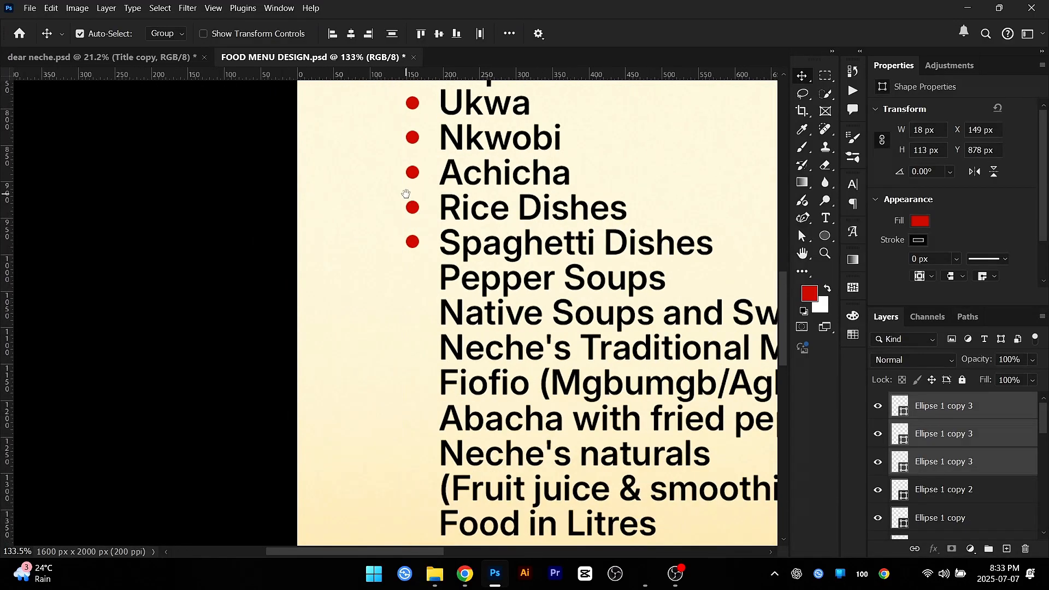
Step: Select all six bullets and duplicate them beside the lines from Pepper Soups to Neche's naturals
{"action": "scroll", "coordinate": [382, 186], "scroll_direction": "up", "scroll_amount": 2}
{"action": "left_click", "coordinate": [366, 127]}
{"action": "left_click_drag", "start_coordinate": [365, 124], "coordinate": [421, 328]}
{"action": "scroll", "coordinate": [475, 224], "scroll_direction": "down", "scroll_amount": 3}
{"action": "scroll", "coordinate": [475, 224], "scroll_direction": "down", "scroll_amount": 1}
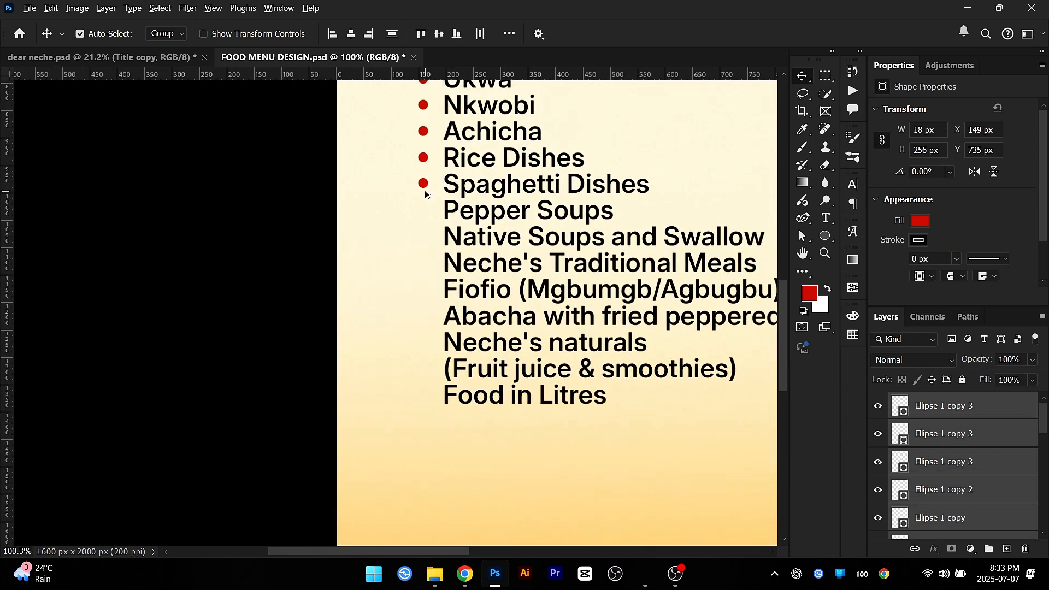
{"action": "left_click_drag", "start_coordinate": [423, 187], "coordinate": [424, 345]}
Step: Duplicate two bullets for (Fruit juice & smoothies) and Food in Litres, and line them up with the text
{"action": "left_click", "coordinate": [402, 316]}
{"action": "left_click_drag", "start_coordinate": [399, 309], "coordinate": [428, 403]}
{"action": "scroll", "coordinate": [340, 339], "scroll_direction": "down", "scroll_amount": 5}
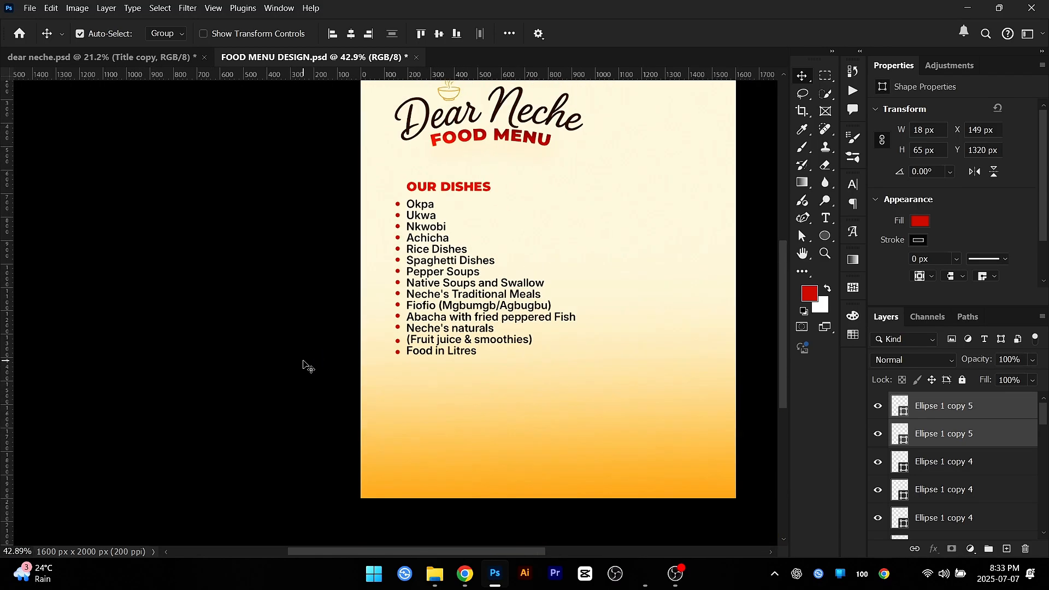
{"action": "scroll", "coordinate": [304, 368], "scroll_direction": "up", "scroll_amount": 5}
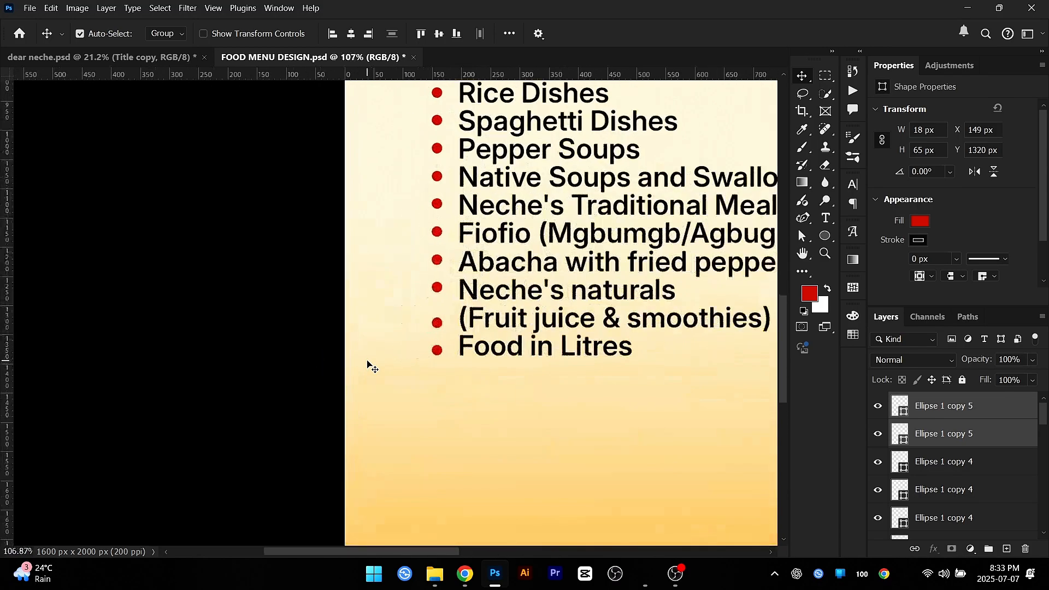
{"action": "left_click", "coordinate": [249, 311]}
{"action": "scroll", "coordinate": [417, 461], "scroll_direction": "down", "scroll_amount": 6}
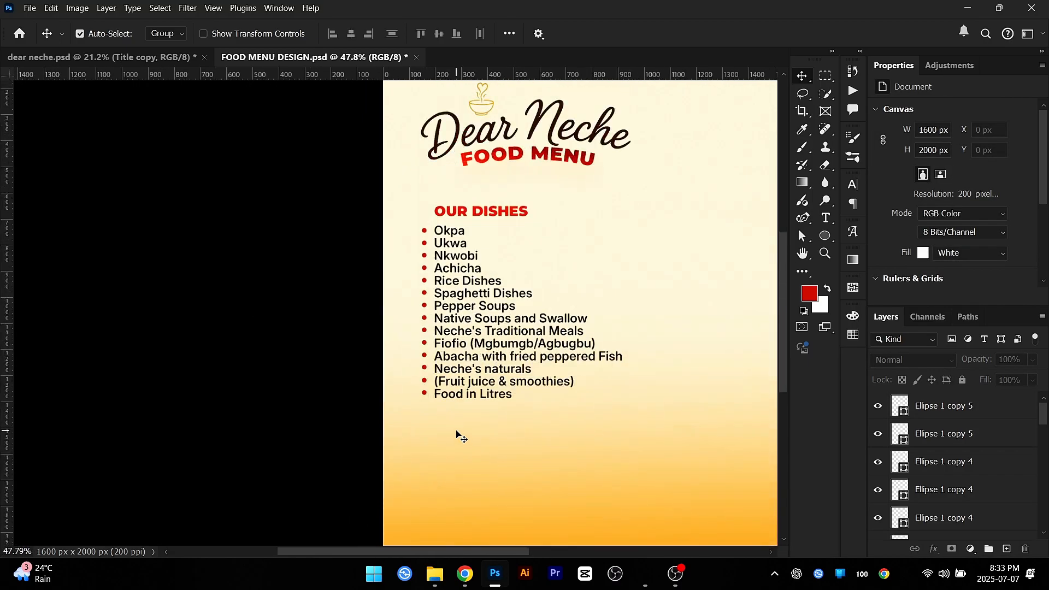
Step: Select the OUR DISHES heading, dish list and bullets together and shift them slightly right and down to about X 199, Y 688 px
{"action": "scroll", "coordinate": [404, 234], "scroll_direction": "up", "scroll_amount": 3}
{"action": "left_click_drag", "start_coordinate": [407, 235], "coordinate": [550, 482]}
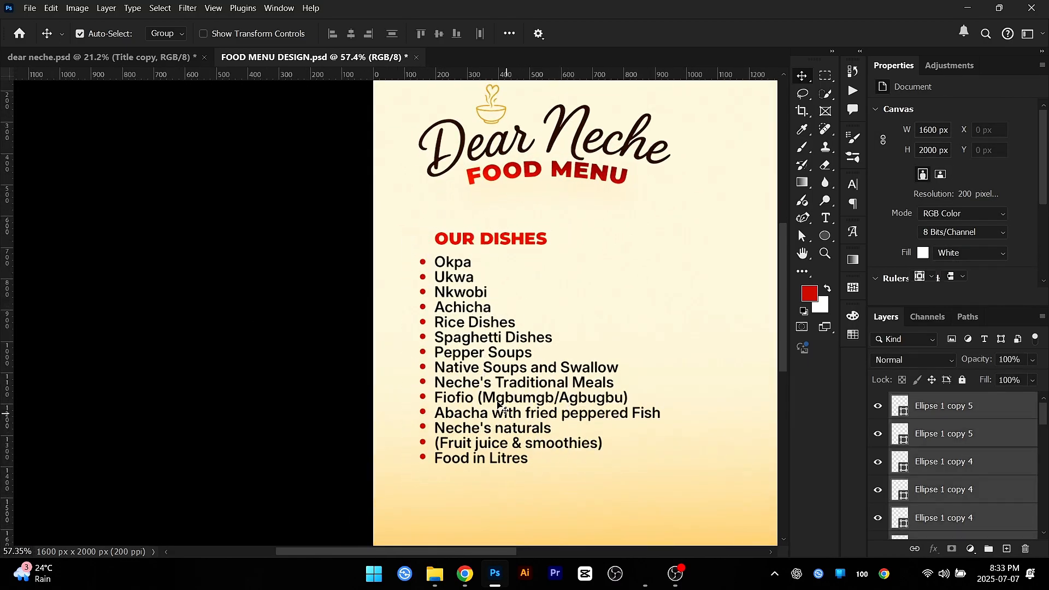
{"action": "left_click_drag", "start_coordinate": [497, 404], "coordinate": [514, 413]}
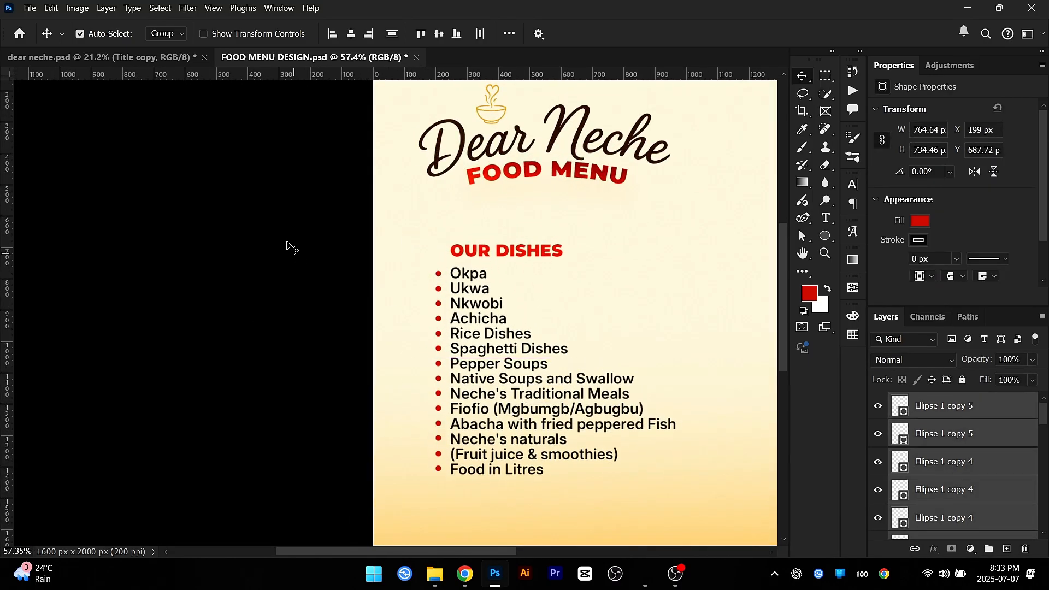
{"action": "left_click", "coordinate": [288, 246]}
Step: Check the reference flyer in dear neche.psd, and shift the OUR DISHES heading left so it starts above the bullets in FOOD MENU DESIGN.psd
{"action": "left_click", "coordinate": [145, 62]}
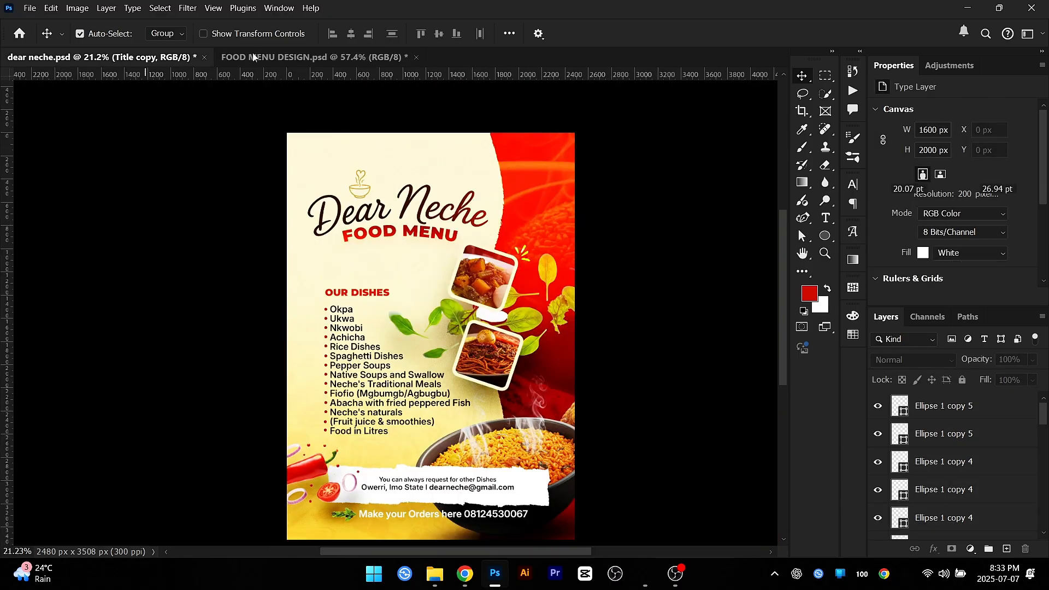
{"action": "left_click", "coordinate": [252, 55]}
{"action": "scroll", "coordinate": [376, 260], "scroll_direction": "up", "scroll_amount": 2}
{"action": "left_click_drag", "start_coordinate": [375, 260], "coordinate": [337, 265]}
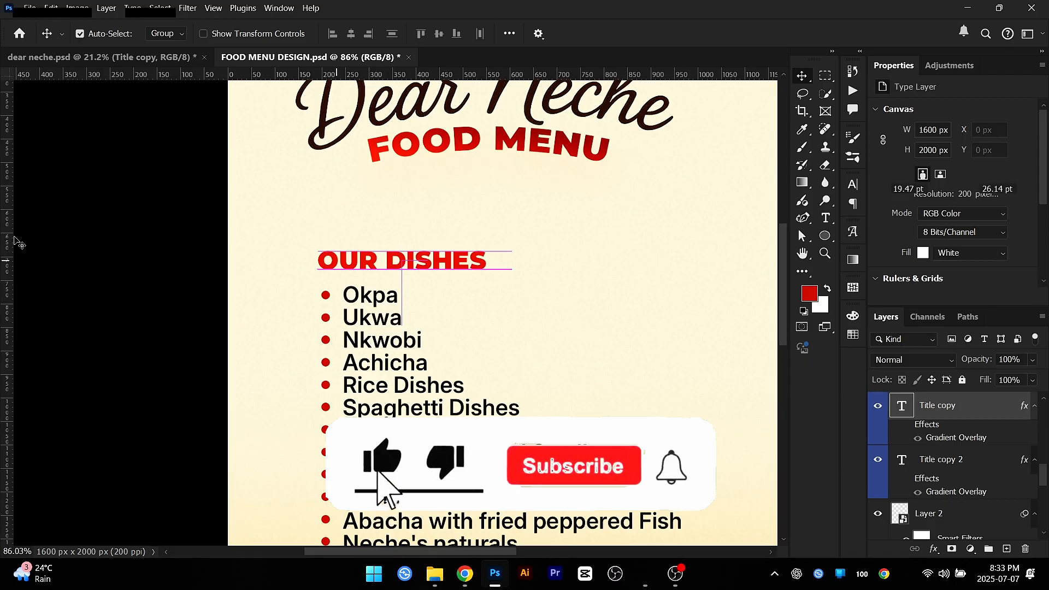
Step: Add a vertical guide at about X 192 px along the left edge of the OUR DISHES heading
{"action": "left_click", "coordinate": [18, 240]}
{"action": "left_click_drag", "start_coordinate": [15, 237], "coordinate": [318, 244]}
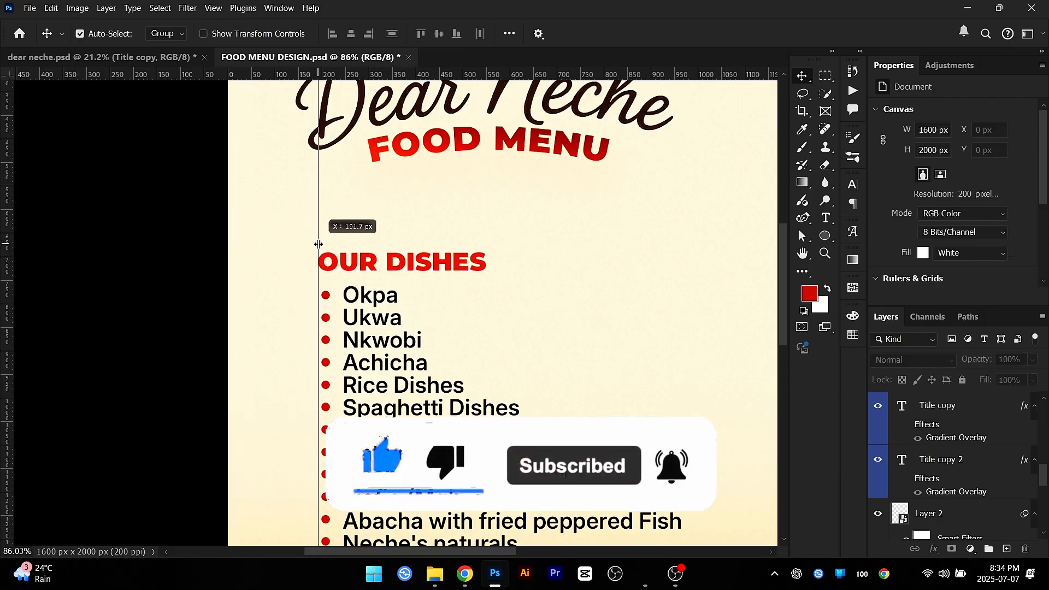
{"action": "scroll", "coordinate": [328, 298], "scroll_direction": "up", "scroll_amount": 1}
{"action": "scroll", "coordinate": [324, 295], "scroll_direction": "up", "scroll_amount": 6}
{"action": "left_click_drag", "start_coordinate": [351, 300], "coordinate": [356, 232]}
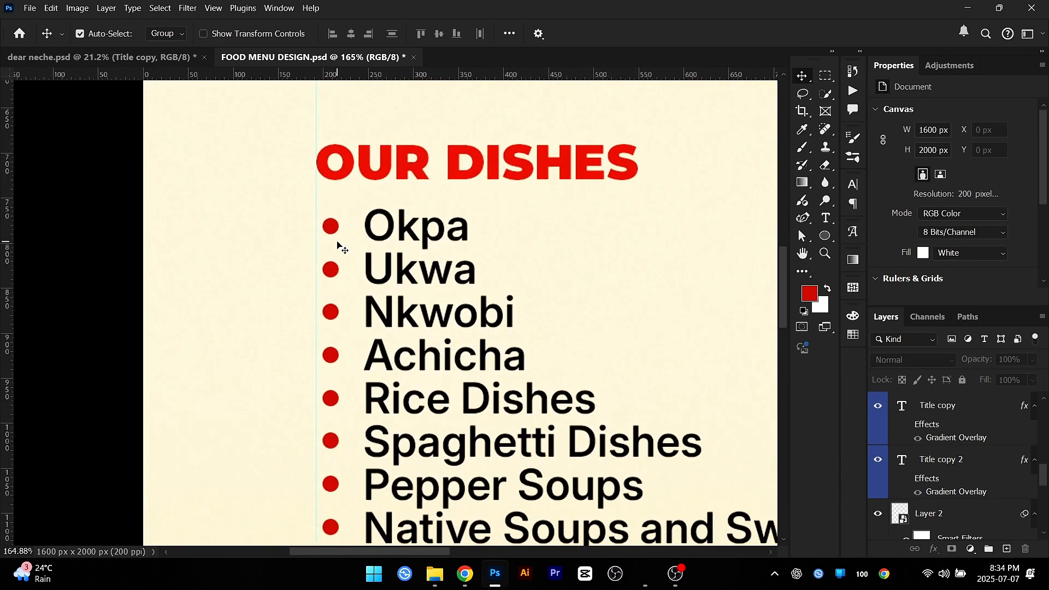
Step: Select all the bullets and nudge them left to X 191 px, flush with the vertical guide
{"action": "scroll", "coordinate": [340, 243], "scroll_direction": "down", "scroll_amount": 6}
{"action": "left_click_drag", "start_coordinate": [360, 317], "coordinate": [330, 248]}
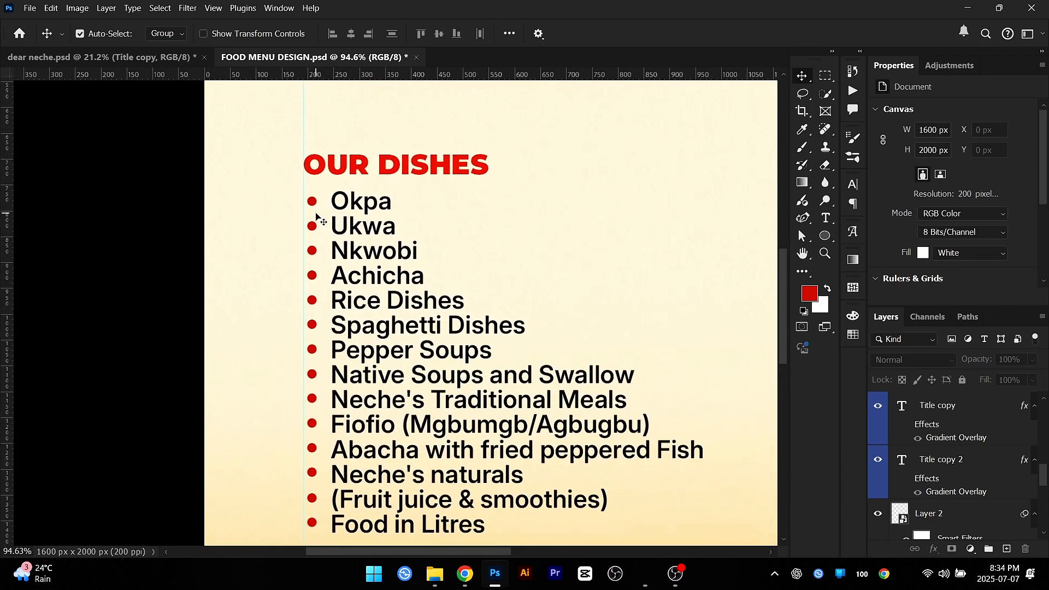
{"action": "scroll", "coordinate": [316, 217], "scroll_direction": "up", "scroll_amount": 4}
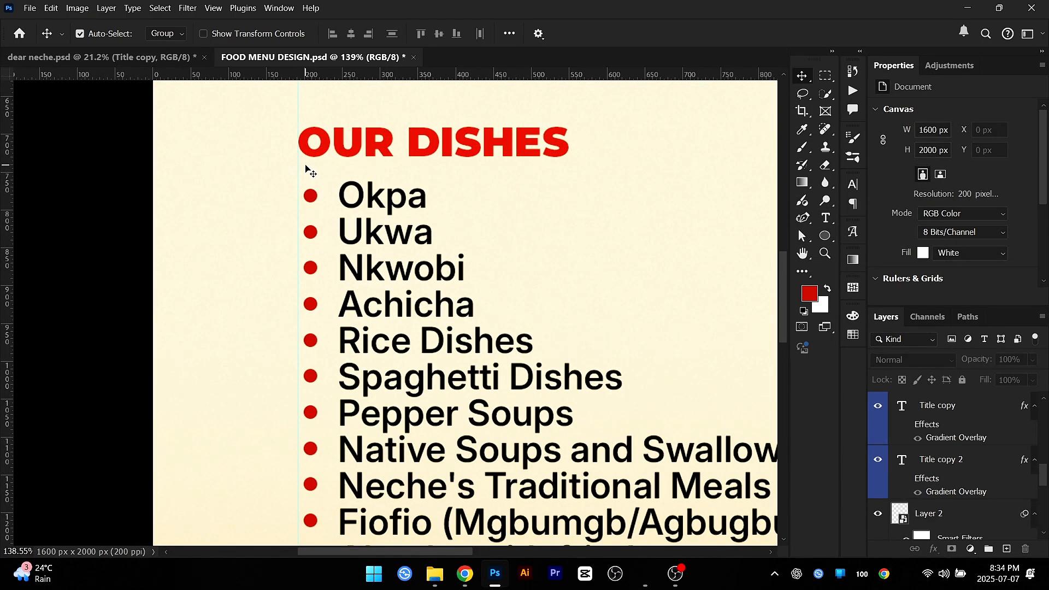
{"action": "scroll", "coordinate": [299, 194], "scroll_direction": "down", "scroll_amount": 4}
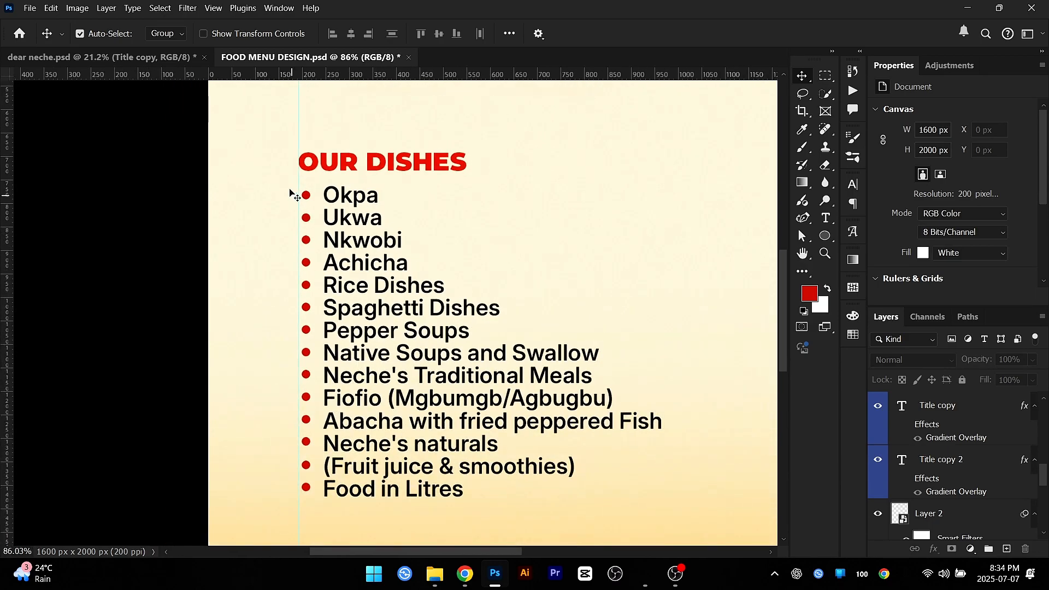
{"action": "left_click_drag", "start_coordinate": [290, 177], "coordinate": [291, 445]}
{"action": "left_click_drag", "start_coordinate": [292, 198], "coordinate": [310, 497]}
{"action": "key", "text": "Left"}
{"action": "key", "text": "Left"}
{"action": "key", "text": "Left"}
{"action": "key", "text": "Left"}
{"action": "key", "text": "Left"}
{"action": "key", "text": "Left"}
{"action": "key", "text": "Left"}
{"action": "key", "text": "Left"}
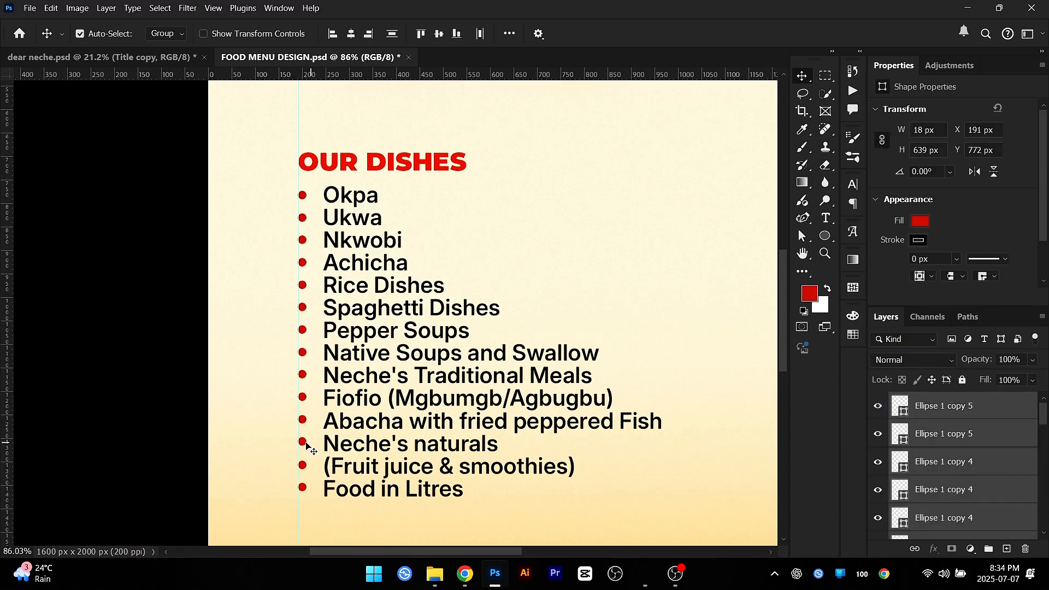
Step: Nudge the dish list text left to tighten the gap between it and the bullets
{"action": "left_click", "coordinate": [350, 277]}
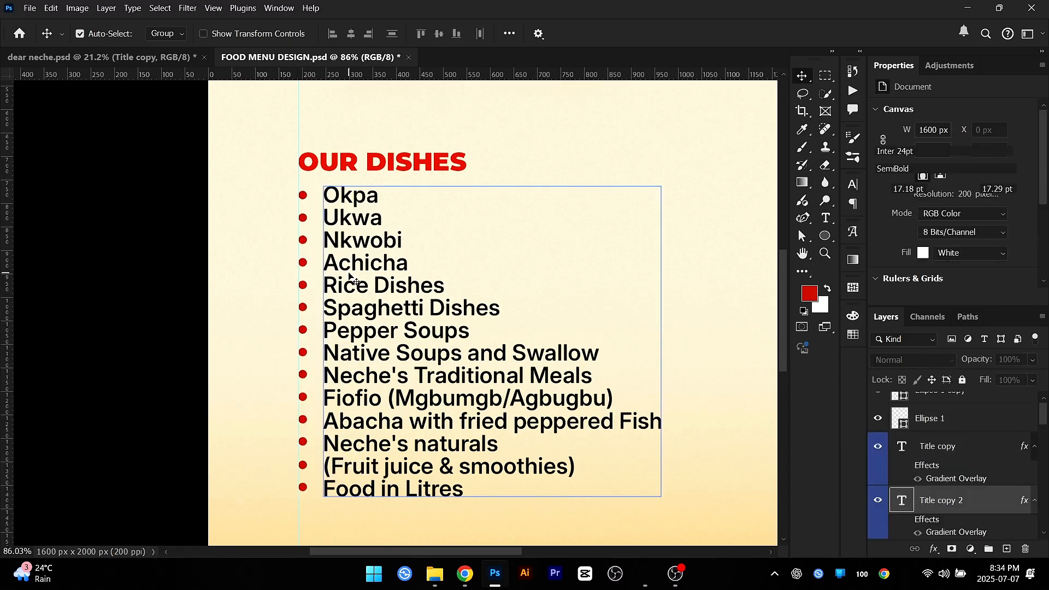
{"action": "key", "text": "Left"}
{"action": "key", "text": "Left"}
{"action": "key", "text": "Left"}
{"action": "key", "text": "Left"}
{"action": "key", "text": "Left"}
{"action": "key", "text": "Left"}
{"action": "key", "text": "Left"}
{"action": "key", "text": "Left"}
{"action": "key", "text": "Left"}
{"action": "key", "text": "Left"}
{"action": "key", "text": "Left"}
{"action": "key", "text": "Left"}
{"action": "key", "text": "Left"}
{"action": "key", "text": "Left"}
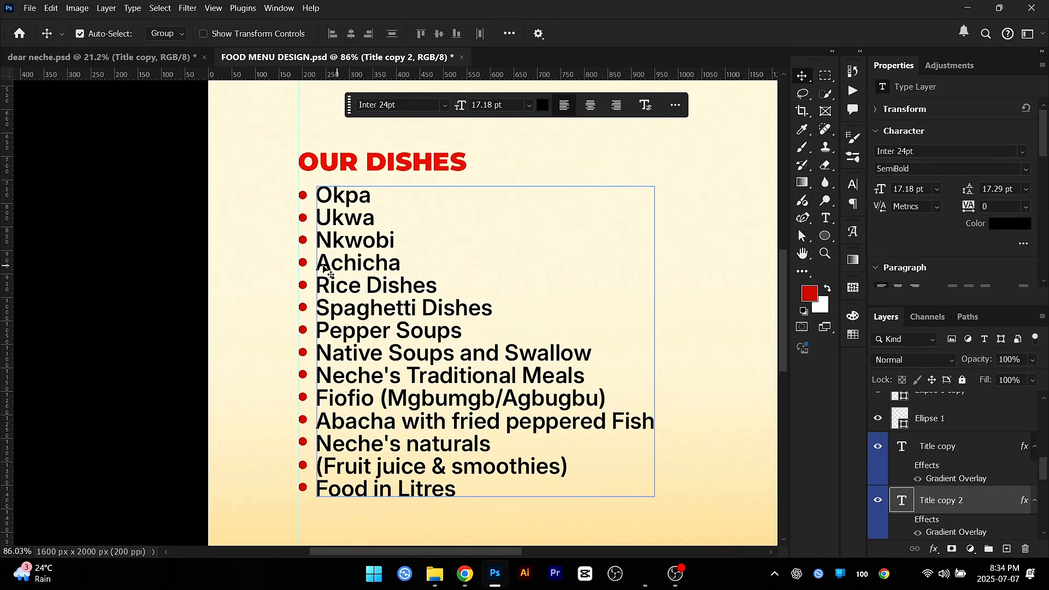
Step: Deselect the dish list and save the menu document
{"action": "scroll", "coordinate": [320, 278], "scroll_direction": "down", "scroll_amount": 5}
{"action": "left_click_drag", "start_coordinate": [416, 187], "coordinate": [415, 313]}
{"action": "left_click", "coordinate": [264, 208]}
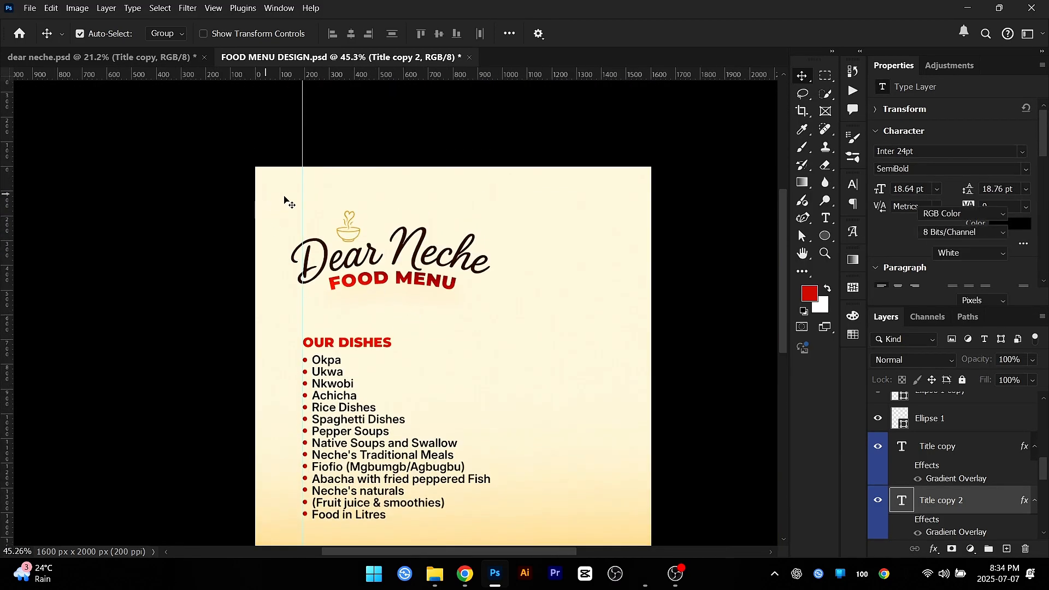
{"action": "scroll", "coordinate": [292, 207], "scroll_direction": "up", "scroll_amount": 3}
{"action": "scroll", "coordinate": [298, 303], "scroll_direction": "down", "scroll_amount": 3}
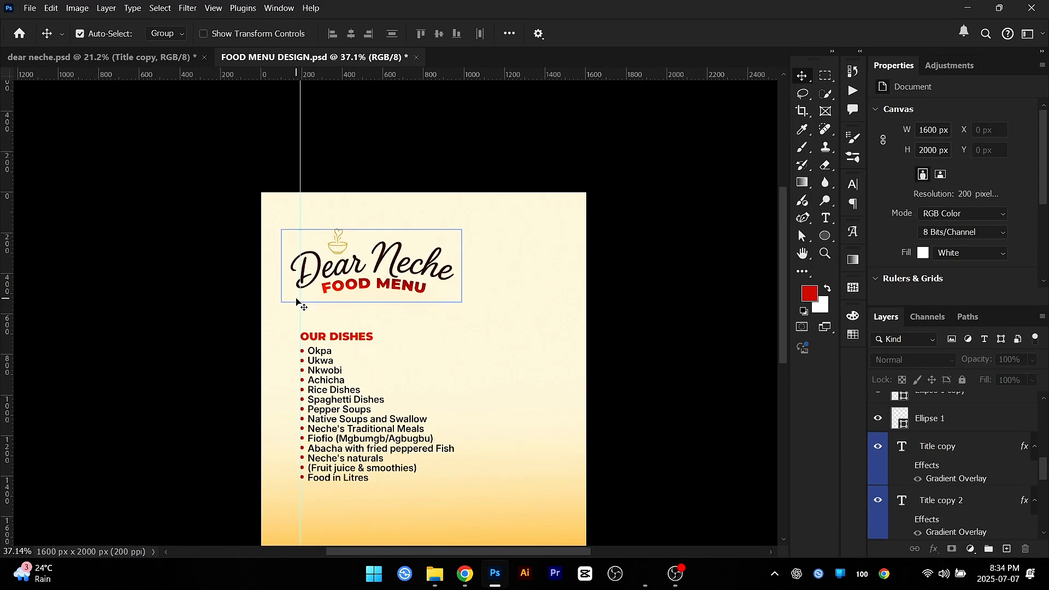
{"action": "key", "text": "ctrl+s"}
Step: Review the whole flyer and compare its layout with the reference design in dear neche.psd
{"action": "scroll", "coordinate": [352, 311], "scroll_direction": "down", "scroll_amount": 2}
{"action": "left_click_drag", "start_coordinate": [428, 426], "coordinate": [468, 382]}
{"action": "scroll", "coordinate": [428, 278], "scroll_direction": "up", "scroll_amount": 3}
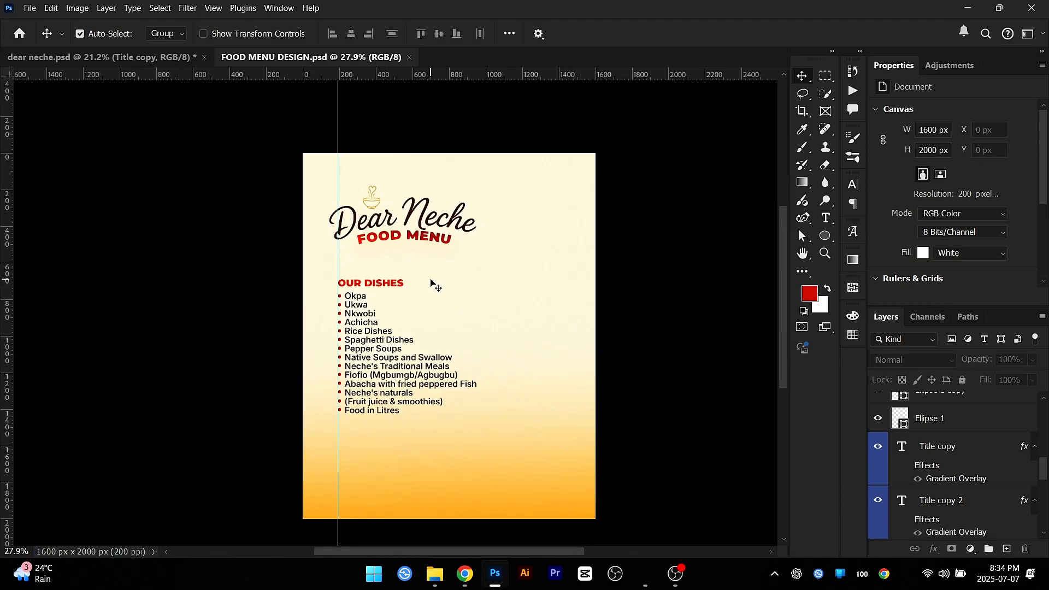
{"action": "scroll", "coordinate": [441, 339], "scroll_direction": "down", "scroll_amount": 1}
{"action": "left_click_drag", "start_coordinate": [456, 342], "coordinate": [429, 320]}
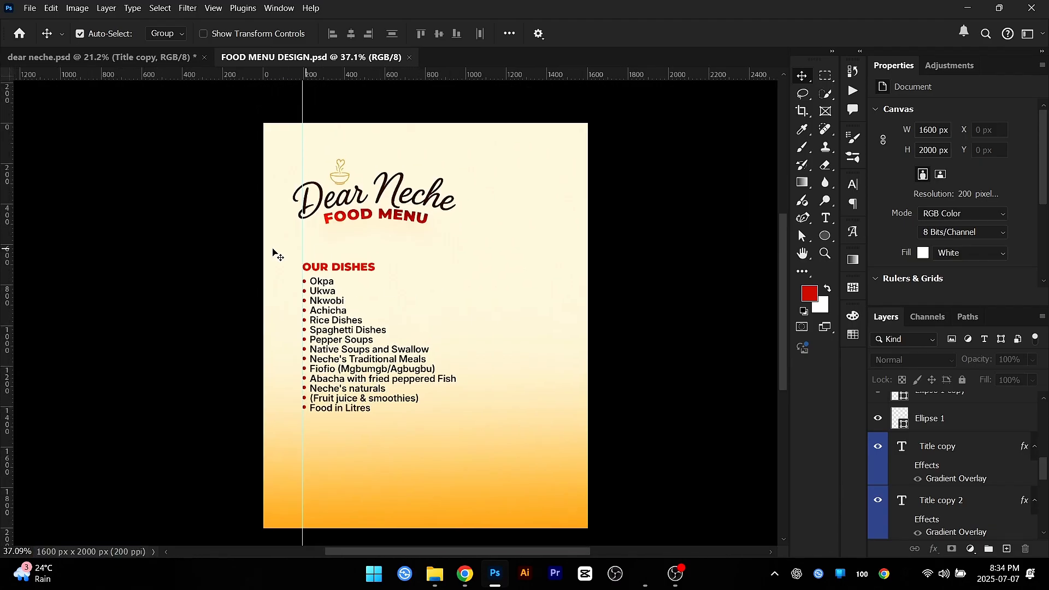
{"action": "left_click", "coordinate": [99, 57]}
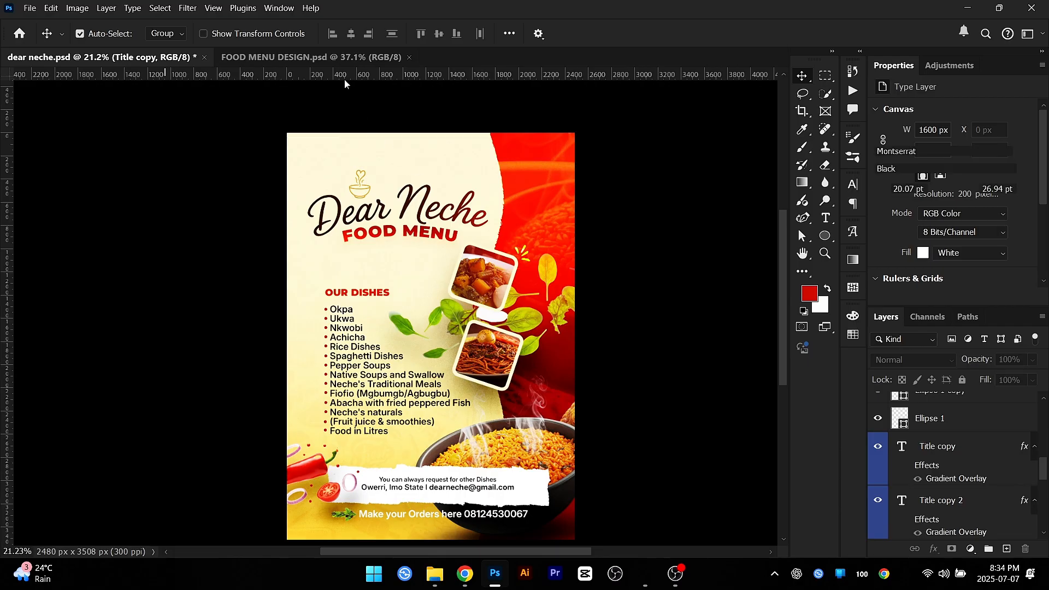
{"action": "left_click", "coordinate": [340, 62]}
{"action": "scroll", "coordinate": [522, 269], "scroll_direction": "down", "scroll_amount": 2}
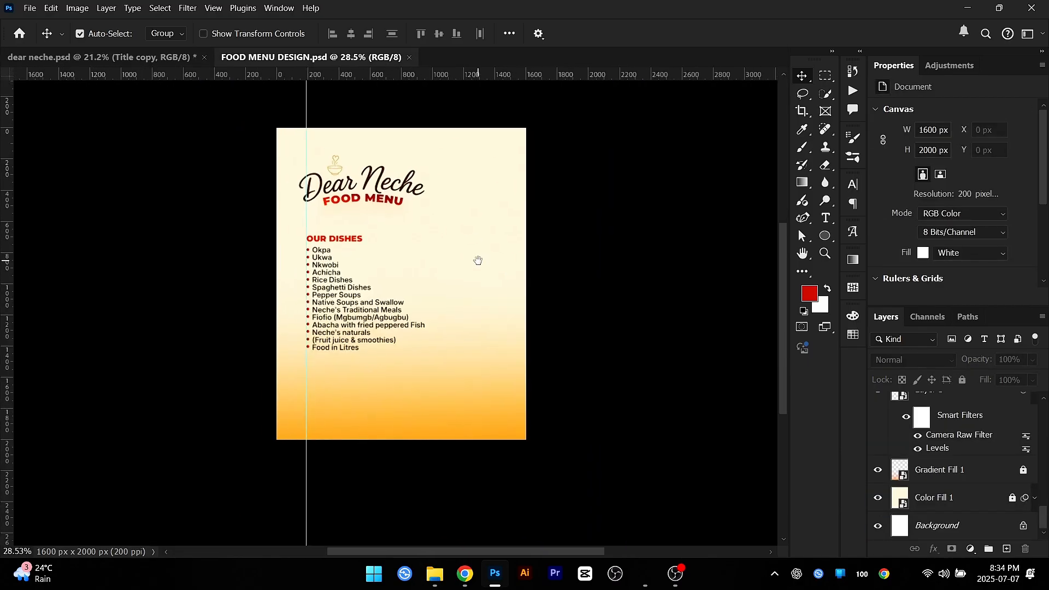
Step: Open the smart object contents of the red torn-edge panel in dear neche.psd
{"action": "scroll", "coordinate": [606, 233], "scroll_direction": "up", "scroll_amount": 1}
{"action": "key", "text": "u"}
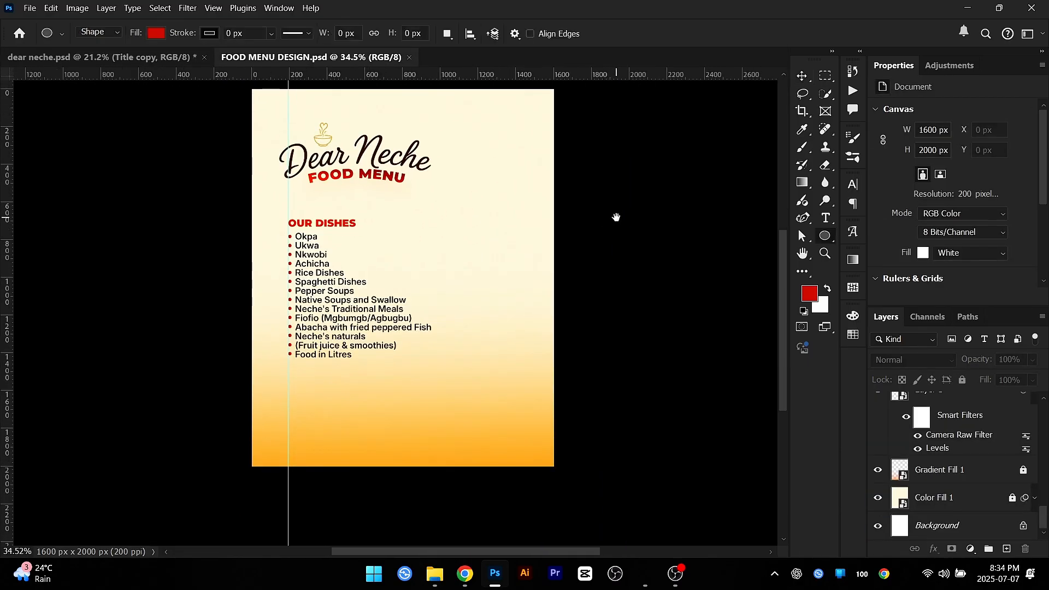
{"action": "left_click_drag", "start_coordinate": [616, 217], "coordinate": [638, 300]}
{"action": "left_click", "coordinate": [138, 58]}
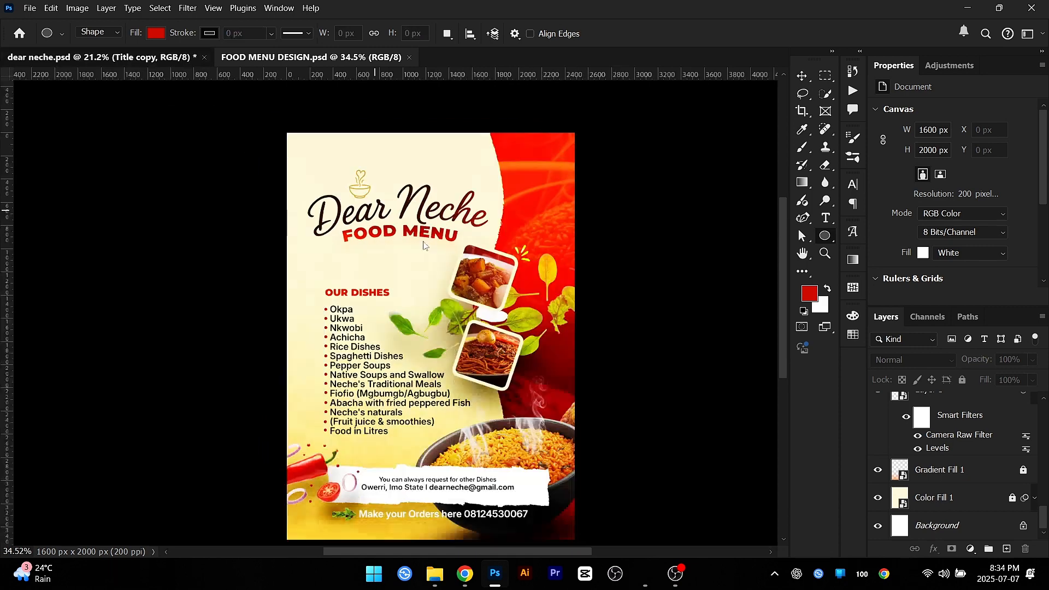
{"action": "key", "text": "v"}
{"action": "left_click", "coordinate": [541, 174]}
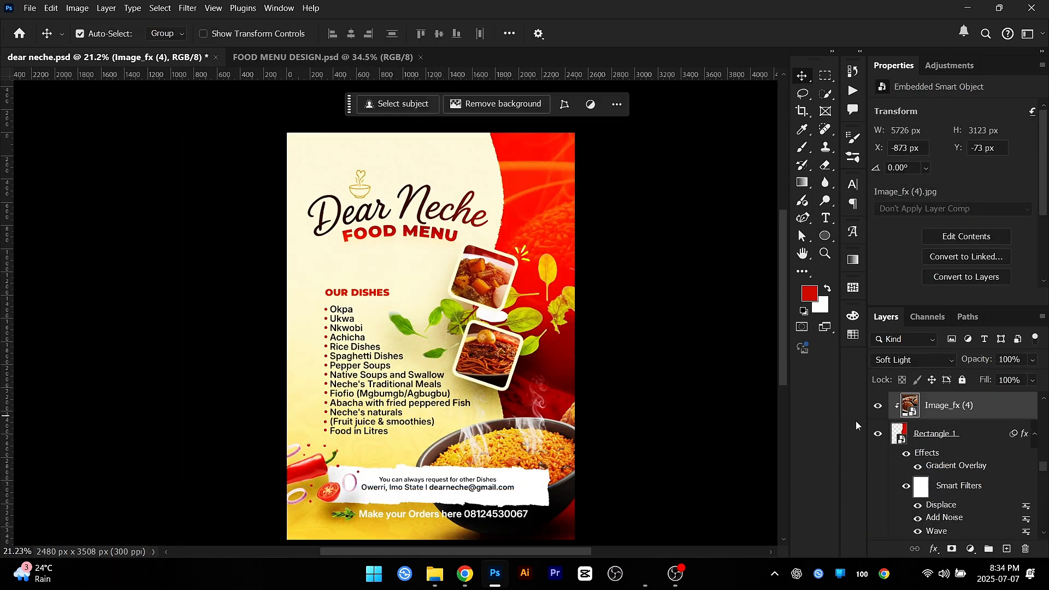
{"action": "double_click", "coordinate": [898, 433]}
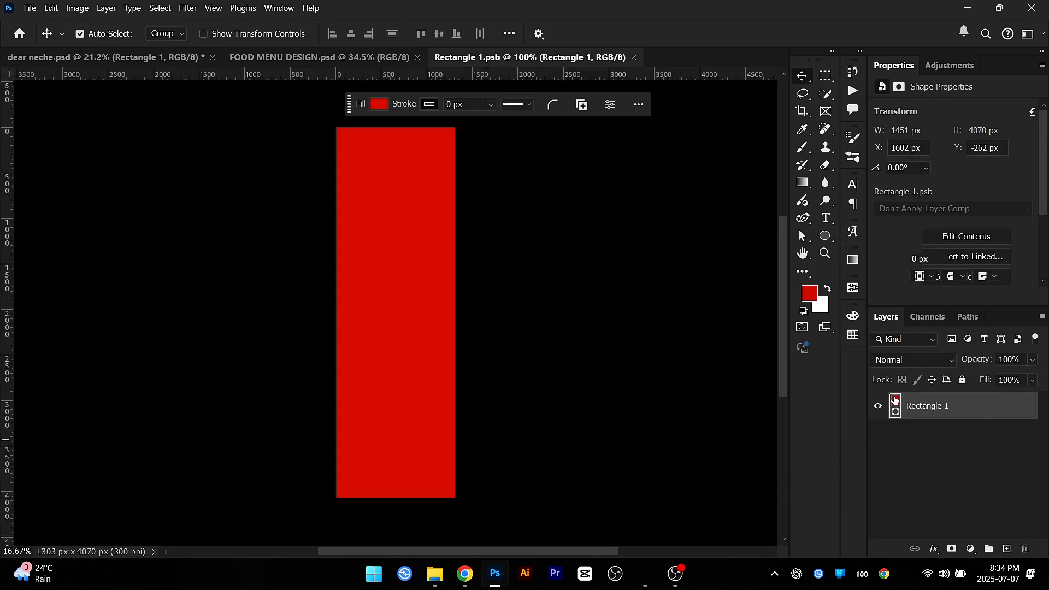
Step: Inspect the red rectangle's fill colour and close the smart object without saving changes
{"action": "double_click", "coordinate": [894, 410]}
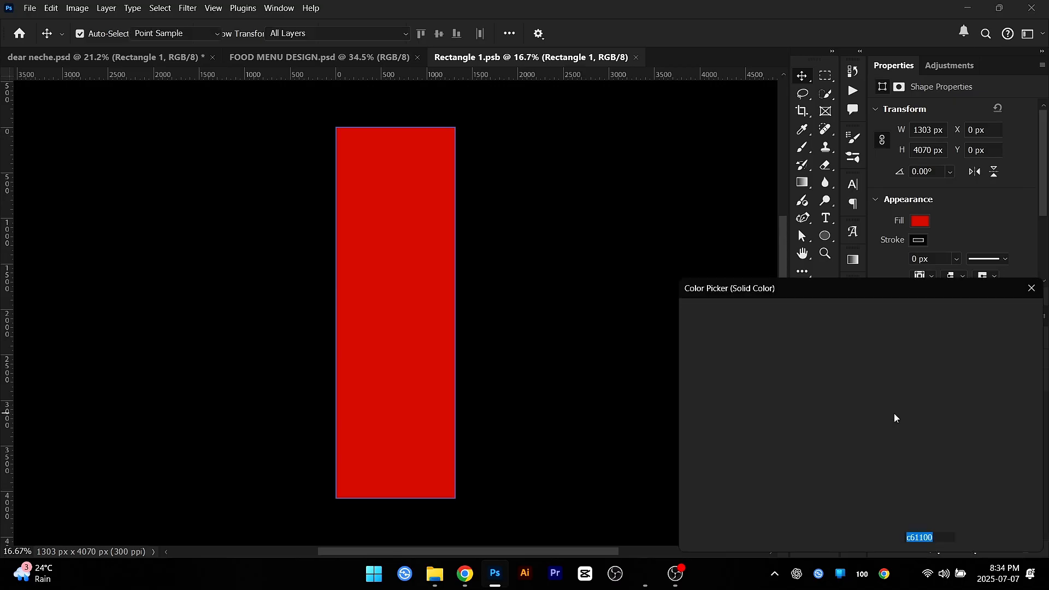
{"action": "key", "text": "ctrl+v"}
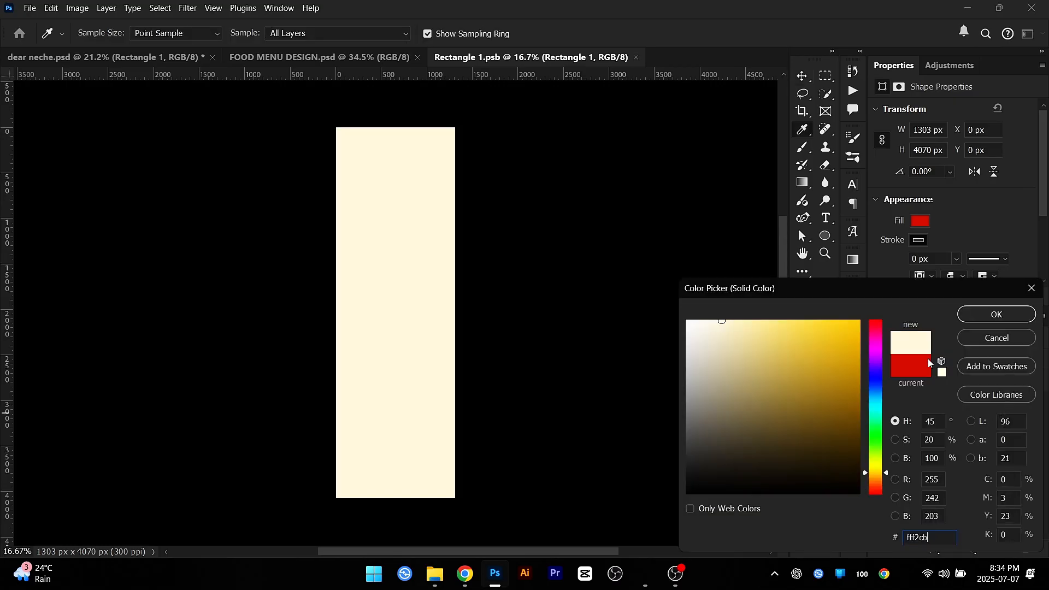
{"action": "left_click", "coordinate": [909, 366]}
{"action": "double_click", "coordinate": [931, 530]}
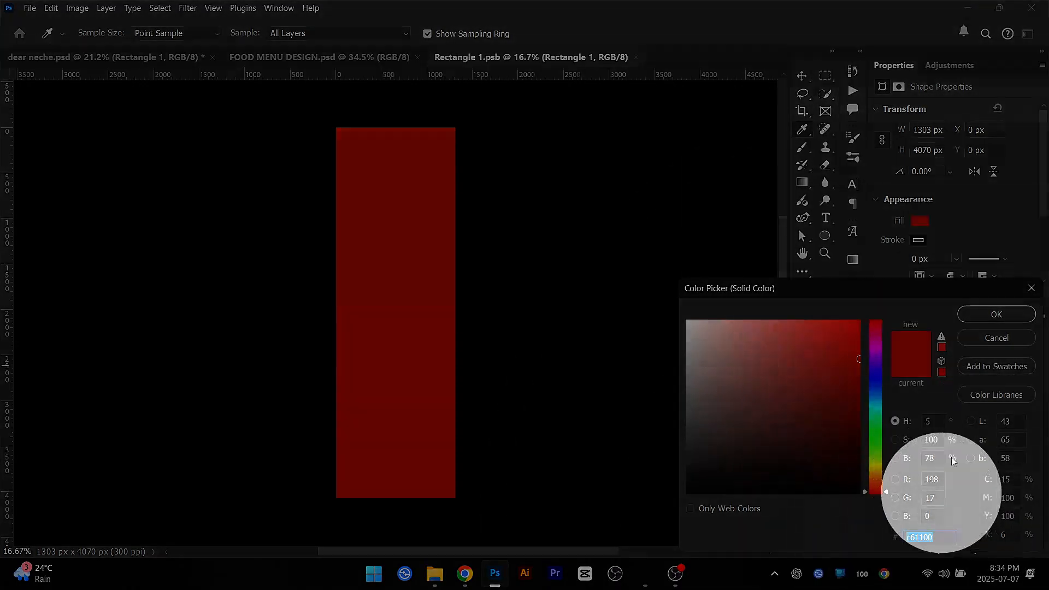
{"action": "left_click", "coordinate": [982, 318]}
{"action": "key", "text": "ctrl+w"}
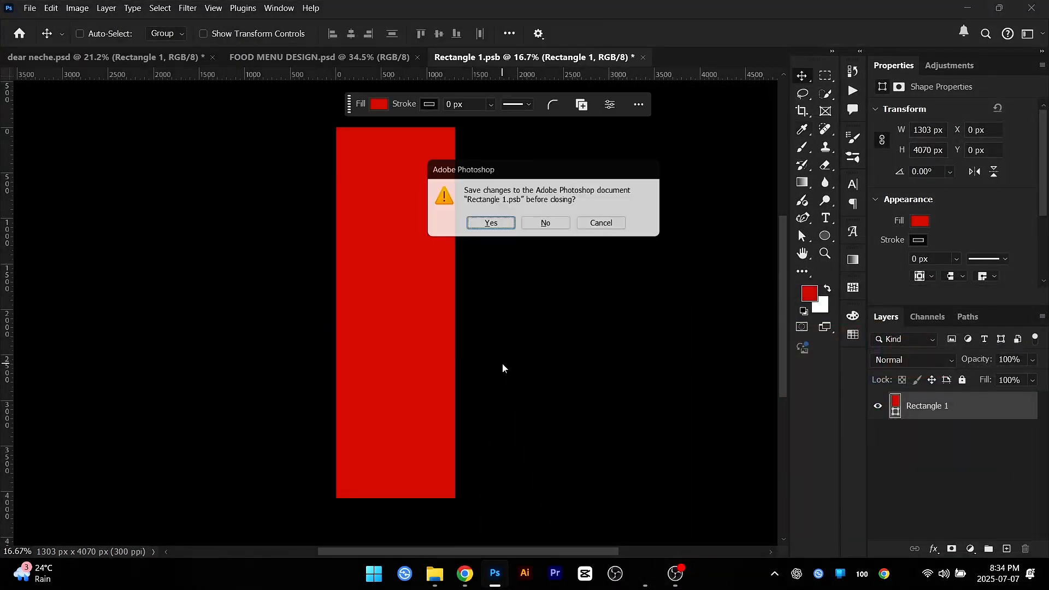
{"action": "left_click", "coordinate": [545, 224]}
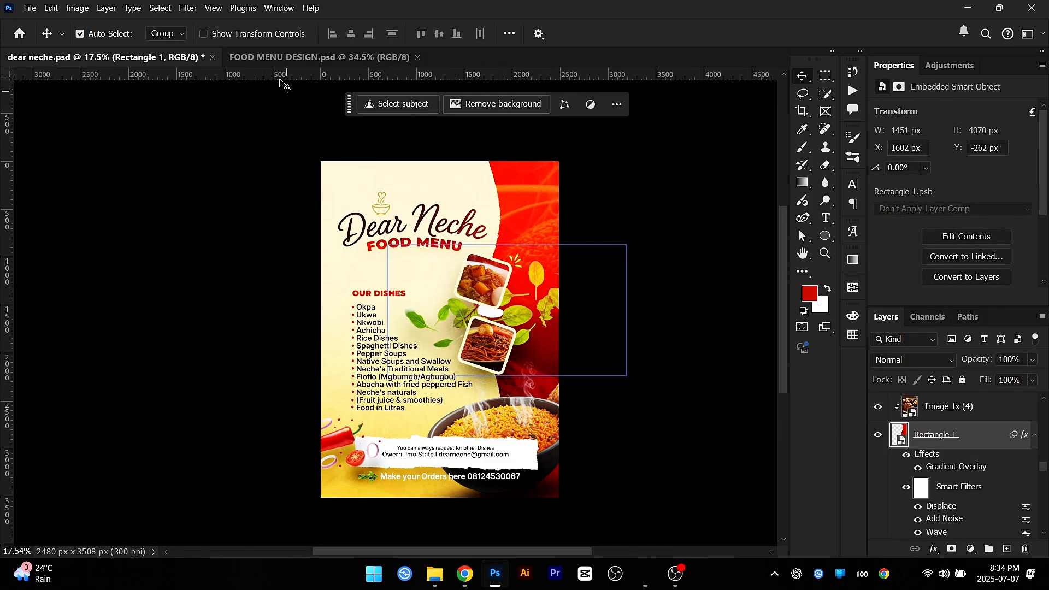
Step: Draw a tall red rectangle about 874 x 2250 px over the right part of the flyer in FOOD MENU DESIGN.psd
{"action": "left_click", "coordinate": [284, 56]}
{"action": "scroll", "coordinate": [294, 238], "scroll_direction": "down", "scroll_amount": 2}
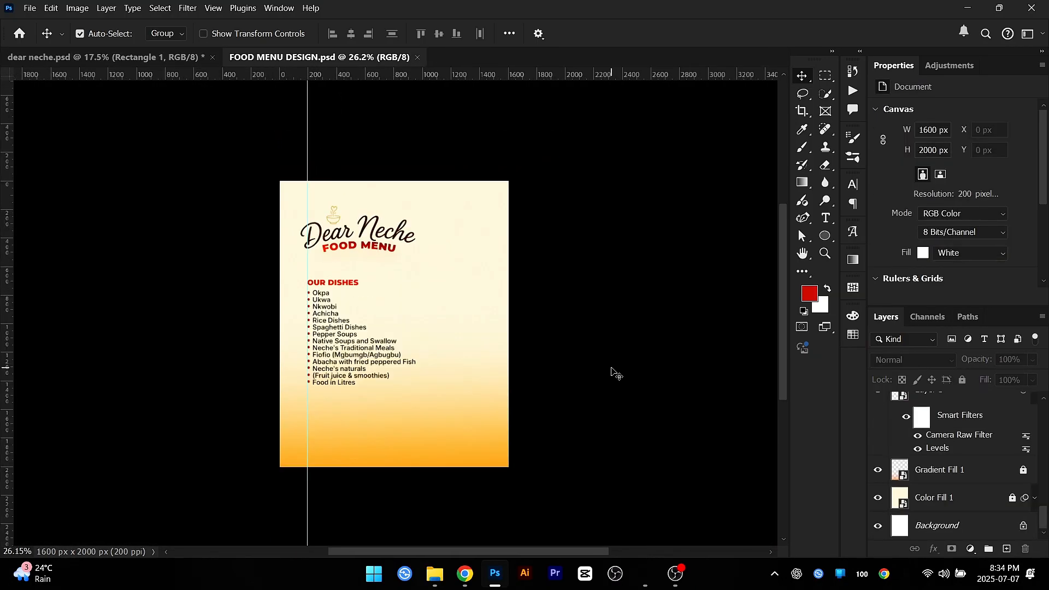
{"action": "left_click", "coordinate": [822, 238]}
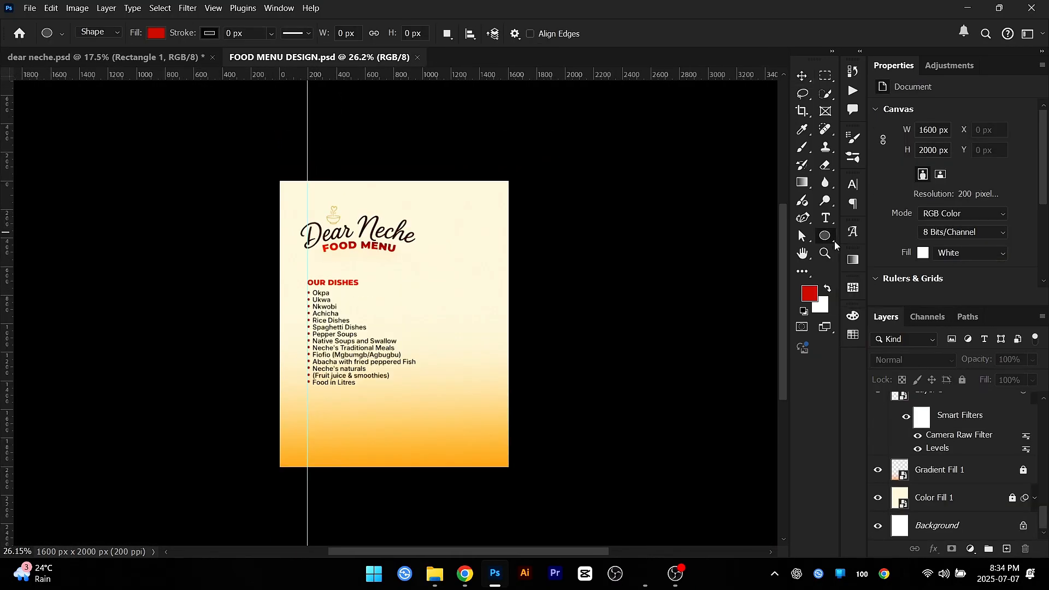
{"action": "left_click", "coordinate": [834, 241]}
{"action": "left_click_drag", "start_coordinate": [553, 167], "coordinate": [428, 489]}
{"action": "key", "text": "v"}
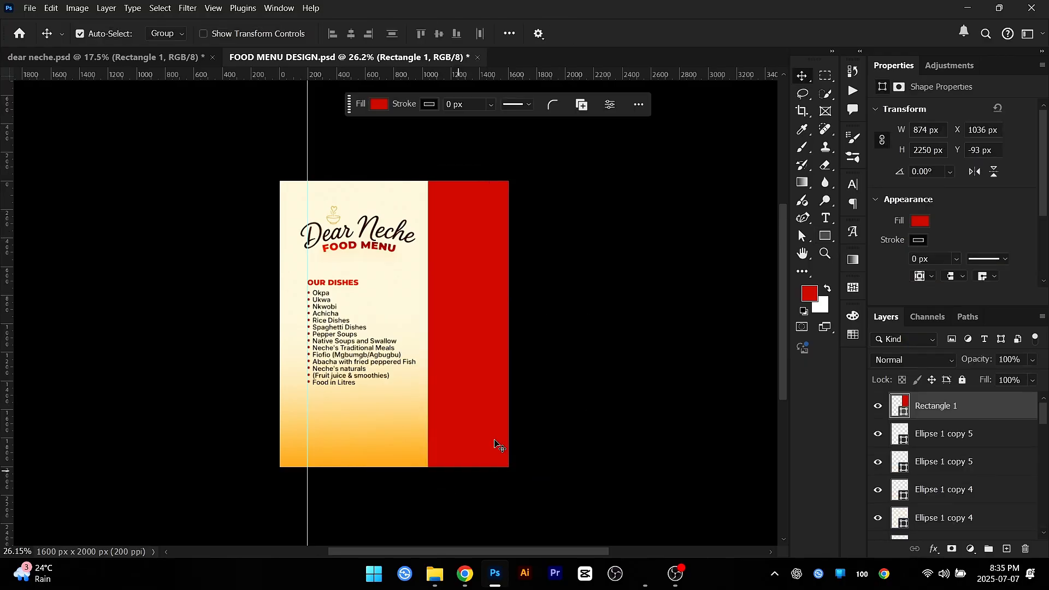
Step: Move the red rectangle away from the dish list, to X 1076 px
{"action": "scroll", "coordinate": [519, 369], "scroll_direction": "up", "scroll_amount": 4}
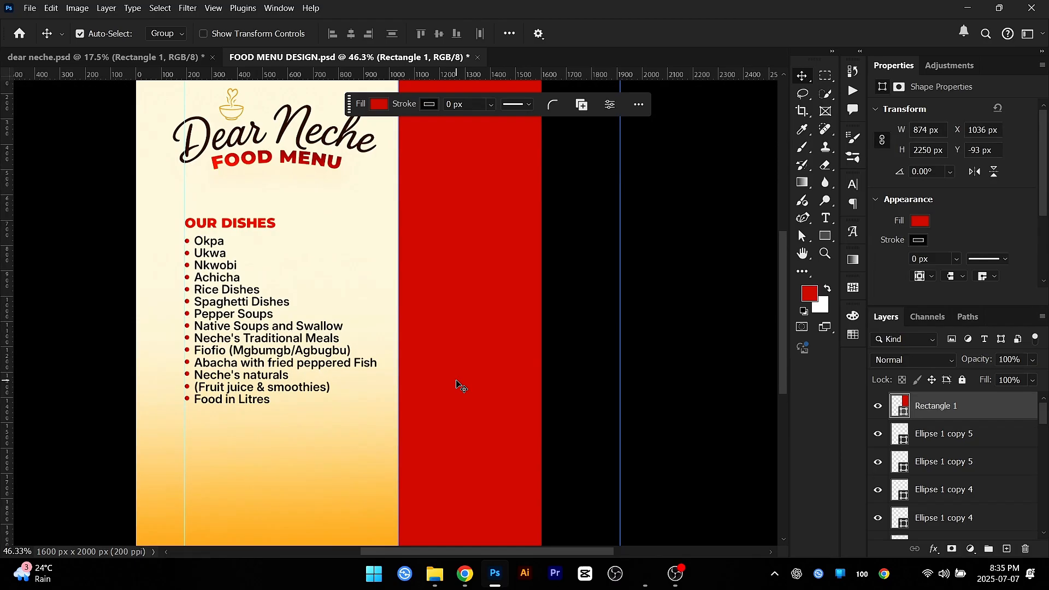
{"action": "scroll", "coordinate": [461, 386], "scroll_direction": "down", "scroll_amount": 2}
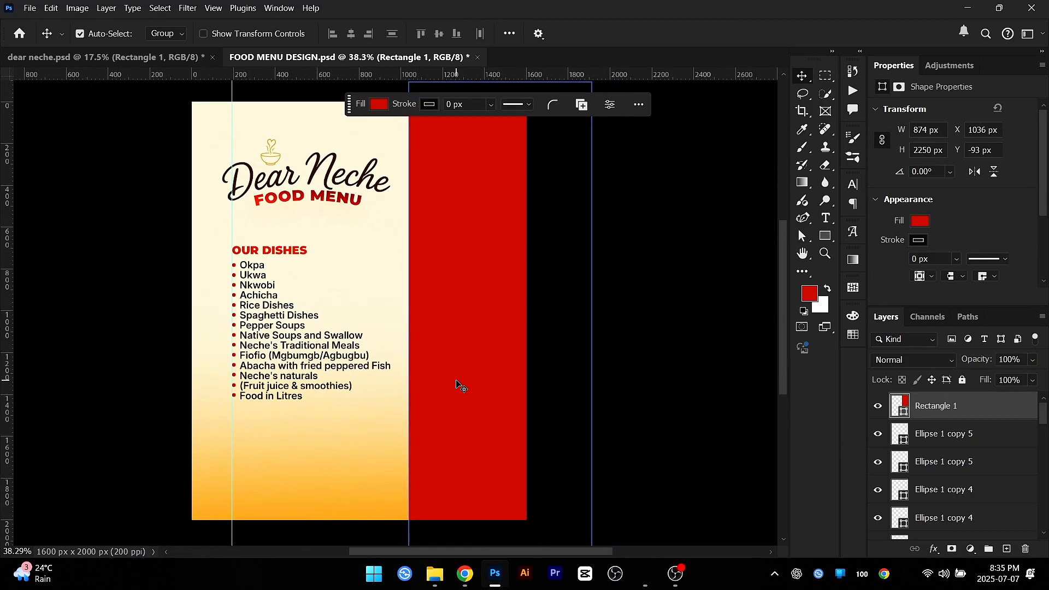
{"action": "mouse_move", "coordinate": [455, 380]}
{"action": "left_mouse_down"}
{"action": "mouse_move", "coordinate": [480, 381]}
{"action": "mouse_move", "coordinate": [470, 380]}
{"action": "left_mouse_up"}
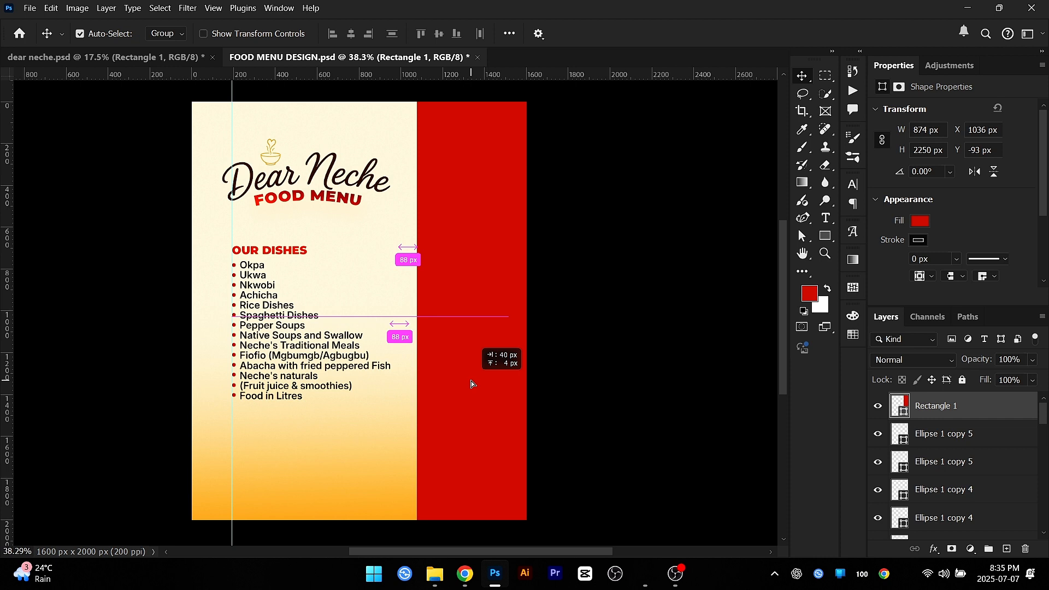
{"action": "left_click_drag", "start_coordinate": [471, 382], "coordinate": [471, 384]}
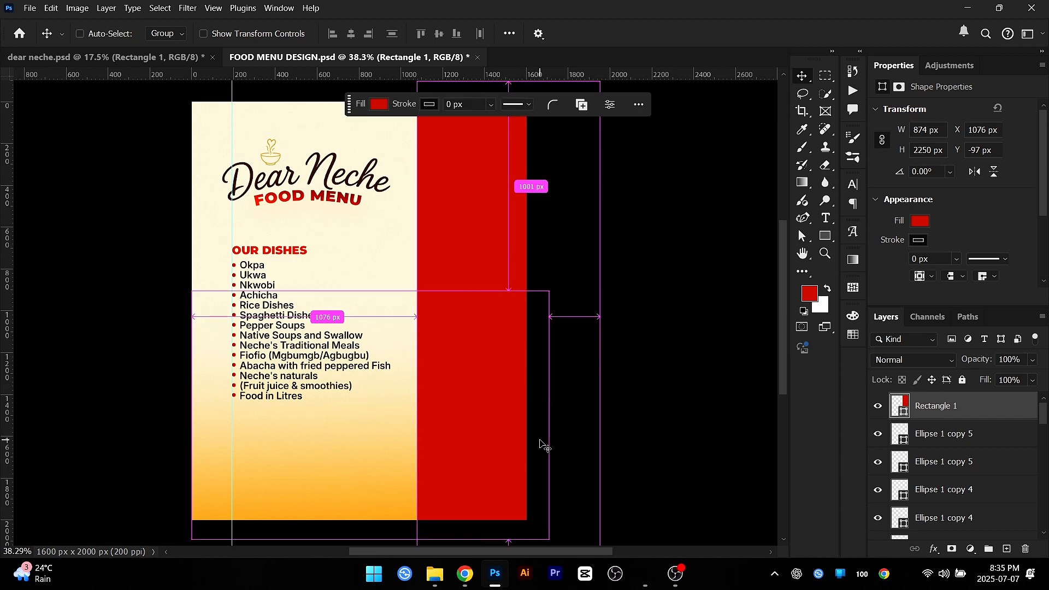
Step: Try to trim the red rectangle to the canvas edges at 524 x 2000 px
{"action": "key", "text": "ctrl+t"}
{"action": "left_click_drag", "start_coordinate": [599, 316], "coordinate": [523, 295]}
{"action": "scroll", "coordinate": [507, 254], "scroll_direction": "down", "scroll_amount": 2}
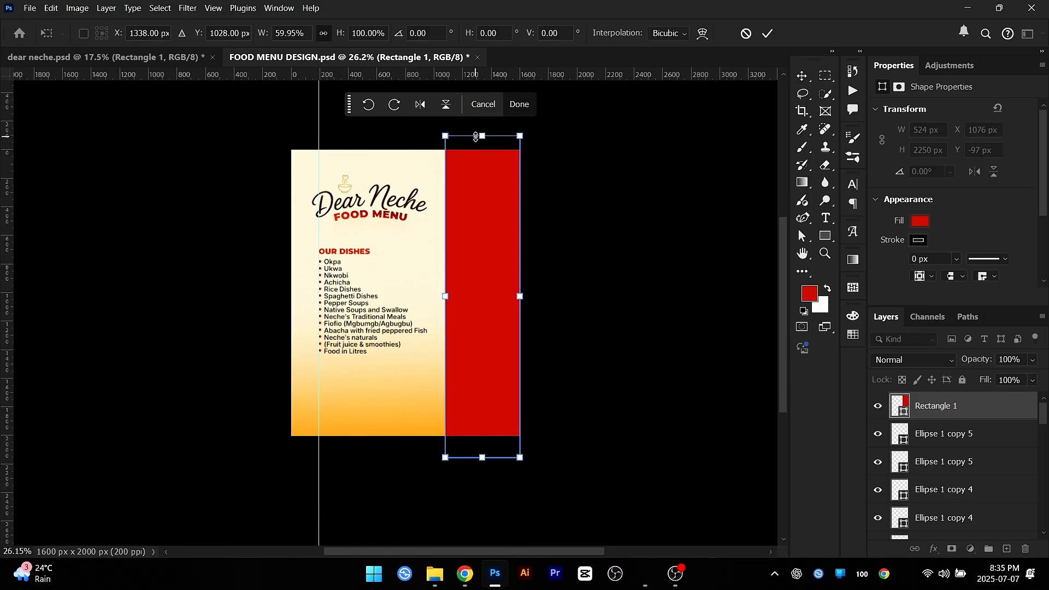
{"action": "left_click_drag", "start_coordinate": [476, 137], "coordinate": [476, 150]}
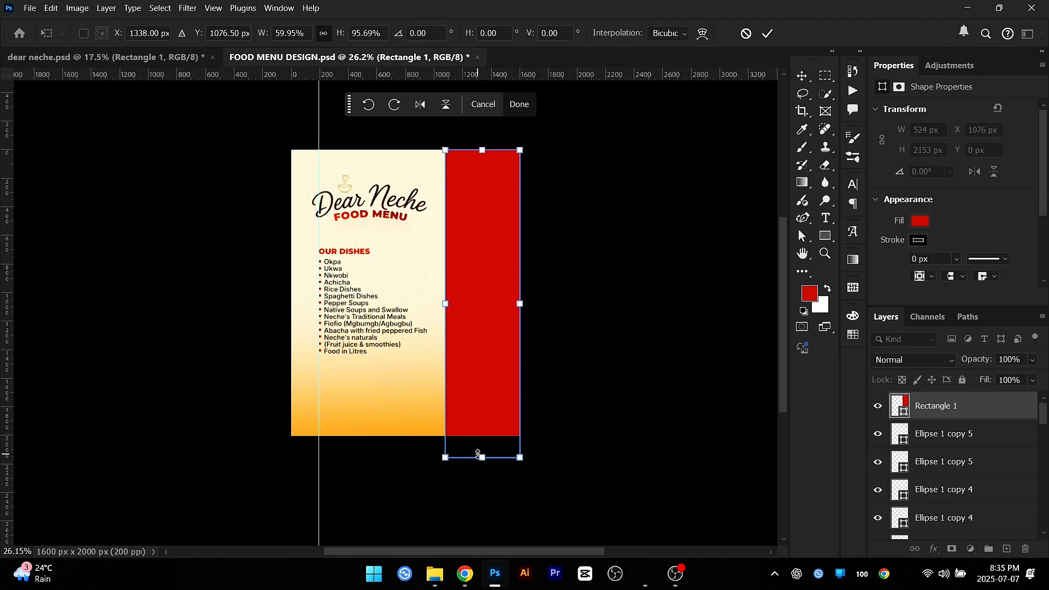
{"action": "left_click_drag", "start_coordinate": [478, 455], "coordinate": [494, 435]}
{"action": "key", "text": "Return"}
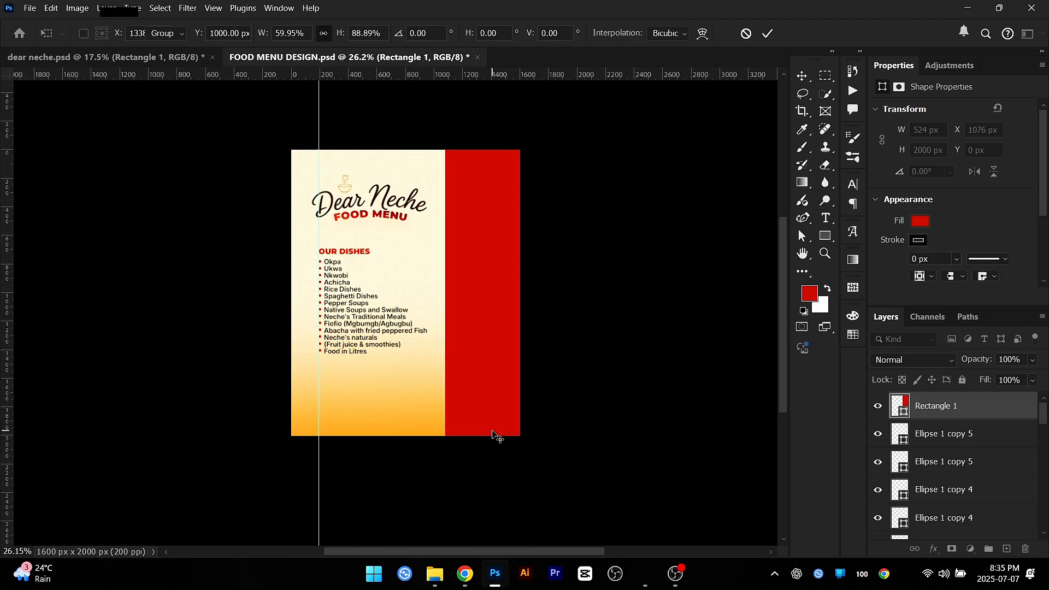
{"action": "scroll", "coordinate": [494, 436], "scroll_direction": "up", "scroll_amount": 2}
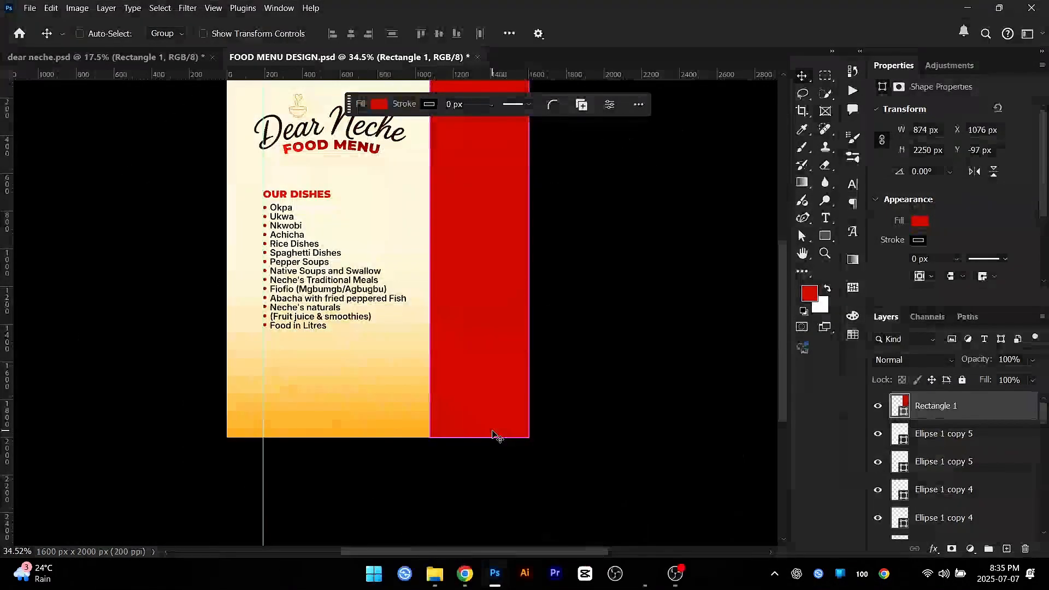
{"action": "scroll", "coordinate": [510, 398], "scroll_direction": "down", "scroll_amount": 1}
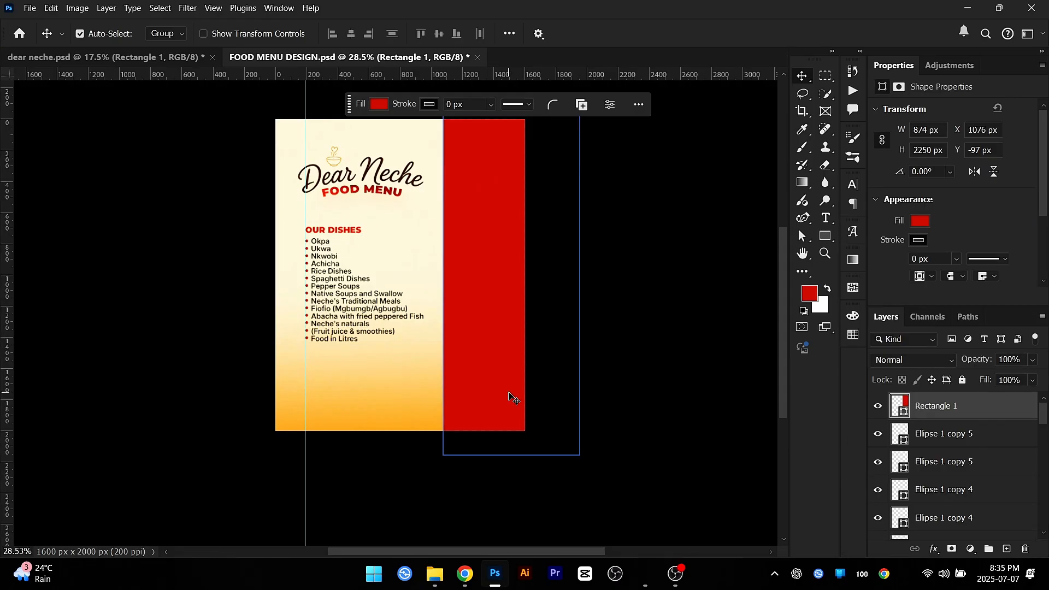
Step: Centre the red rectangle vertically on the canvas and clear the selection
{"action": "key", "text": "ctrl+a"}
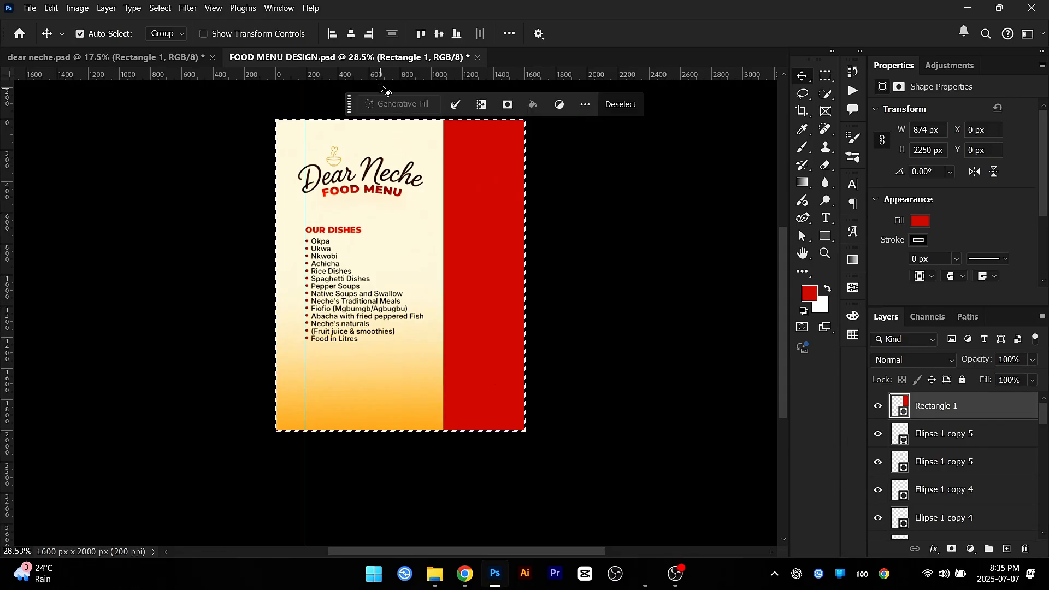
{"action": "left_click", "coordinate": [439, 35]}
{"action": "scroll", "coordinate": [514, 284], "scroll_direction": "up", "scroll_amount": 2}
{"action": "key", "text": "ctrl+d"}
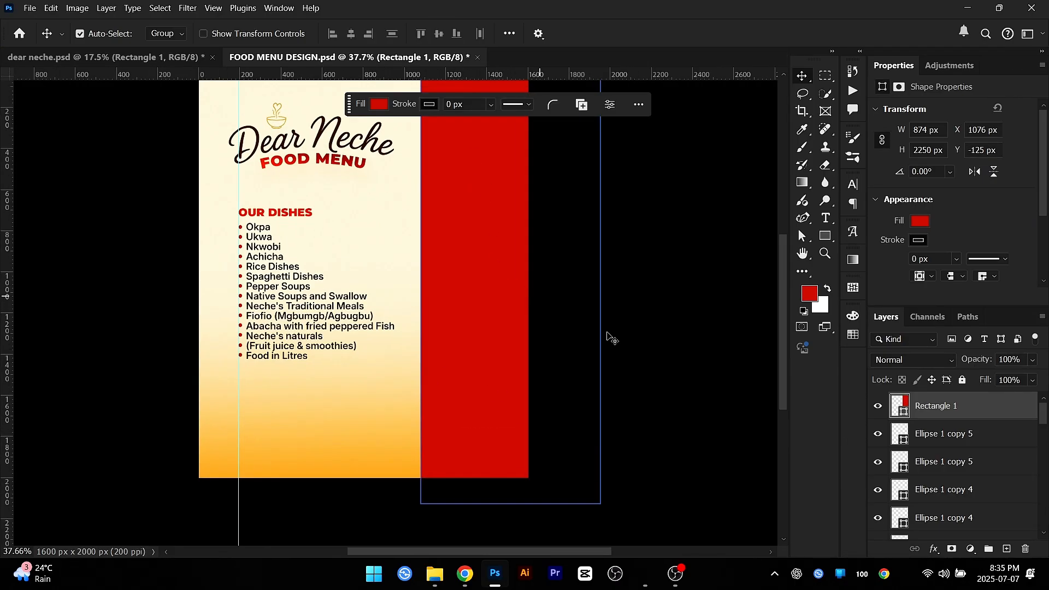
Step: Convert the red rectangle to a smart object
{"action": "key", "text": "ctrl+shift+o"}
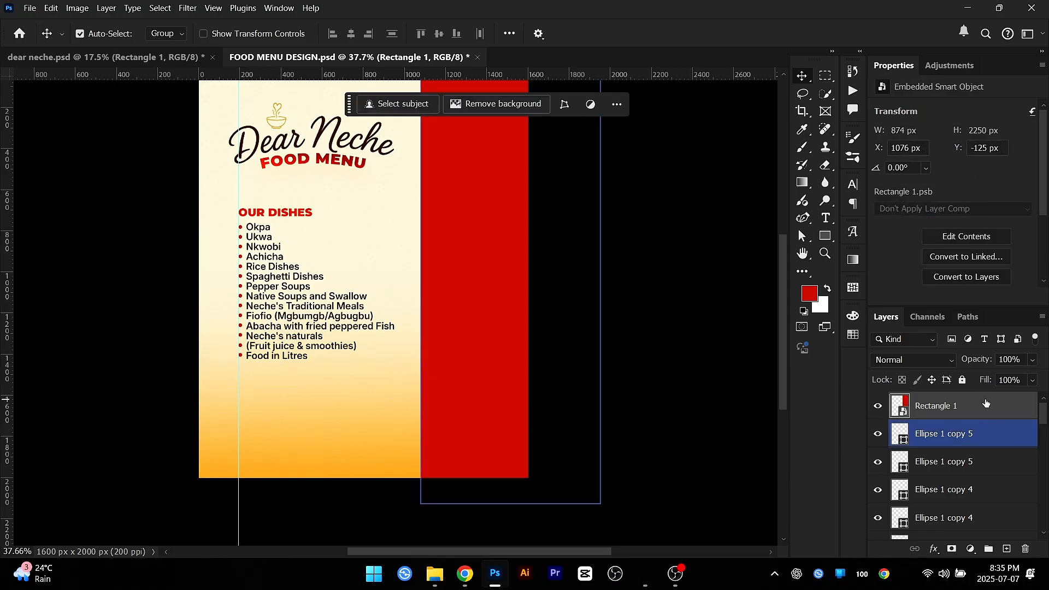
{"action": "right_click", "coordinate": [981, 405]}
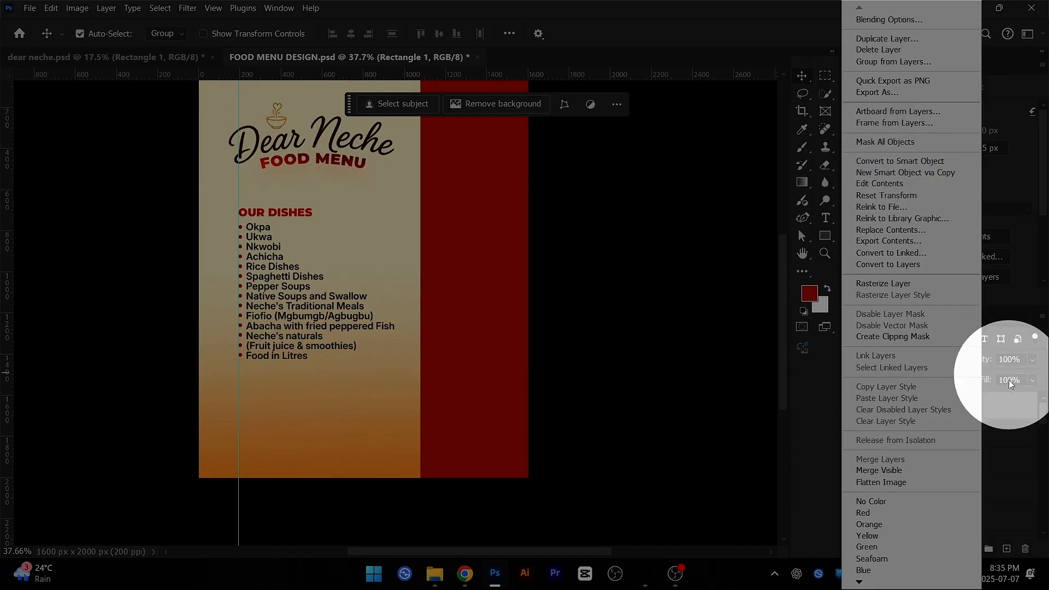
{"action": "left_click", "coordinate": [1008, 398]}
Step: Start a Wave distortion on the red smart object with a maximum wavelength of 753
{"action": "scroll", "coordinate": [546, 347], "scroll_direction": "down", "scroll_amount": 3}
{"action": "left_click_drag", "start_coordinate": [524, 342], "coordinate": [561, 366]}
{"action": "scroll", "coordinate": [524, 344], "scroll_direction": "up", "scroll_amount": 1}
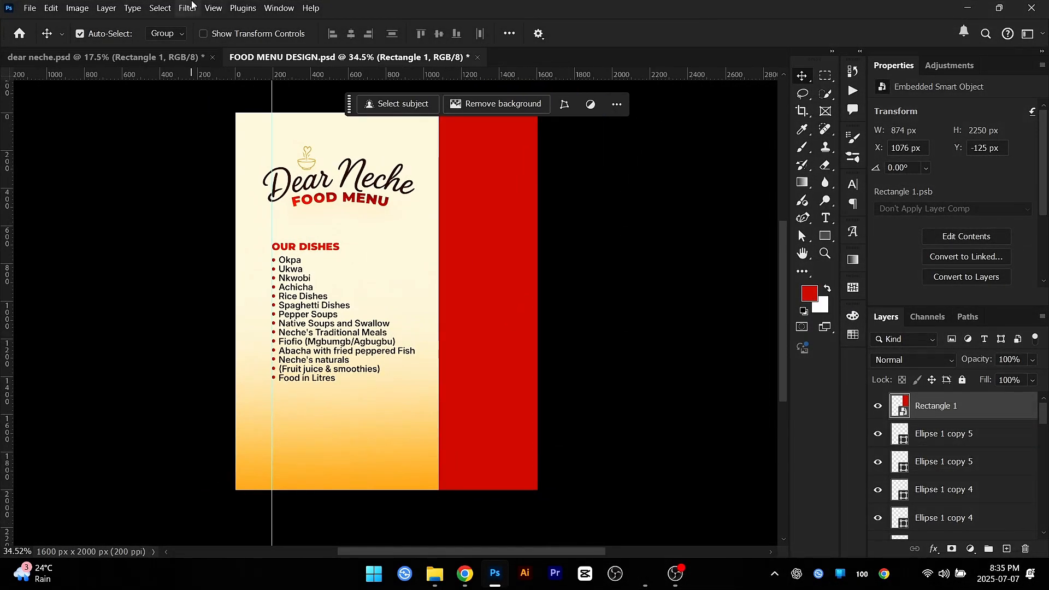
{"action": "left_click", "coordinate": [183, 7]}
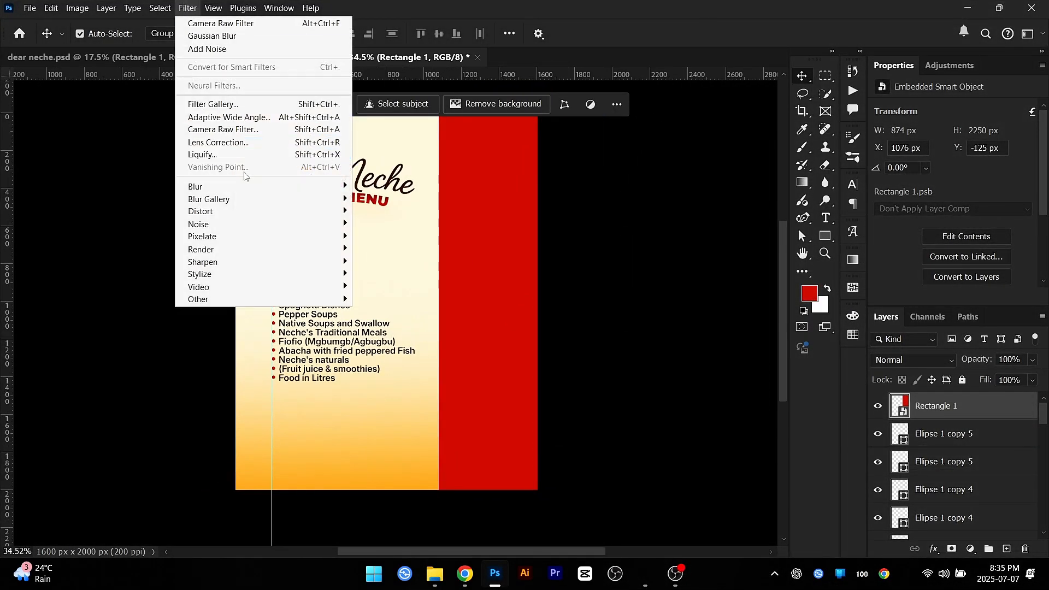
{"action": "mouse_move", "coordinate": [159, 7]}
{"action": "mouse_move", "coordinate": [216, 210]}
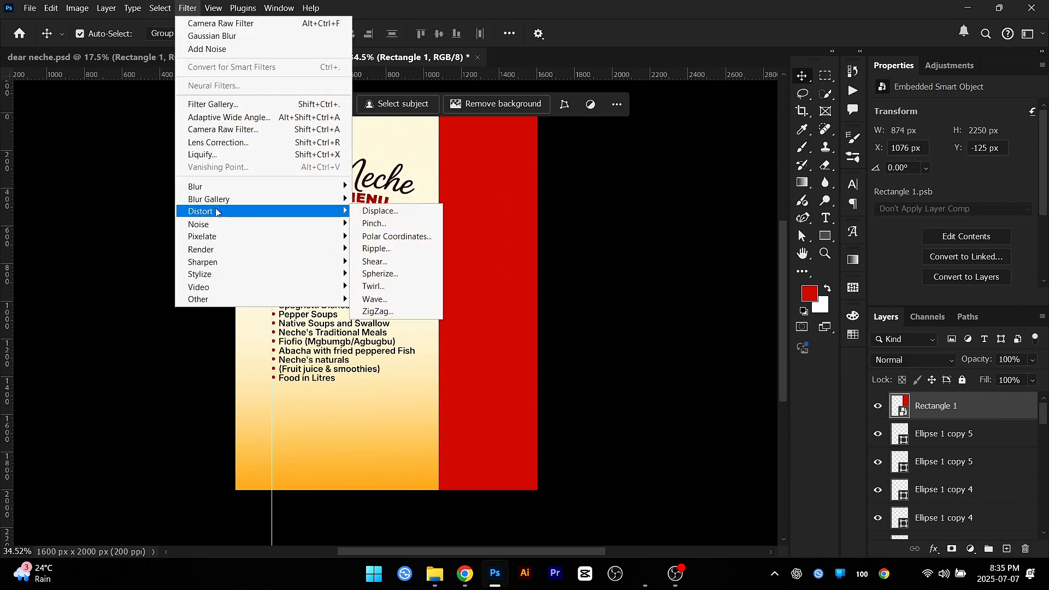
{"action": "left_click", "coordinate": [380, 287]}
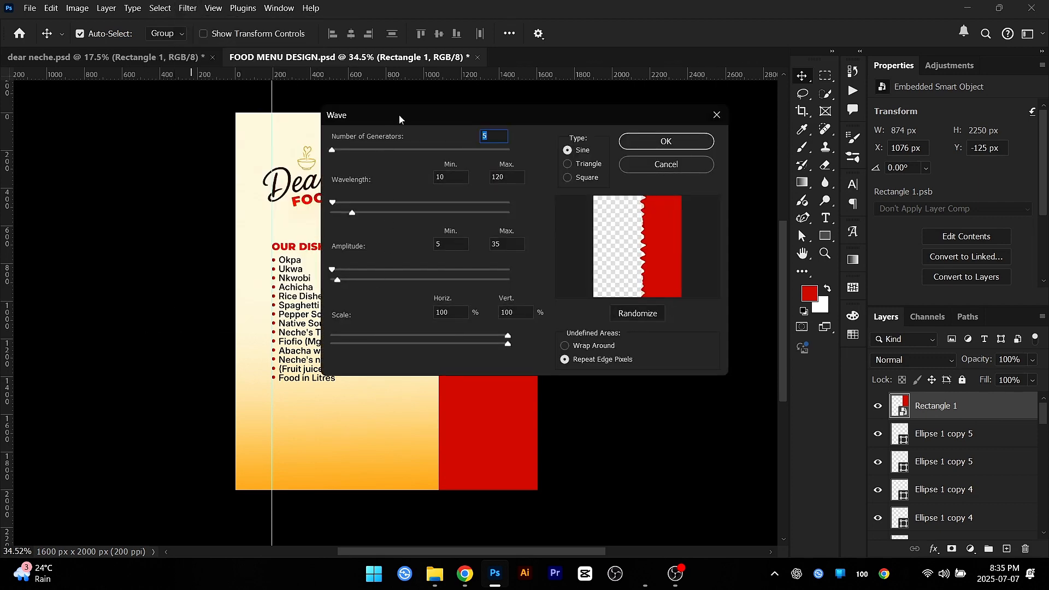
{"action": "left_click_drag", "start_coordinate": [399, 114], "coordinate": [478, 162]}
{"action": "left_click_drag", "start_coordinate": [432, 263], "coordinate": [529, 262]}
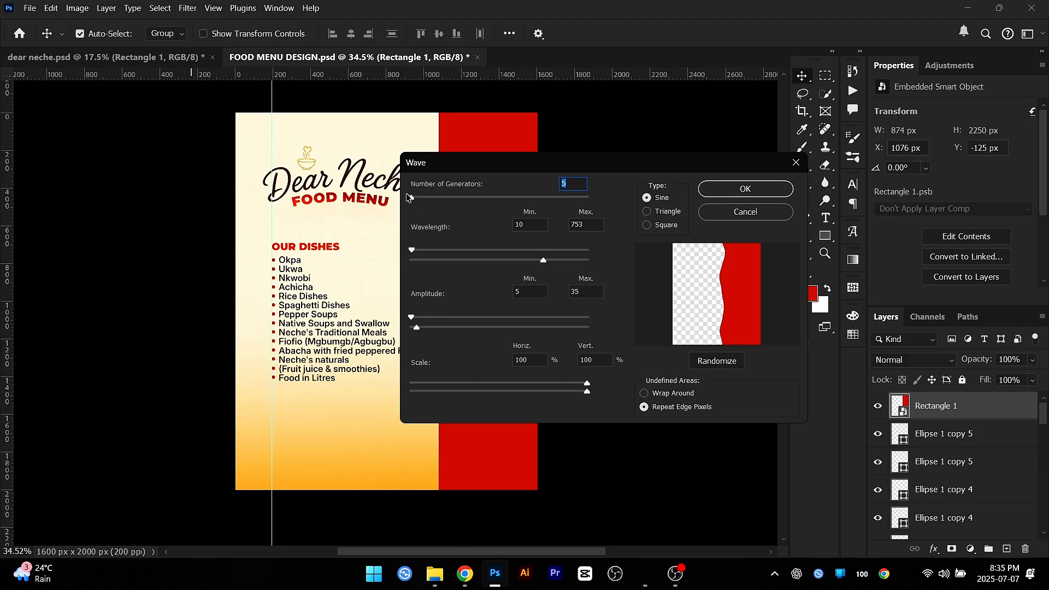
Step: Adjust the Wave generators and narrow the wavelength range to get a smooth edge, apply it, and move the panel to X 1007, Y -88 px
{"action": "left_click_drag", "start_coordinate": [411, 199], "coordinate": [405, 199]}
{"action": "type", "text": "25"}
{"action": "left_click_drag", "start_coordinate": [415, 253], "coordinate": [485, 250]}
{"action": "left_click_drag", "start_coordinate": [544, 261], "coordinate": [510, 261]}
{"action": "left_click", "coordinate": [720, 191]}
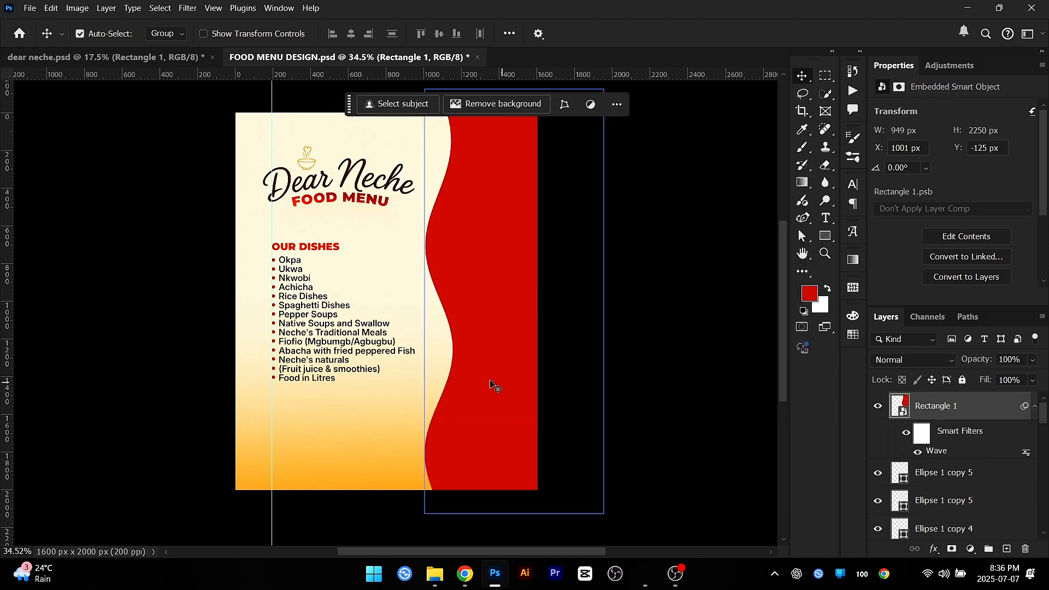
{"action": "left_click_drag", "start_coordinate": [494, 386], "coordinate": [491, 393]}
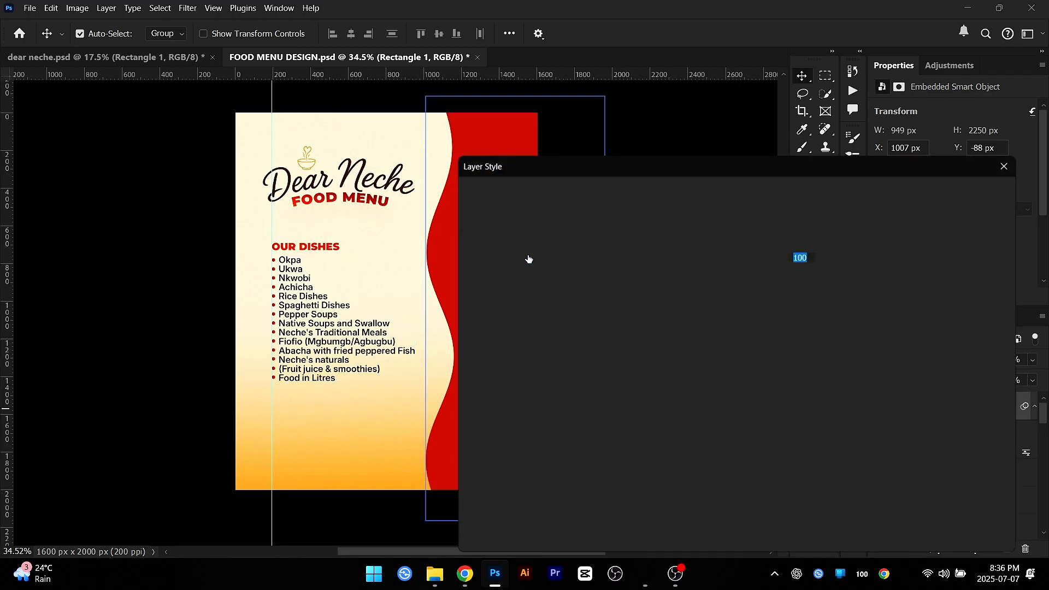
Step: Apply two black-to-white linear Gradient Overlays in Overlay mode, angle 116°, scale 150%, to the wavy red panel and save the document
{"action": "left_click_drag", "start_coordinate": [572, 168], "coordinate": [690, 128]}
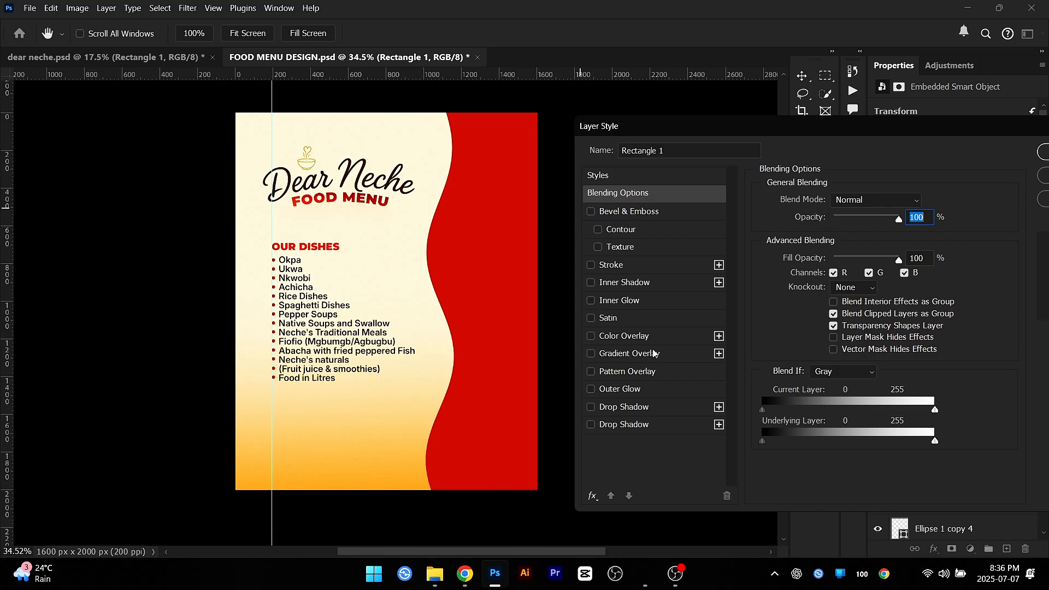
{"action": "left_click", "coordinate": [654, 353]}
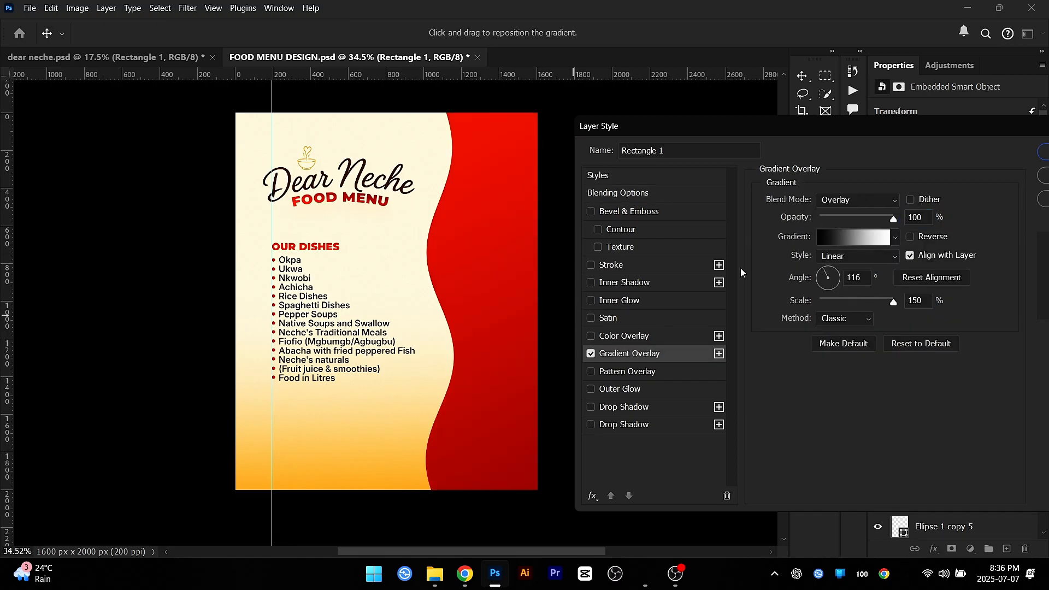
{"action": "left_click", "coordinate": [591, 353]}
{"action": "left_click", "coordinate": [591, 353]}
{"action": "left_click", "coordinate": [719, 354]}
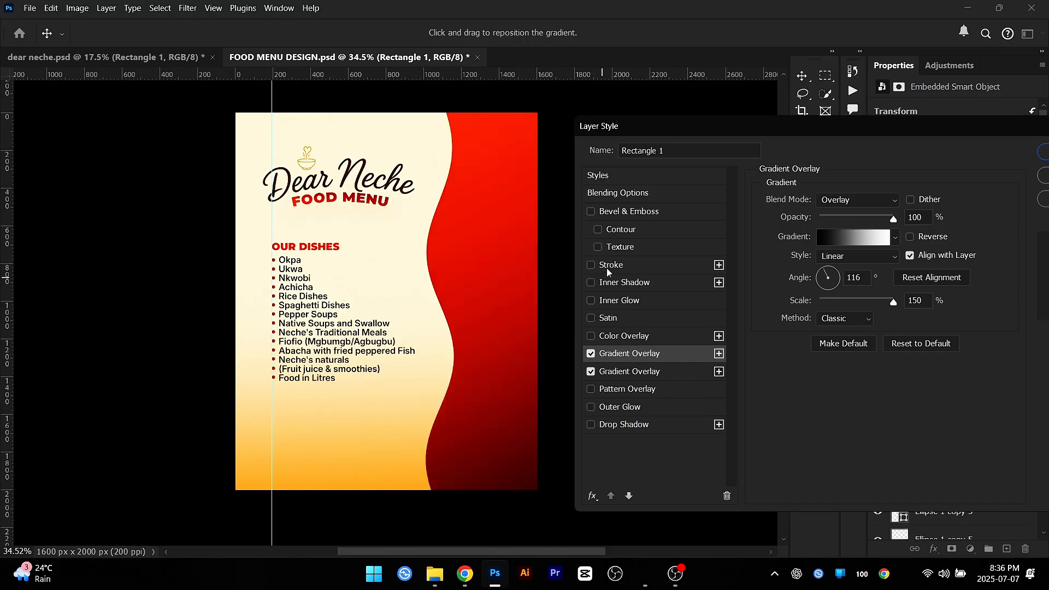
{"action": "left_click_drag", "start_coordinate": [932, 130], "coordinate": [745, 151]}
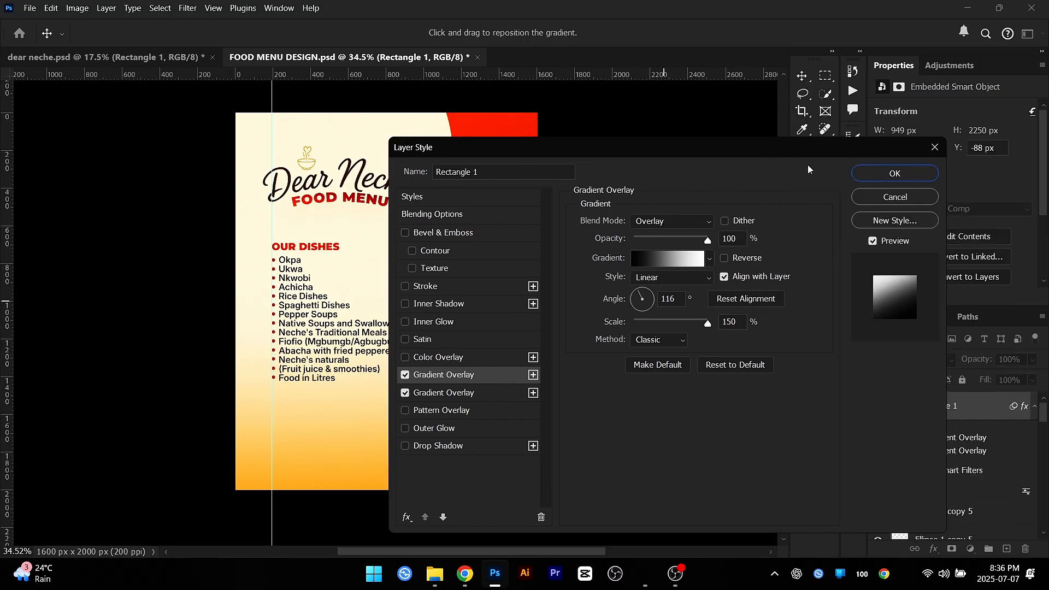
{"action": "left_click", "coordinate": [879, 172]}
{"action": "scroll", "coordinate": [448, 384], "scroll_direction": "down", "scroll_amount": 3}
{"action": "scroll", "coordinate": [474, 376], "scroll_direction": "up", "scroll_amount": 3}
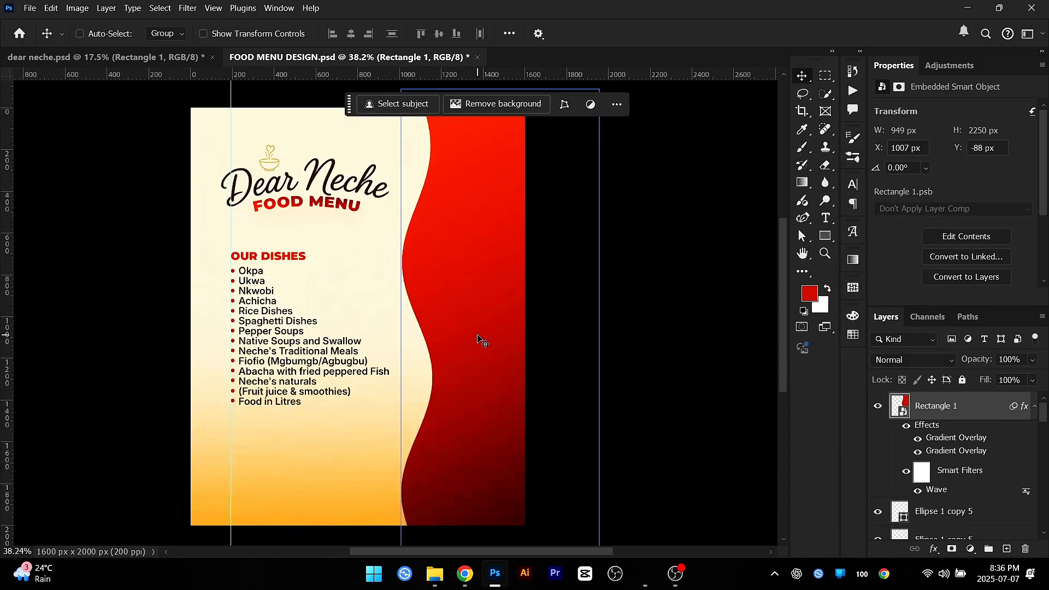
{"action": "key", "text": "ctrl+s"}
{"action": "scroll", "coordinate": [517, 214], "scroll_direction": "down", "scroll_amount": 2}
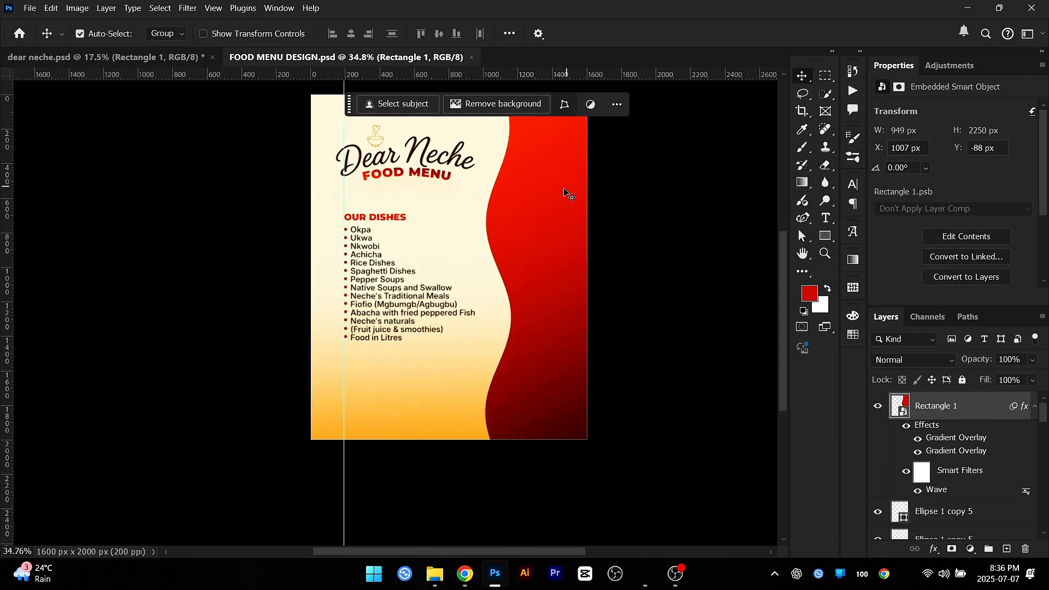
Step: Switch to File Explorer, go to the Downloads folder, and from there open the Recycle Bin
{"action": "mouse_move", "coordinate": [434, 573]}
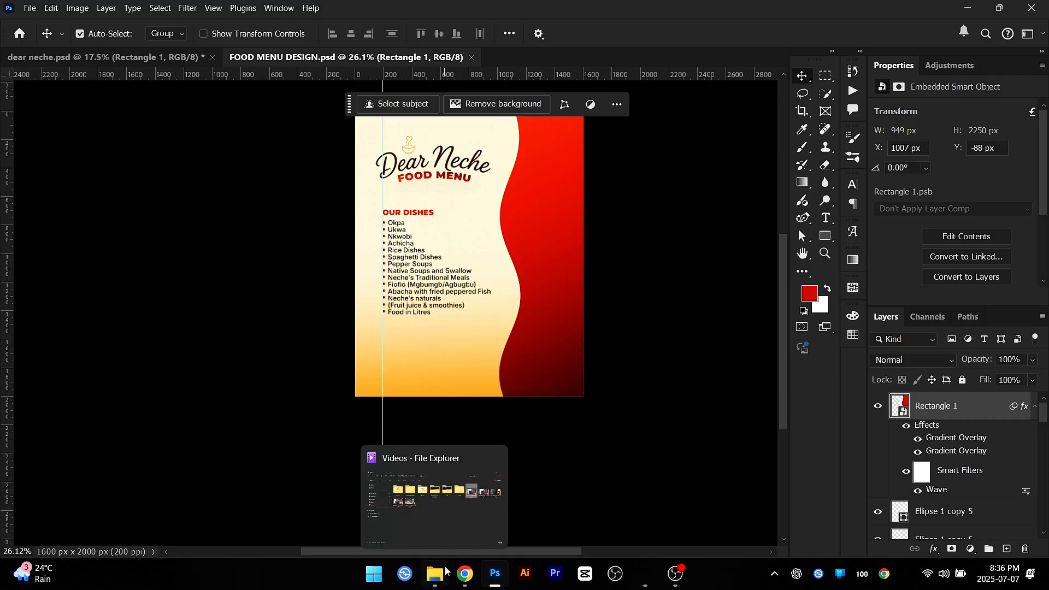
{"action": "left_click", "coordinate": [447, 464]}
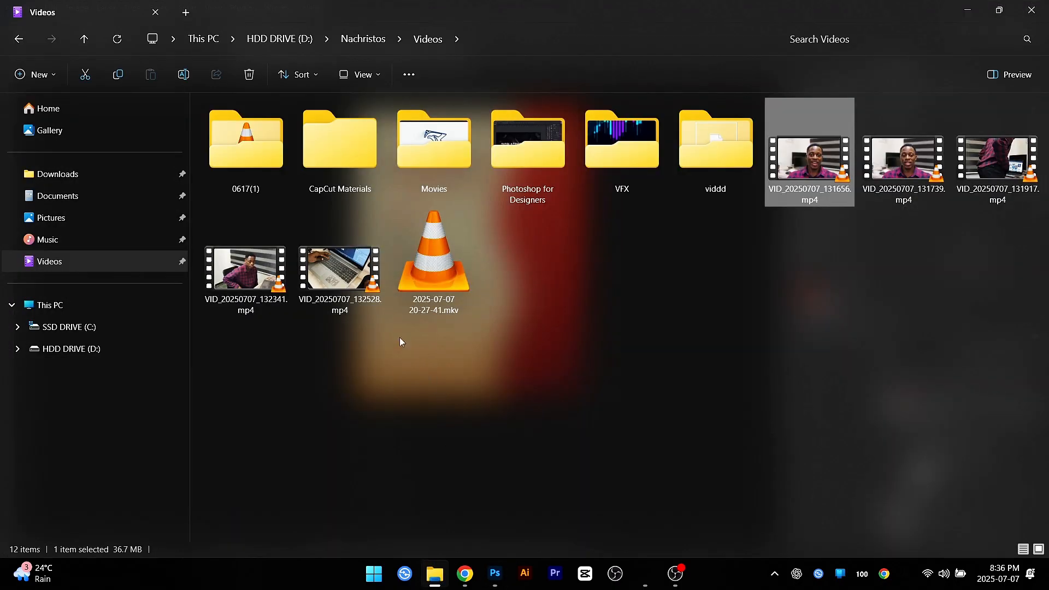
{"action": "left_click", "coordinate": [89, 181]}
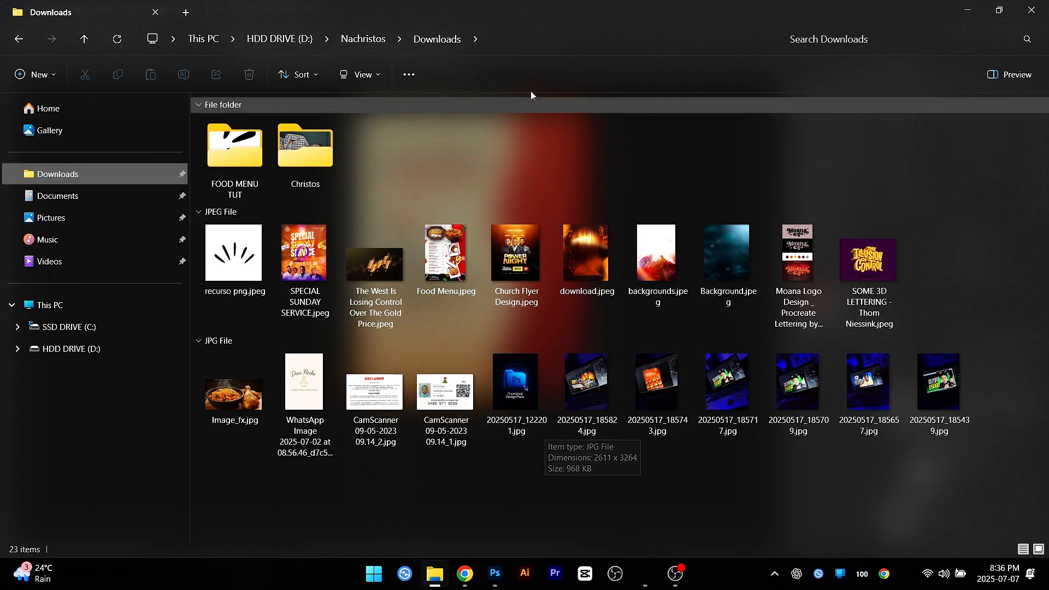
{"action": "key", "text": "F4"}
{"action": "left_click", "coordinate": [306, 75]}
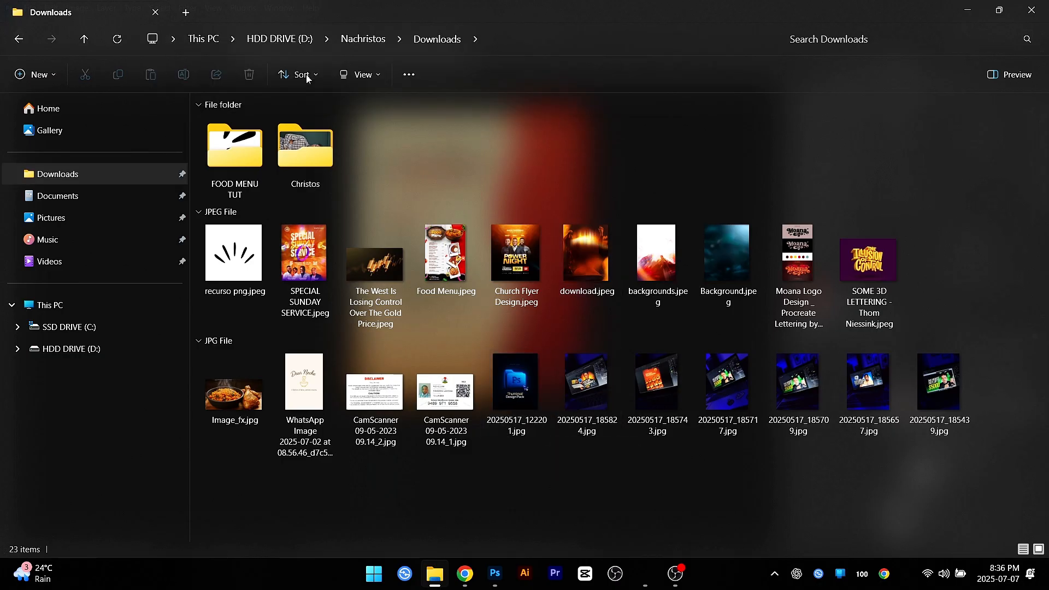
{"action": "left_click", "coordinate": [517, 38]}
{"action": "left_click", "coordinate": [300, 67]}
{"action": "left_click", "coordinate": [499, 37]}
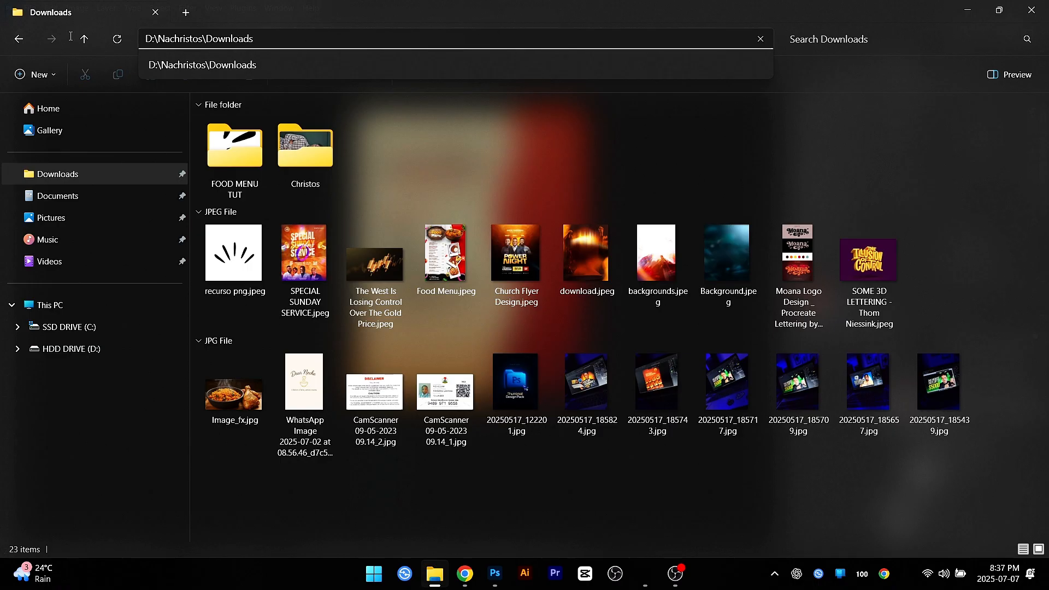
{"action": "key", "text": "BackSpace"}
{"action": "left_click", "coordinate": [208, 103]}
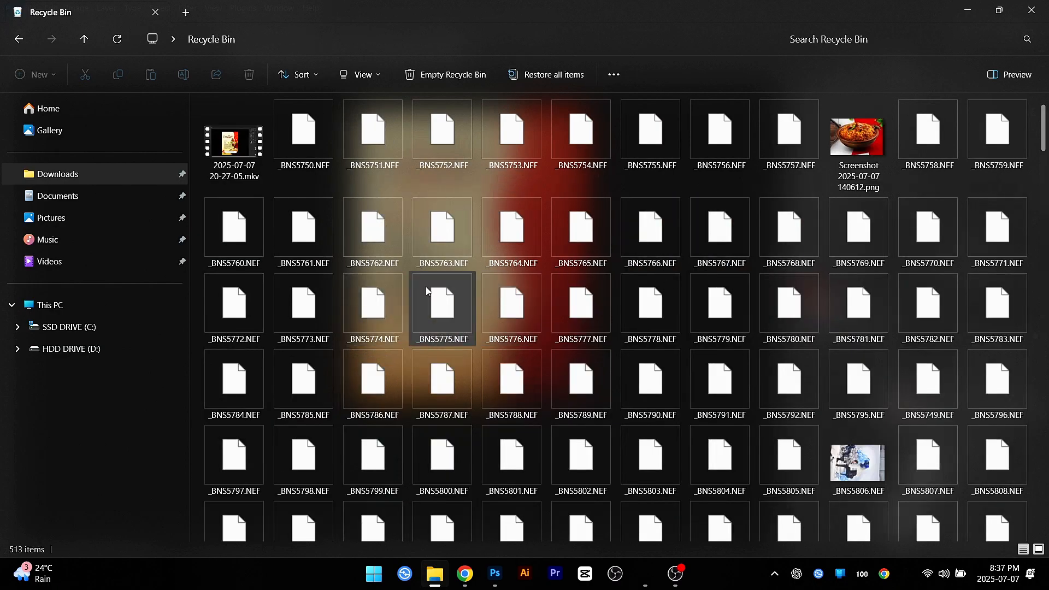
Step: Restore the deleted food picture Image_fx (4).jpg from the Recycle Bin
{"action": "scroll", "coordinate": [499, 251], "scroll_direction": "down", "scroll_amount": 10}
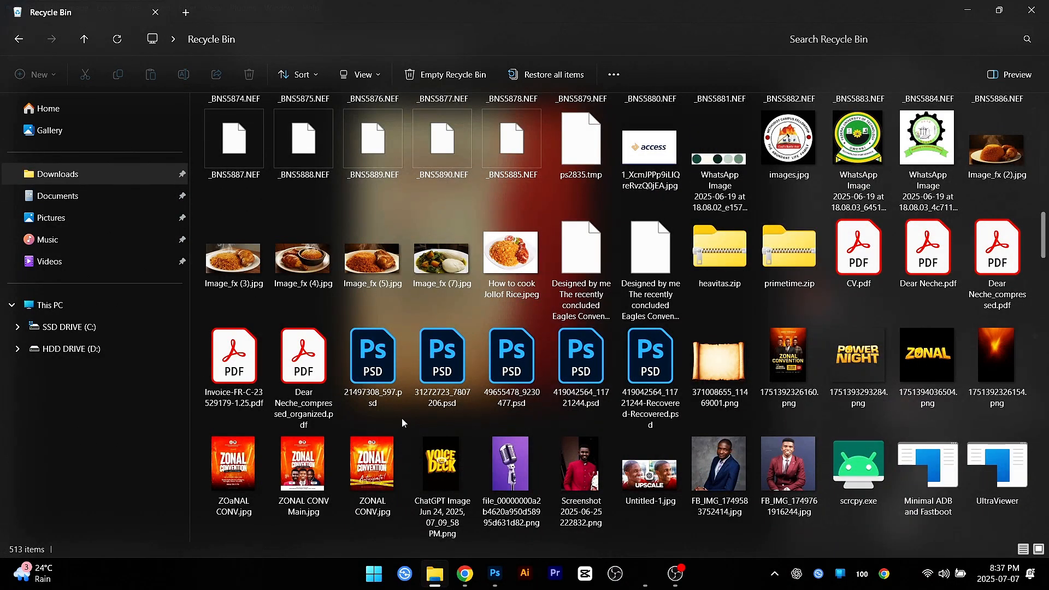
{"action": "left_click", "coordinate": [310, 268]}
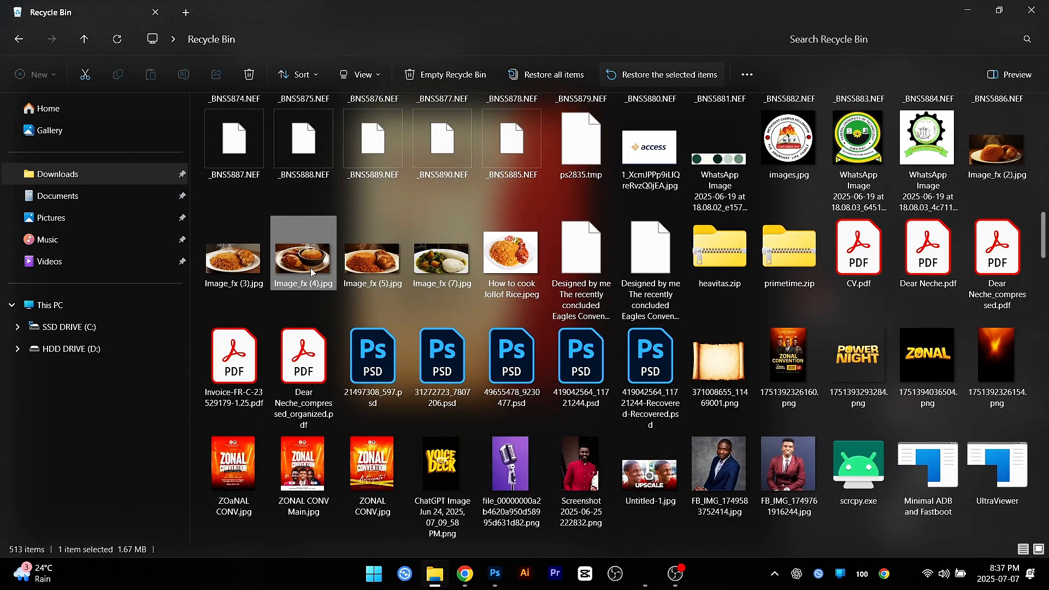
{"action": "left_click", "coordinate": [627, 75]}
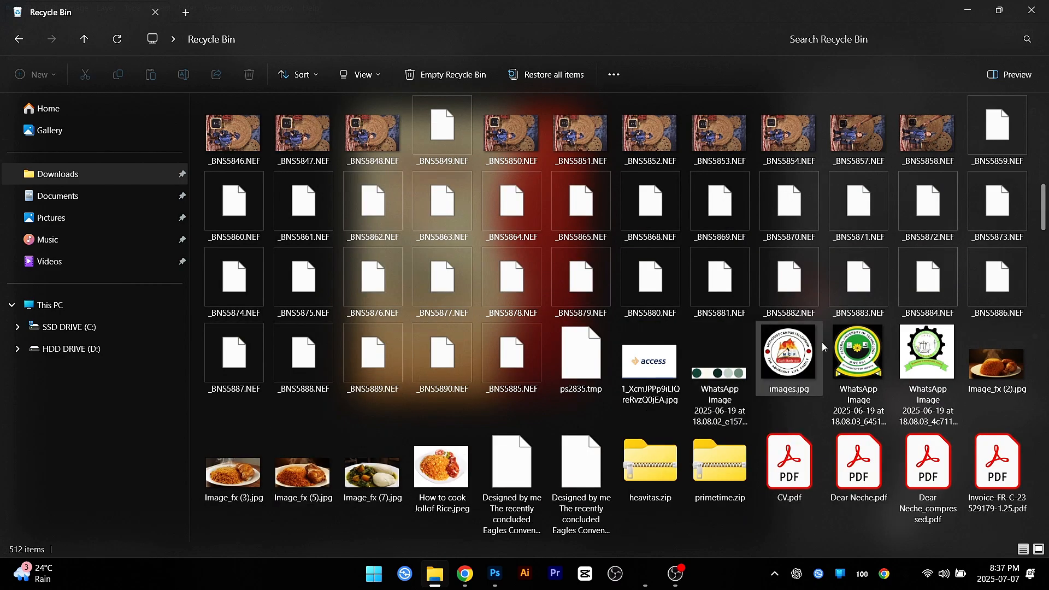
Step: Look through the remaining Recycle Bin files for more images usable in the food flyer
{"action": "scroll", "coordinate": [431, 357], "scroll_direction": "down", "scroll_amount": 5}
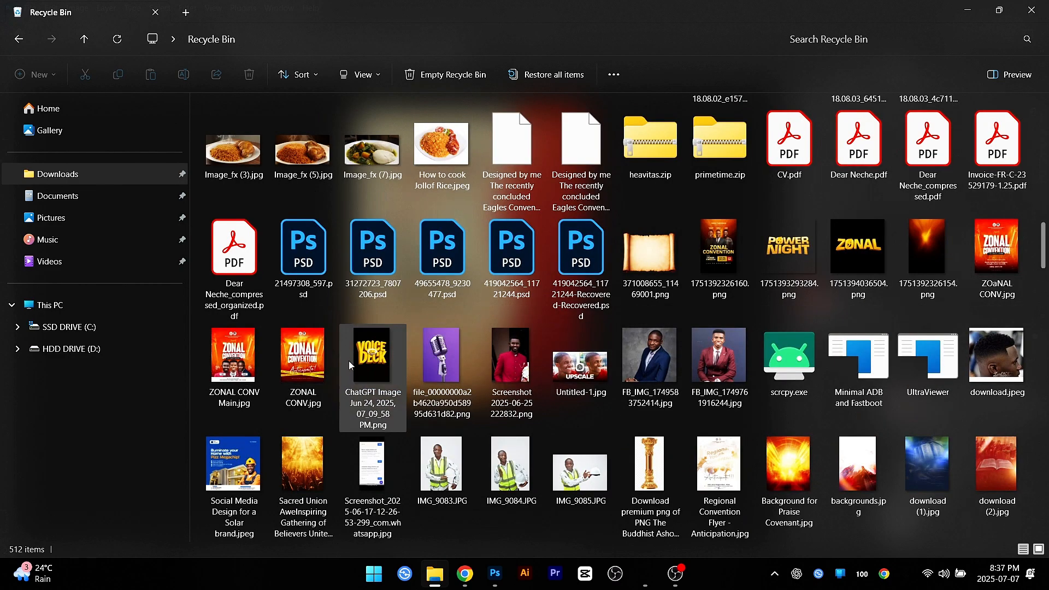
{"action": "scroll", "coordinate": [349, 368], "scroll_direction": "down", "scroll_amount": 8}
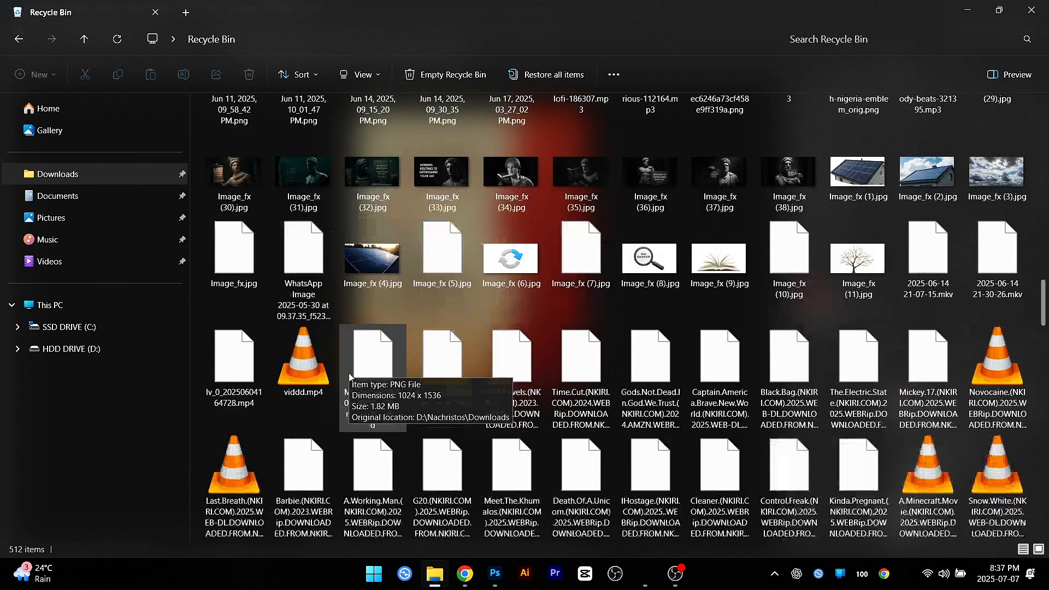
{"action": "scroll", "coordinate": [348, 372], "scroll_direction": "up", "scroll_amount": 10}
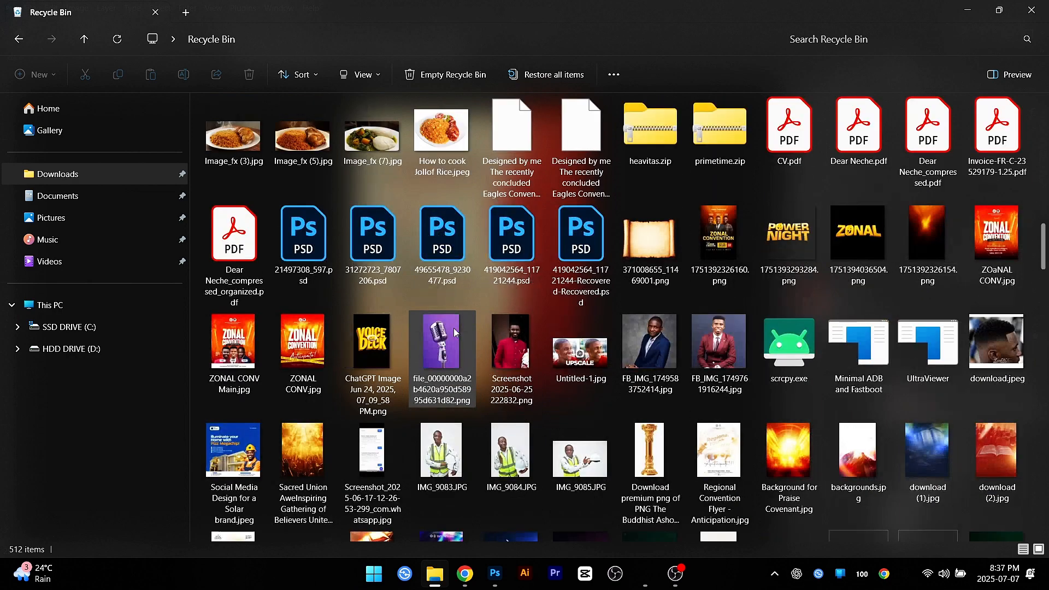
{"action": "scroll", "coordinate": [454, 328], "scroll_direction": "up", "scroll_amount": 8}
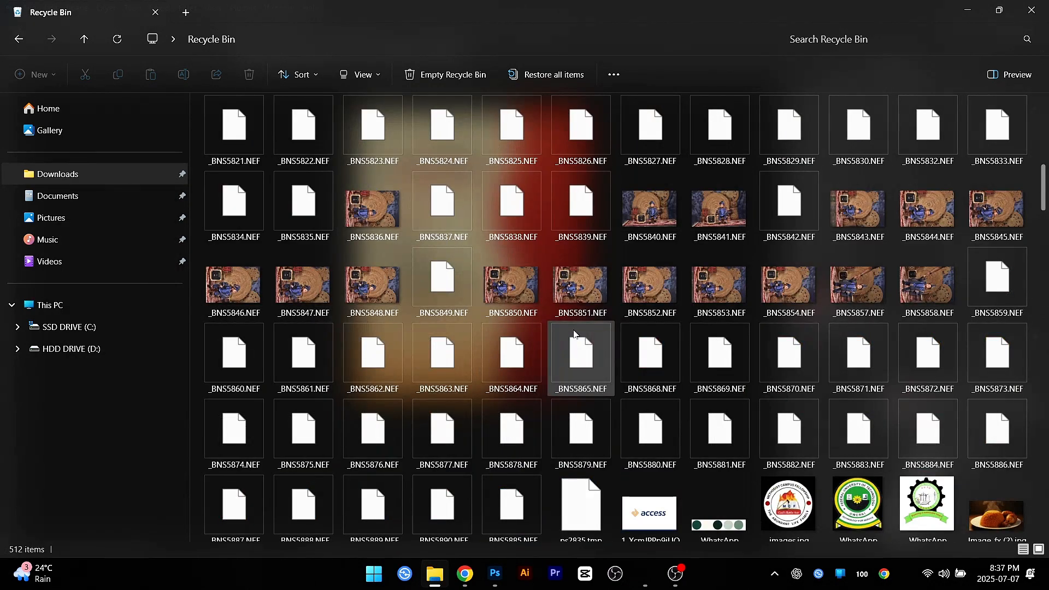
{"action": "scroll", "coordinate": [573, 333], "scroll_direction": "down", "scroll_amount": 4}
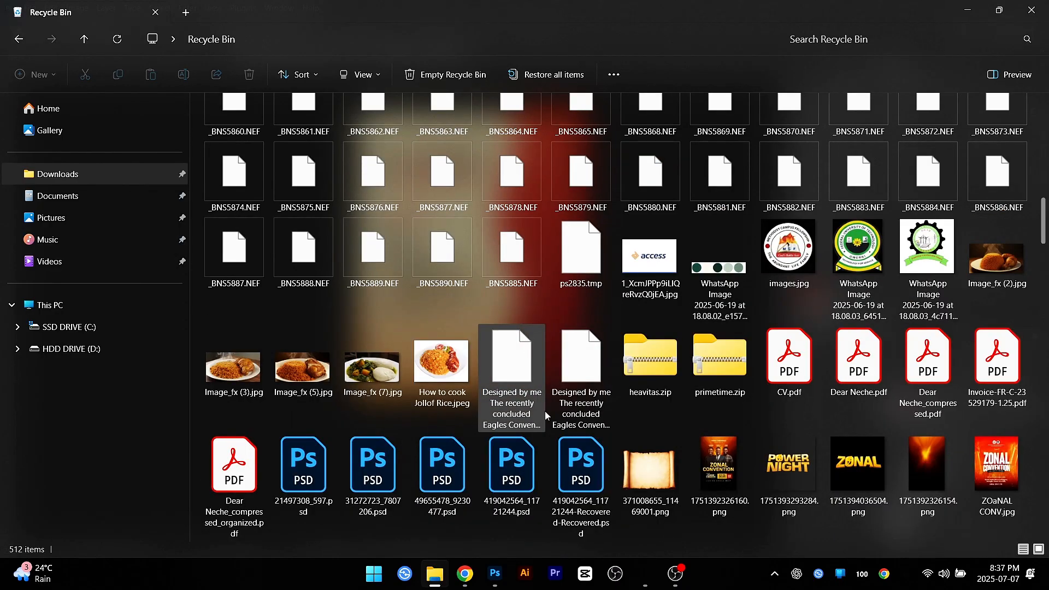
{"action": "scroll", "coordinate": [546, 431], "scroll_direction": "down", "scroll_amount": 3}
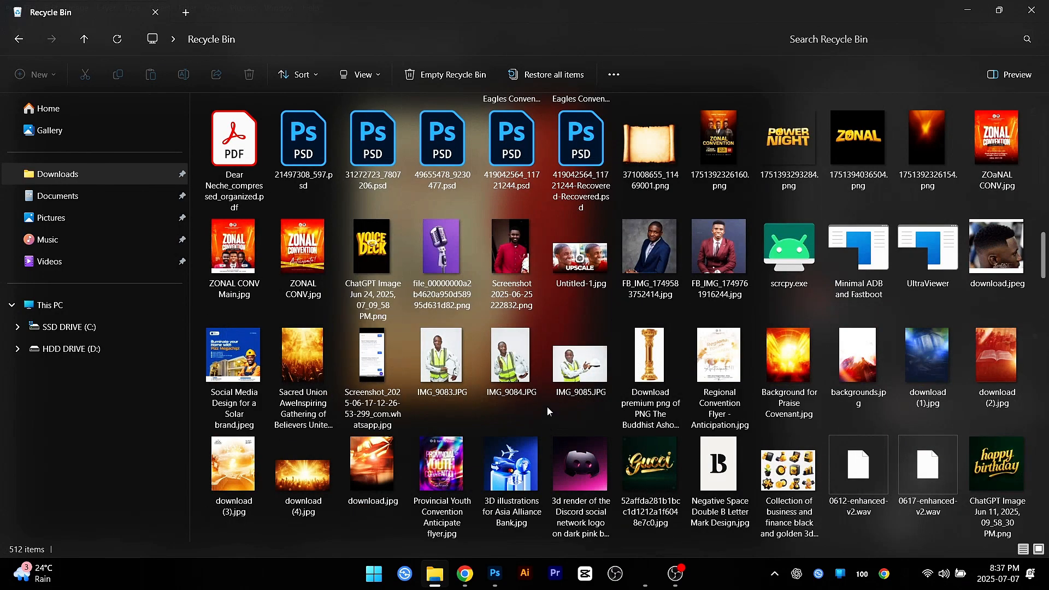
Step: Switch to Photoshop and copy the masked Chicken Republic pattern layer from dear neche.psd into FOOD MENU DESIGN.psd
{"action": "left_click", "coordinate": [967, 10]}
{"action": "left_click", "coordinate": [136, 52]}
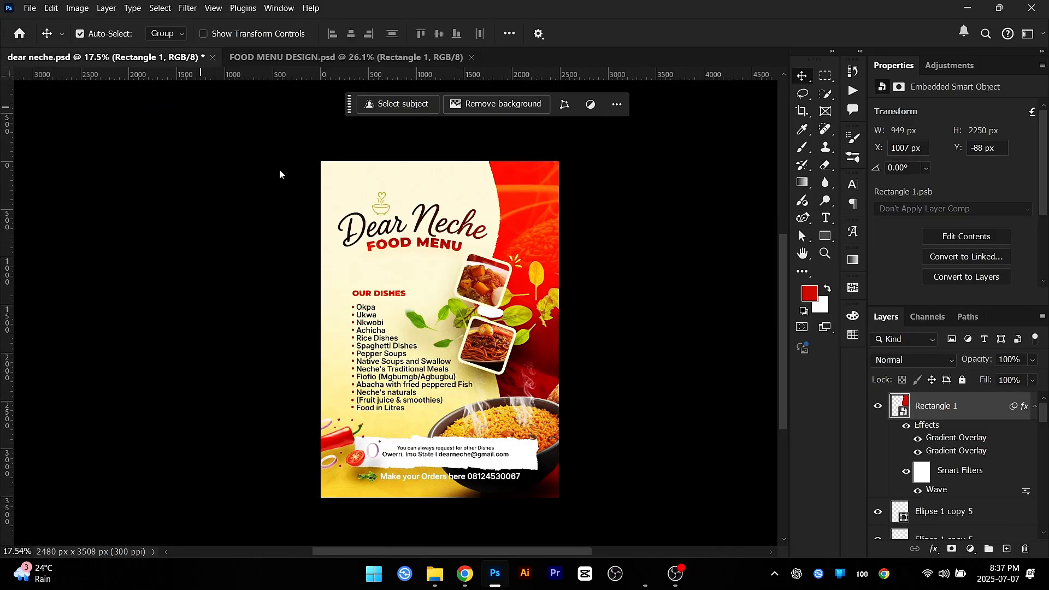
{"action": "scroll", "coordinate": [432, 354], "scroll_direction": "up", "scroll_amount": 3}
{"action": "scroll", "coordinate": [431, 354], "scroll_direction": "down", "scroll_amount": 2}
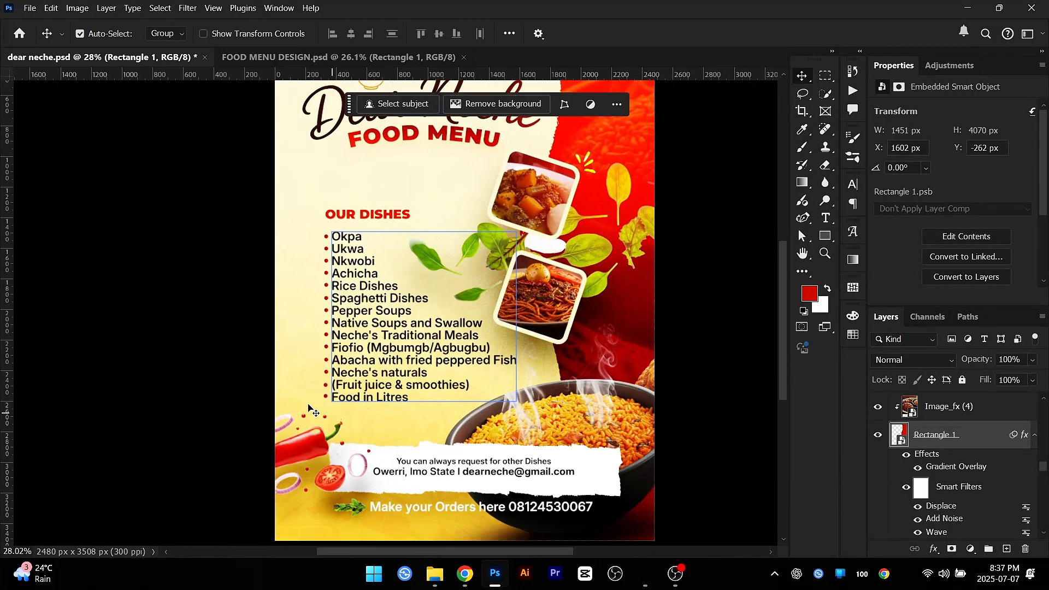
{"action": "left_click", "coordinate": [297, 384]}
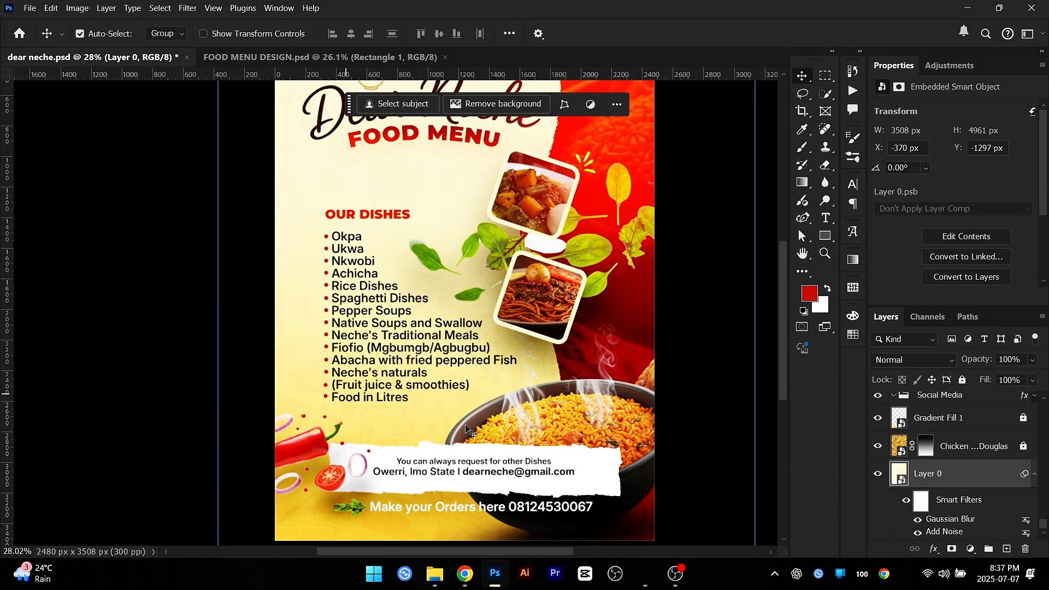
{"action": "left_click", "coordinate": [879, 474]}
{"action": "left_click", "coordinate": [879, 474]}
{"action": "left_click", "coordinate": [978, 448]}
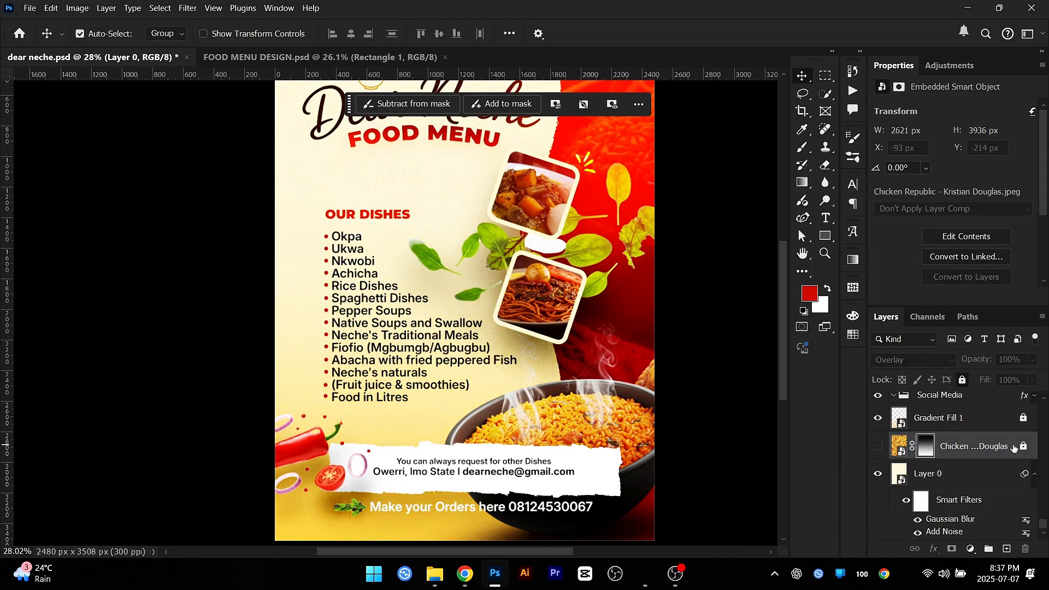
{"action": "left_click_drag", "start_coordinate": [947, 447], "coordinate": [479, 264]}
{"action": "scroll", "coordinate": [486, 327], "scroll_direction": "up", "scroll_amount": 3}
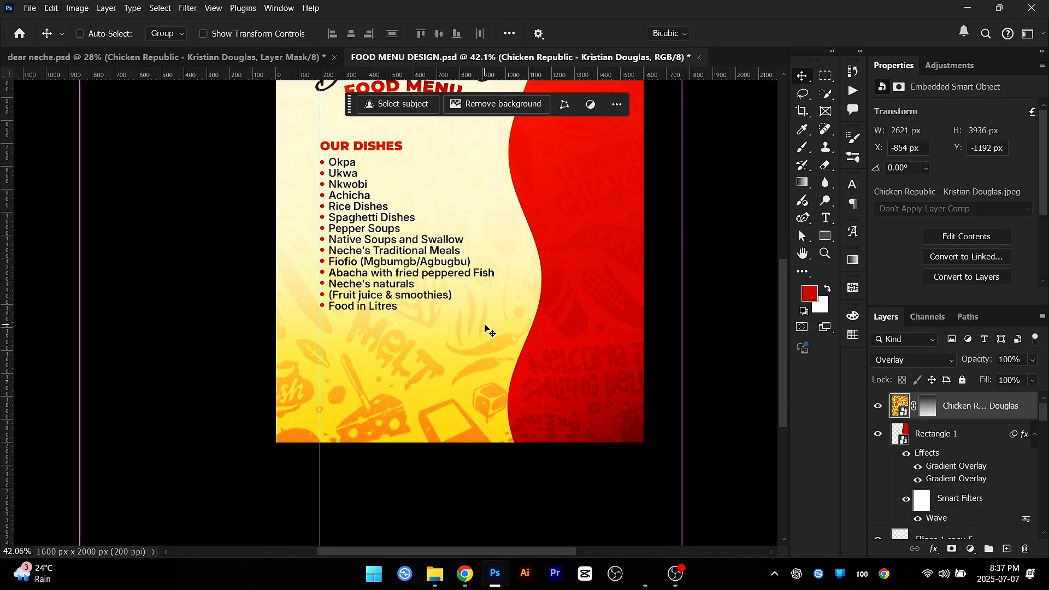
Step: Scale the pattern layer proportionally to about 62.53% and align its left and bottom edges with the canvas
{"action": "key", "text": "ctrl+t"}
{"action": "scroll", "coordinate": [486, 327], "scroll_direction": "down", "scroll_amount": 4}
{"action": "left_click_drag", "start_coordinate": [394, 479], "coordinate": [431, 404]}
{"action": "scroll", "coordinate": [396, 377], "scroll_direction": "up", "scroll_amount": 4}
{"action": "left_click_drag", "start_coordinate": [385, 368], "coordinate": [445, 372]}
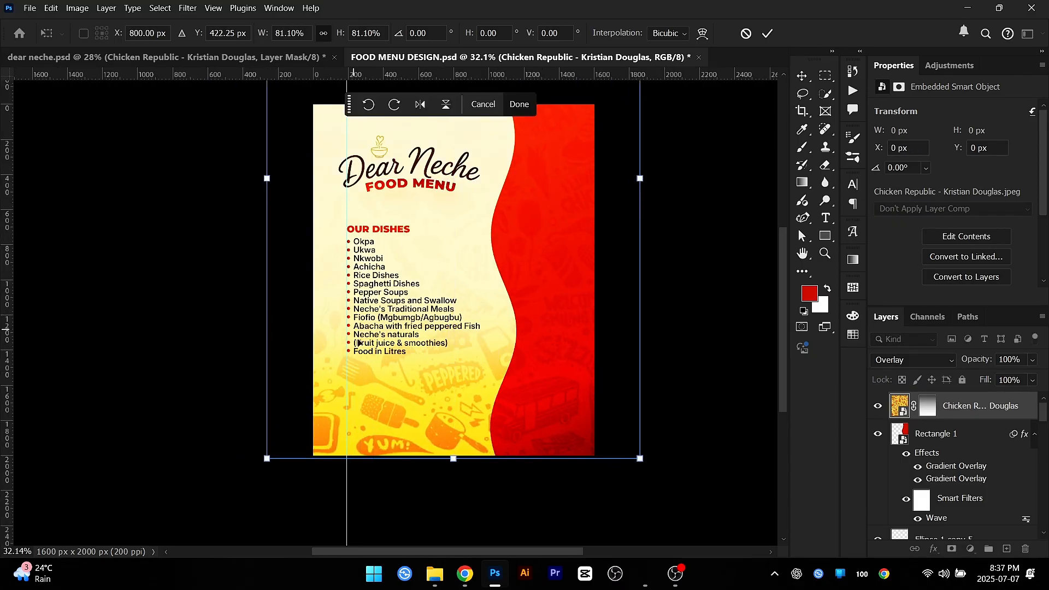
{"action": "scroll", "coordinate": [273, 337], "scroll_direction": "down", "scroll_amount": 3}
{"action": "left_click_drag", "start_coordinate": [418, 180], "coordinate": [413, 253]}
{"action": "left_click_drag", "start_coordinate": [436, 287], "coordinate": [436, 230]}
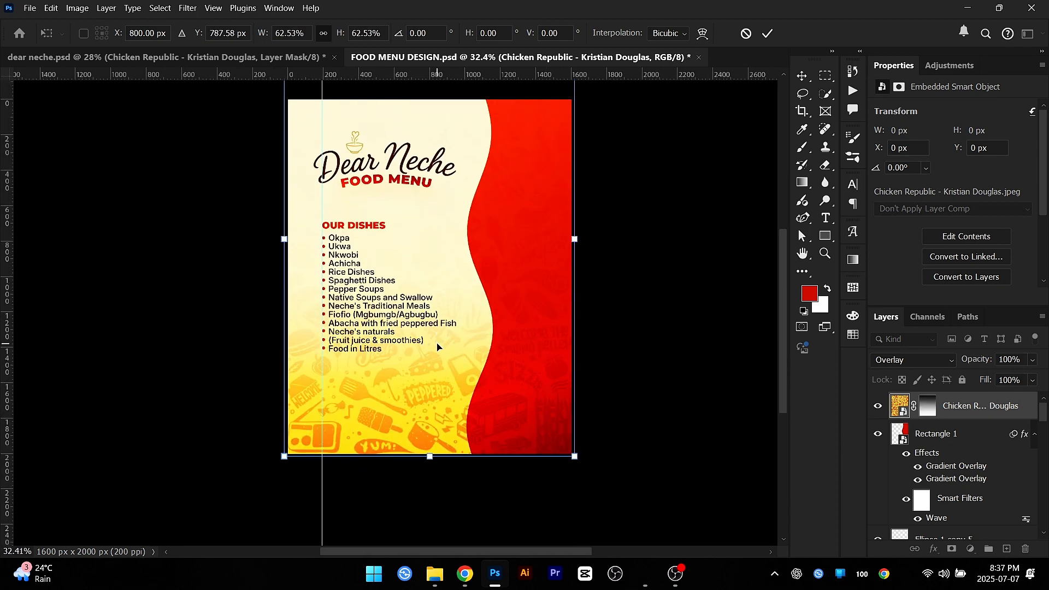
{"action": "left_click_drag", "start_coordinate": [438, 342], "coordinate": [442, 338]}
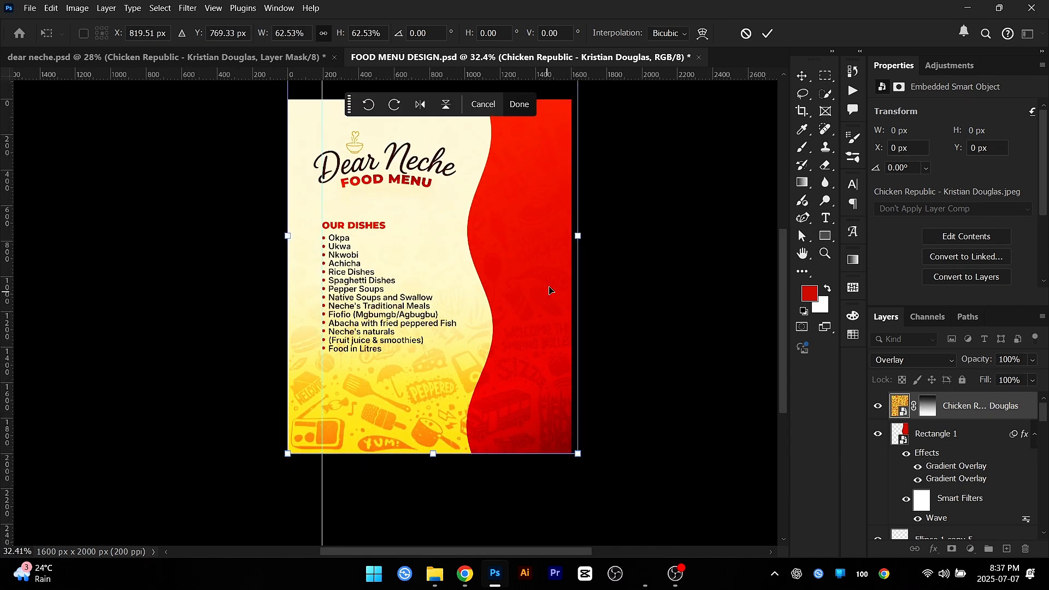
Step: Reduce the pattern's scale to about 61.33% so it just spans the canvas width, and apply the transform
{"action": "scroll", "coordinate": [436, 297], "scroll_direction": "down", "scroll_amount": 1}
{"action": "scroll", "coordinate": [521, 213], "scroll_direction": "up", "scroll_amount": 3}
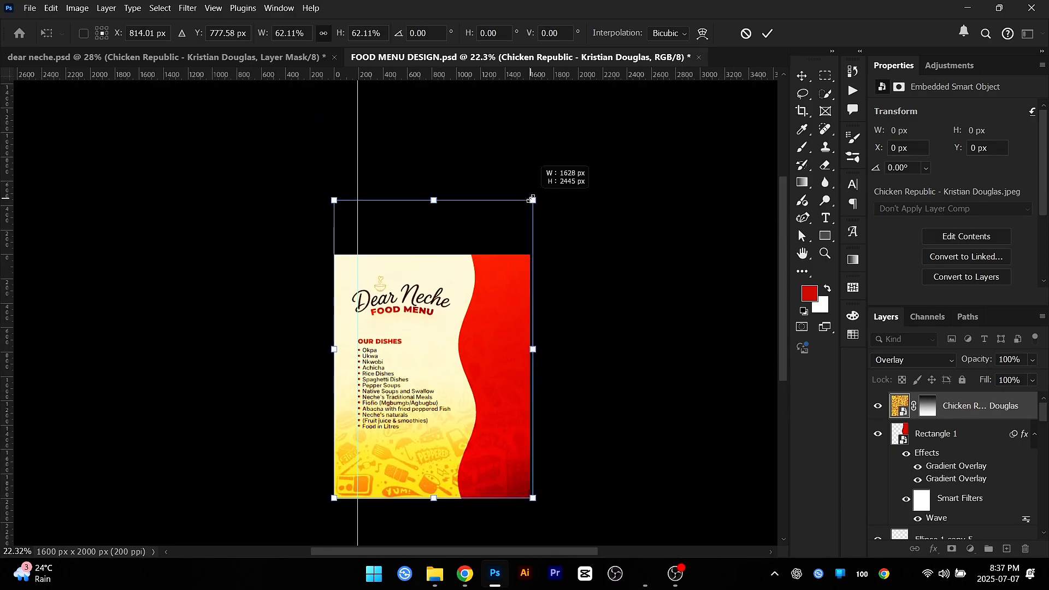
{"action": "left_click_drag", "start_coordinate": [533, 199], "coordinate": [530, 203]}
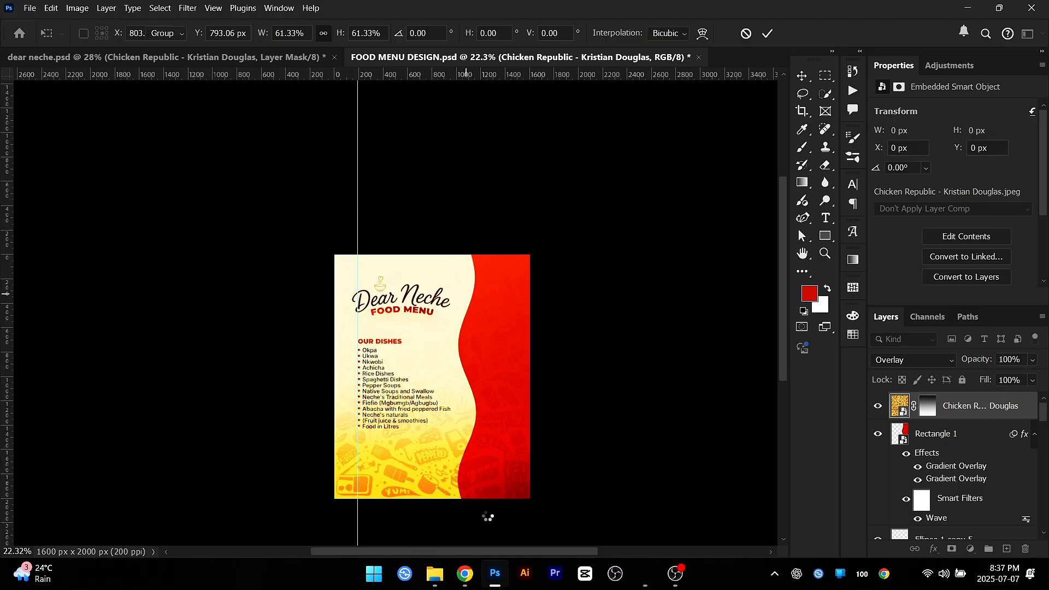
{"action": "key", "text": "ctrl+plus"}
{"action": "left_click_drag", "start_coordinate": [489, 501], "coordinate": [526, 394]}
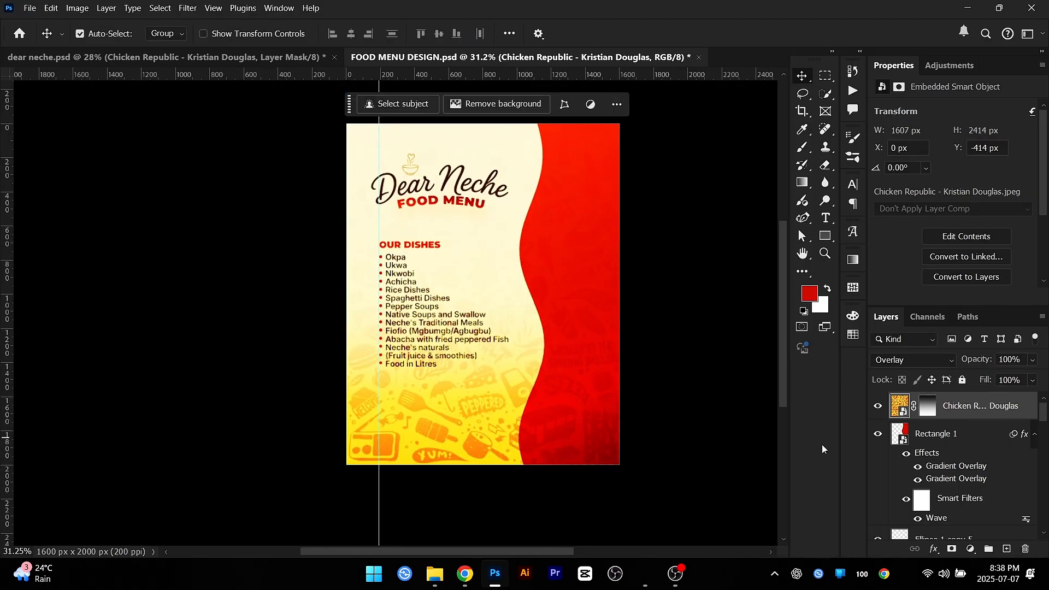
Step: Move the pattern layer down the stack to directly above Color Fill 1 and lock it
{"action": "key", "text": "ctrl+bracketleft"}
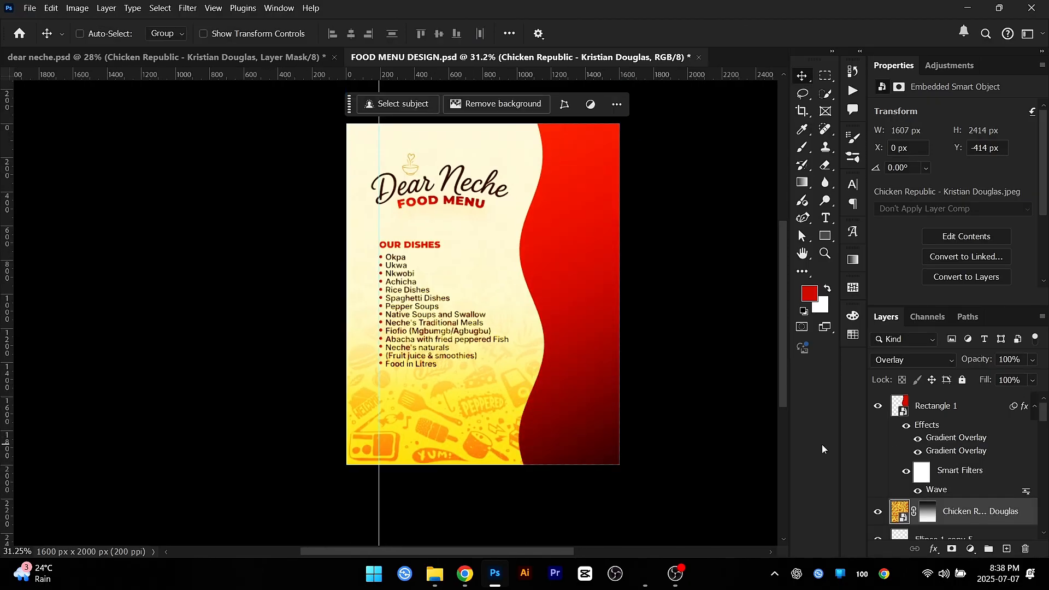
{"action": "key", "text": "ctrl+shift+bracketleft"}
{"action": "key", "text": "ctrl+bracketright"}
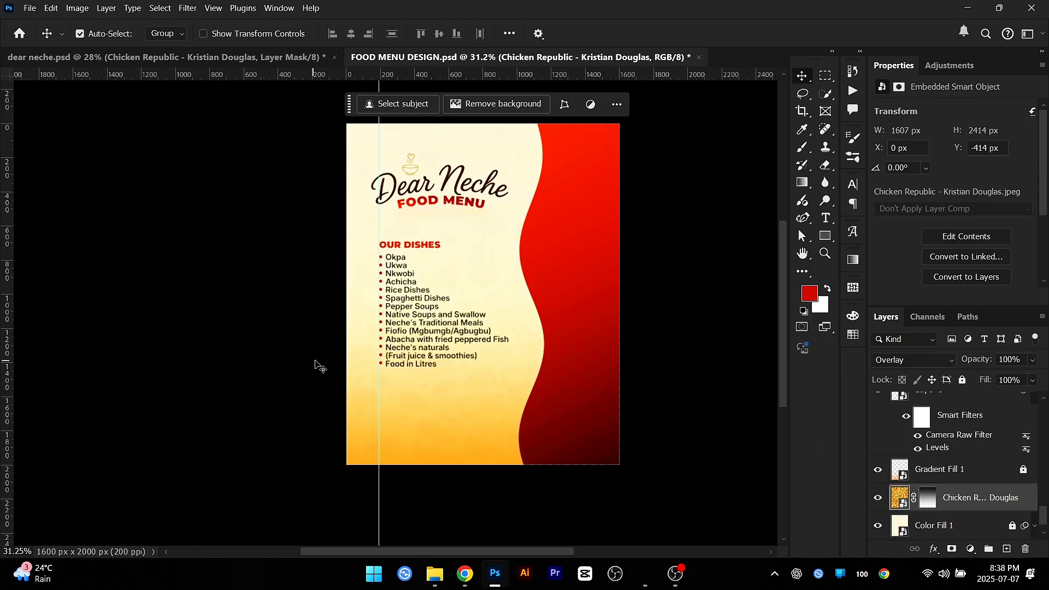
{"action": "left_click_drag", "start_coordinate": [443, 339], "coordinate": [518, 355]}
{"action": "left_click_drag", "start_coordinate": [580, 439], "coordinate": [414, 140]}
{"action": "mouse_move", "coordinate": [562, 370]}
{"action": "left_mouse_down"}
{"action": "mouse_move", "coordinate": [510, 375]}
{"action": "mouse_move", "coordinate": [552, 389]}
{"action": "left_mouse_up"}
{"action": "left_click_drag", "start_coordinate": [548, 351], "coordinate": [635, 388]}
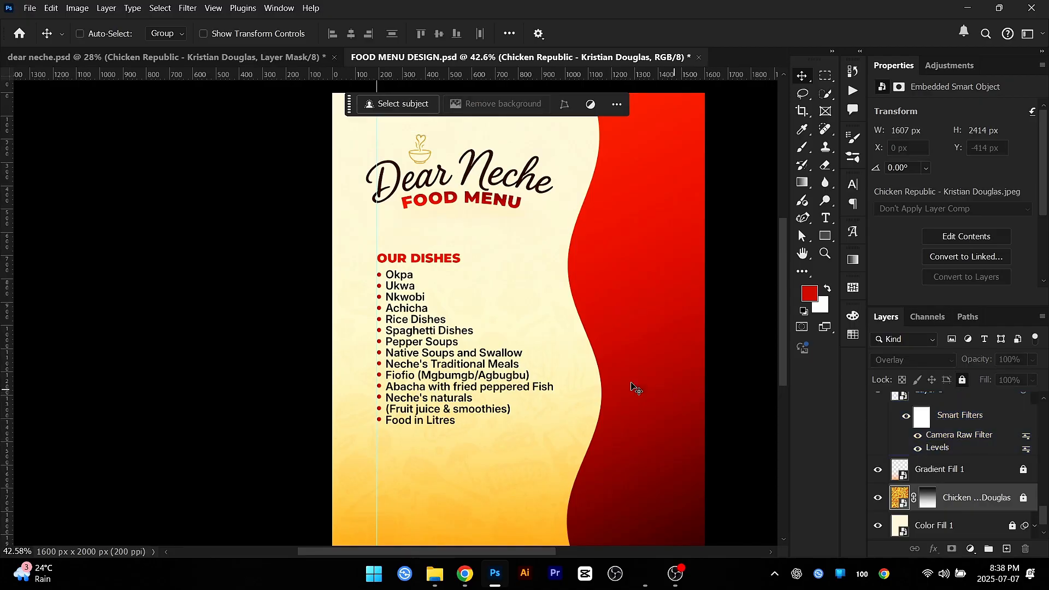
Step: Save FOOD MENU DESIGN.psd and deselect all layers
{"action": "key", "text": "ctrl+s"}
{"action": "left_click", "coordinate": [196, 252], "text": "ctrl"}
{"action": "left_click_drag", "start_coordinate": [432, 314], "coordinate": [422, 350]}
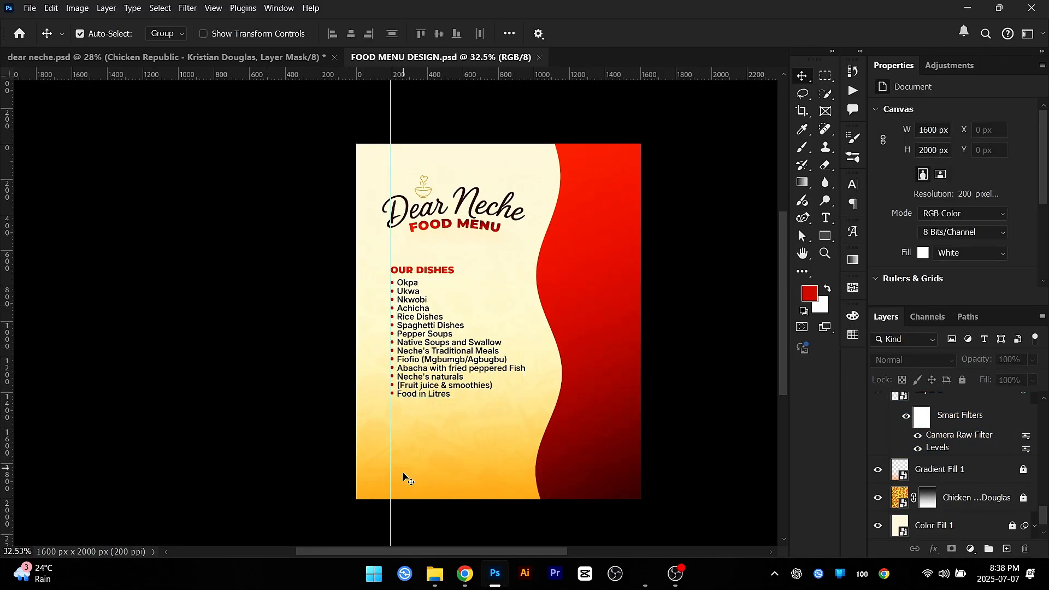
Step: Switch to File Explorer and check the Downloads folder for food images
{"action": "mouse_move", "coordinate": [434, 573]}
{"action": "mouse_move", "coordinate": [446, 475]}
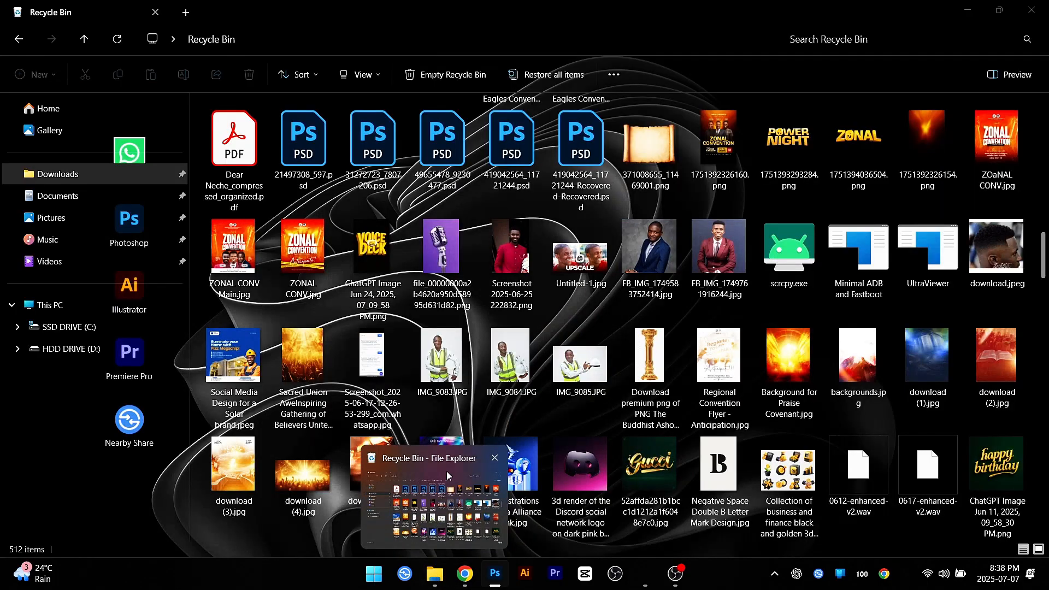
{"action": "left_click", "coordinate": [462, 514]}
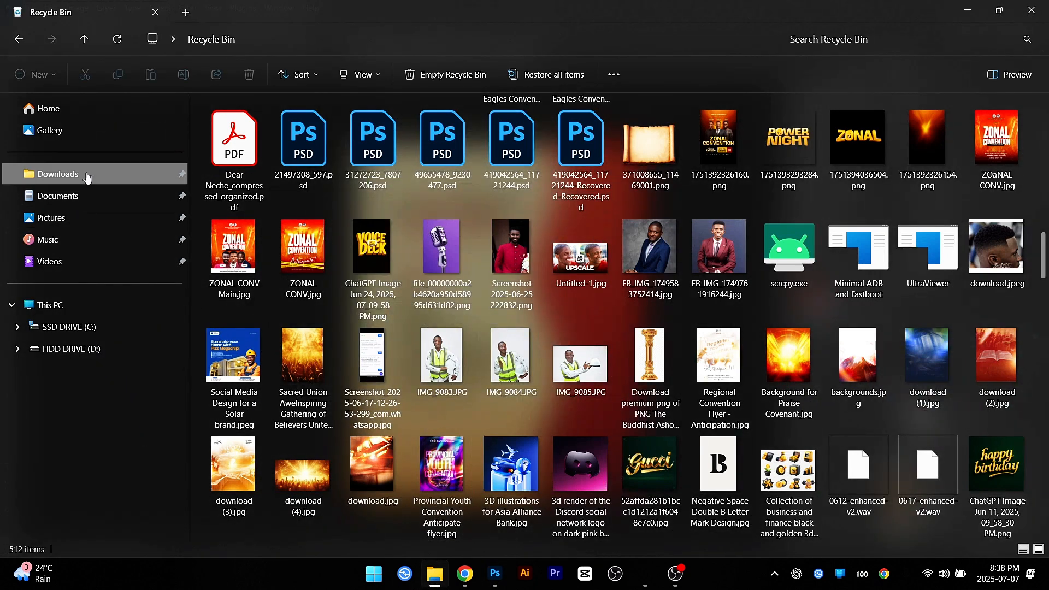
{"action": "left_click", "coordinate": [105, 175]}
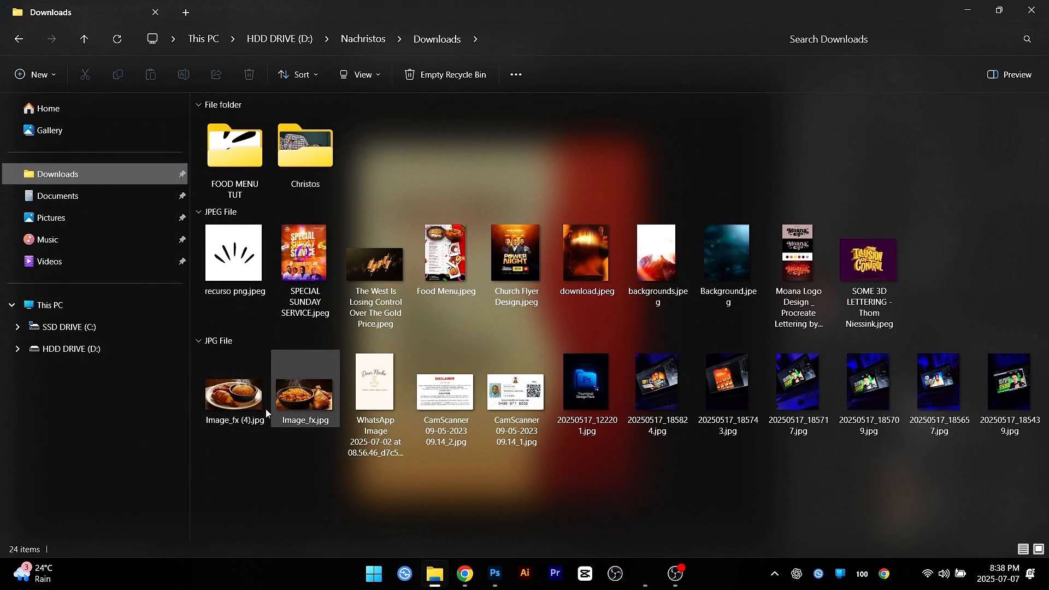
Step: Switch to Photoshop and examine the food elements in the lower half of dear neche.psd
{"action": "left_click", "coordinate": [495, 573]}
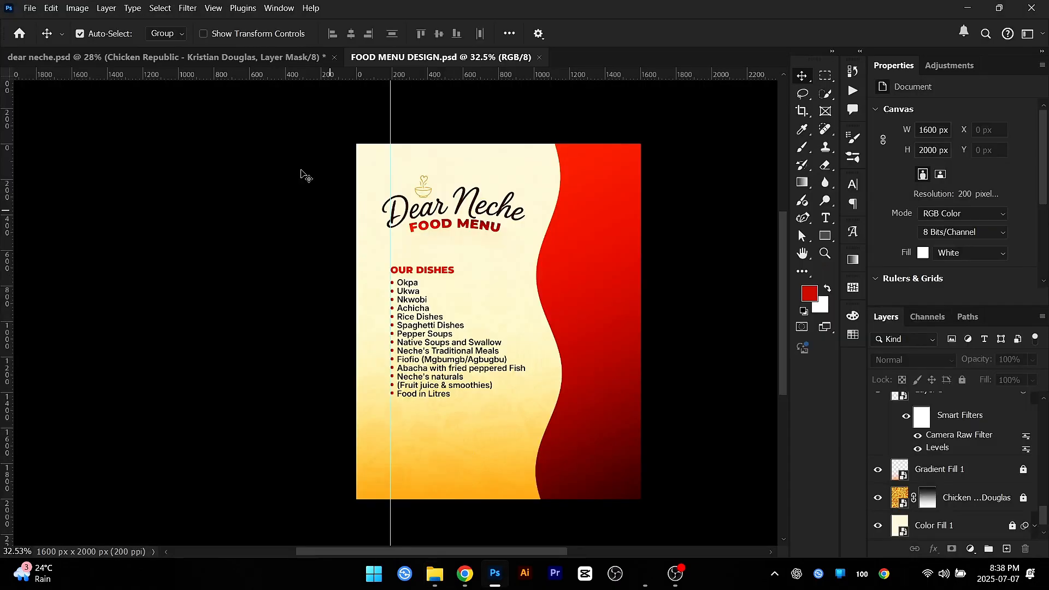
{"action": "left_click", "coordinate": [190, 57]}
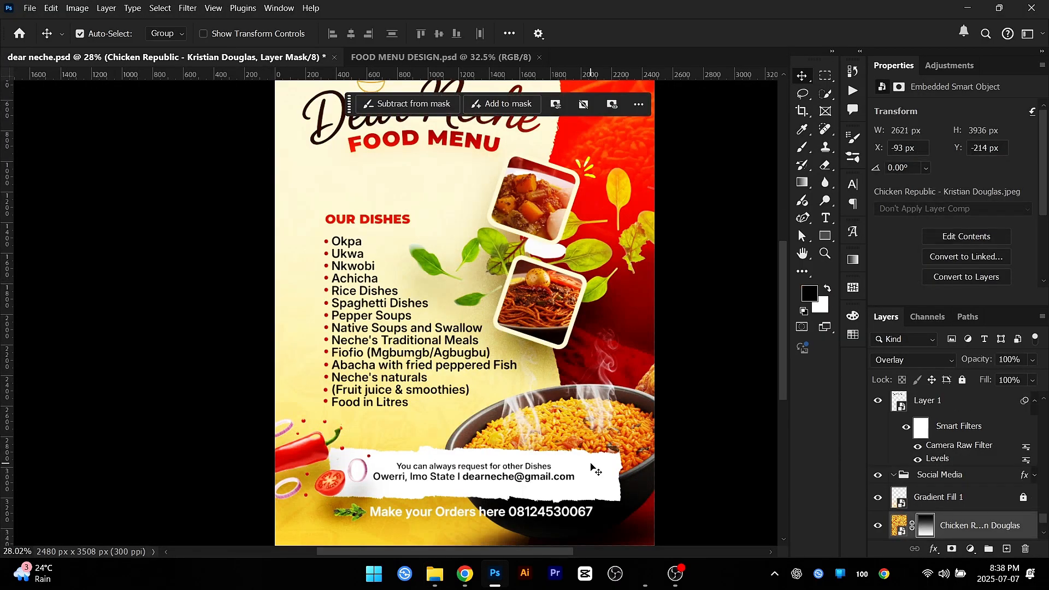
{"action": "scroll", "coordinate": [499, 306], "scroll_direction": "up", "scroll_amount": 2}
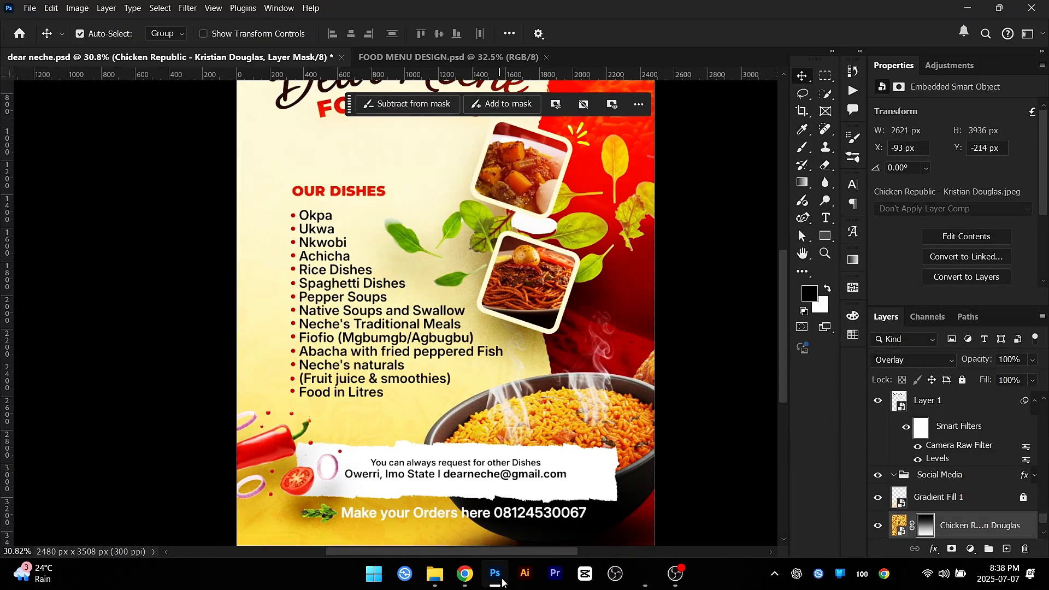
Step: Switch to File Explorer, look through the Recycle Bin for food images and return to the Downloads folder
{"action": "left_click", "coordinate": [494, 573]}
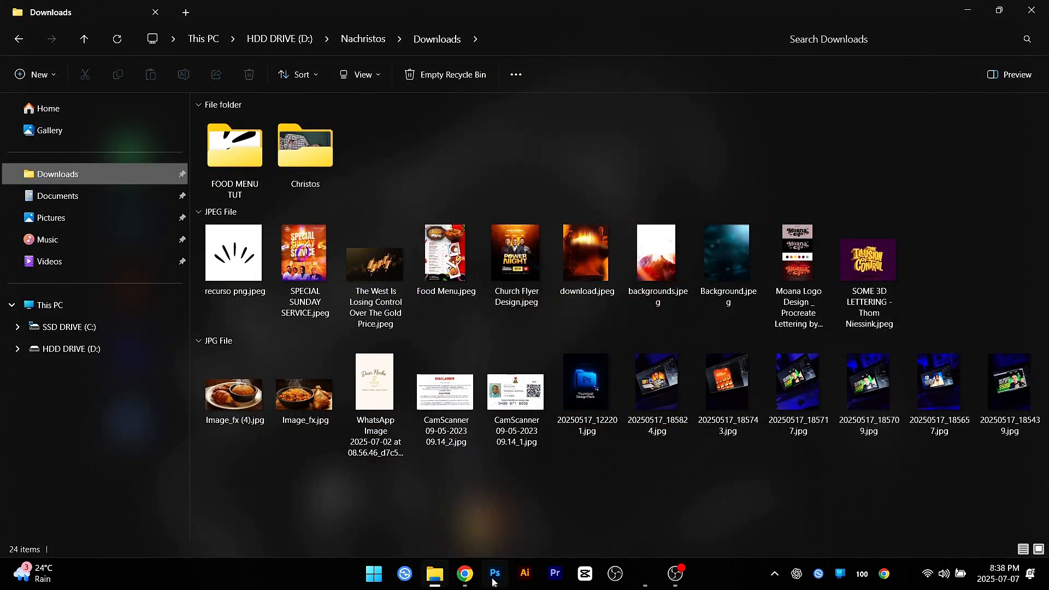
{"action": "left_click", "coordinate": [518, 40]}
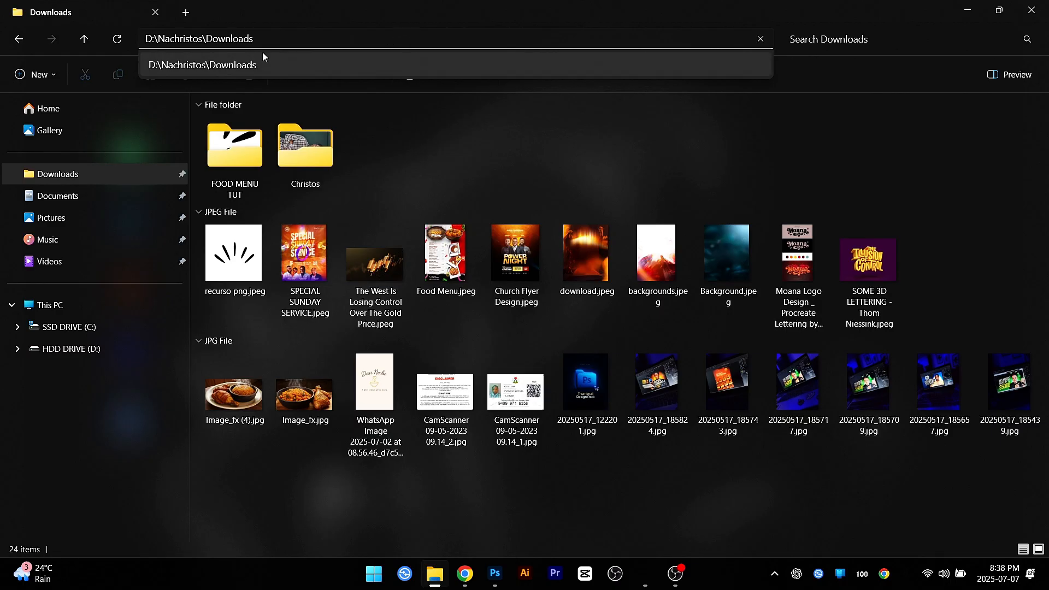
{"action": "key", "text": "BackSpace"}
{"action": "left_click", "coordinate": [306, 66]}
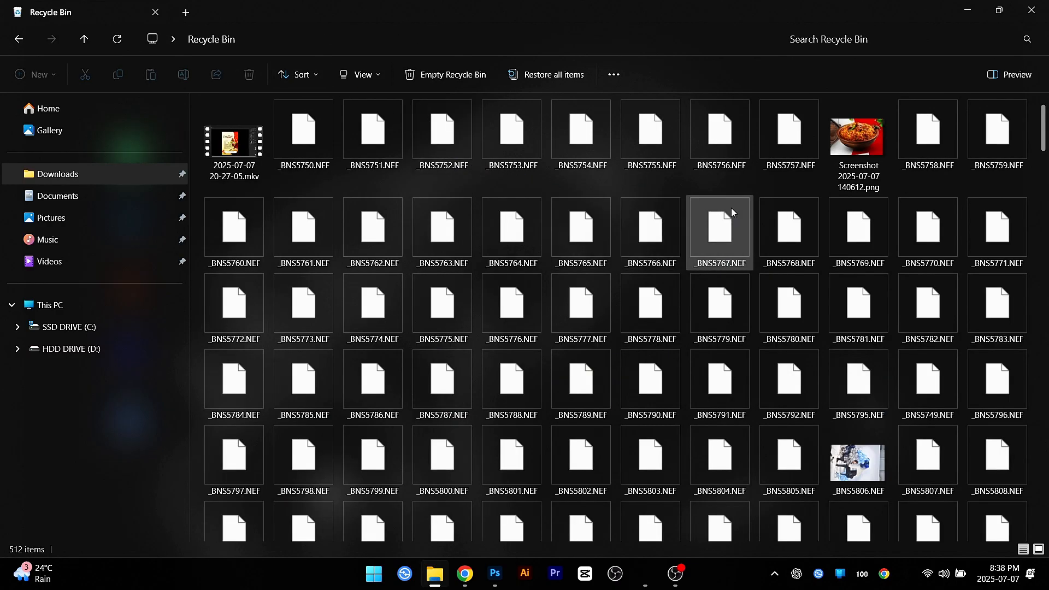
{"action": "scroll", "coordinate": [351, 188], "scroll_direction": "down", "scroll_amount": 5}
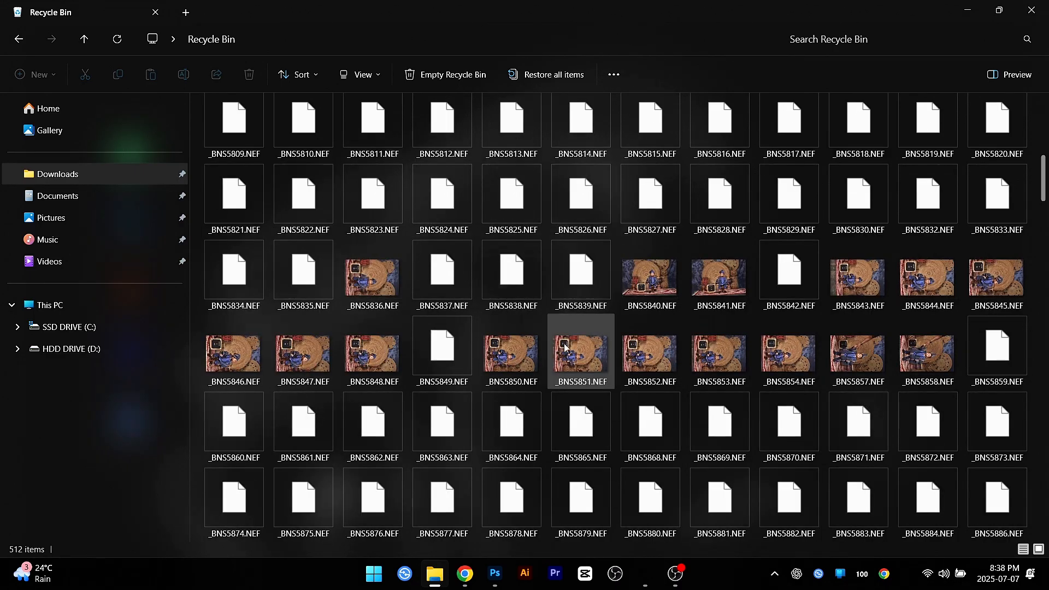
{"action": "scroll", "coordinate": [579, 355], "scroll_direction": "down", "scroll_amount": 4}
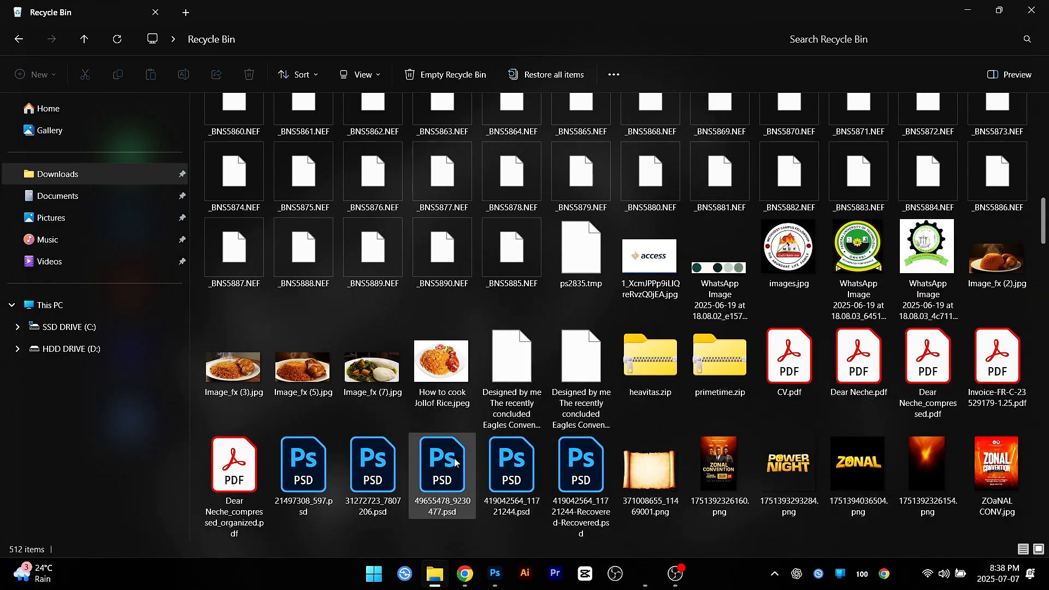
{"action": "left_click", "coordinate": [126, 183]}
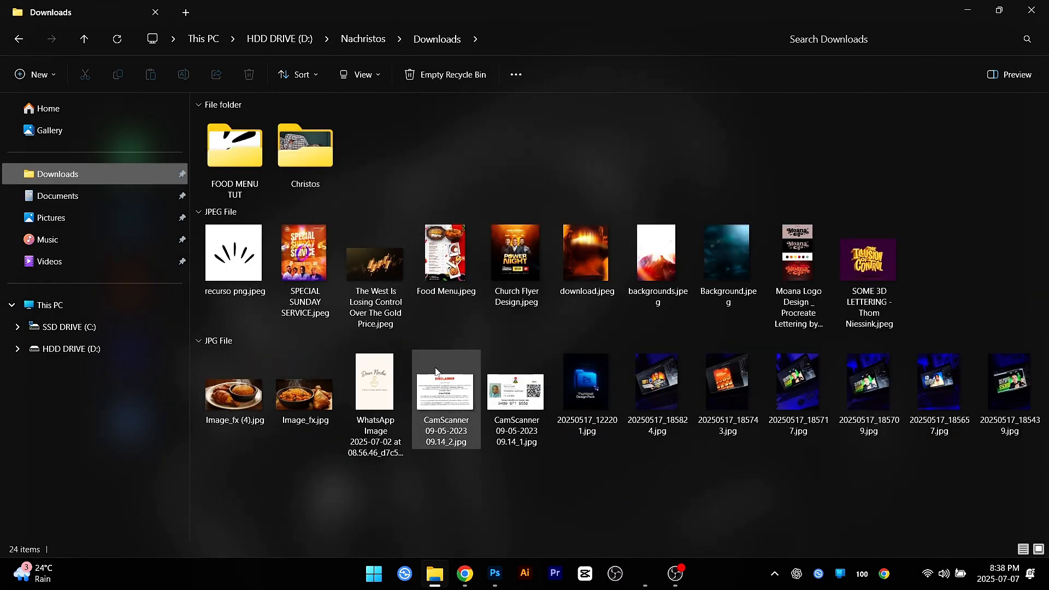
{"action": "left_click_drag", "start_coordinate": [542, 7], "coordinate": [679, 84]}
{"action": "left_click", "coordinate": [494, 573]}
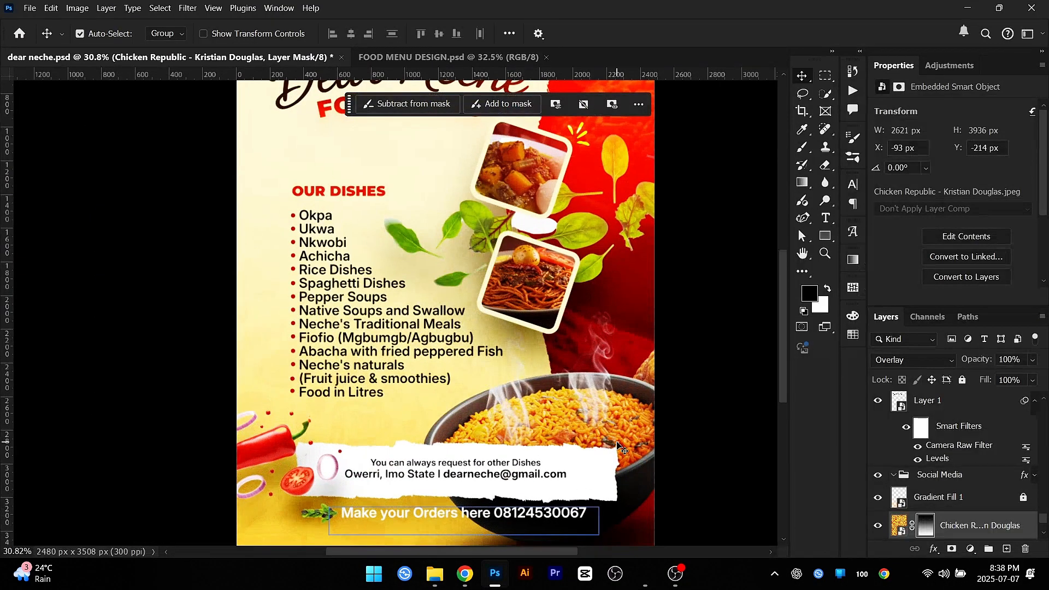
{"action": "left_click", "coordinate": [493, 572]}
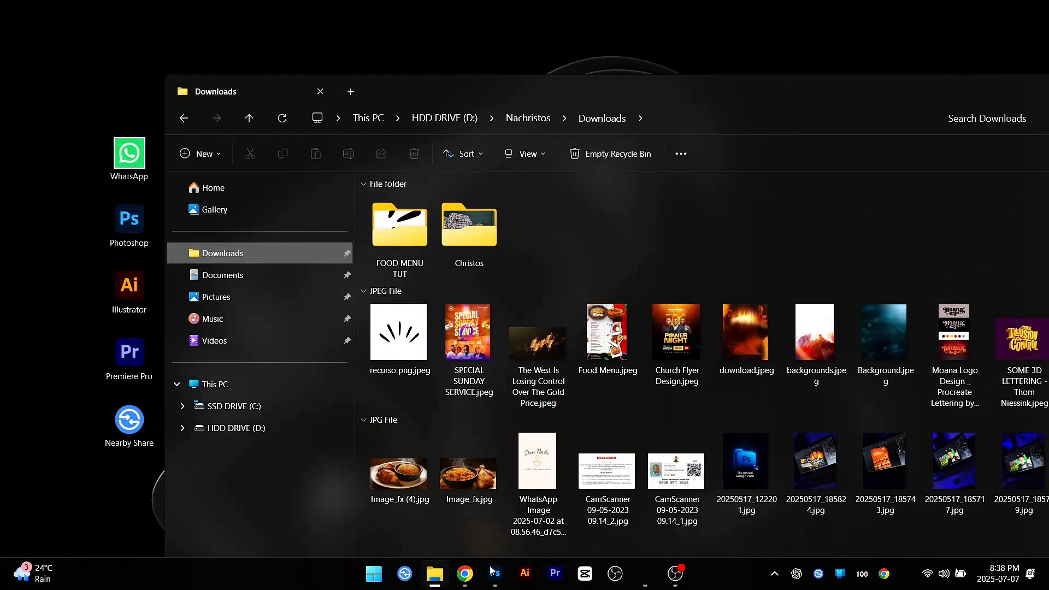
{"action": "double_click", "coordinate": [883, 87]}
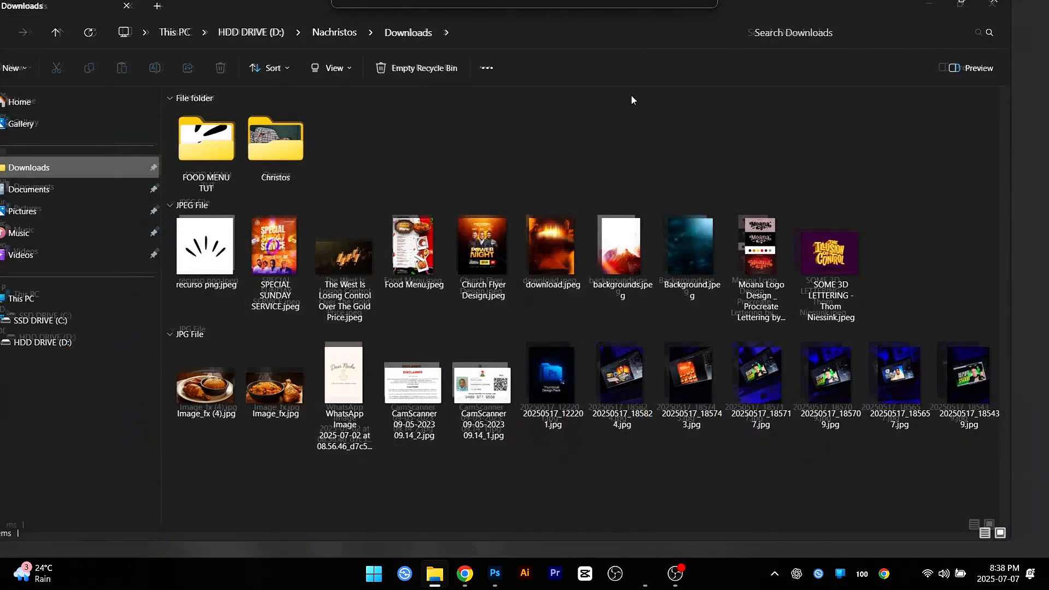
Step: Switch to Chrome, open ImageFX in a new tab and browse My library for the generated leaf arrow images
{"action": "left_click", "coordinate": [469, 575]}
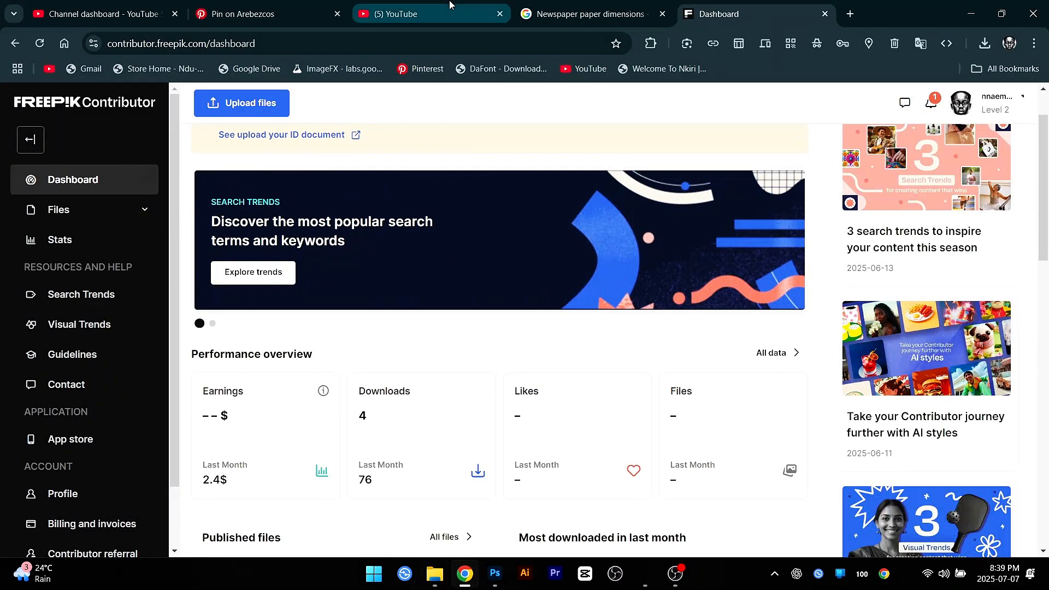
{"action": "left_click", "coordinate": [848, 17]}
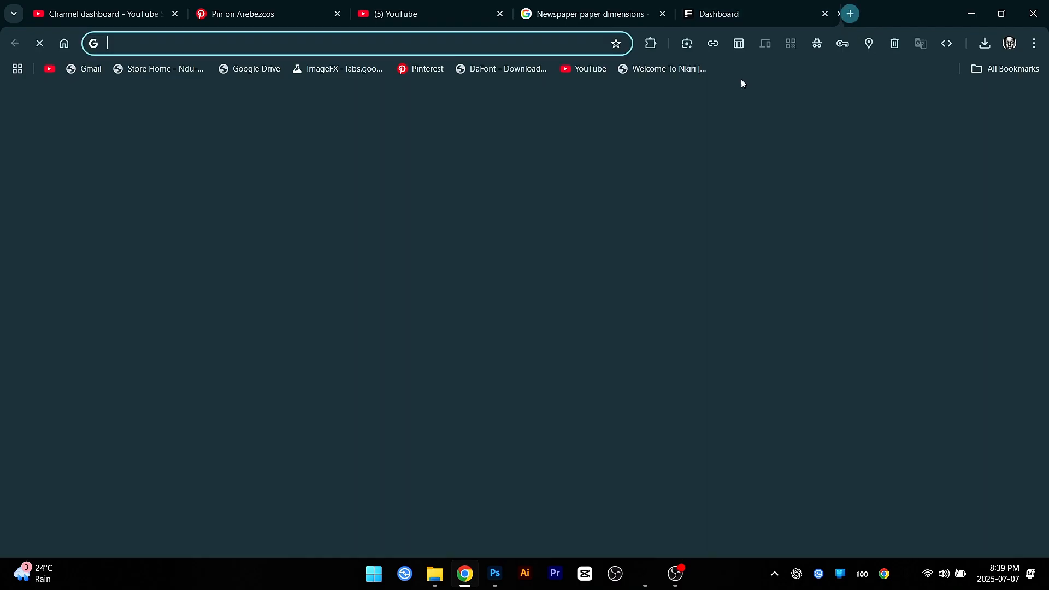
{"action": "left_click", "coordinate": [312, 71]}
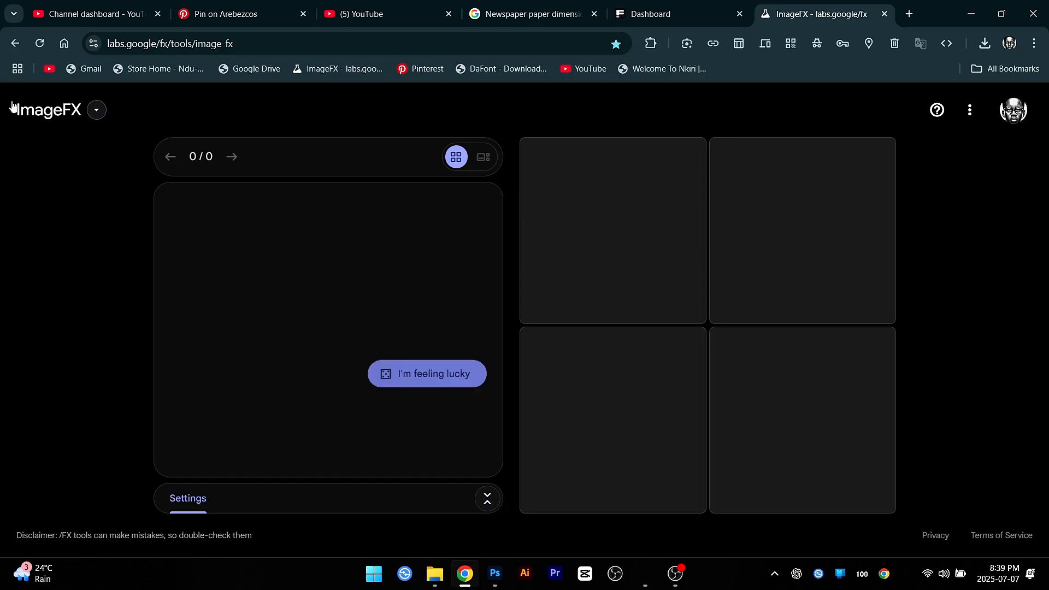
{"action": "left_click", "coordinate": [97, 110]}
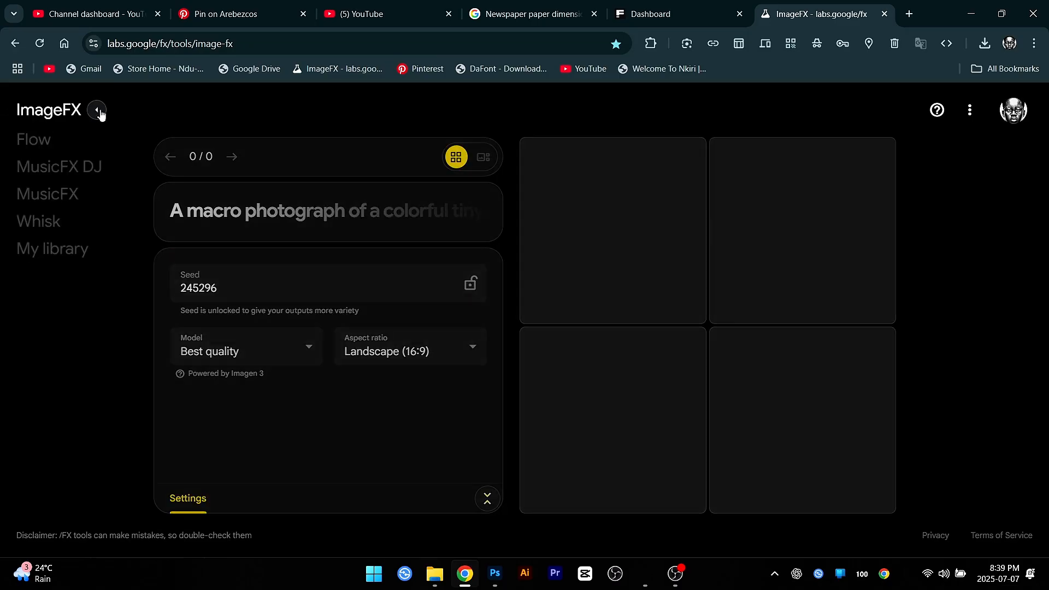
{"action": "left_click", "coordinate": [61, 254]}
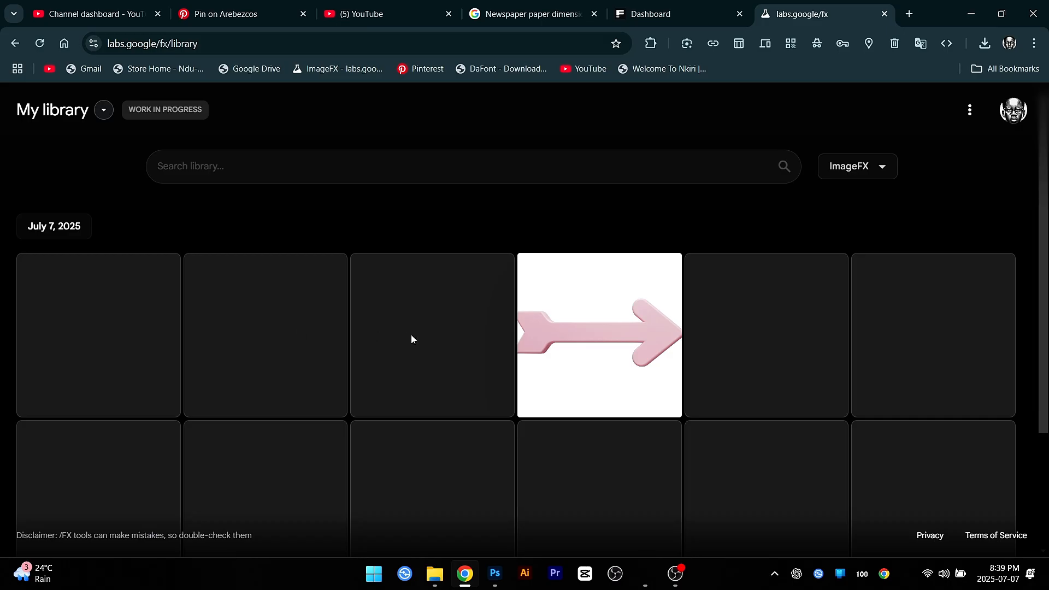
{"action": "scroll", "coordinate": [417, 348], "scroll_direction": "down", "scroll_amount": 1}
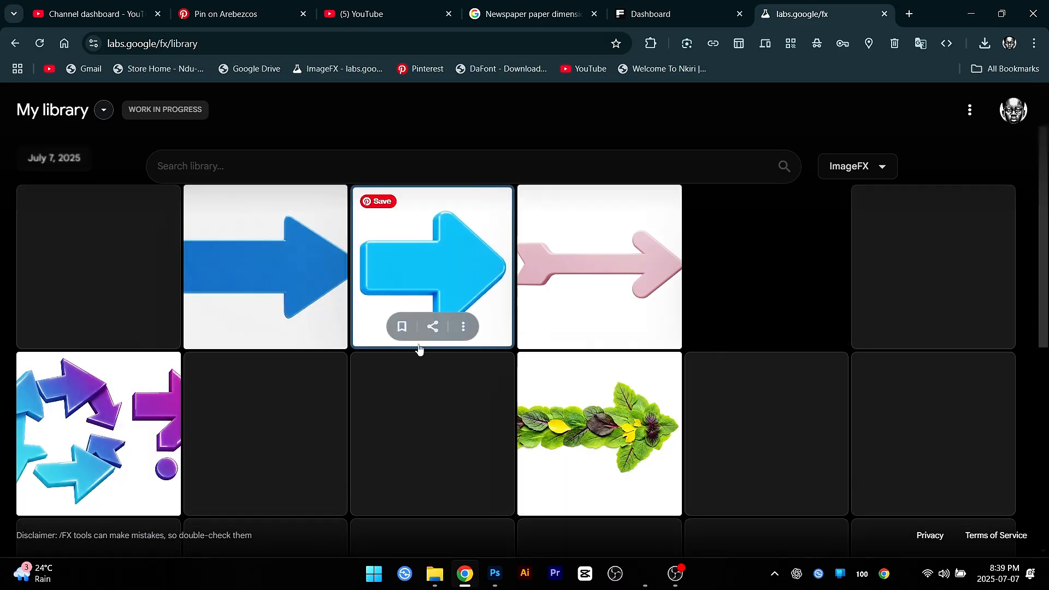
{"action": "scroll", "coordinate": [594, 388], "scroll_direction": "down", "scroll_amount": 1}
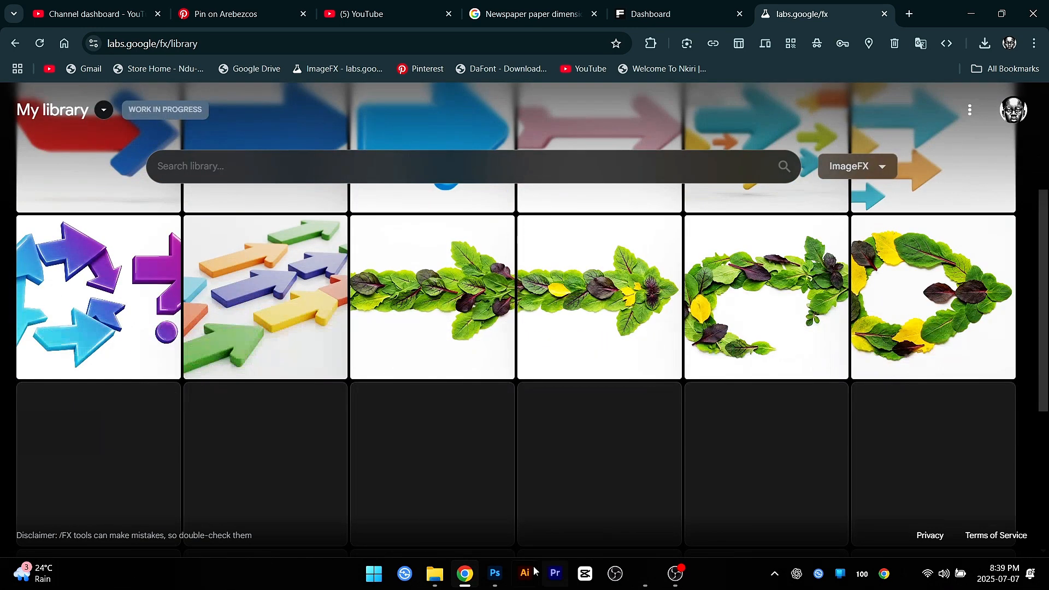
Step: Switch to Photoshop and examine the leaf arrow beside the order line in dear neche.psd up close
{"action": "left_click", "coordinate": [495, 572]}
{"action": "scroll", "coordinate": [326, 518], "scroll_direction": "up", "scroll_amount": 6}
{"action": "scroll", "coordinate": [326, 519], "scroll_direction": "up", "scroll_amount": 3}
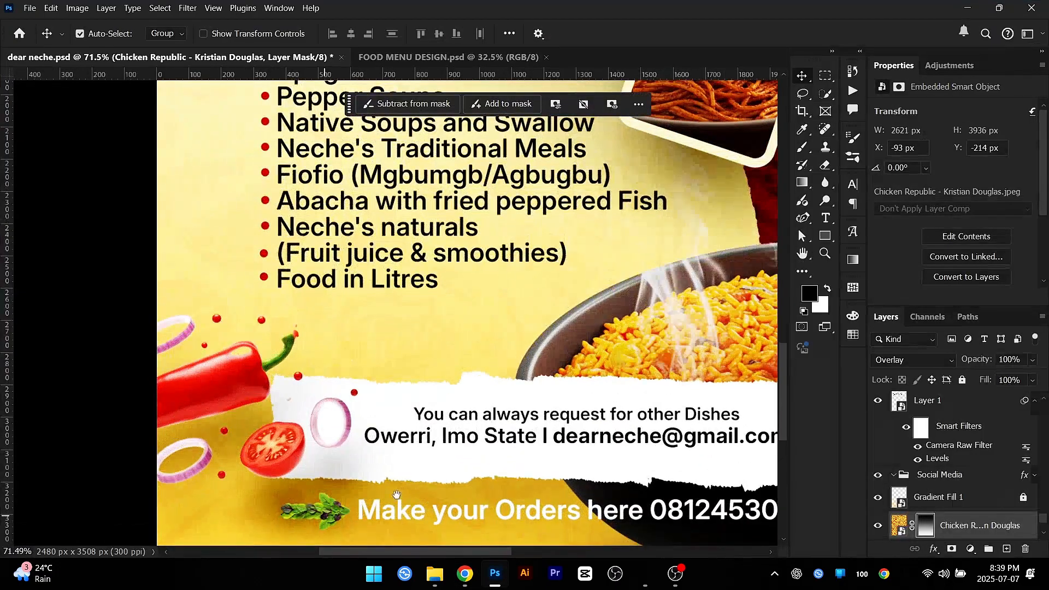
{"action": "scroll", "coordinate": [361, 501], "scroll_direction": "up", "scroll_amount": 2}
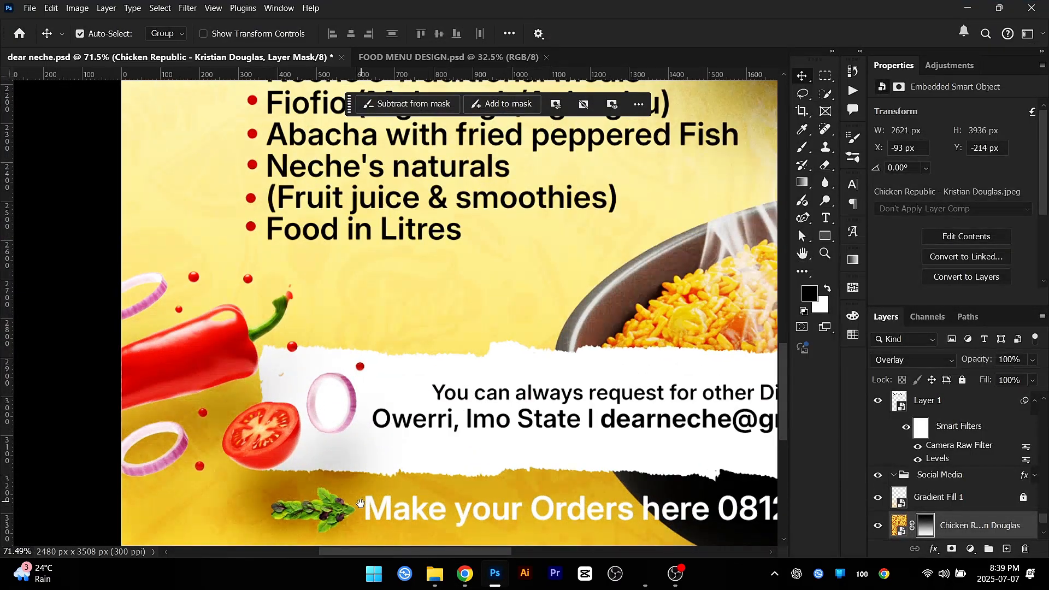
Step: Examine the pepper, tomato, onion rings and leaf arrow around the contact strip on the dear neche.psd flyer
{"action": "left_click_drag", "start_coordinate": [334, 528], "coordinate": [351, 397]}
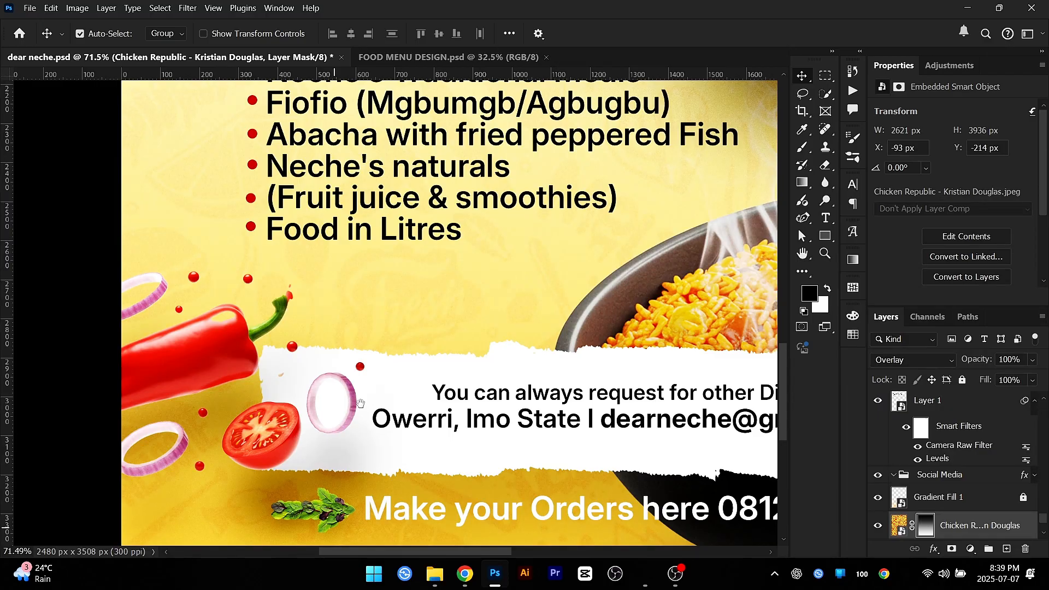
{"action": "scroll", "coordinate": [342, 393], "scroll_direction": "up", "scroll_amount": 5}
{"action": "scroll", "coordinate": [342, 400], "scroll_direction": "down", "scroll_amount": 6}
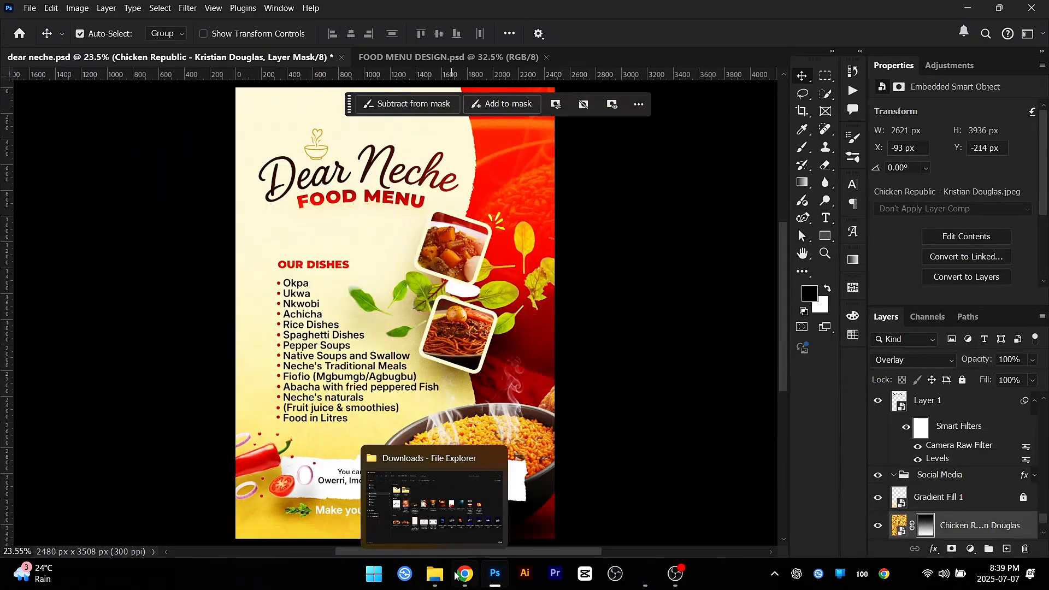
Step: Switch to Chrome and look through the ImageFX library's generated leaf arrows, vegetables, peppers, plated dishes and smoke images
{"action": "left_click", "coordinate": [464, 574]}
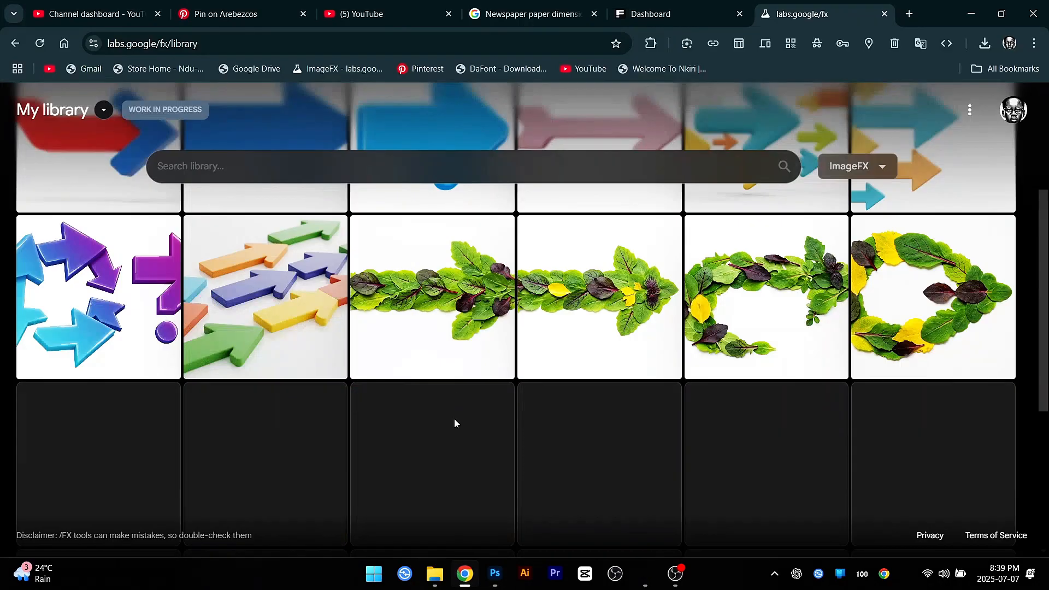
{"action": "scroll", "coordinate": [433, 385], "scroll_direction": "down", "scroll_amount": 4}
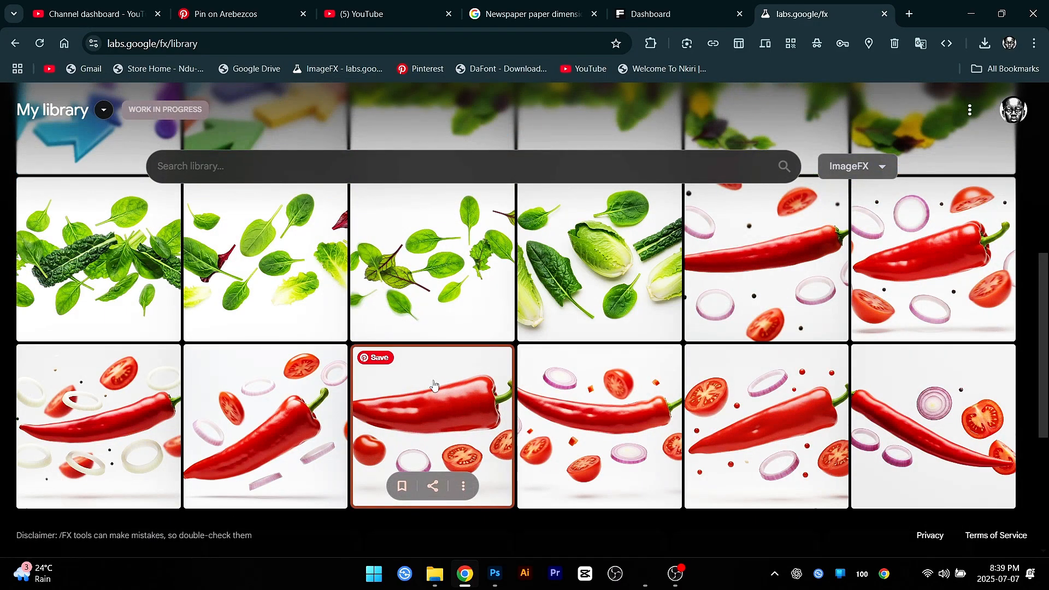
{"action": "scroll", "coordinate": [756, 223], "scroll_direction": "down", "scroll_amount": 4}
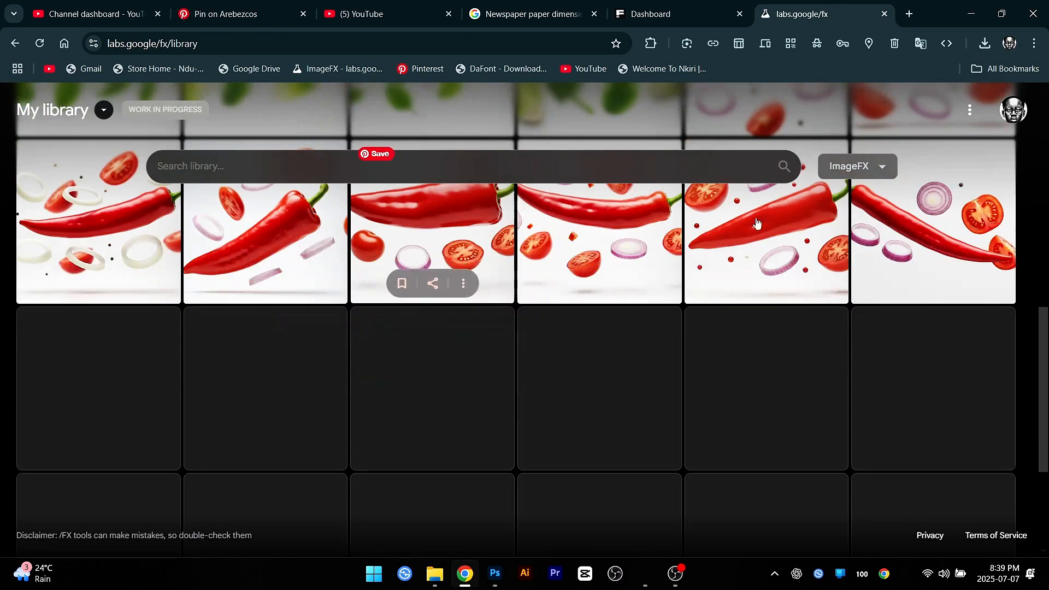
{"action": "mouse_move", "coordinate": [797, 297]}
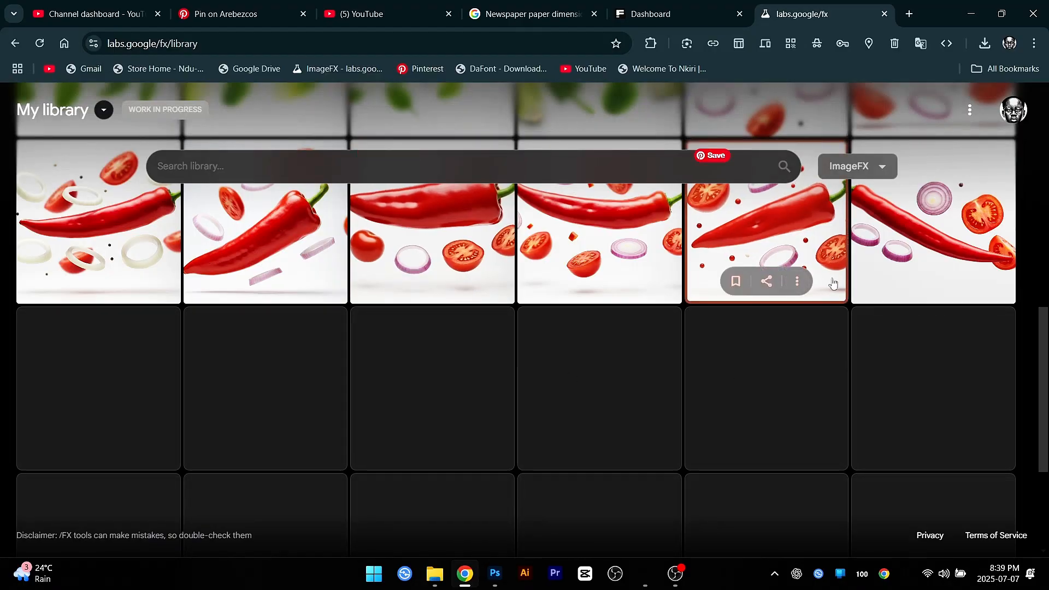
{"action": "scroll", "coordinate": [592, 311], "scroll_direction": "up", "scroll_amount": 5}
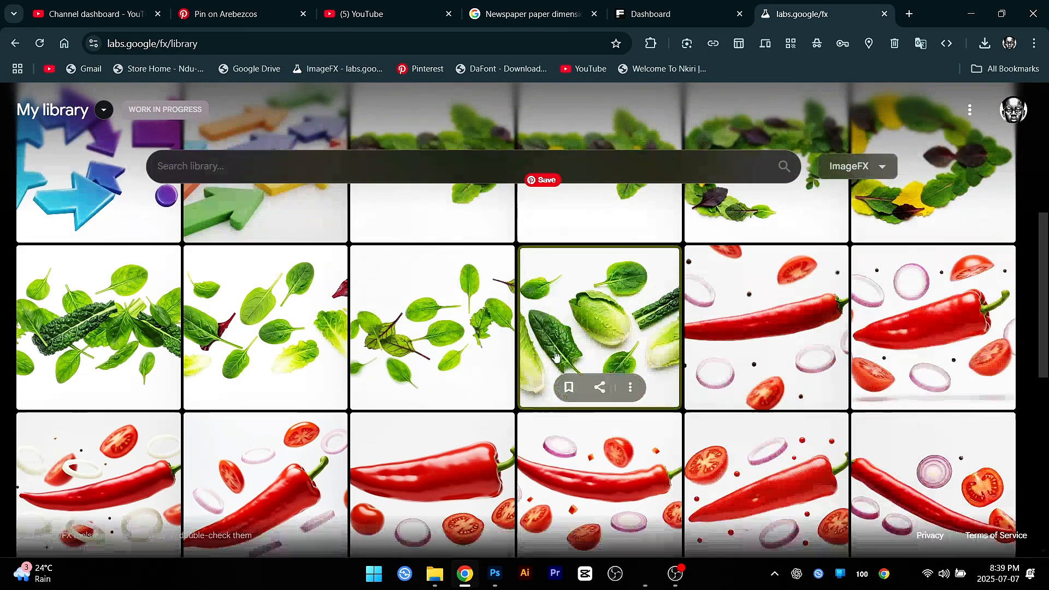
{"action": "scroll", "coordinate": [548, 368], "scroll_direction": "down", "scroll_amount": 6}
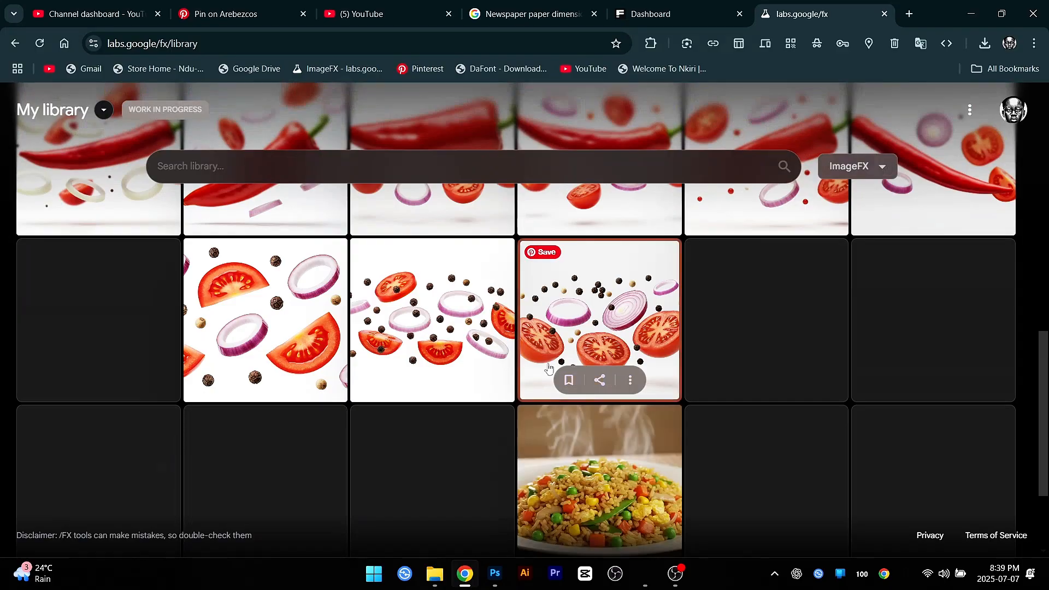
{"action": "scroll", "coordinate": [494, 369], "scroll_direction": "down", "scroll_amount": 2}
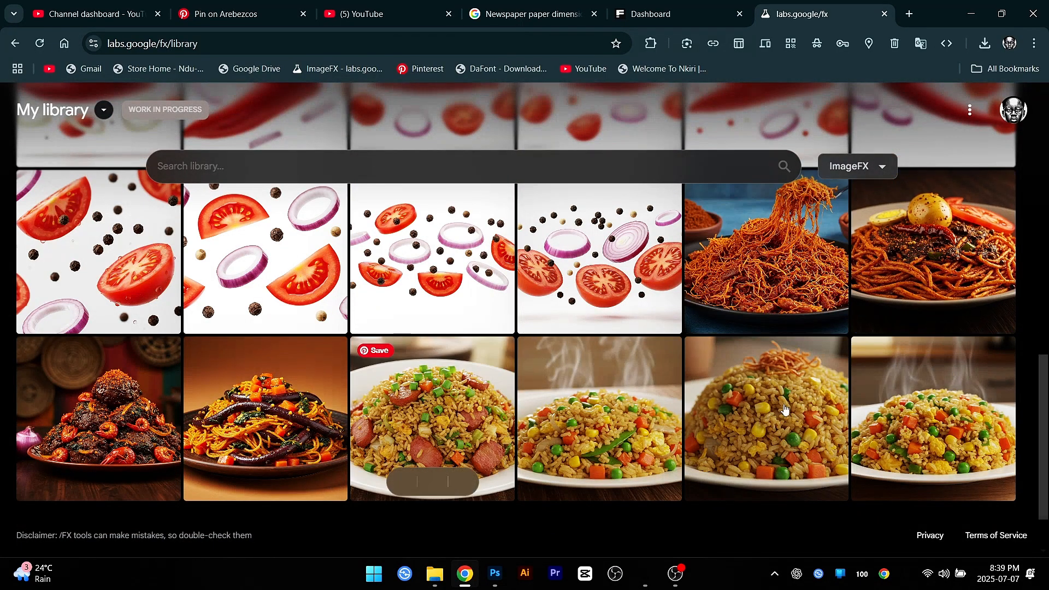
{"action": "scroll", "coordinate": [803, 407], "scroll_direction": "down", "scroll_amount": 2}
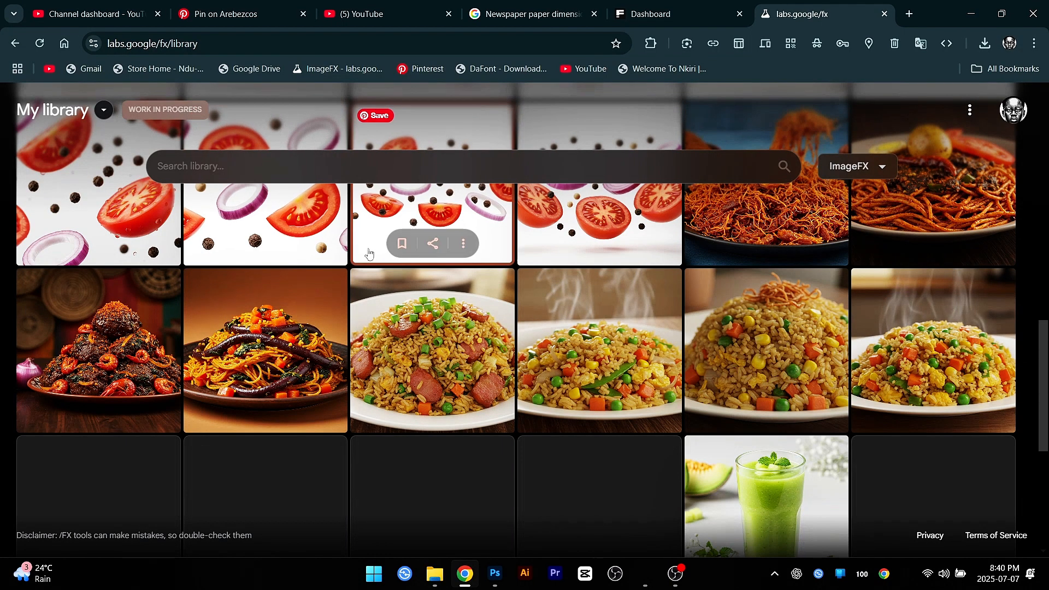
{"action": "scroll", "coordinate": [369, 253], "scroll_direction": "down", "scroll_amount": 1}
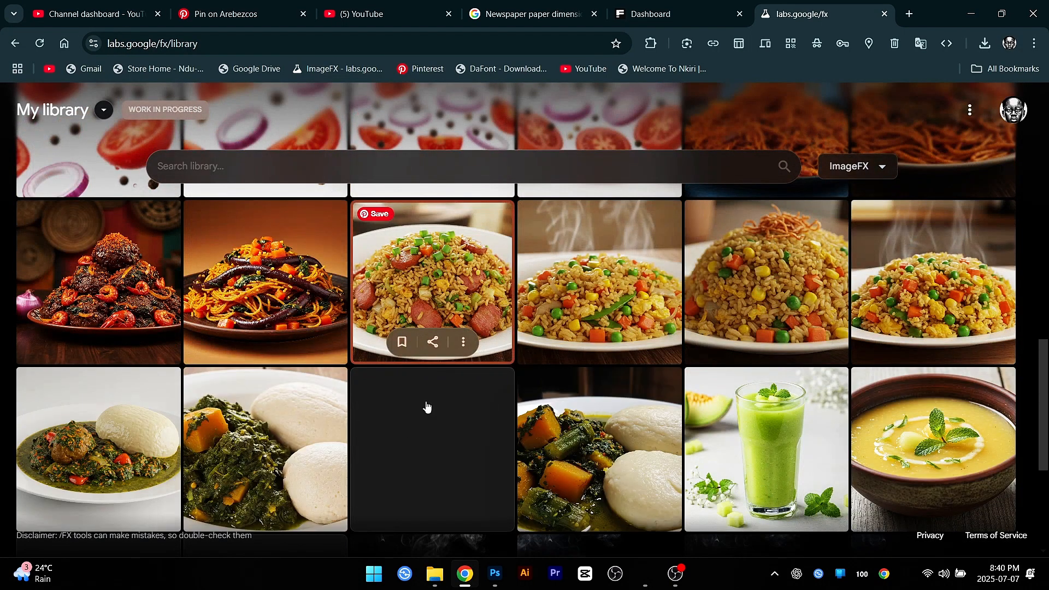
{"action": "scroll", "coordinate": [427, 407], "scroll_direction": "up", "scroll_amount": 7}
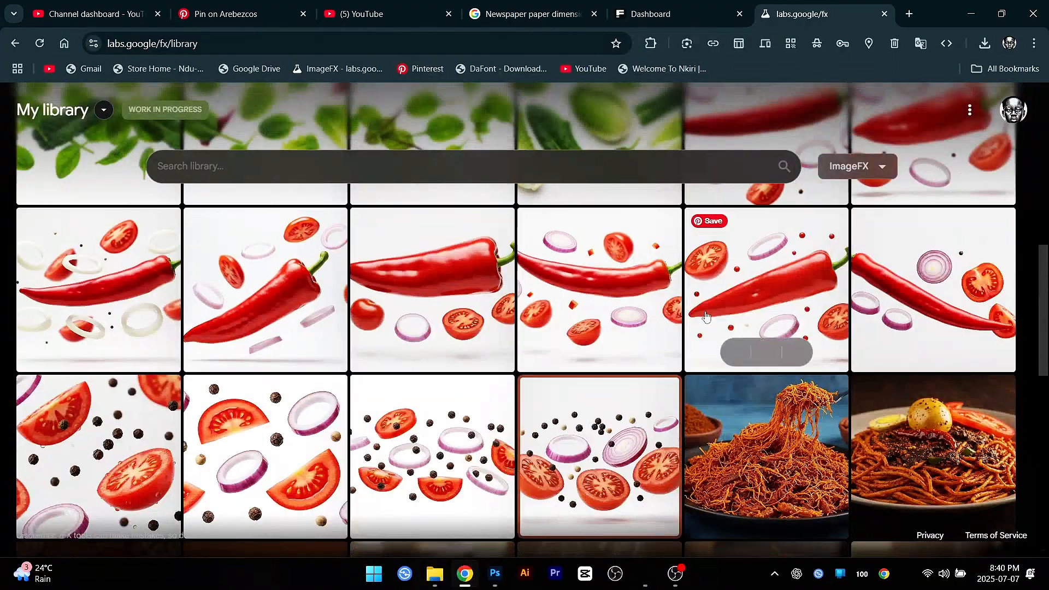
{"action": "scroll", "coordinate": [470, 270], "scroll_direction": "down", "scroll_amount": 10}
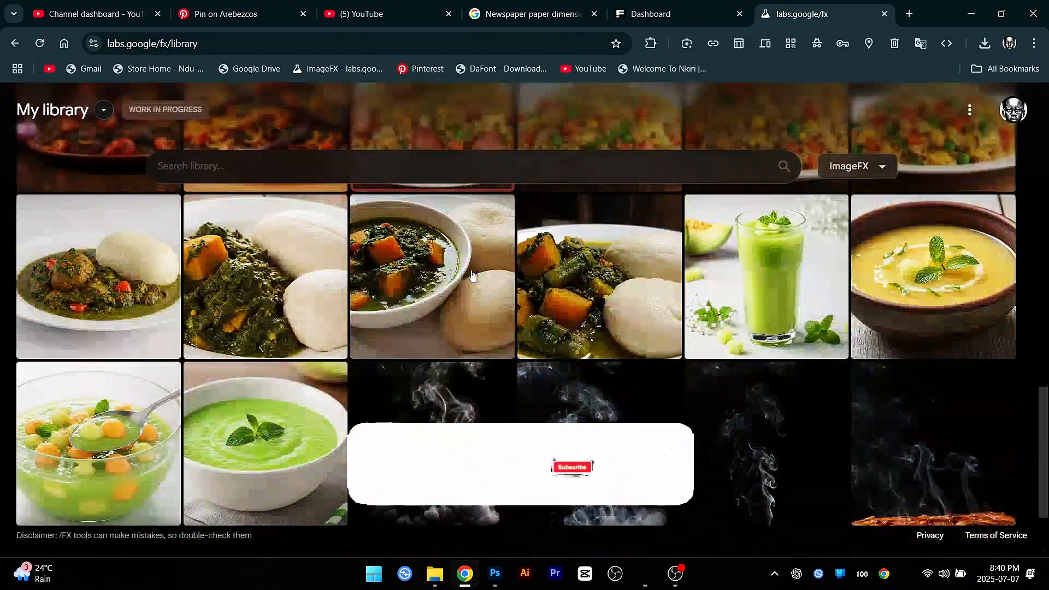
{"action": "scroll", "coordinate": [361, 279], "scroll_direction": "down", "scroll_amount": 1}
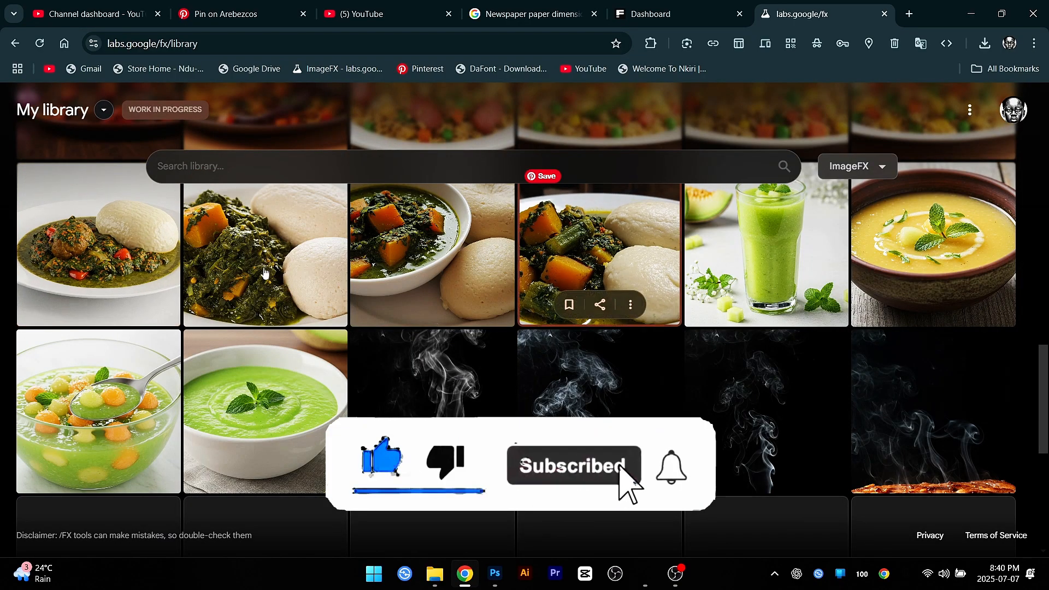
{"action": "scroll", "coordinate": [328, 281], "scroll_direction": "down", "scroll_amount": 3}
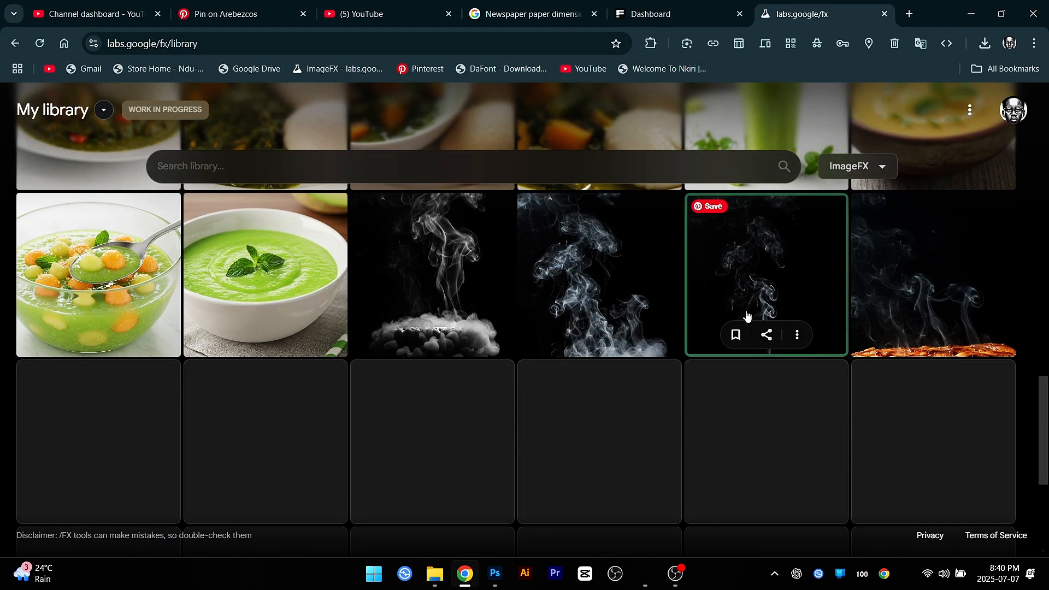
Step: Switch back to Photoshop and inspect the steam and rice pot on the dear neche.psd flyer
{"action": "left_click", "coordinate": [495, 573]}
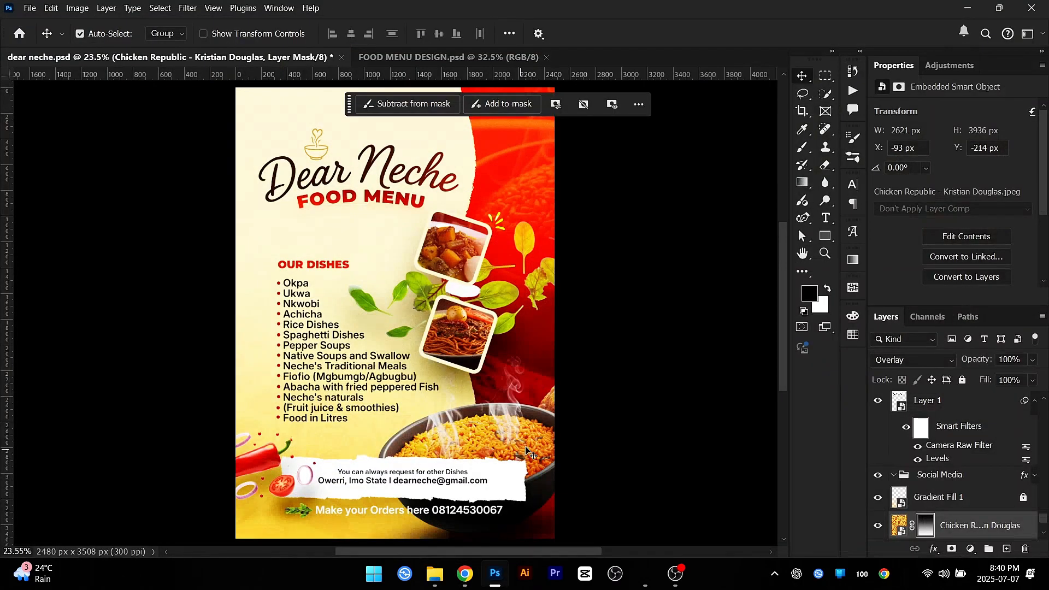
{"action": "scroll", "coordinate": [535, 442], "scroll_direction": "up", "scroll_amount": 3}
{"action": "scroll", "coordinate": [535, 441], "scroll_direction": "down", "scroll_amount": 3}
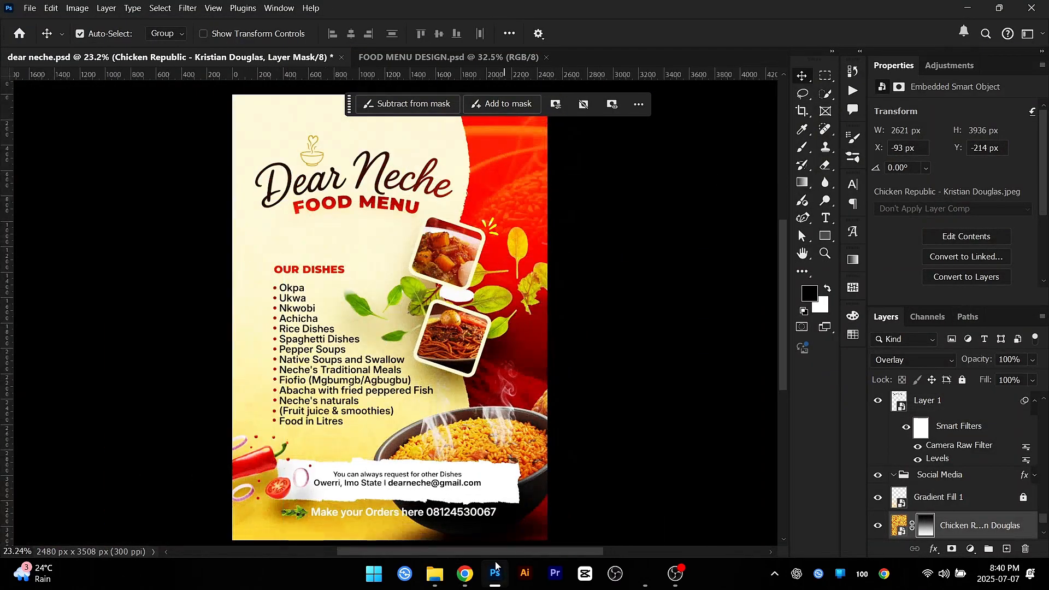
Step: Return to Chrome and browse the ImageFX library's soups, mixed plates and steaming rice with chicken images
{"action": "mouse_move", "coordinate": [463, 578]}
{"action": "left_click", "coordinate": [492, 505]}
{"action": "scroll", "coordinate": [650, 368], "scroll_direction": "down", "scroll_amount": 3}
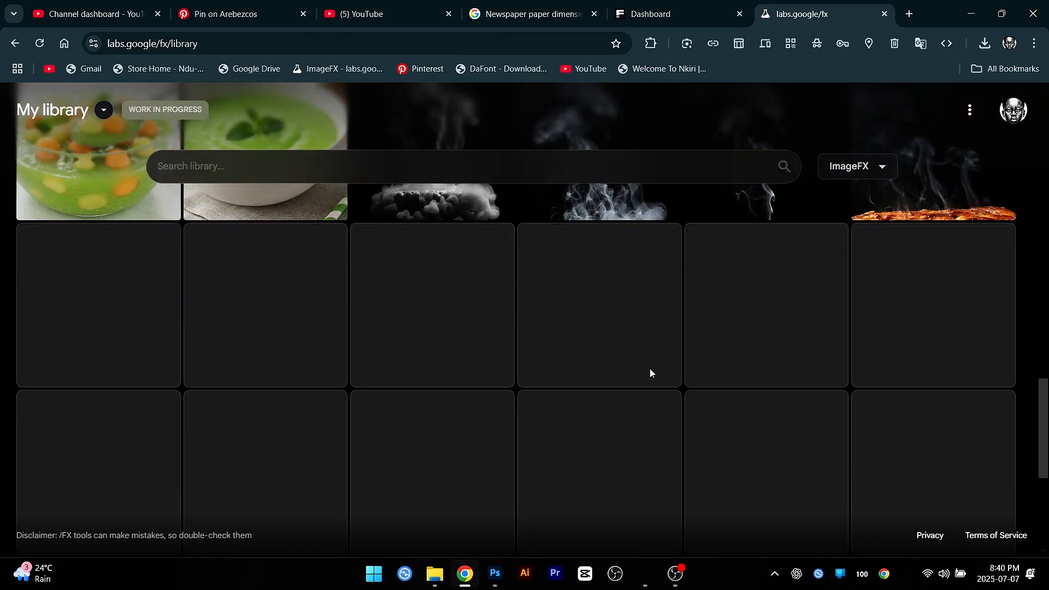
{"action": "scroll", "coordinate": [650, 373], "scroll_direction": "down", "scroll_amount": 3}
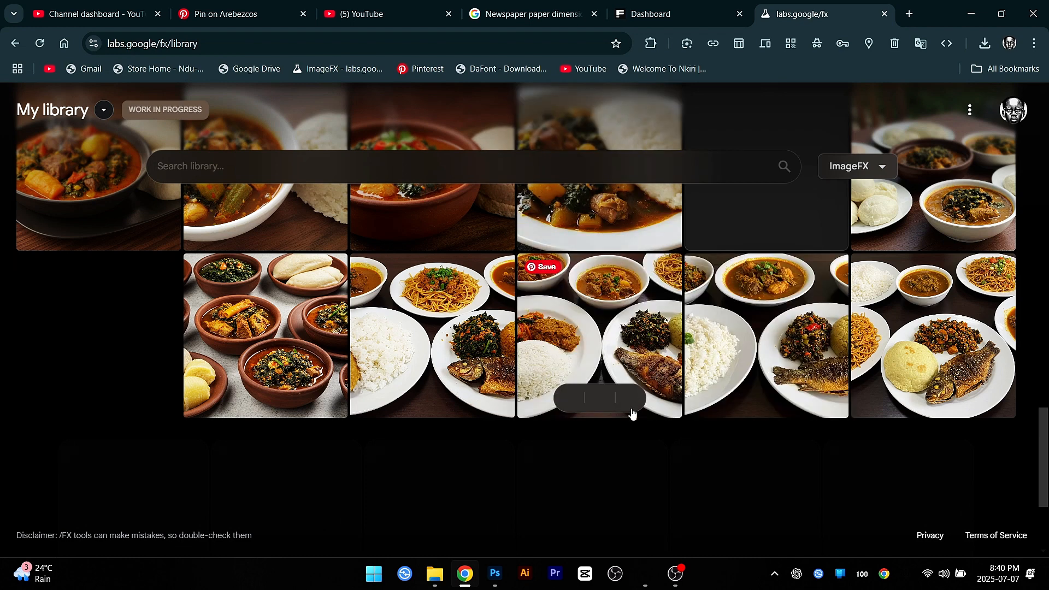
{"action": "scroll", "coordinate": [633, 414], "scroll_direction": "down", "scroll_amount": 3}
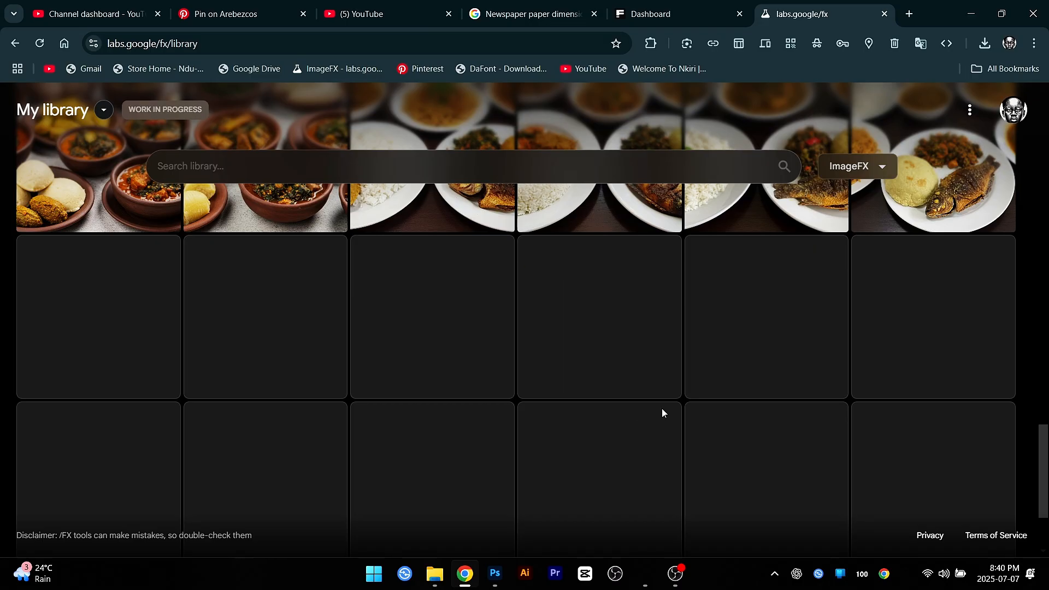
{"action": "left_click", "coordinate": [685, 575]}
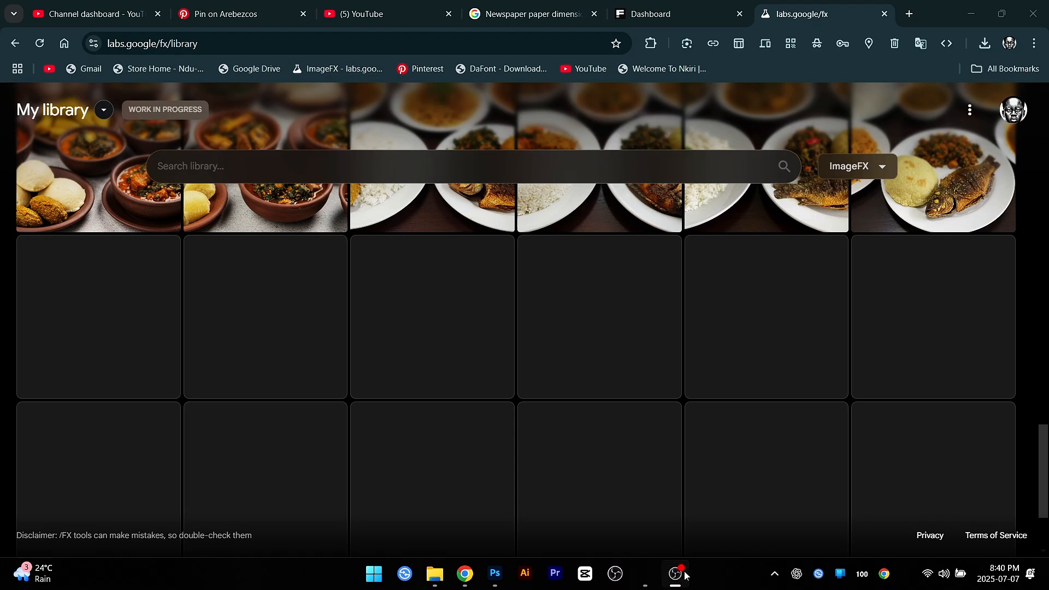
{"action": "left_click", "coordinate": [685, 575]}
{"action": "scroll", "coordinate": [602, 451], "scroll_direction": "down", "scroll_amount": 3}
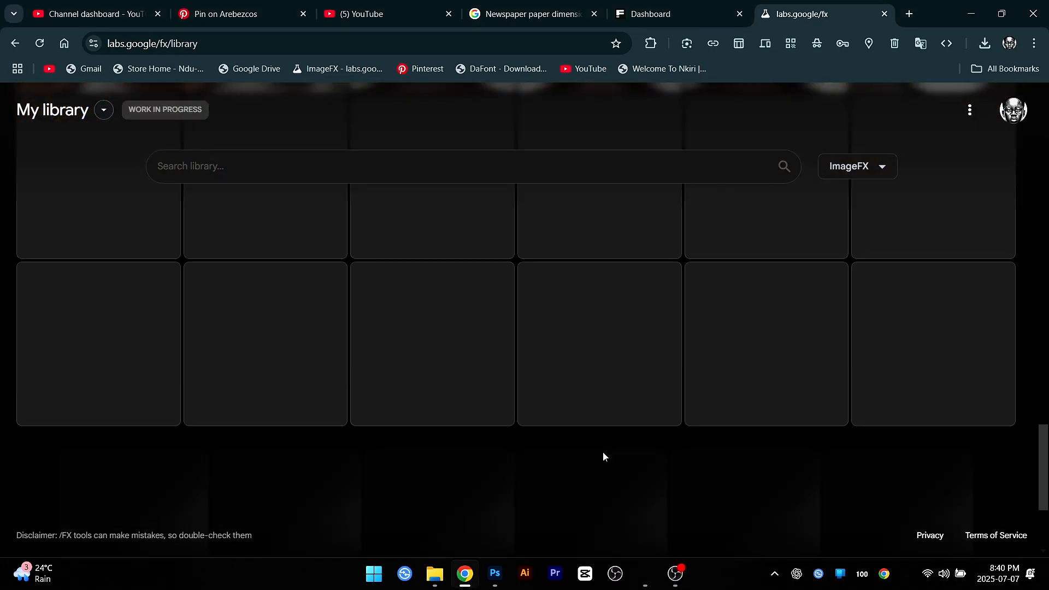
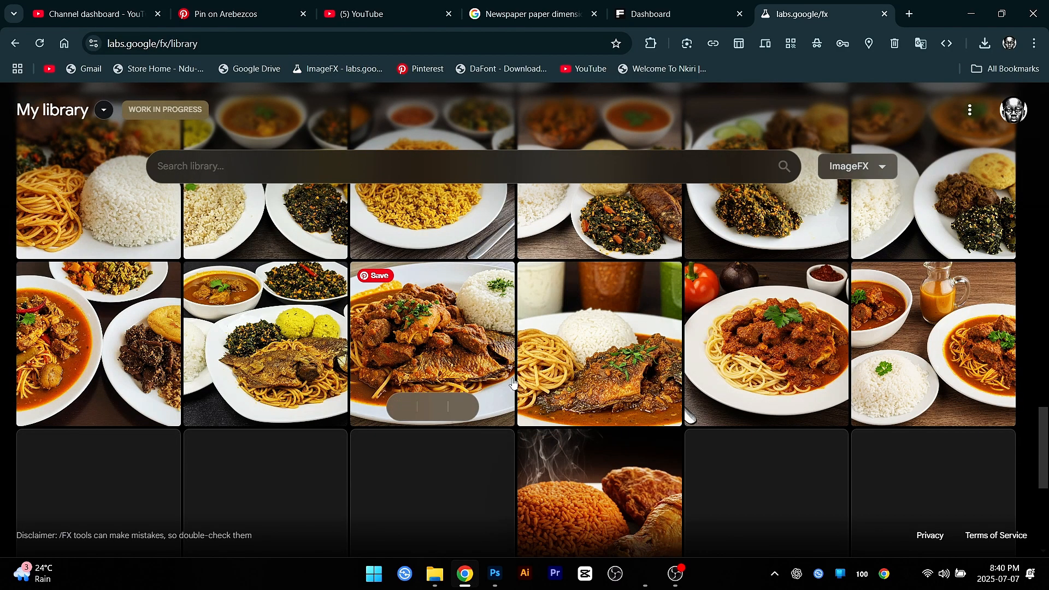
{"action": "scroll", "coordinate": [512, 378], "scroll_direction": "down", "scroll_amount": 3}
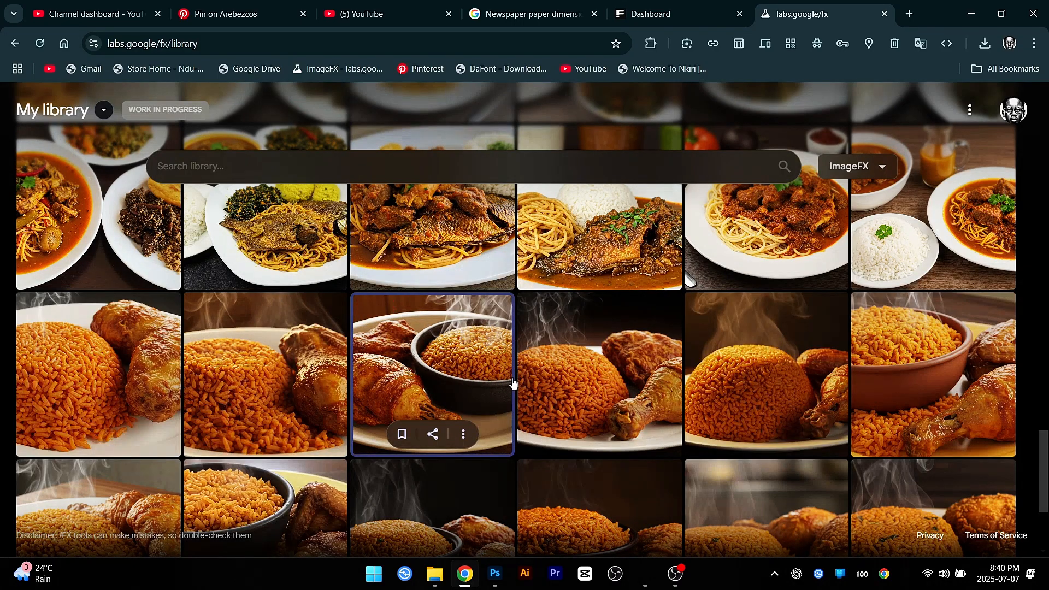
{"action": "scroll", "coordinate": [419, 369], "scroll_direction": "down", "scroll_amount": 2}
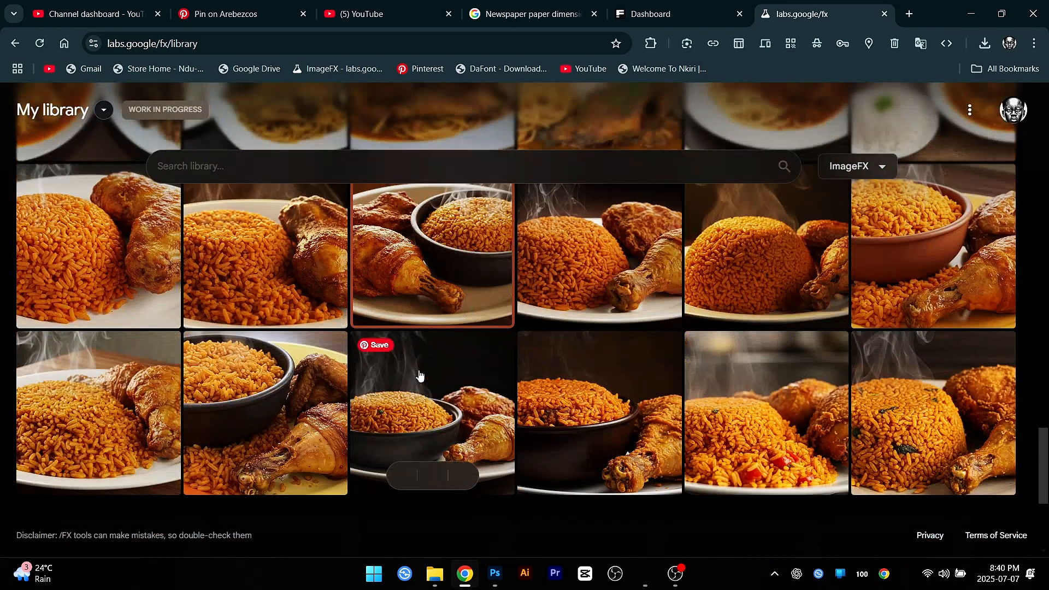
{"action": "scroll", "coordinate": [420, 374], "scroll_direction": "down", "scroll_amount": 3}
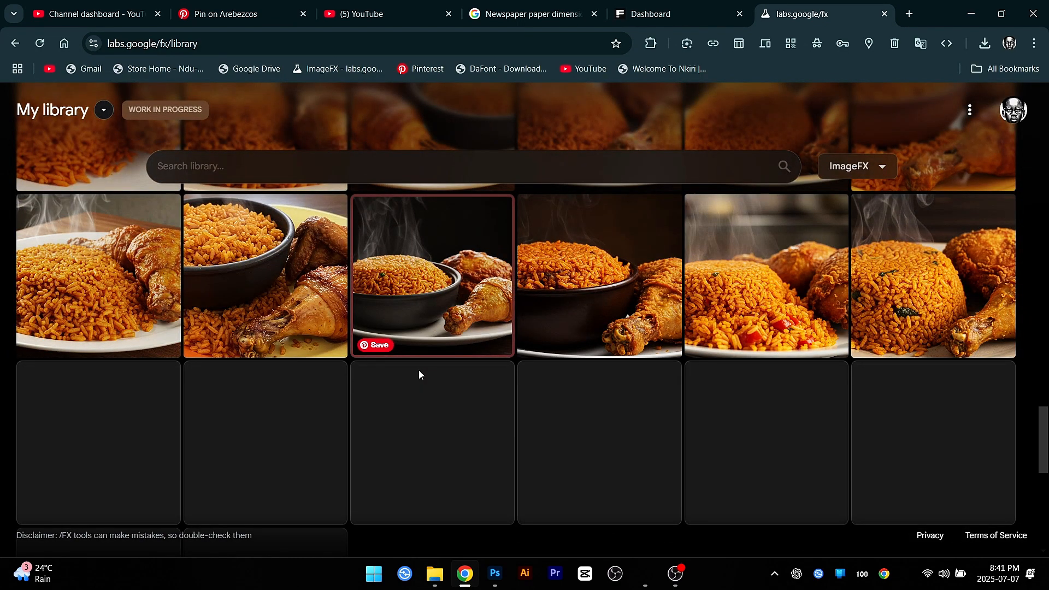
{"action": "scroll", "coordinate": [418, 374], "scroll_direction": "up", "scroll_amount": 3}
{"action": "scroll", "coordinate": [604, 417], "scroll_direction": "up", "scroll_amount": 1}
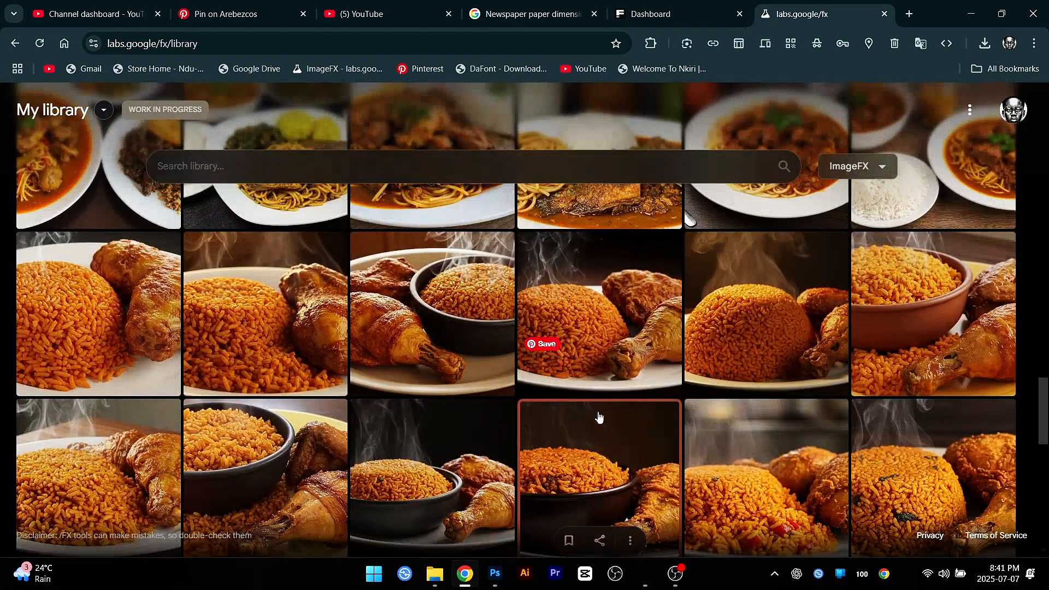
{"action": "scroll", "coordinate": [600, 418], "scroll_direction": "down", "scroll_amount": 2}
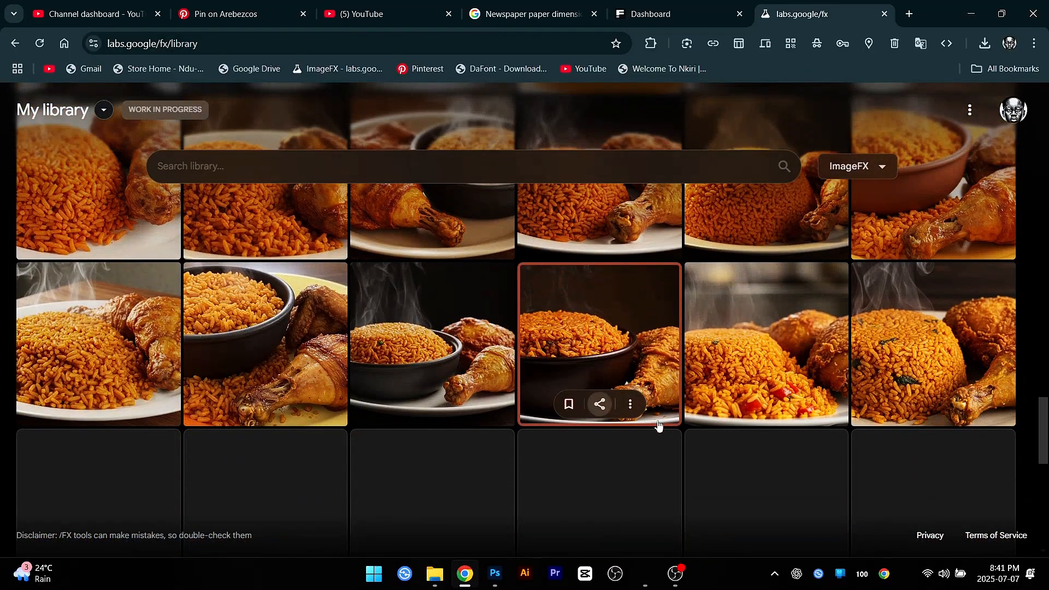
{"action": "scroll", "coordinate": [661, 426], "scroll_direction": "down", "scroll_amount": 3}
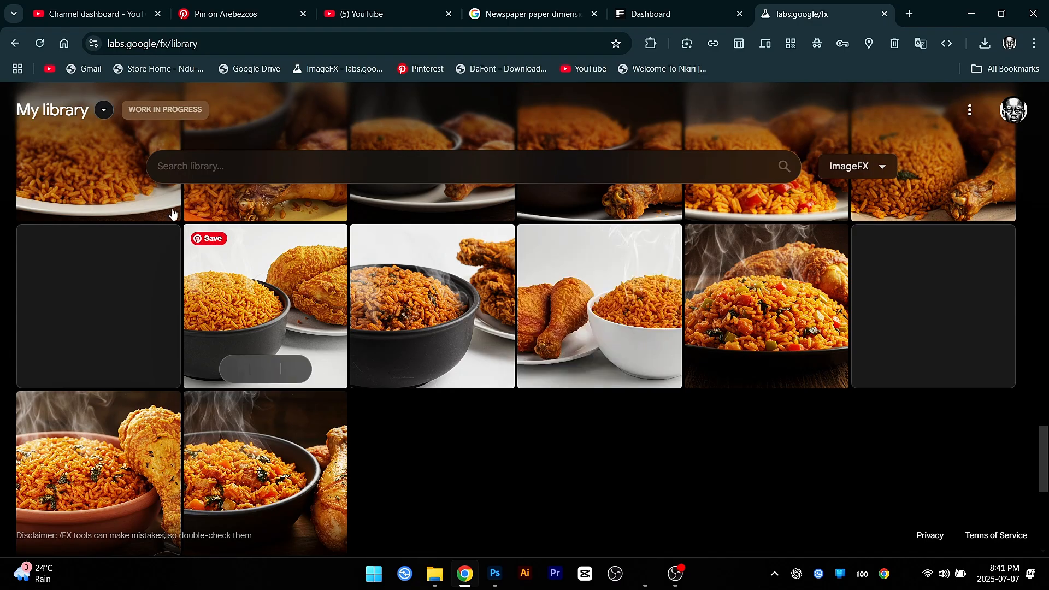
Step: Review the rice bowl images and open the download options for the dark bowl with chicken on a white background
{"action": "left_click", "coordinate": [265, 367]}
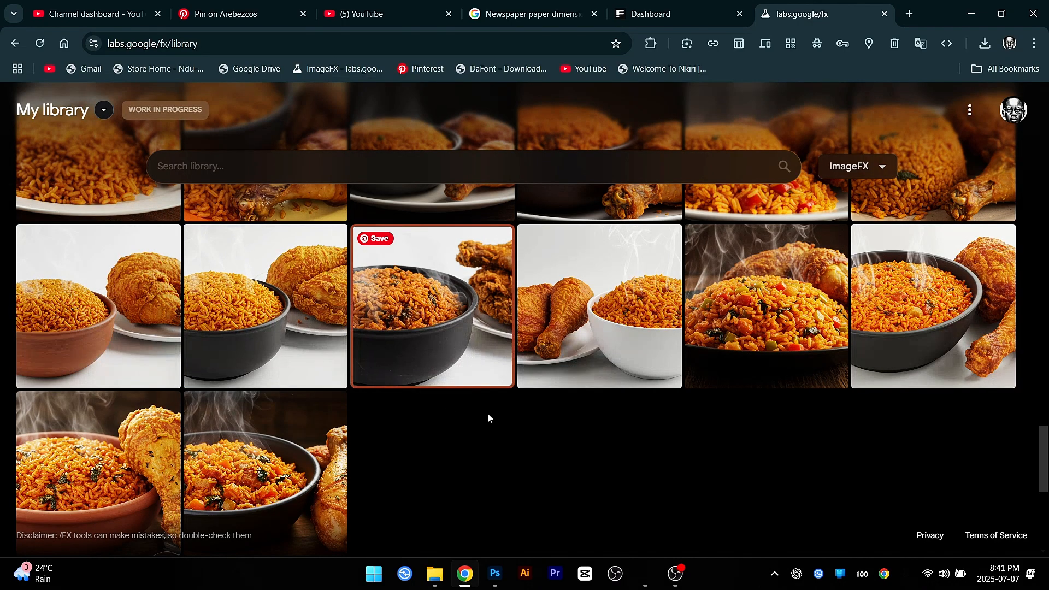
{"action": "scroll", "coordinate": [568, 437], "scroll_direction": "down", "scroll_amount": 1}
{"action": "scroll", "coordinate": [538, 421], "scroll_direction": "down", "scroll_amount": 1}
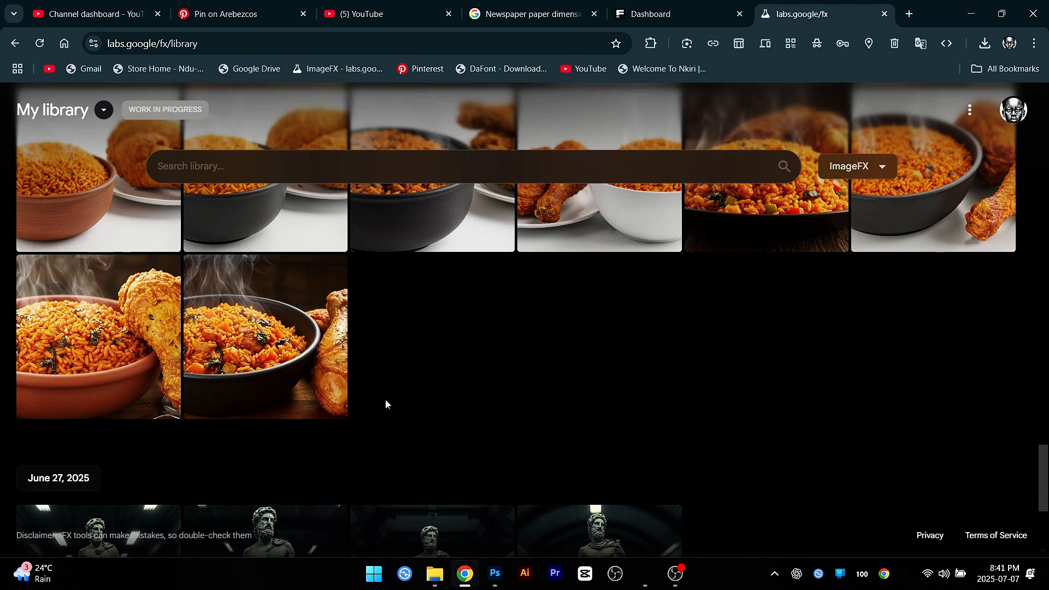
{"action": "scroll", "coordinate": [377, 398], "scroll_direction": "up", "scroll_amount": 1}
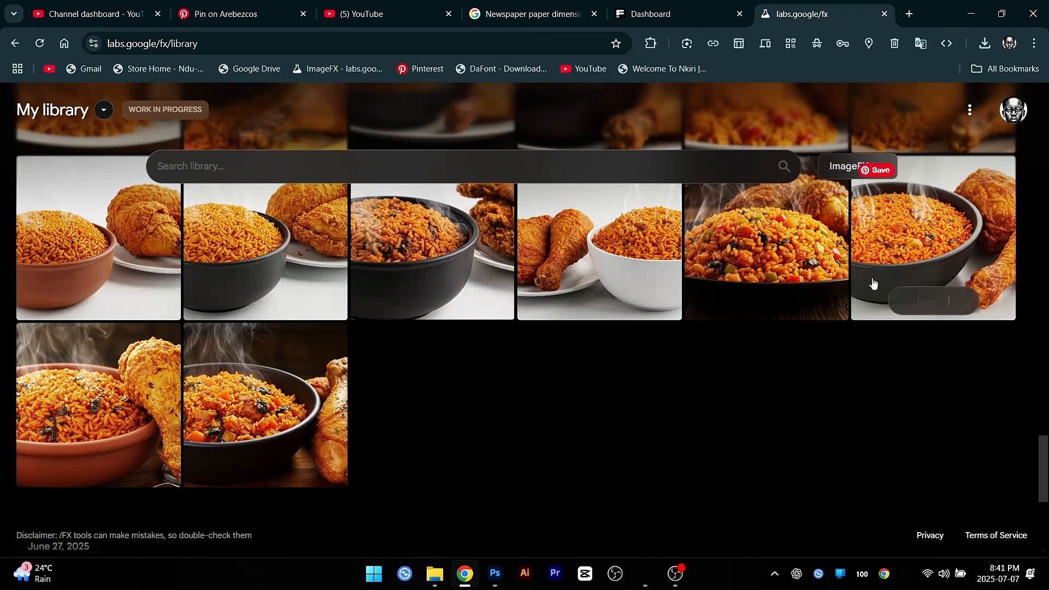
{"action": "left_click", "coordinate": [962, 297]}
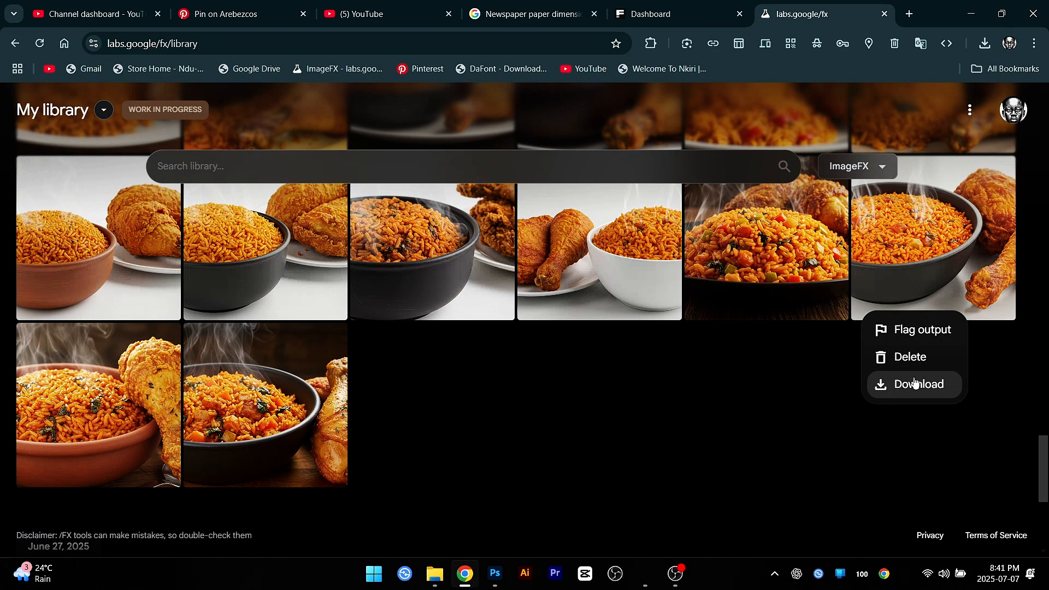
Step: Return to Photoshop and switch to the FOOD MENU DESIGN.psd document
{"action": "left_click", "coordinate": [969, 15]}
{"action": "scroll", "coordinate": [462, 448], "scroll_direction": "up", "scroll_amount": 3}
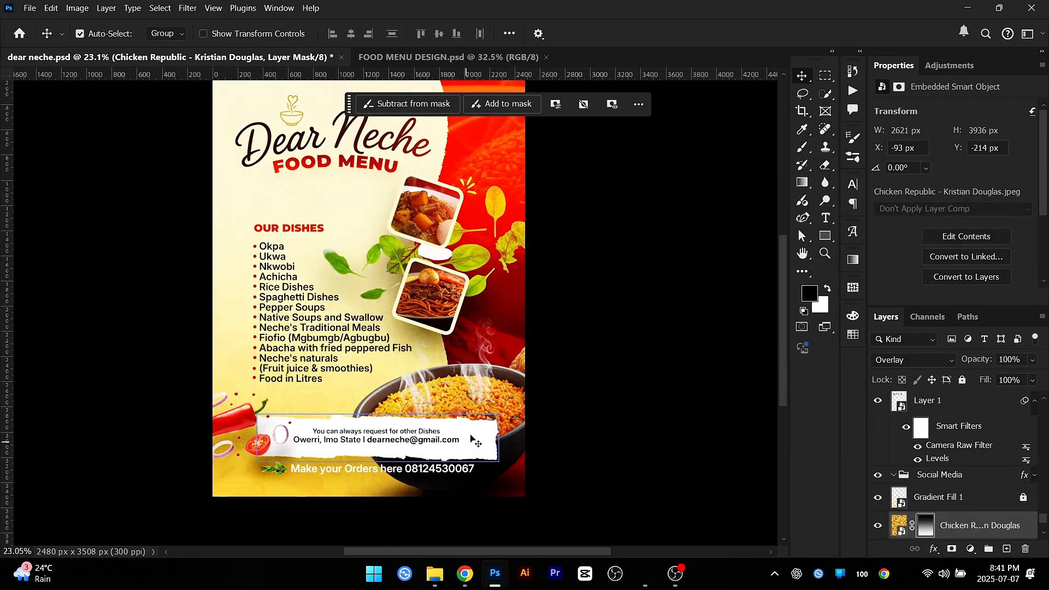
{"action": "left_click", "coordinate": [426, 57]}
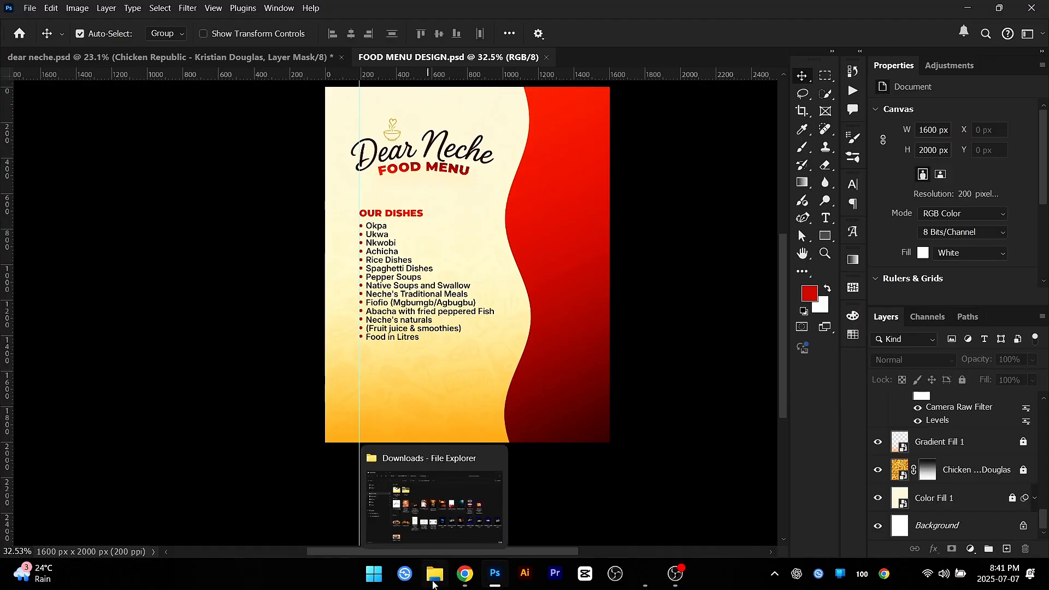
Step: Place Image_fx (1).jpg from the Downloads folder onto the food menu flyer and remove its background
{"action": "left_click", "coordinate": [435, 573]}
{"action": "left_click_drag", "start_coordinate": [234, 505], "coordinate": [543, 345]}
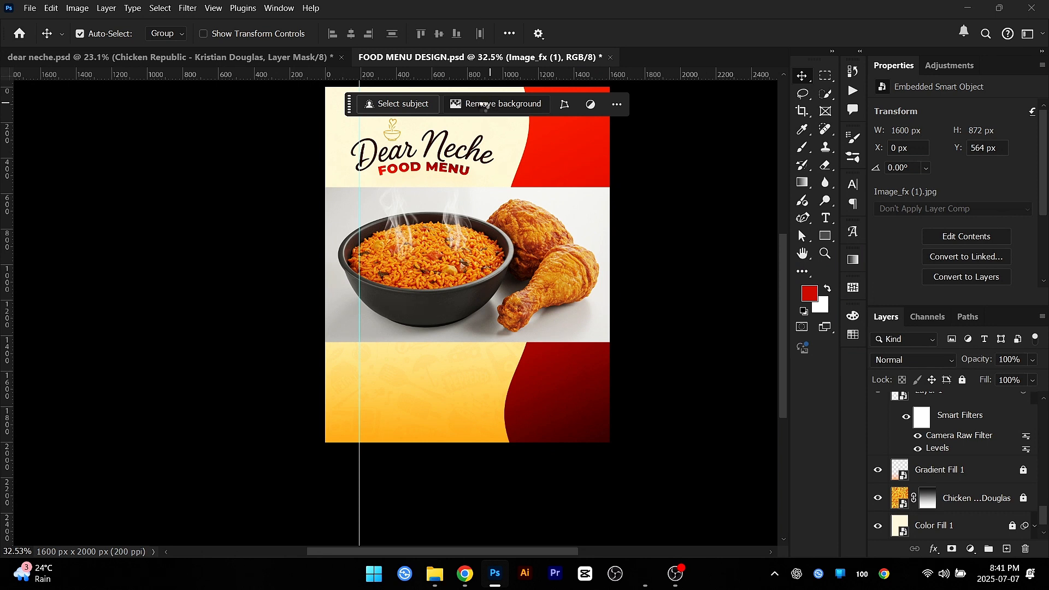
{"action": "scroll", "coordinate": [382, 382], "scroll_direction": "up", "scroll_amount": 3}
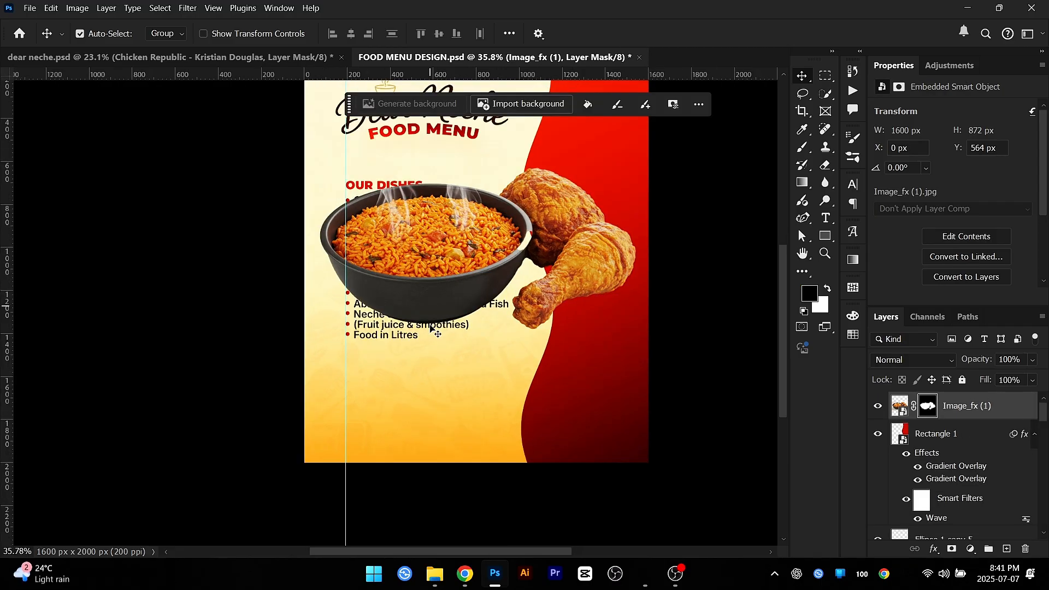
Step: Move the rice bowl and chicken image down the flyer so it sits lower over the dishes list
{"action": "left_click_drag", "start_coordinate": [441, 286], "coordinate": [442, 354]}
{"action": "left_click", "coordinate": [181, 306]}
Step: Paint white on the rice image's layer mask with a soft brush to restore the missing part of the bowl's rim
{"action": "scroll", "coordinate": [496, 376], "scroll_direction": "up", "scroll_amount": 1}
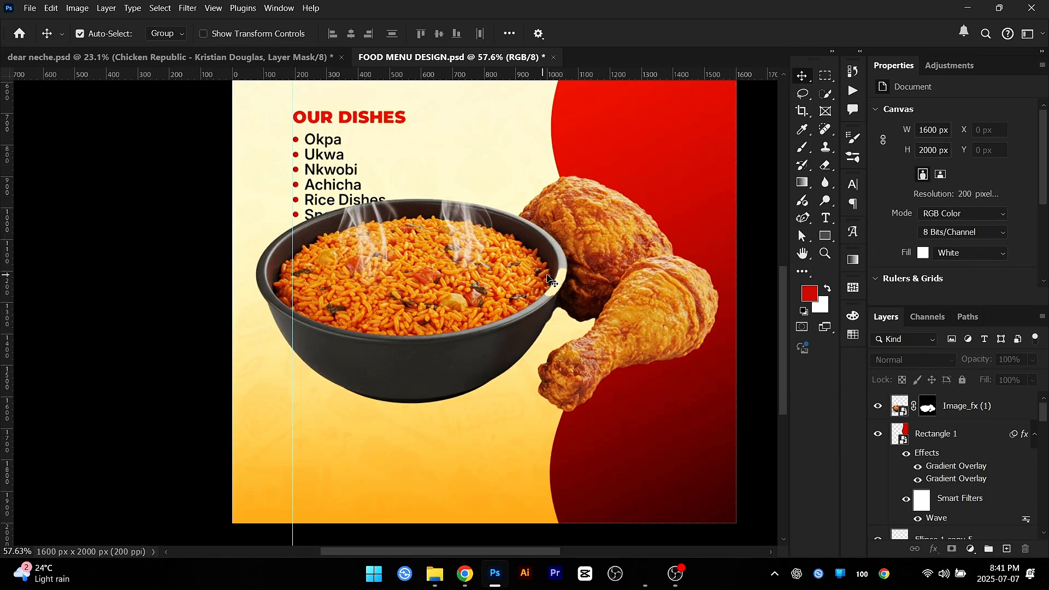
{"action": "scroll", "coordinate": [550, 279], "scroll_direction": "up", "scroll_amount": 3}
{"action": "left_click", "coordinate": [575, 348]}
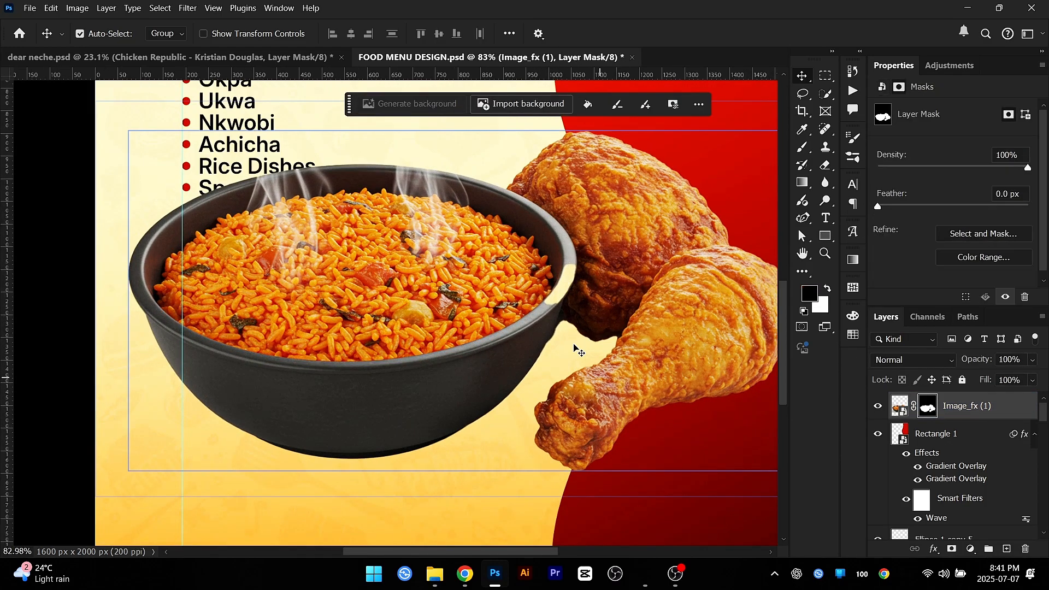
{"action": "key", "text": "b"}
{"action": "key", "text": "Caps_Lock"}
{"action": "left_click_drag", "start_coordinate": [538, 280], "coordinate": [433, 281]}
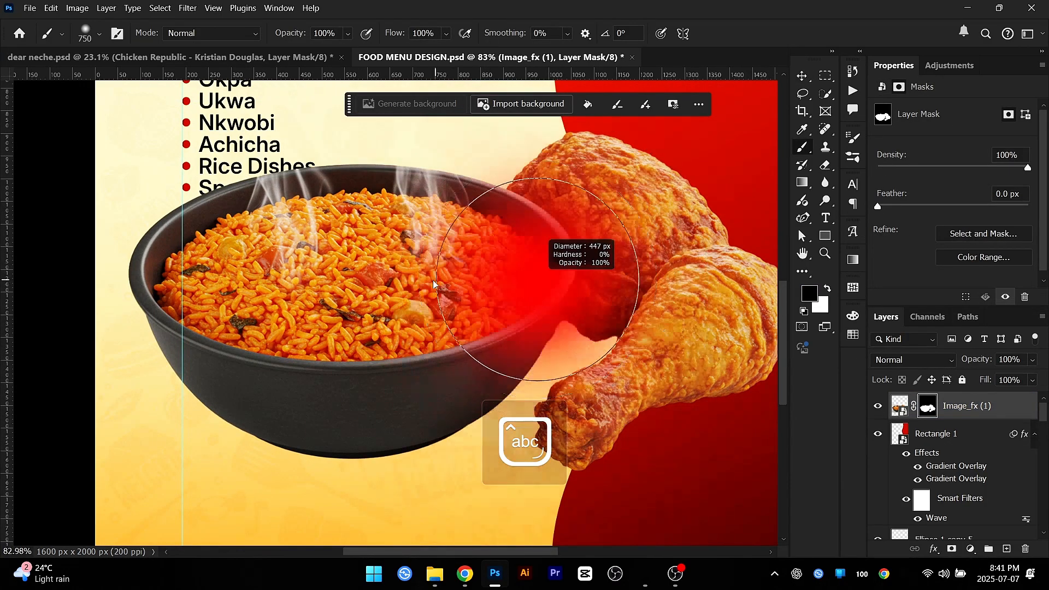
{"action": "key", "text": "x"}
{"action": "mouse_move", "coordinate": [513, 265]}
{"action": "left_mouse_down"}
{"action": "mouse_move", "coordinate": [469, 266]}
{"action": "mouse_move", "coordinate": [488, 423]}
{"action": "mouse_move", "coordinate": [500, 376]}
{"action": "left_mouse_up"}
{"action": "mouse_move", "coordinate": [534, 213]}
{"action": "left_mouse_down"}
{"action": "mouse_move", "coordinate": [541, 355]}
{"action": "mouse_move", "coordinate": [578, 407]}
{"action": "mouse_move", "coordinate": [515, 418]}
{"action": "left_mouse_up"}
{"action": "mouse_move", "coordinate": [532, 275]}
{"action": "left_mouse_down"}
{"action": "mouse_move", "coordinate": [554, 407]}
{"action": "mouse_move", "coordinate": [578, 410]}
{"action": "left_mouse_up"}
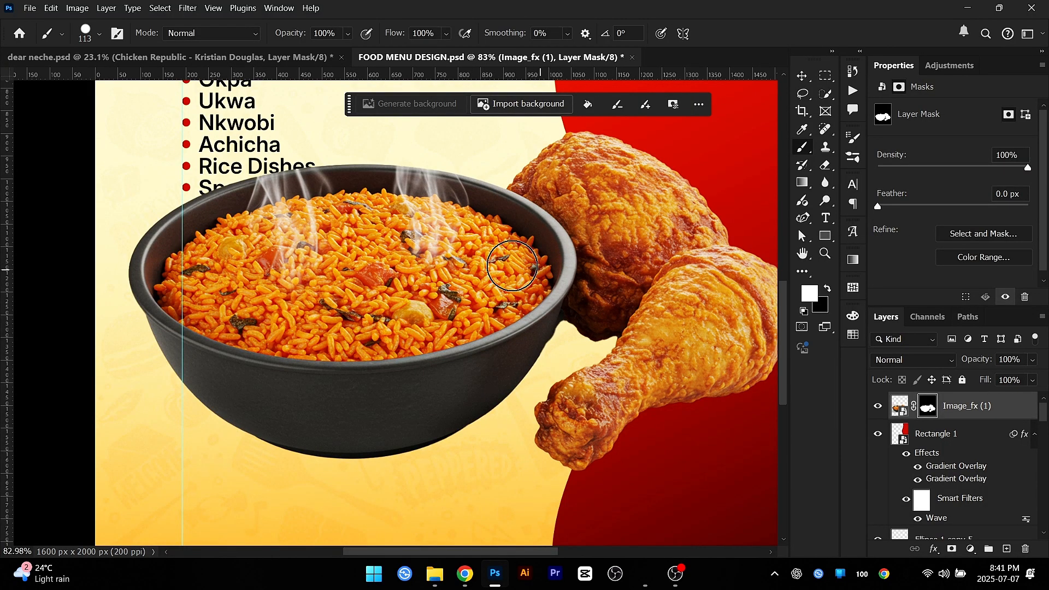
{"action": "key", "text": "v"}
Step: Select the image instead of its mask and move the bowl and chicken down to Y 857 px
{"action": "scroll", "coordinate": [556, 270], "scroll_direction": "down", "scroll_amount": 4}
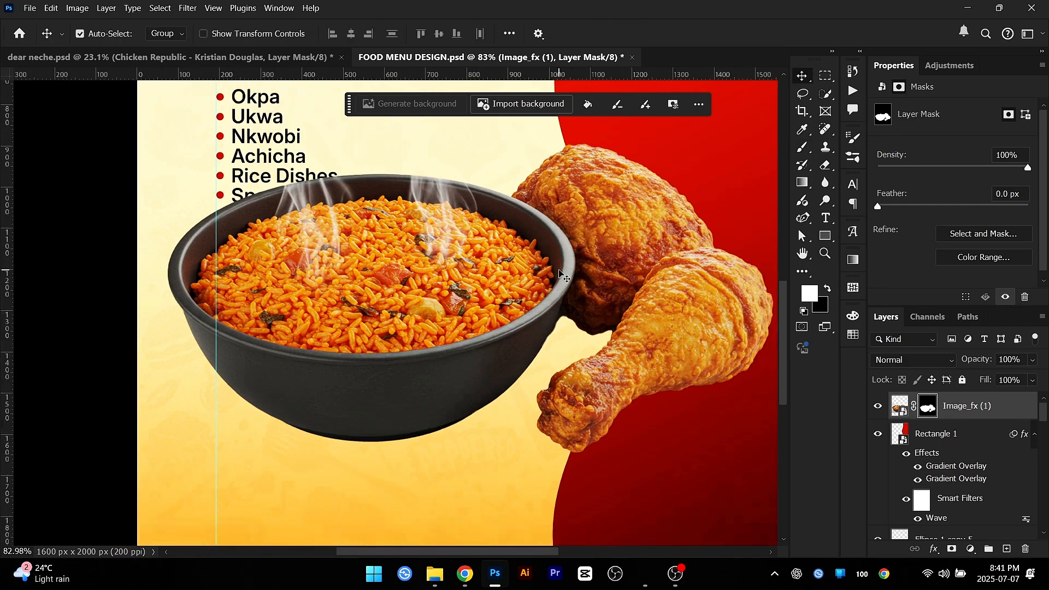
{"action": "key", "text": "ctrl+2"}
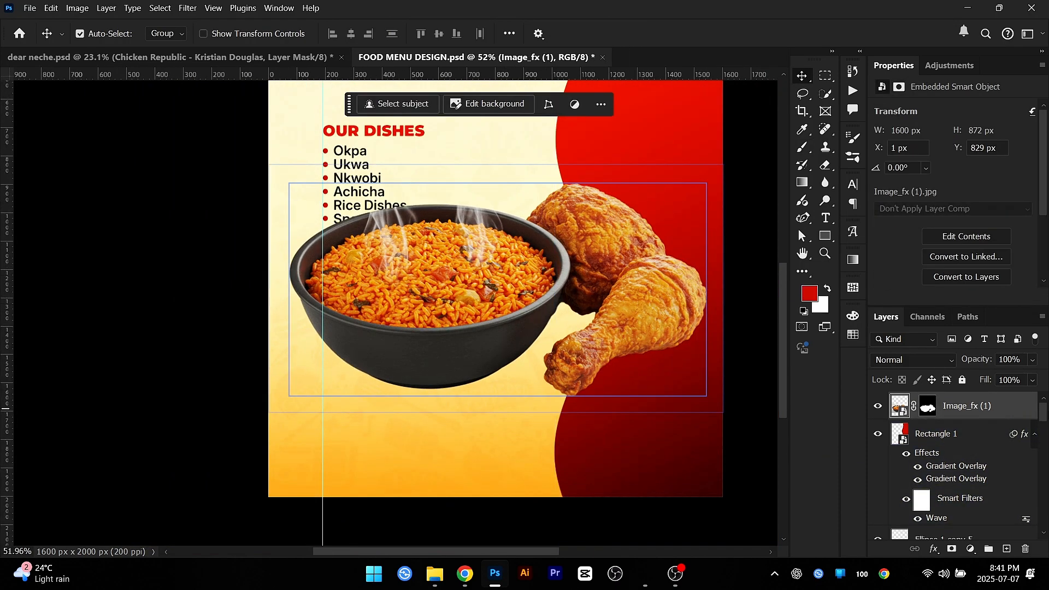
{"action": "mouse_move", "coordinate": [480, 351]}
{"action": "left_mouse_down"}
{"action": "mouse_move", "coordinate": [481, 363]}
{"action": "mouse_move", "coordinate": [477, 335]}
{"action": "mouse_move", "coordinate": [477, 368]}
{"action": "mouse_move", "coordinate": [477, 356]}
{"action": "left_mouse_up"}
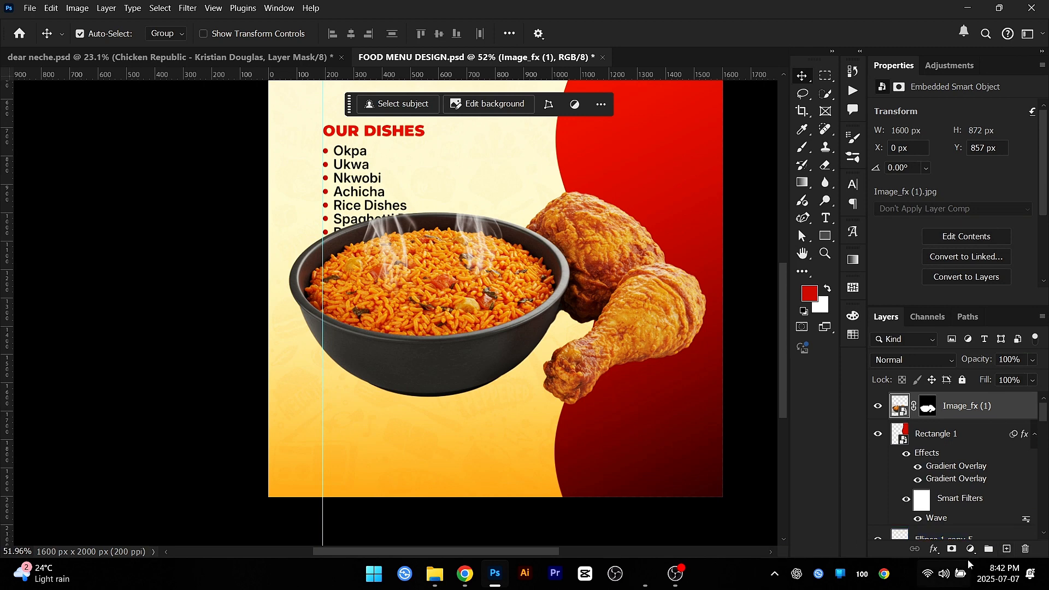
Step: Add a new layer beneath the rice image and dab a soft 826 px brush spot in a dark colour sampled from the image
{"action": "left_click", "coordinate": [1006, 549]}
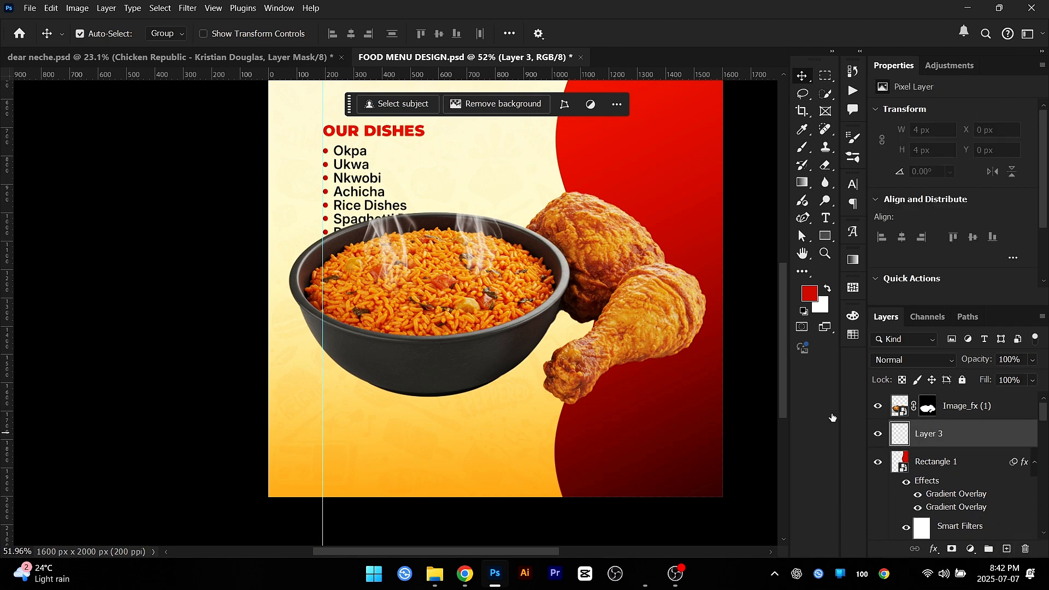
{"action": "key", "text": "b"}
{"action": "scroll", "coordinate": [557, 321], "scroll_direction": "up", "scroll_amount": 3}
{"action": "left_click", "coordinate": [573, 296], "text": "alt"}
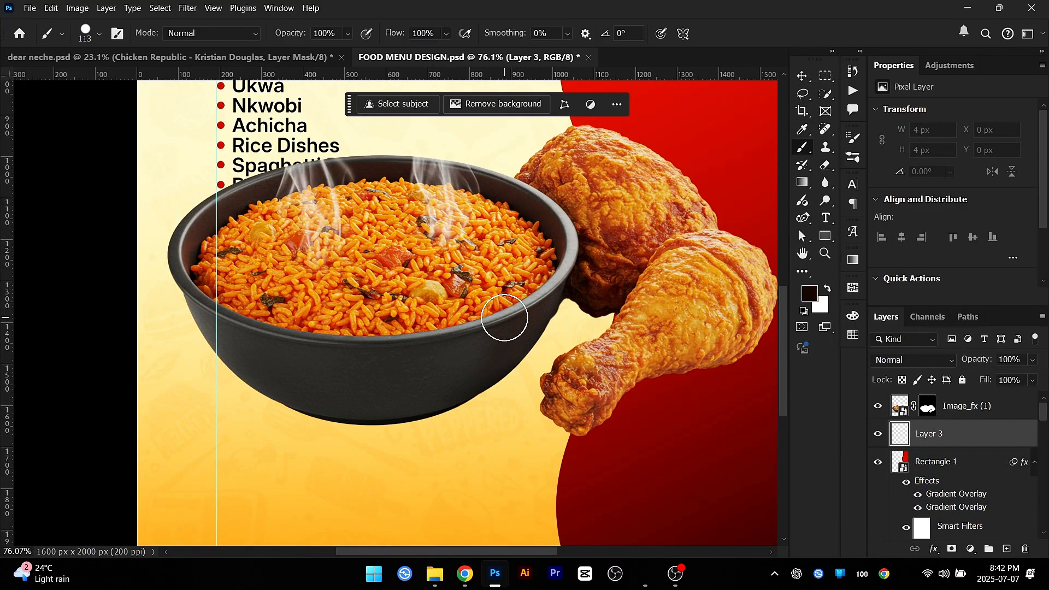
{"action": "mouse_move", "coordinate": [440, 356]}
{"action": "left_mouse_down"}
{"action": "mouse_move", "coordinate": [525, 376]}
{"action": "mouse_move", "coordinate": [501, 433]}
{"action": "mouse_move", "coordinate": [485, 407]}
{"action": "mouse_move", "coordinate": [494, 432]}
{"action": "mouse_move", "coordinate": [487, 309]}
{"action": "mouse_move", "coordinate": [499, 316]}
{"action": "left_mouse_up"}
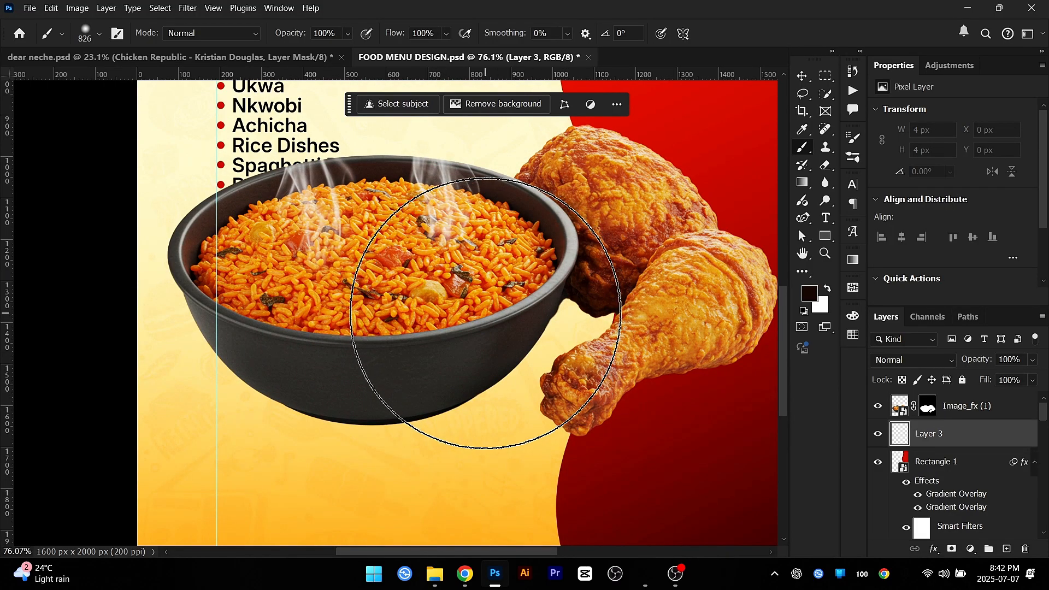
{"action": "left_click", "coordinate": [485, 313]}
{"action": "key", "text": "v"}
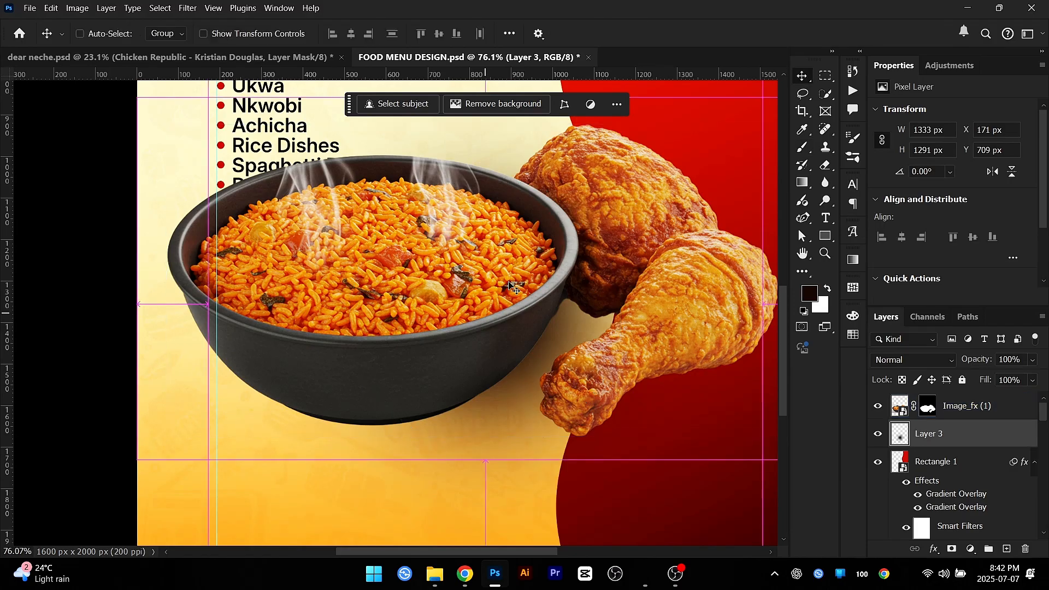
Step: Flatten the dark spot to about 21% of its height and place it beneath the bowl as a ground shadow
{"action": "key", "text": "ctrl+t"}
{"action": "scroll", "coordinate": [516, 239], "scroll_direction": "down", "scroll_amount": 3}
{"action": "scroll", "coordinate": [516, 239], "scroll_direction": "down", "scroll_amount": 2}
{"action": "left_click_drag", "start_coordinate": [497, 130], "coordinate": [457, 350]}
{"action": "scroll", "coordinate": [464, 355], "scroll_direction": "up", "scroll_amount": 3}
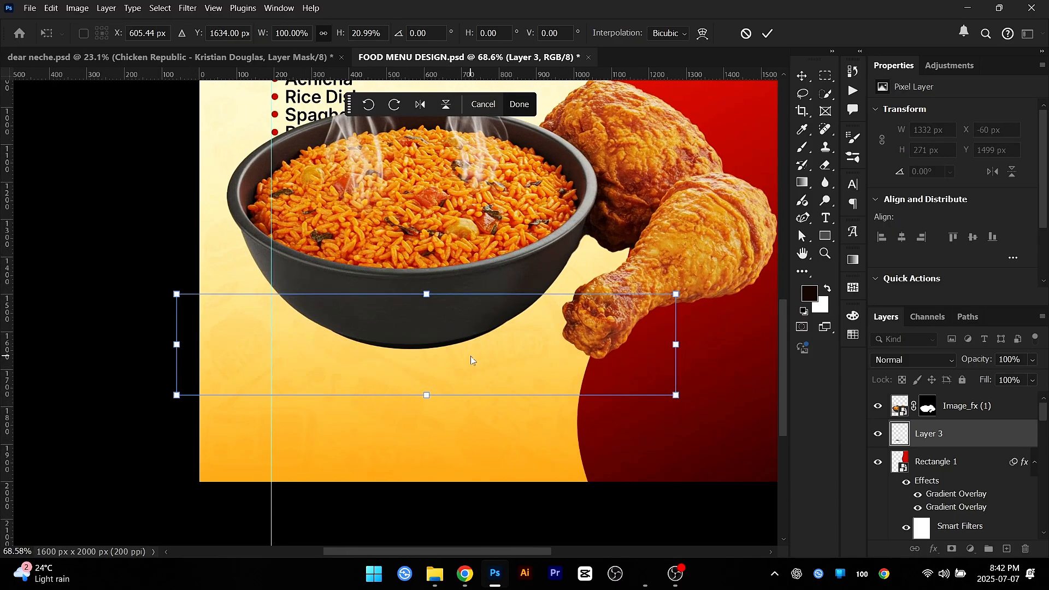
{"action": "key", "text": "Return"}
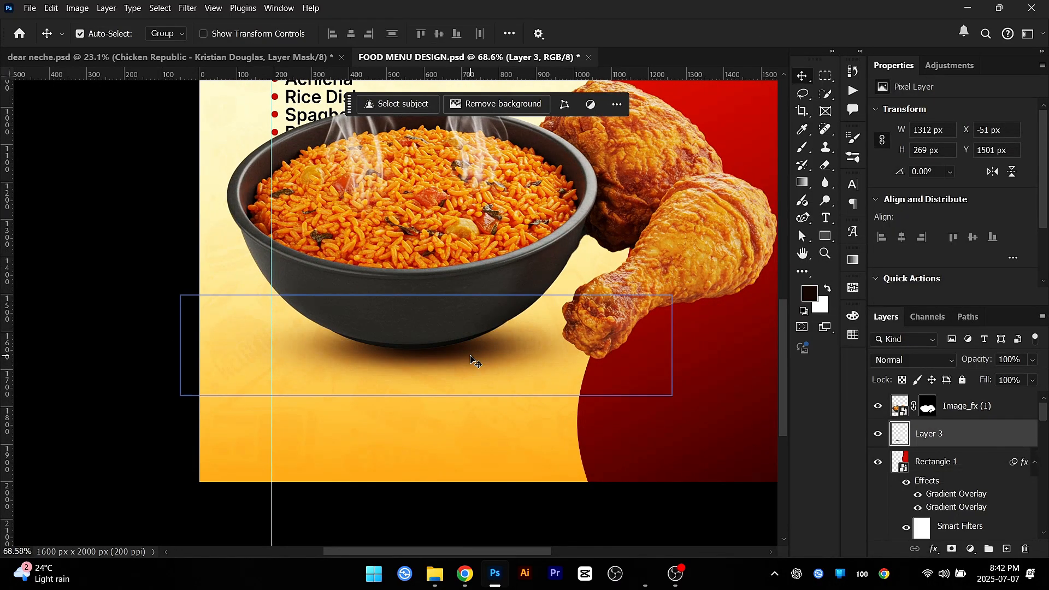
Step: Duplicate the bowl's shadow twice and fit the second copy beneath the drumstick, scaled to about 46%
{"action": "key", "text": "ctrl+j"}
{"action": "left_click_drag", "start_coordinate": [472, 360], "coordinate": [586, 409]}
{"action": "key", "text": "ctrl"}
{"action": "key", "text": "ctrl+t"}
{"action": "scroll", "coordinate": [553, 402], "scroll_direction": "down", "scroll_amount": 3}
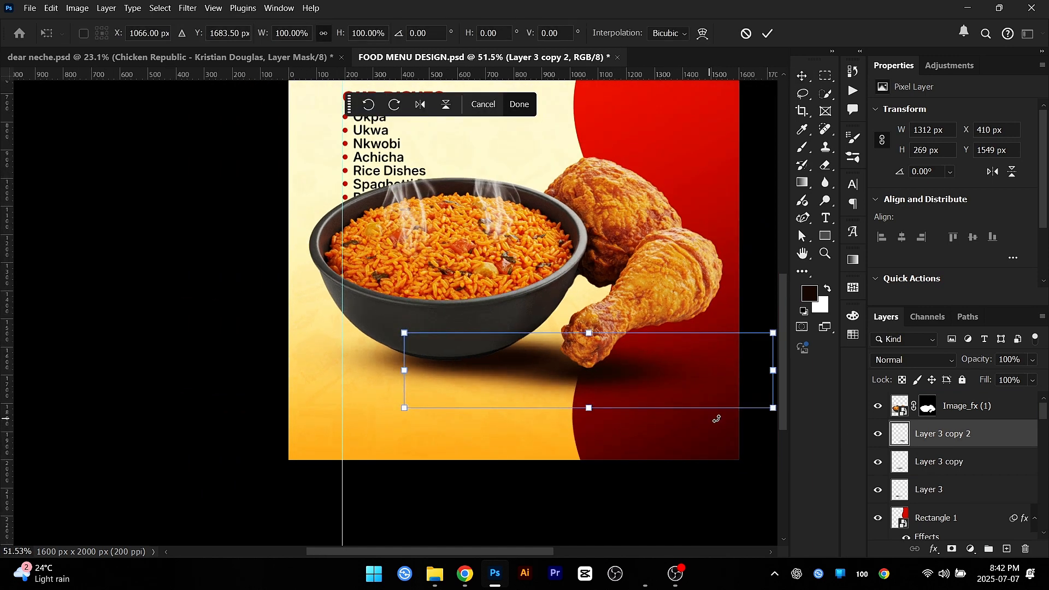
{"action": "left_click_drag", "start_coordinate": [772, 407], "coordinate": [609, 367]}
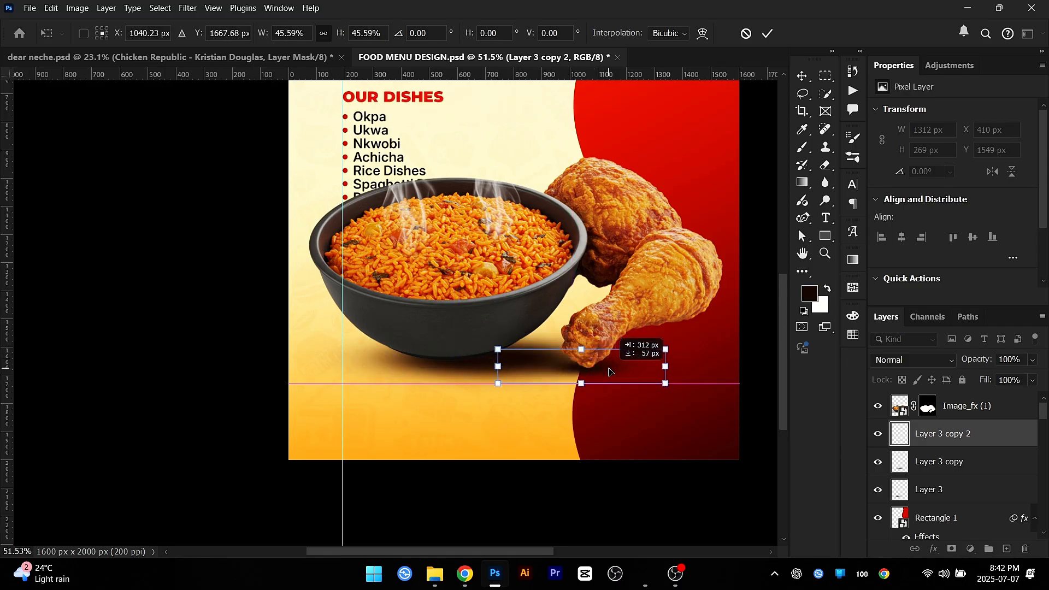
{"action": "key", "text": "Return"}
Step: Examine the shadows under the bowl and drumstick against the whole flyer
{"action": "scroll", "coordinate": [522, 396], "scroll_direction": "down", "scroll_amount": 2}
{"action": "scroll", "coordinate": [511, 399], "scroll_direction": "down", "scroll_amount": 3}
{"action": "left_click", "coordinate": [585, 367]}
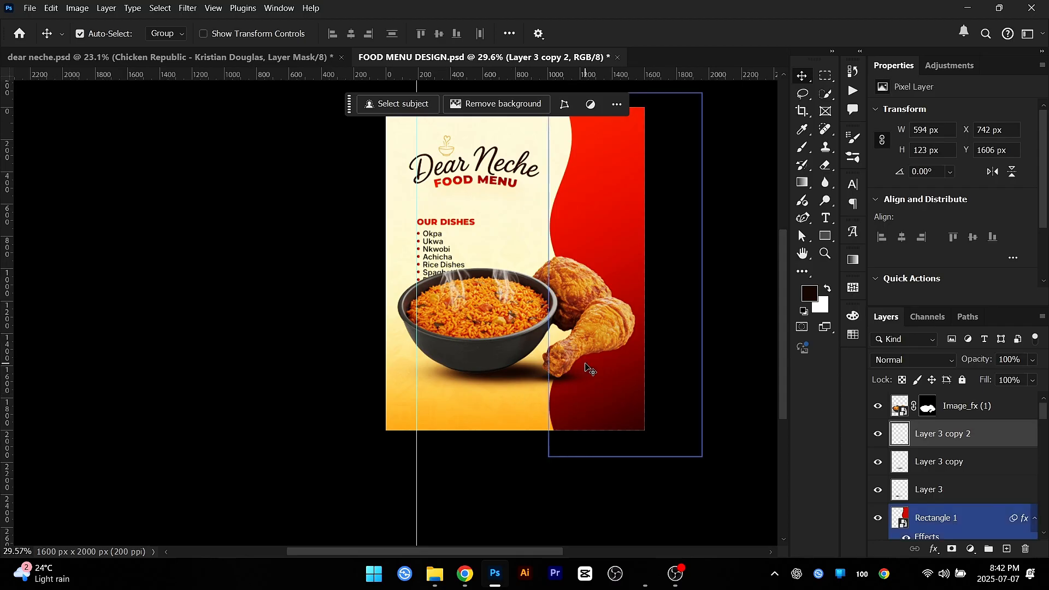
{"action": "scroll", "coordinate": [586, 368], "scroll_direction": "up", "scroll_amount": 5}
{"action": "left_click", "coordinate": [521, 394]}
{"action": "scroll", "coordinate": [472, 402], "scroll_direction": "down", "scroll_amount": 2}
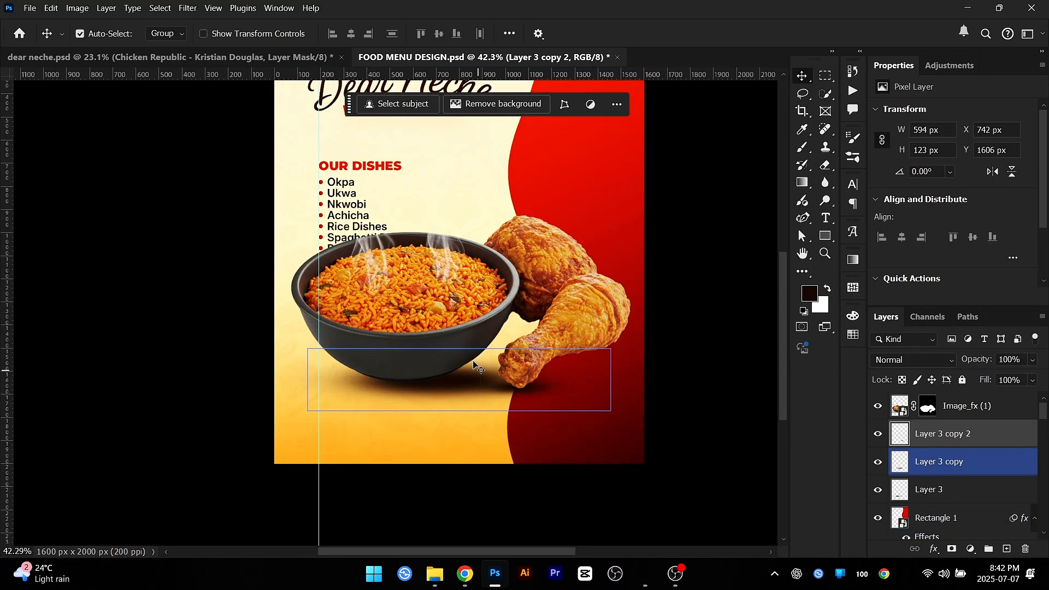
Step: Add a new layer above the rice and chicken image and clip it to that image
{"action": "left_click", "coordinate": [460, 289]}
{"action": "scroll", "coordinate": [512, 327], "scroll_direction": "up", "scroll_amount": 3}
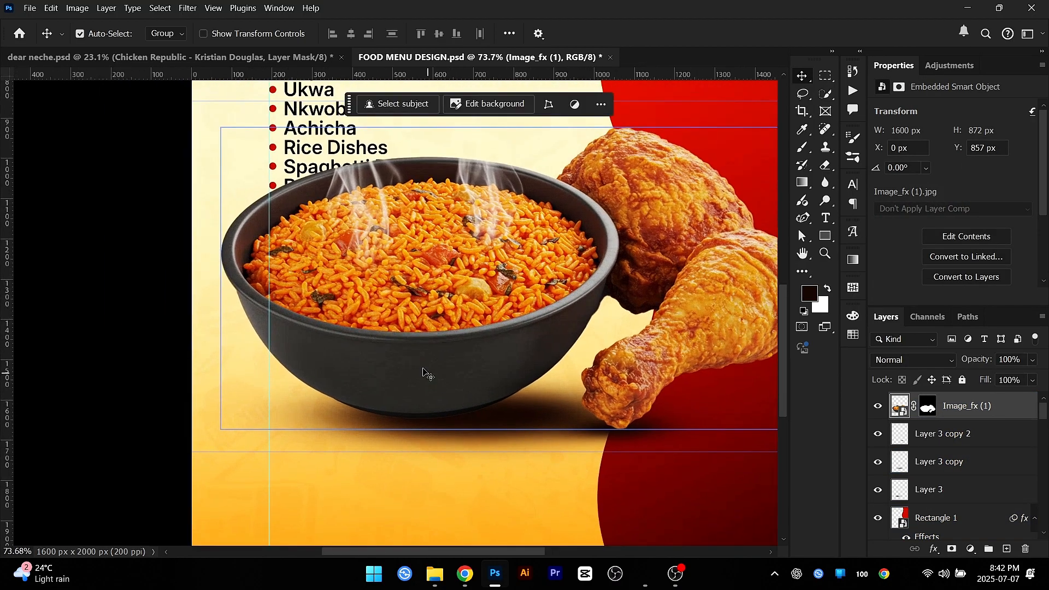
{"action": "scroll", "coordinate": [483, 369], "scroll_direction": "down", "scroll_amount": 2}
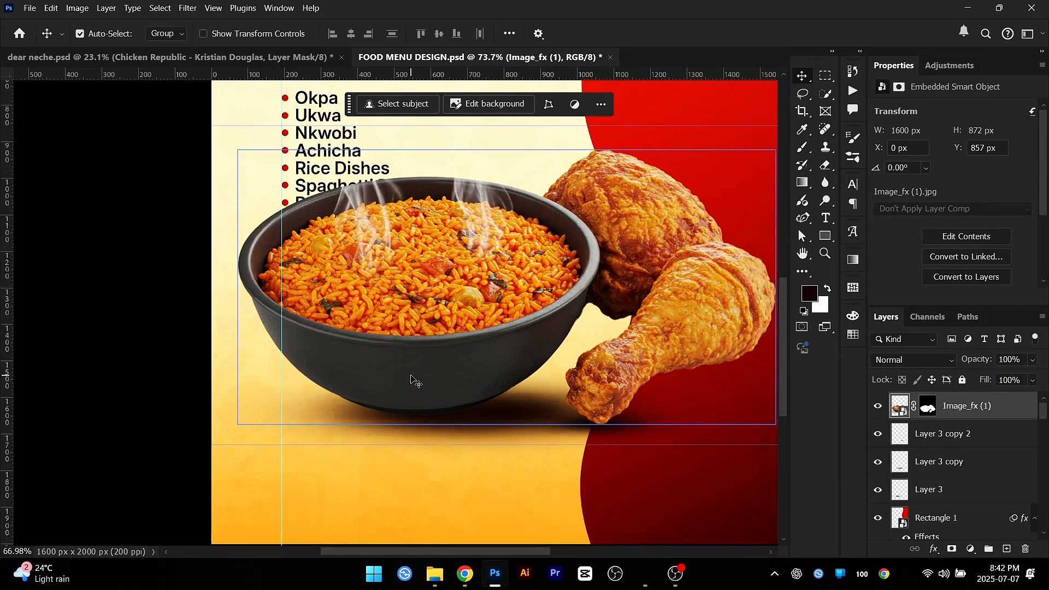
{"action": "left_click_drag", "start_coordinate": [1006, 517], "coordinate": [1006, 546]}
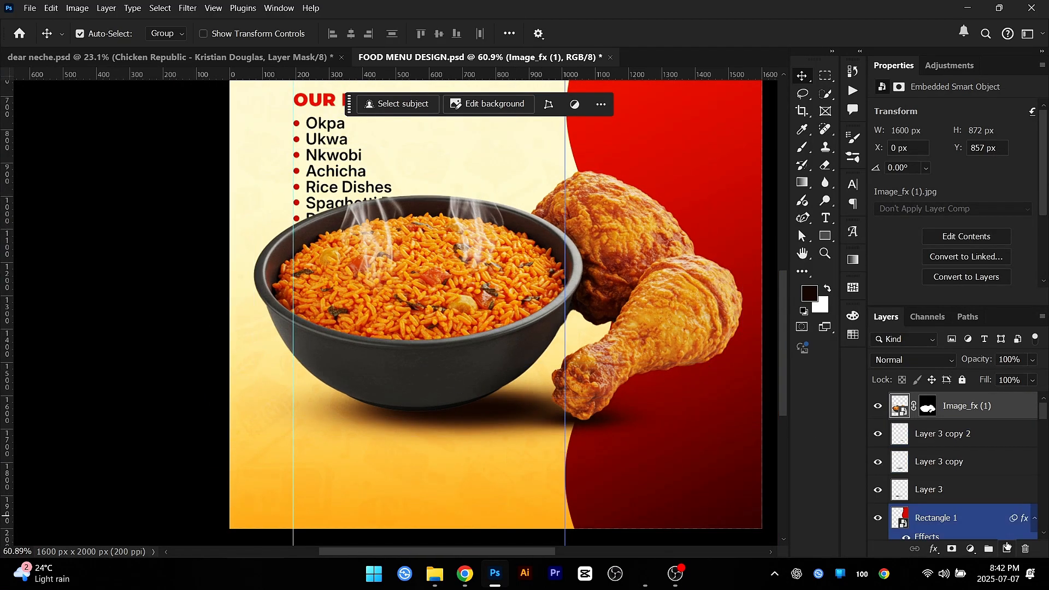
{"action": "left_click", "coordinate": [1007, 546]}
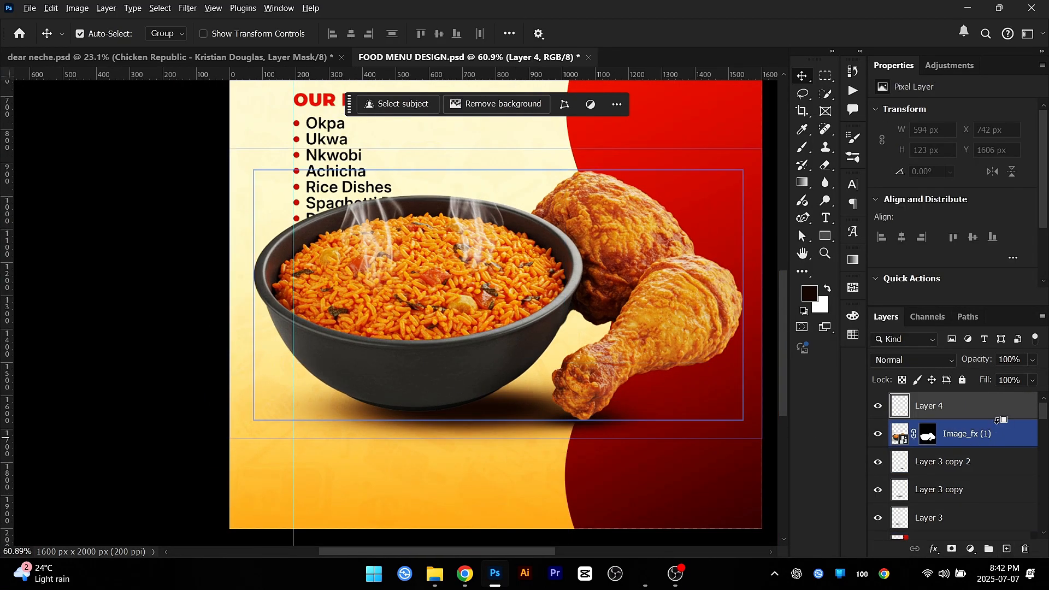
{"action": "right_click", "coordinate": [986, 403]}
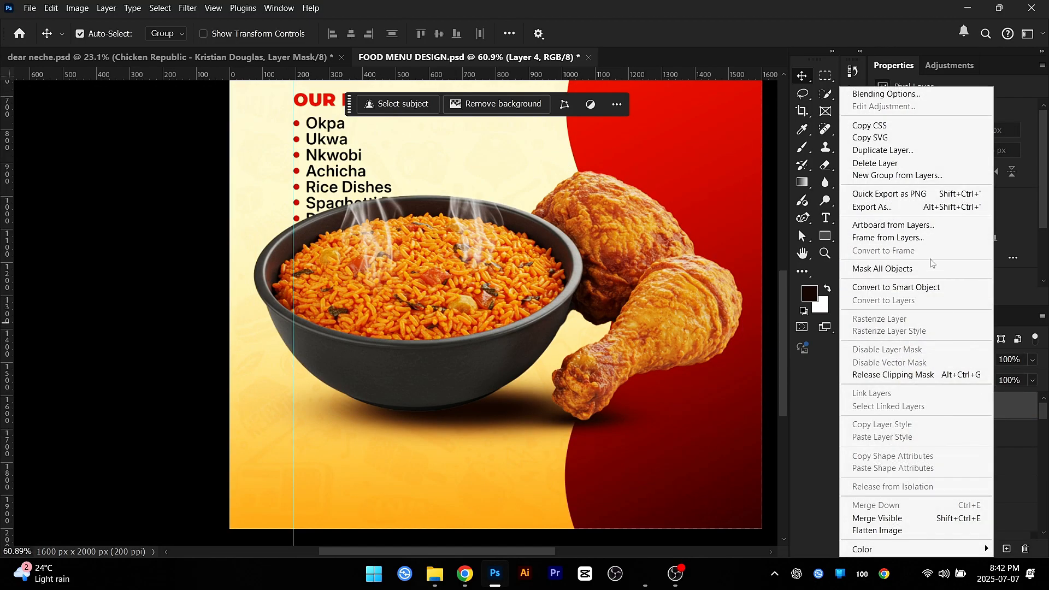
{"action": "left_click", "coordinate": [956, 445]}
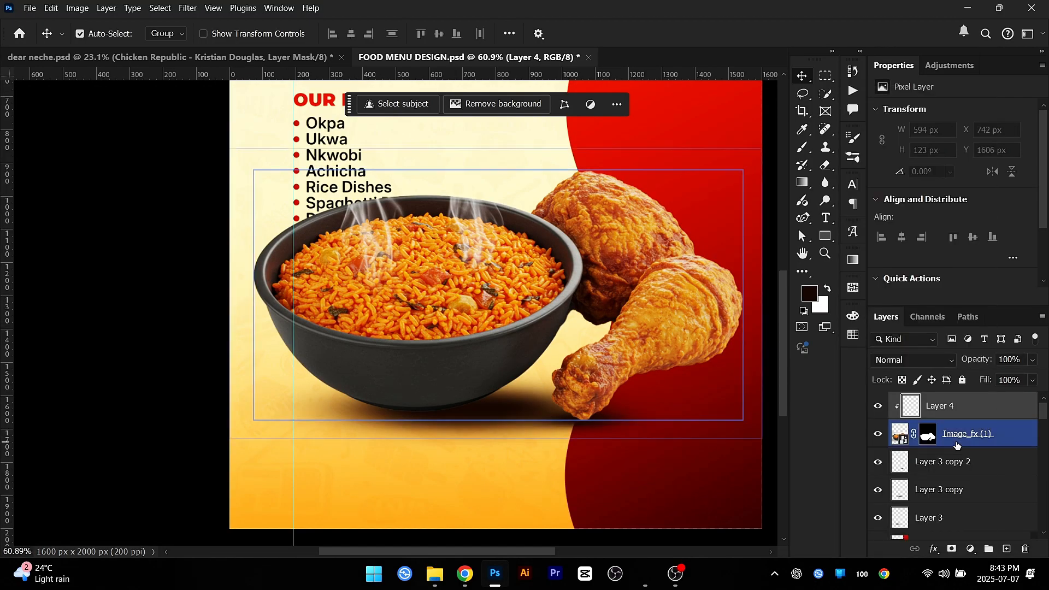
Step: Try soft dark brush shading along the bottom of the bowl and drumstick on the clipped layer, and undo it
{"action": "key", "text": "b"}
{"action": "scroll", "coordinate": [515, 374], "scroll_direction": "down", "scroll_amount": 2}
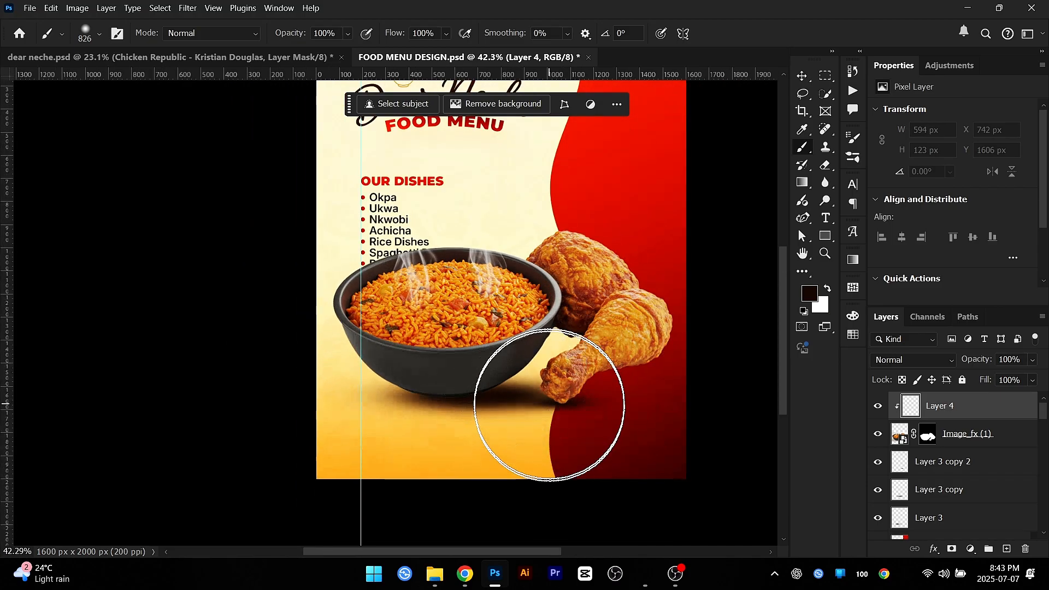
{"action": "mouse_move", "coordinate": [487, 465]}
{"action": "left_mouse_down"}
{"action": "mouse_move", "coordinate": [333, 451]}
{"action": "mouse_move", "coordinate": [577, 474]}
{"action": "mouse_move", "coordinate": [653, 458]}
{"action": "mouse_move", "coordinate": [259, 433]}
{"action": "mouse_move", "coordinate": [368, 484]}
{"action": "mouse_move", "coordinate": [600, 497]}
{"action": "mouse_move", "coordinate": [686, 433]}
{"action": "left_mouse_up"}
{"action": "key", "text": "ctrl+z"}
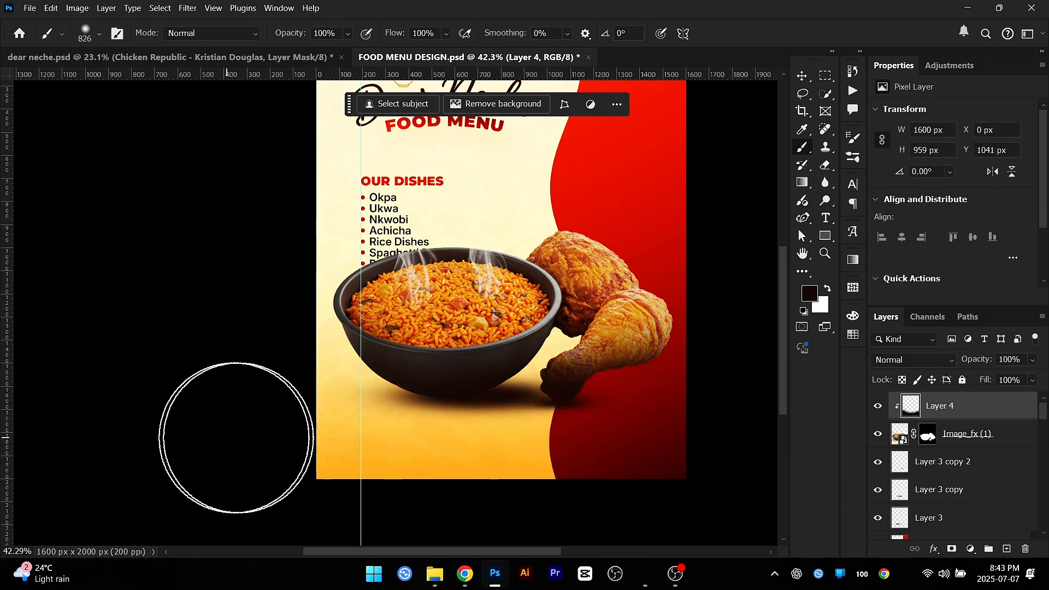
Step: Set the clipped layer's blend mode to Linear Burn and paint dark shading along the lower edges of the bowl and drumstick
{"action": "left_click", "coordinate": [914, 360]}
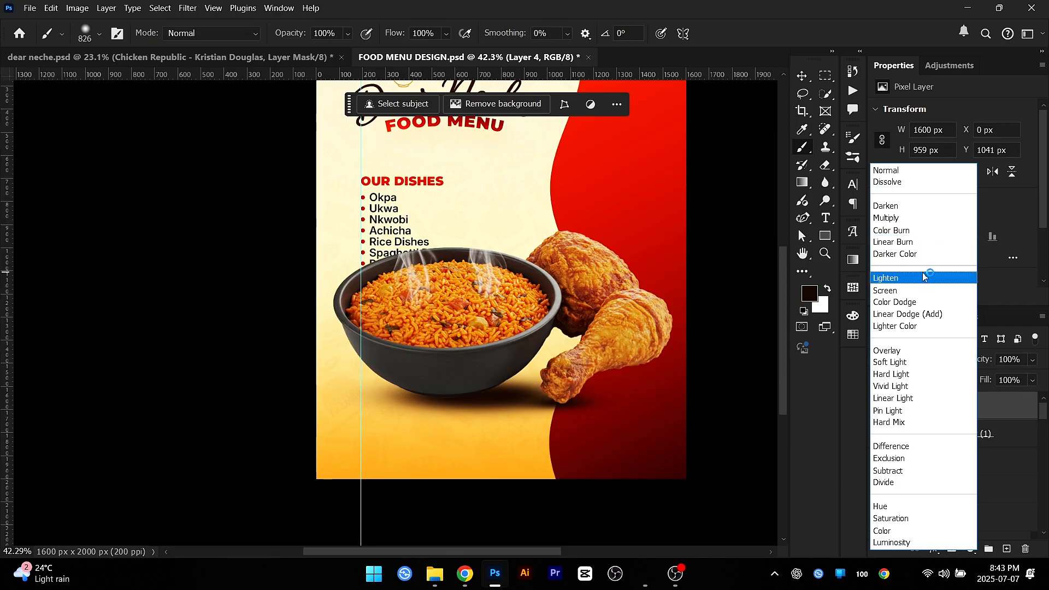
{"action": "left_click", "coordinate": [923, 241]}
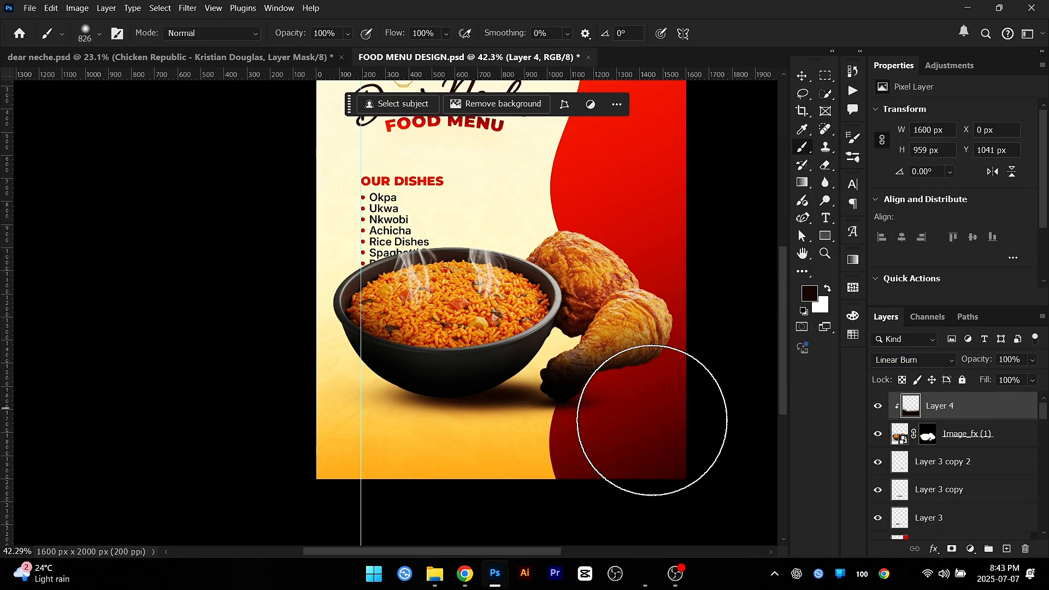
{"action": "left_click_drag", "start_coordinate": [637, 421], "coordinate": [637, 432]}
{"action": "key", "text": "v"}
Step: Move the dark shading down to Y 1047 px and change its blend mode to Hard Light
{"action": "scroll", "coordinate": [579, 429], "scroll_direction": "down", "scroll_amount": 2}
{"action": "scroll", "coordinate": [563, 425], "scroll_direction": "up", "scroll_amount": 4}
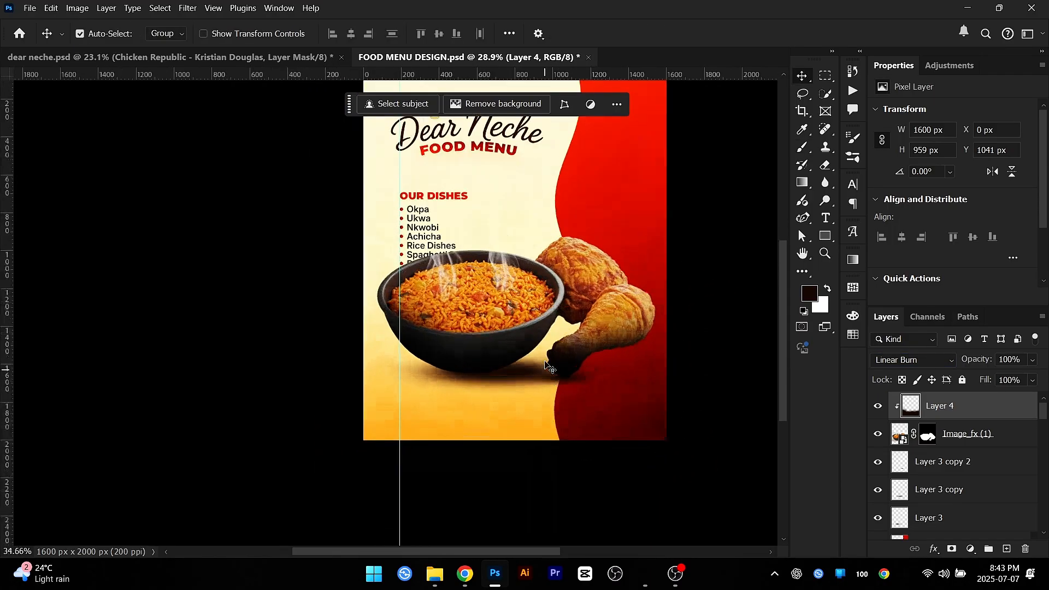
{"action": "mouse_move", "coordinate": [692, 435]}
{"action": "left_mouse_down"}
{"action": "mouse_move", "coordinate": [702, 435]}
{"action": "mouse_move", "coordinate": [658, 437]}
{"action": "mouse_move", "coordinate": [693, 440]}
{"action": "left_mouse_up"}
{"action": "left_click", "coordinate": [916, 362]}
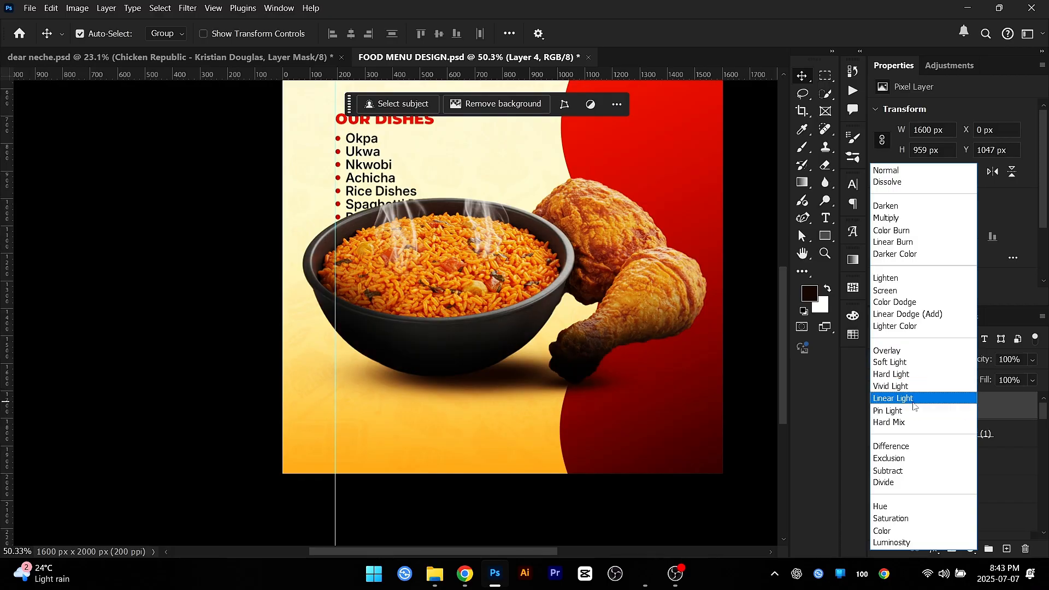
{"action": "left_click", "coordinate": [913, 374]}
{"action": "left_click", "coordinate": [58, 316]}
{"action": "key", "text": "ctrl+minus"}
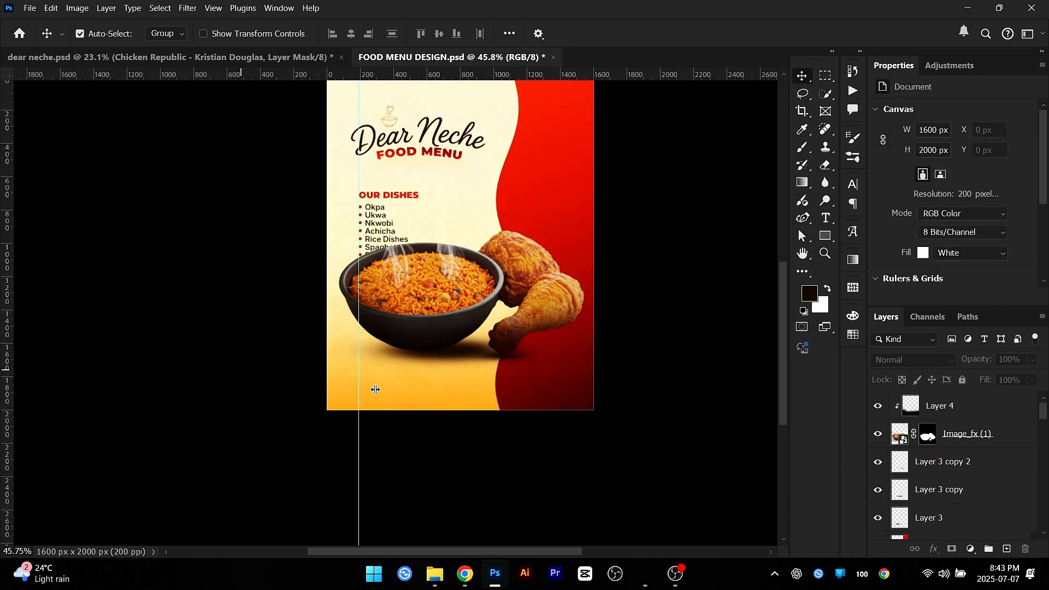
Step: Add a gradient overlay to the rice and chicken image with Overlay blend mode, 100% opacity, 116° angle and 150% scale
{"action": "scroll", "coordinate": [434, 304], "scroll_direction": "up", "scroll_amount": 2}
{"action": "left_click", "coordinate": [1038, 440]}
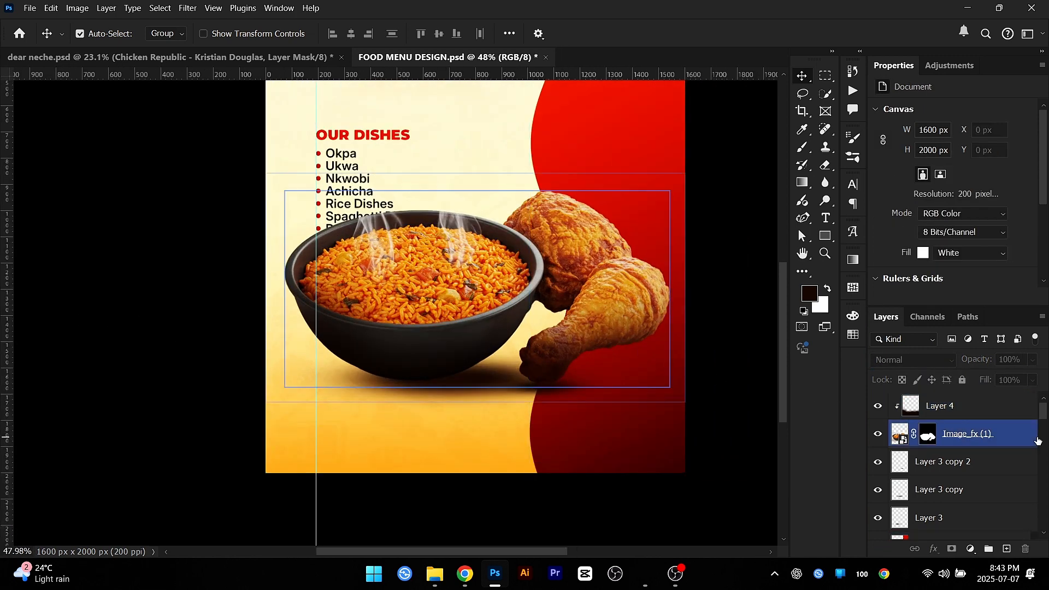
{"action": "double_click", "coordinate": [1011, 448]}
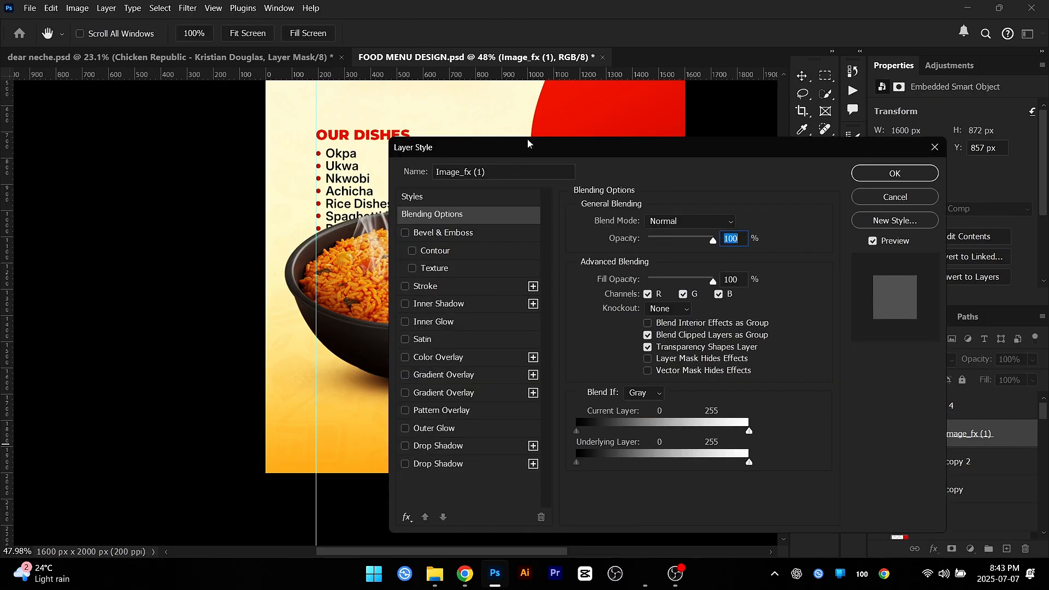
{"action": "left_click_drag", "start_coordinate": [525, 151], "coordinate": [655, 100]}
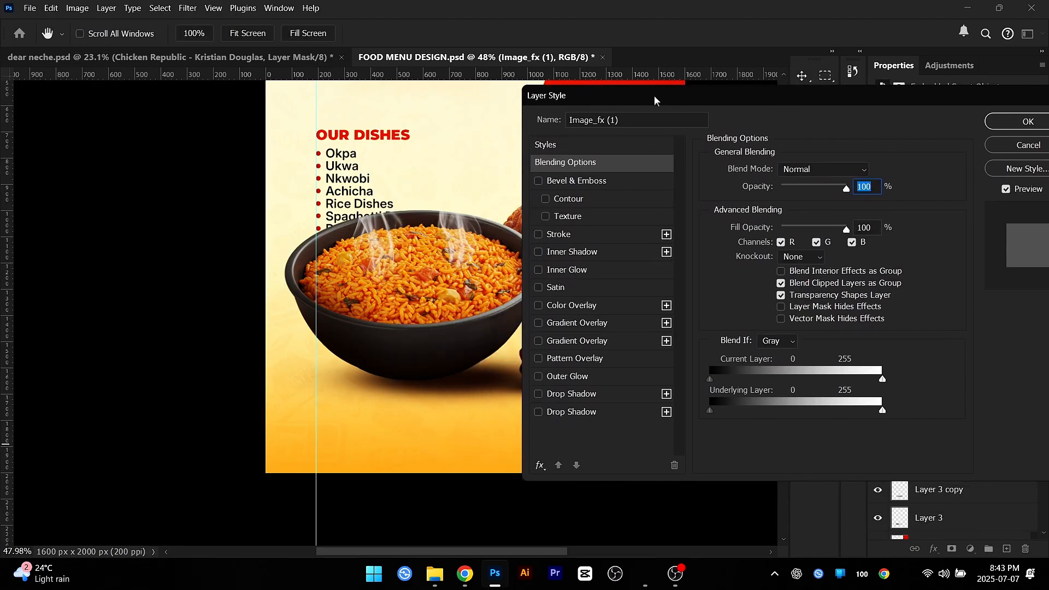
{"action": "left_click", "coordinate": [606, 342]}
{"action": "left_click_drag", "start_coordinate": [597, 101], "coordinate": [716, 190]}
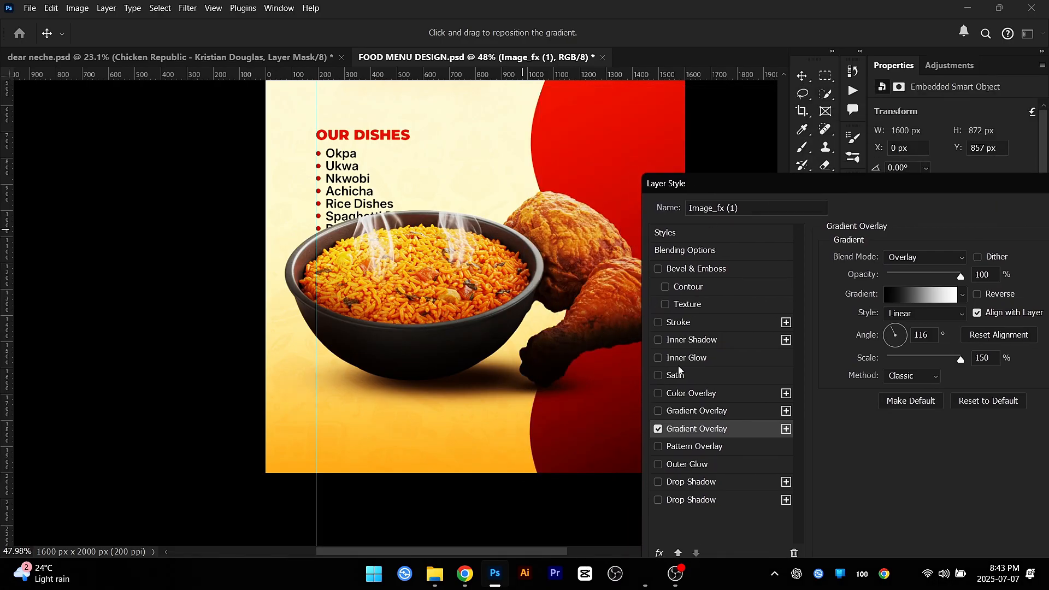
{"action": "left_click", "coordinate": [658, 429]}
{"action": "left_click", "coordinate": [659, 429]}
{"action": "left_click_drag", "start_coordinate": [835, 196], "coordinate": [694, 200]}
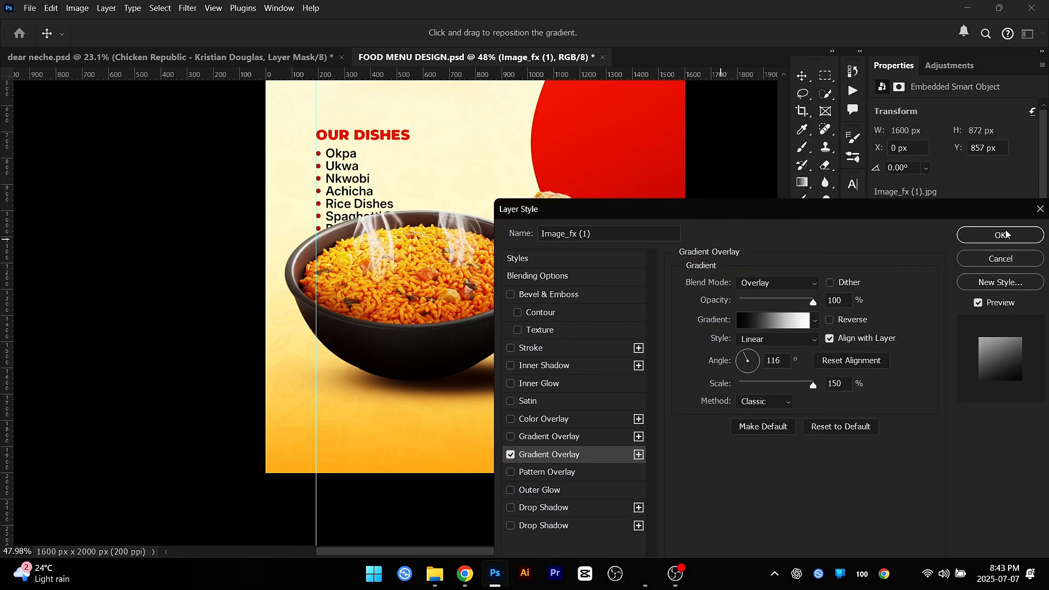
{"action": "left_click", "coordinate": [1003, 234]}
Step: Group the clipped shading layer, the rice and chicken image and its three shadow layers together
{"action": "scroll", "coordinate": [549, 257], "scroll_direction": "down", "scroll_amount": 2}
{"action": "left_click", "coordinate": [894, 417]}
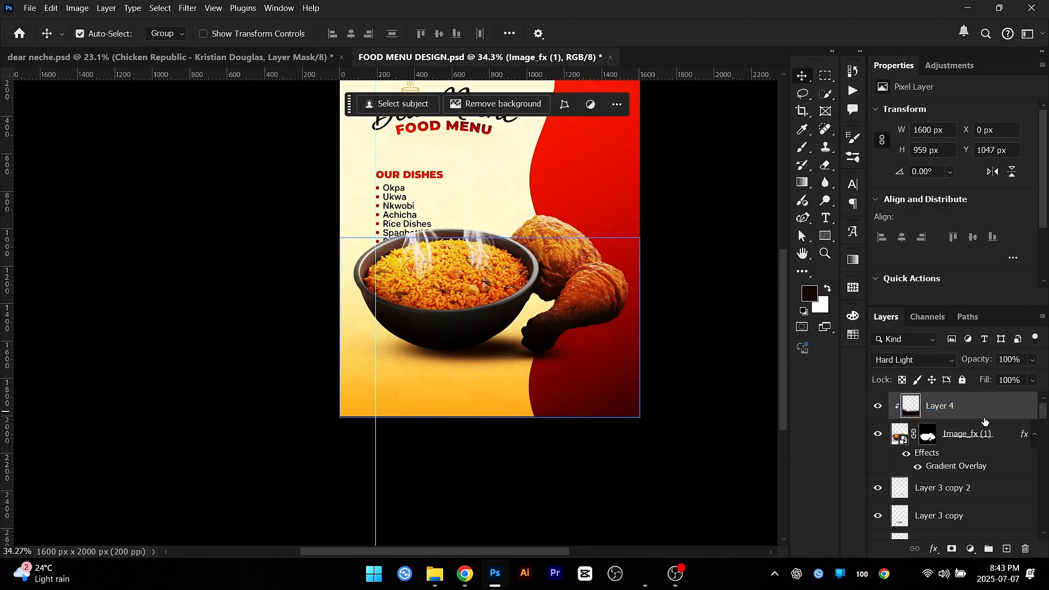
{"action": "left_click_drag", "start_coordinate": [982, 416], "coordinate": [978, 496]}
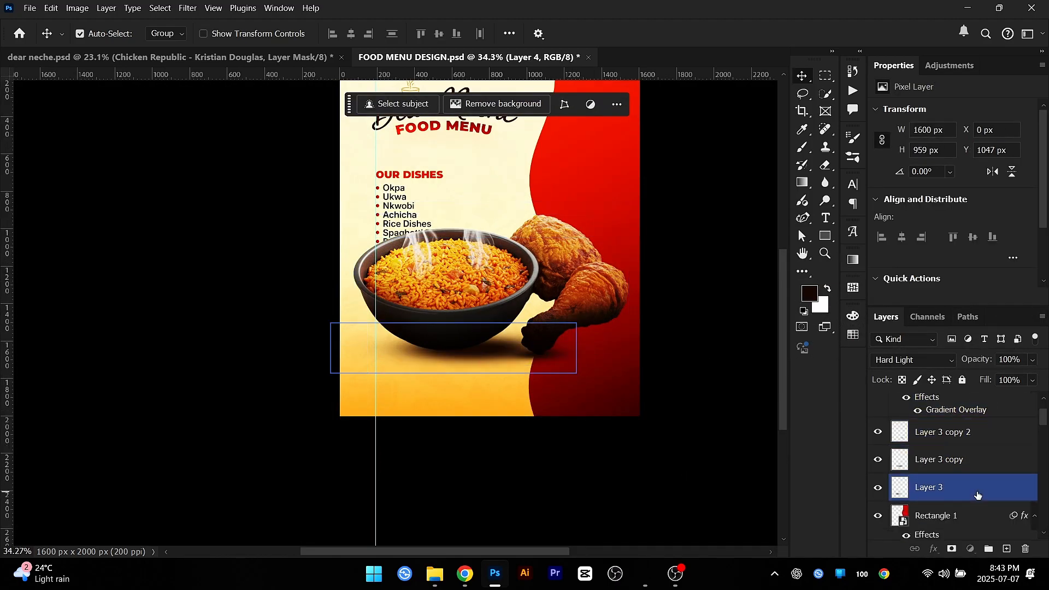
{"action": "key", "text": "ctrl+g"}
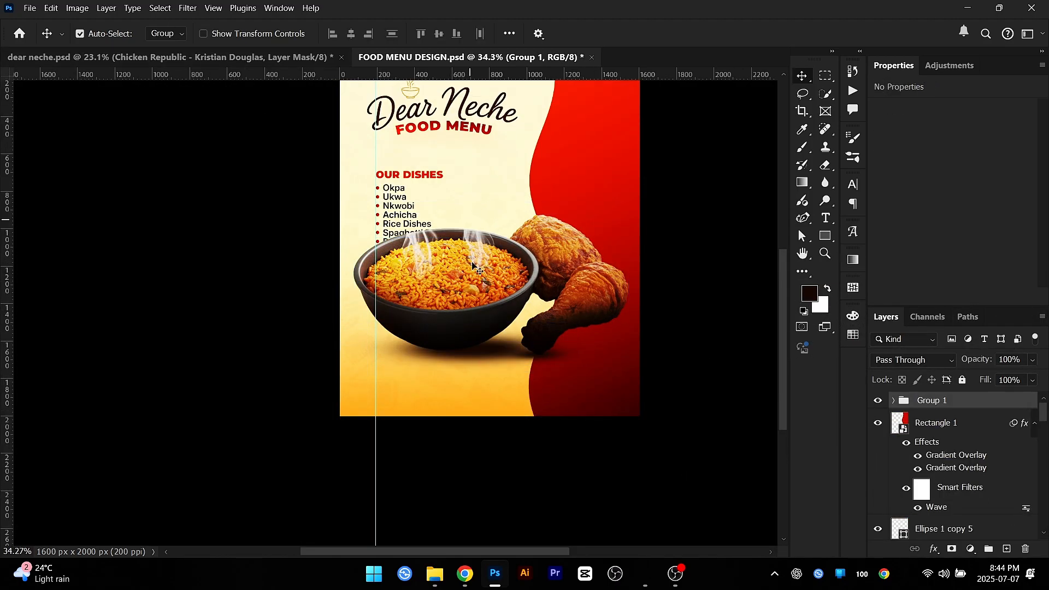
Step: Move the rice and chicken group to the flyer's lower right corner and rotate it about -10.8°, letting it run off the page
{"action": "left_click_drag", "start_coordinate": [426, 334], "coordinate": [542, 347]}
{"action": "left_click_drag", "start_coordinate": [552, 392], "coordinate": [515, 429]}
{"action": "key", "text": "ctrl+t"}
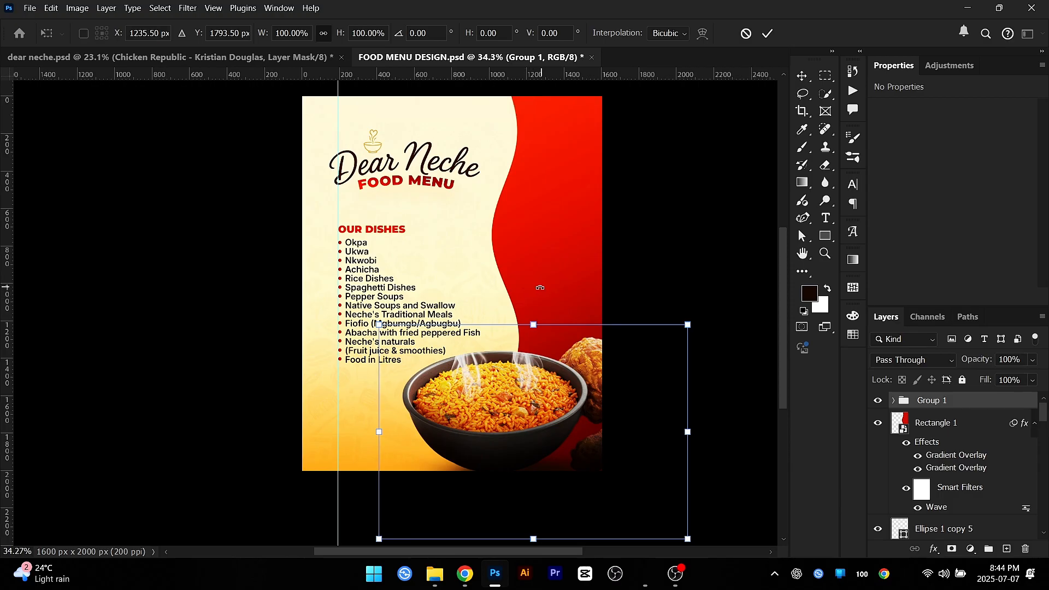
{"action": "left_click_drag", "start_coordinate": [539, 288], "coordinate": [497, 283]}
{"action": "left_click_drag", "start_coordinate": [544, 397], "coordinate": [573, 403]}
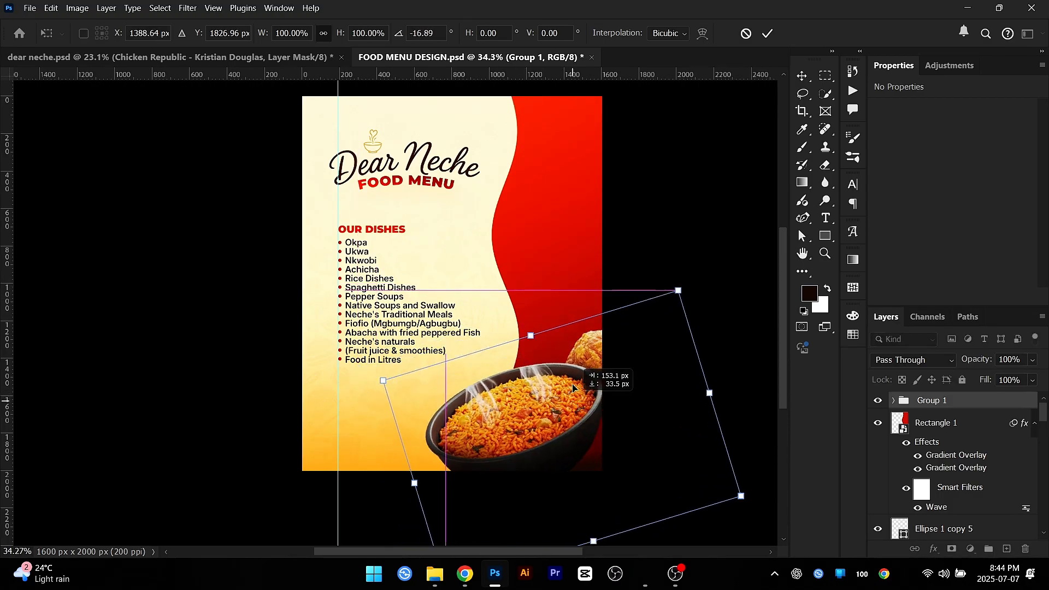
{"action": "left_click_drag", "start_coordinate": [563, 283], "coordinate": [580, 284]}
{"action": "left_click_drag", "start_coordinate": [550, 414], "coordinate": [539, 422]}
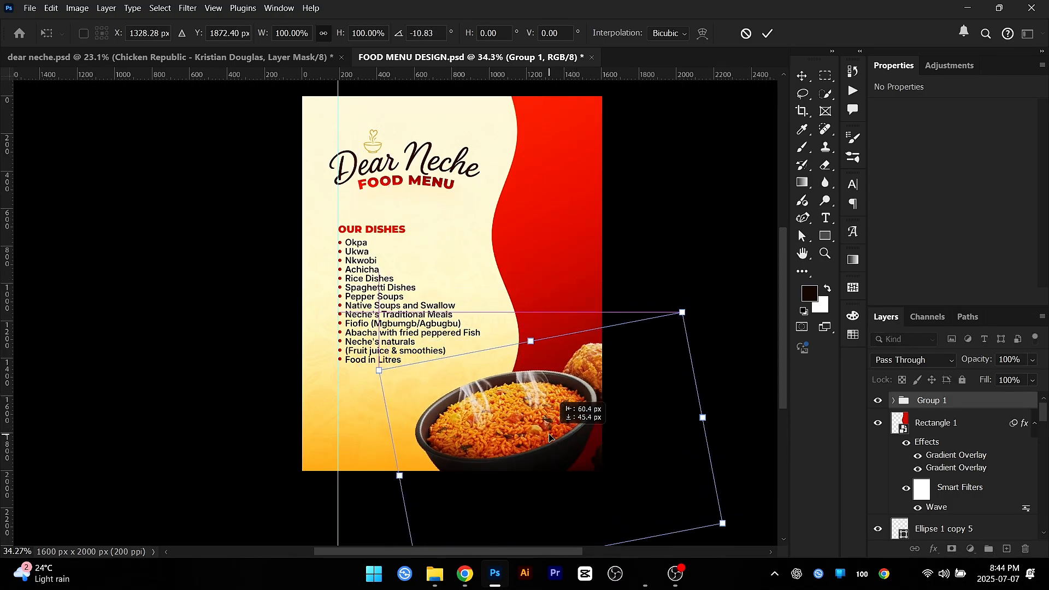
{"action": "key", "text": "Return"}
{"action": "left_click", "coordinate": [215, 249]}
Step: Place the smoke image Image_fx (6).jpg from the FOOD MENU TUT folder in File Explorer into the flyer, above the food group
{"action": "scroll", "coordinate": [496, 399], "scroll_direction": "up", "scroll_amount": 3}
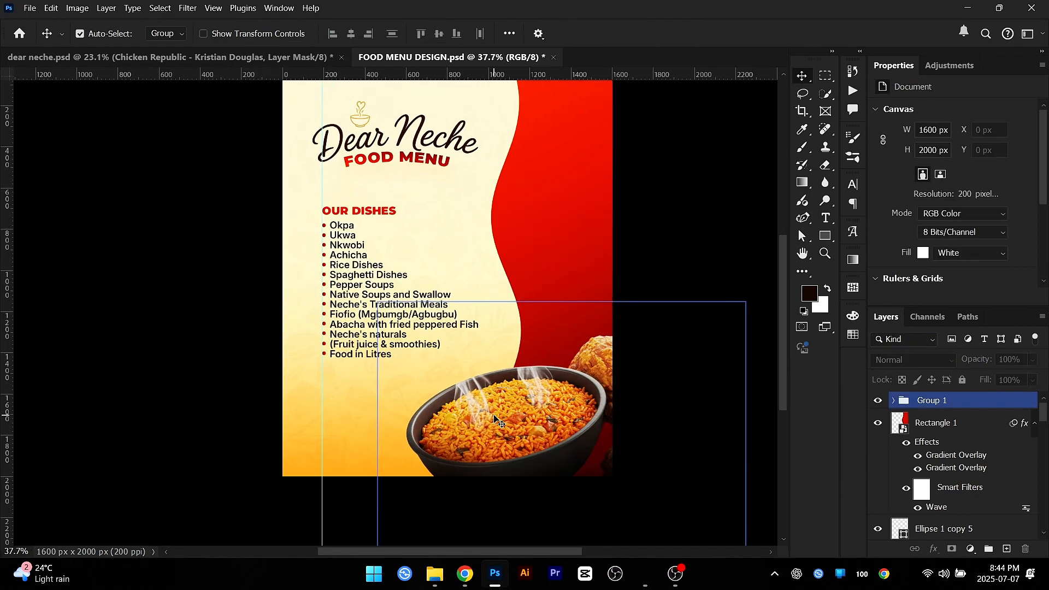
{"action": "scroll", "coordinate": [550, 393], "scroll_direction": "up", "scroll_amount": 5}
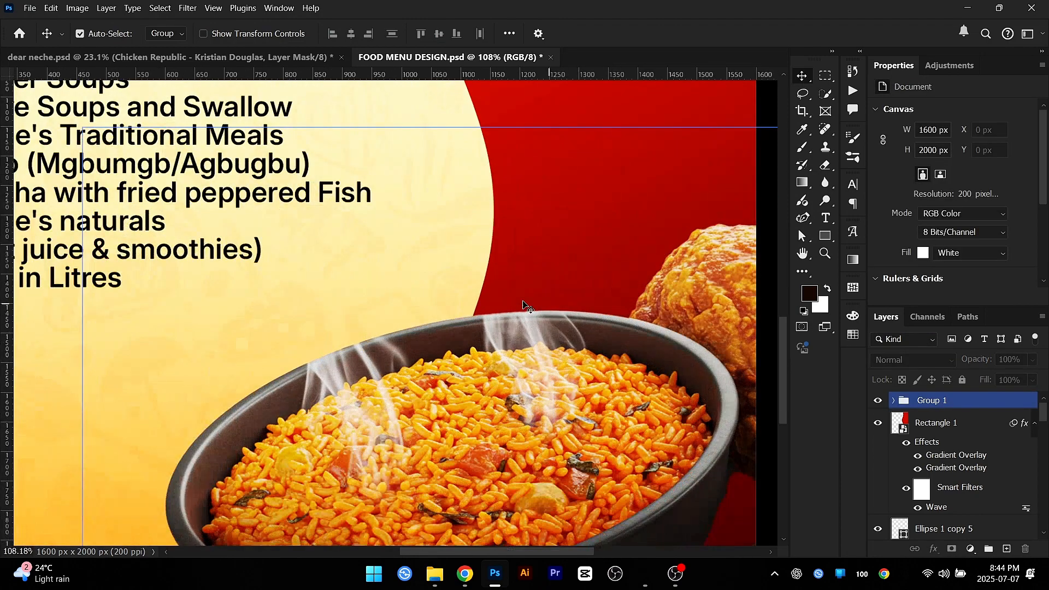
{"action": "scroll", "coordinate": [300, 407], "scroll_direction": "down", "scroll_amount": 3}
{"action": "left_click_drag", "start_coordinate": [450, 429], "coordinate": [497, 404]}
{"action": "left_click", "coordinate": [436, 577]}
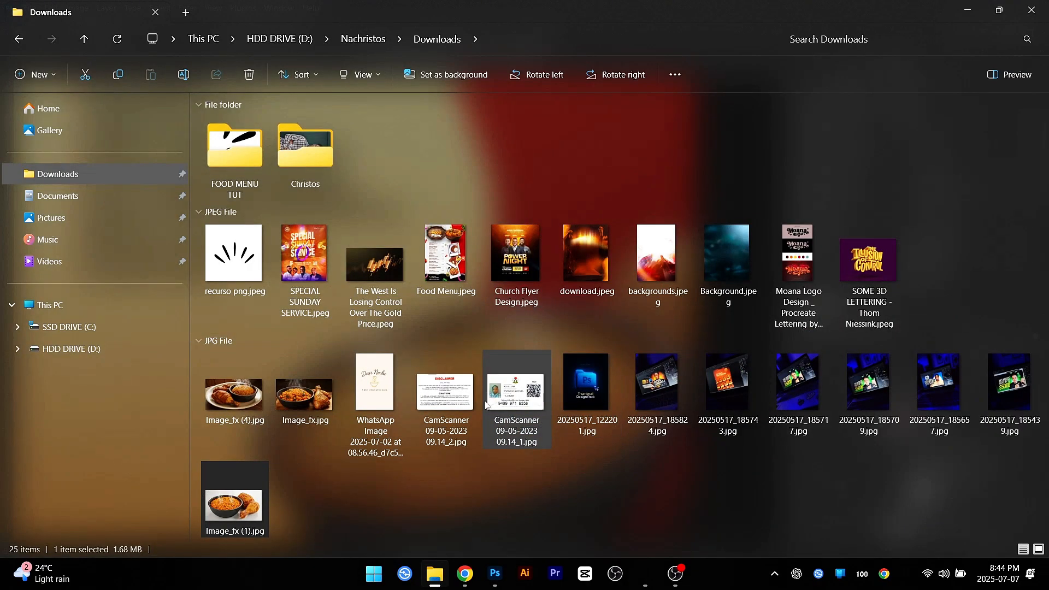
{"action": "right_click", "coordinate": [628, 155]}
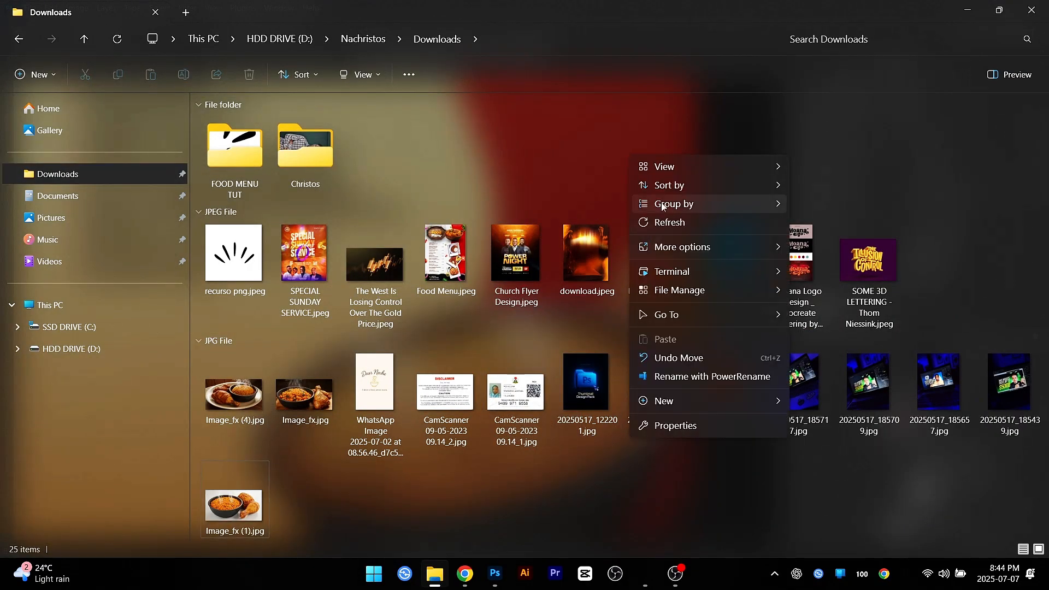
{"action": "left_click", "coordinate": [693, 224]}
{"action": "left_click", "coordinate": [238, 166]}
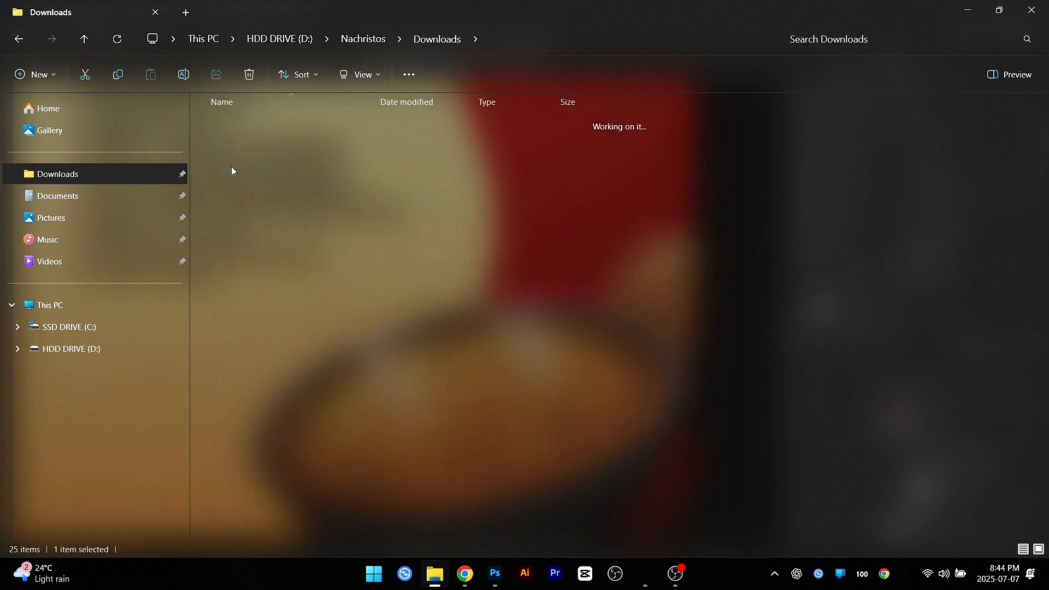
{"action": "double_click", "coordinate": [232, 170]}
{"action": "scroll", "coordinate": [549, 142], "scroll_direction": "up", "scroll_amount": 5, "text": "ctrl"}
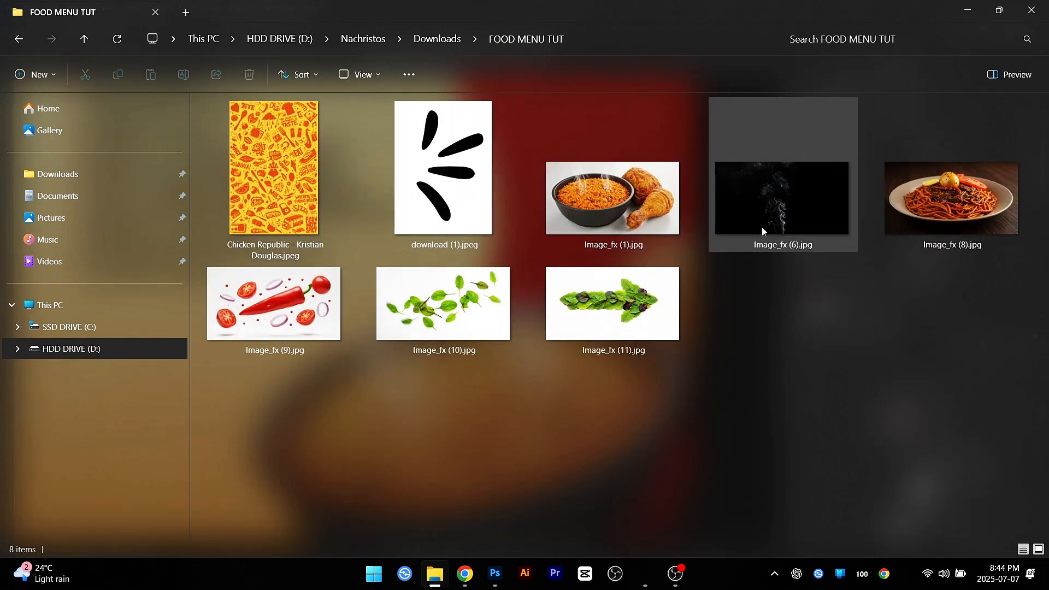
{"action": "left_click_drag", "start_coordinate": [808, 207], "coordinate": [461, 371]}
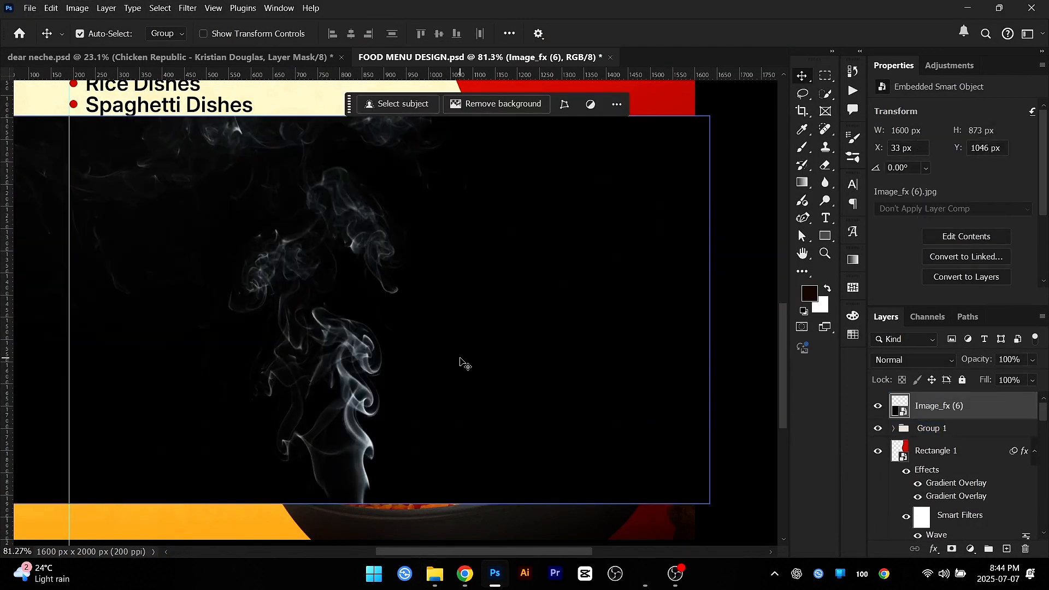
Step: Set the smoke image's blend mode to Screen and position it with a duplicate so that smoke rises from both sides of the bowl
{"action": "scroll", "coordinate": [462, 361], "scroll_direction": "down", "scroll_amount": 4}
{"action": "left_click", "coordinate": [909, 362]}
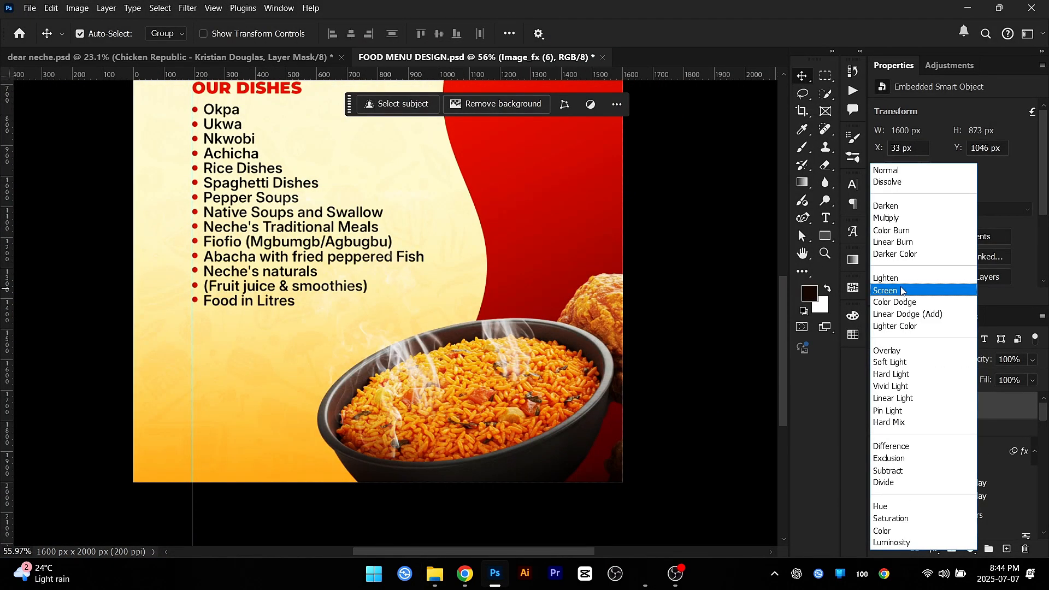
{"action": "left_click", "coordinate": [901, 285]}
{"action": "left_click_drag", "start_coordinate": [388, 355], "coordinate": [405, 321]}
{"action": "scroll", "coordinate": [406, 321], "scroll_direction": "down", "scroll_amount": 3}
{"action": "scroll", "coordinate": [557, 240], "scroll_direction": "up", "scroll_amount": 4}
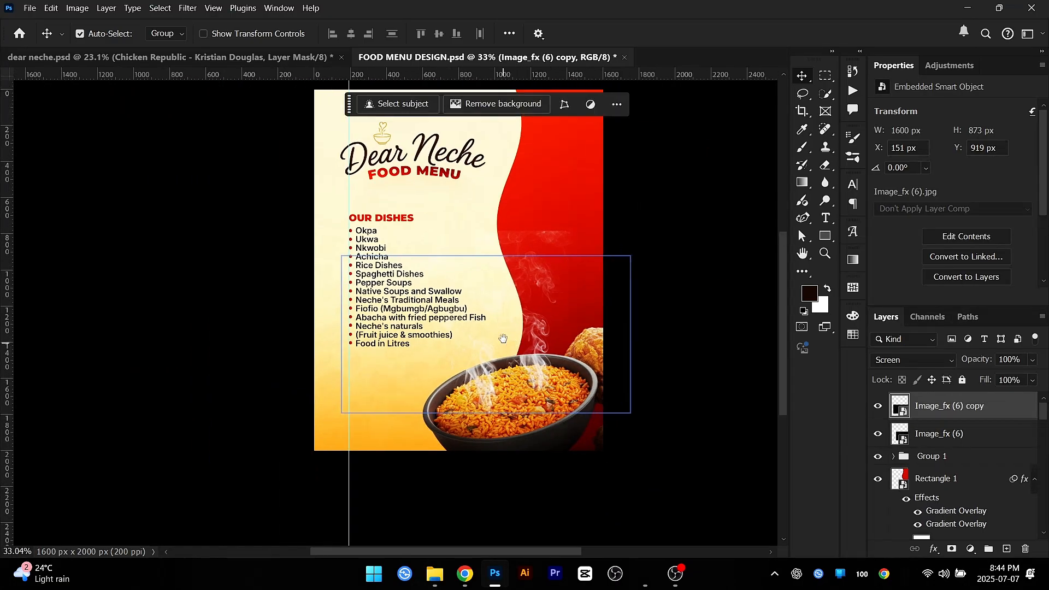
Step: Add a layer mask to the original smoke layer and paint black with a large soft brush over the upper smoke on the red area
{"action": "left_click", "coordinate": [935, 550]}
{"action": "left_click", "coordinate": [952, 553]}
{"action": "left_click", "coordinate": [952, 549]}
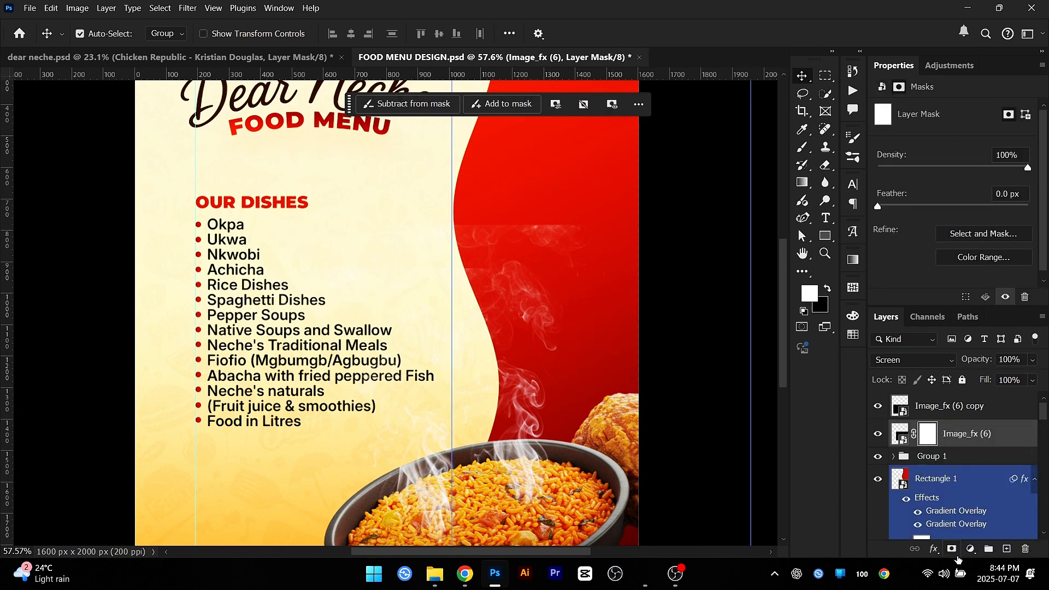
{"action": "key", "text": "b"}
{"action": "key", "text": "x"}
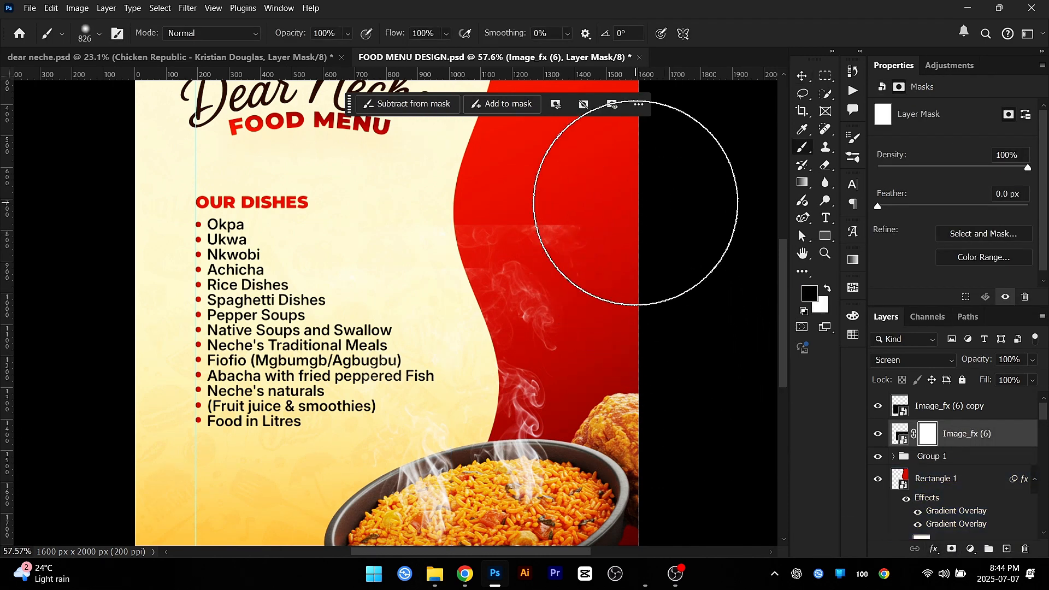
{"action": "mouse_move", "coordinate": [632, 187]}
{"action": "left_mouse_down"}
{"action": "mouse_move", "coordinate": [499, 193]}
{"action": "mouse_move", "coordinate": [526, 175]}
{"action": "left_mouse_up"}
Step: Add a layer mask to the duplicate smoke layer and paint out the smoke over the menu text and cream background
{"action": "left_click", "coordinate": [978, 407]}
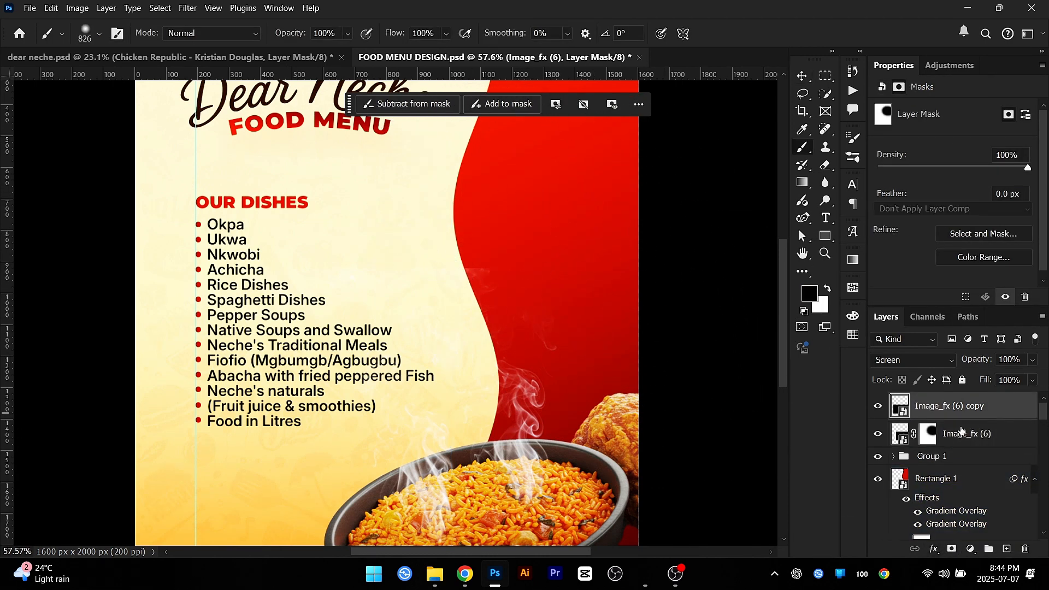
{"action": "left_click", "coordinate": [952, 550]}
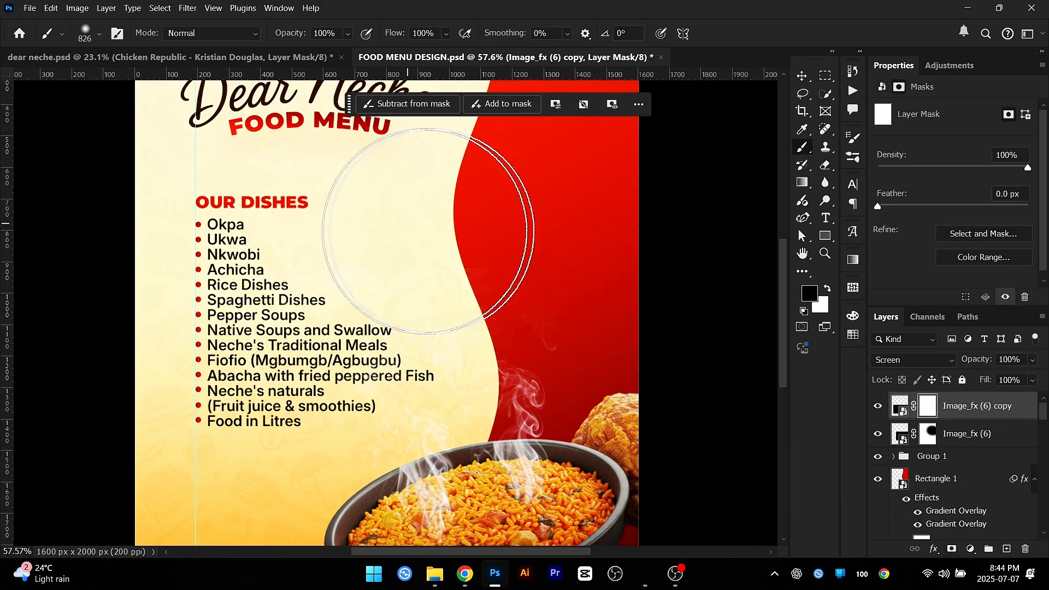
{"action": "left_click_drag", "start_coordinate": [315, 241], "coordinate": [271, 261]}
{"action": "key", "text": "v"}
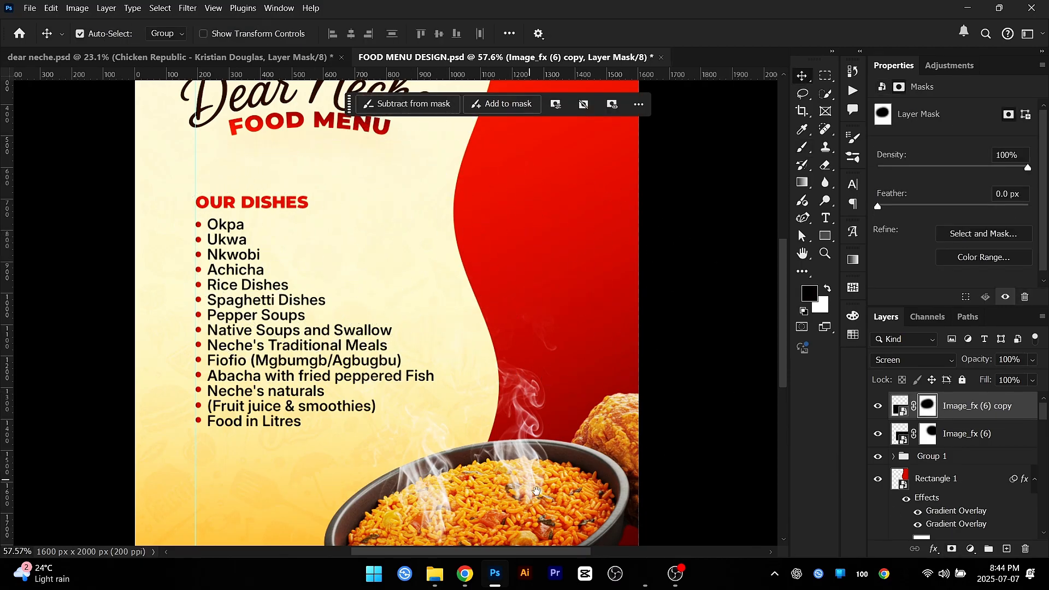
{"action": "scroll", "coordinate": [531, 445], "scroll_direction": "down", "scroll_amount": 1}
{"action": "scroll", "coordinate": [532, 444], "scroll_direction": "up", "scroll_amount": 1}
{"action": "scroll", "coordinate": [533, 448], "scroll_direction": "up", "scroll_amount": 3}
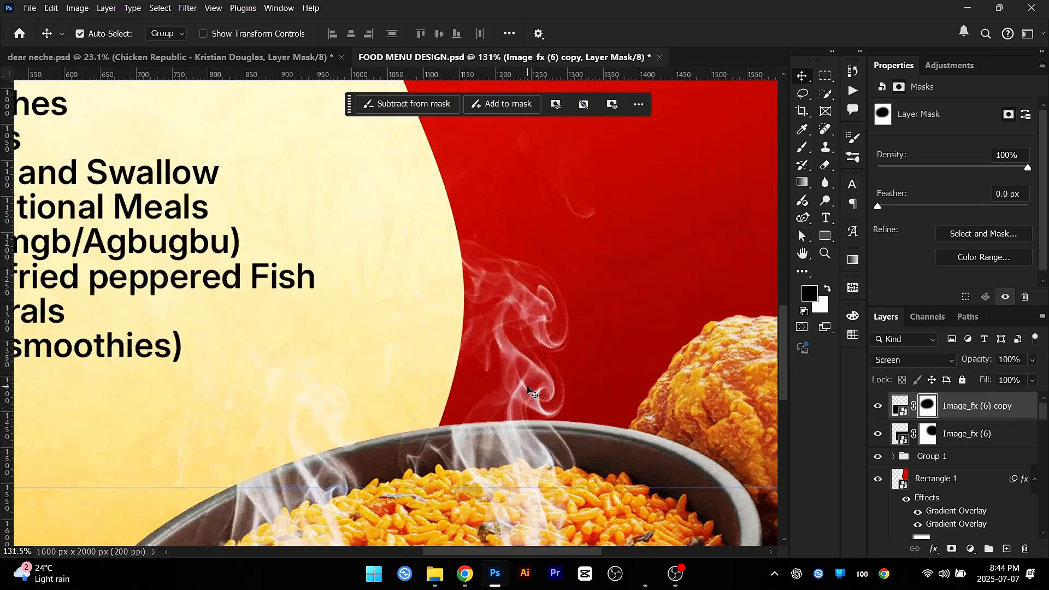
{"action": "scroll", "coordinate": [528, 386], "scroll_direction": "down", "scroll_amount": 6}
{"action": "left_click", "coordinate": [722, 361], "text": "ctrl"}
Step: Place Image_fx.jpg from the Downloads folder directly above the red wave shape and clip it to that shape
{"action": "scroll", "coordinate": [481, 405], "scroll_direction": "up", "scroll_amount": 2}
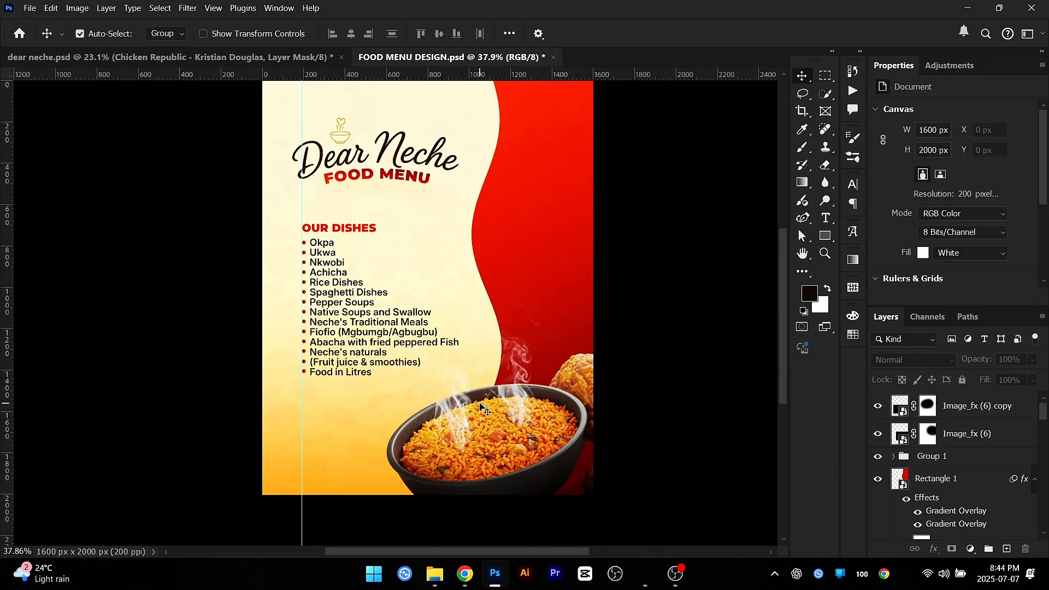
{"action": "left_click", "coordinate": [557, 164], "text": "ctrl"}
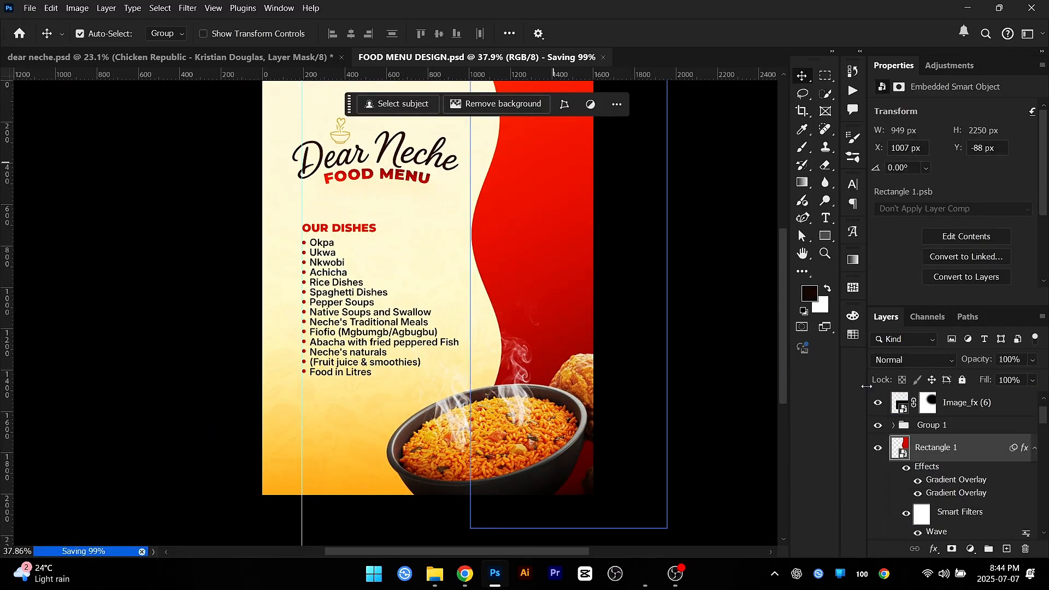
{"action": "left_click", "coordinate": [435, 573]}
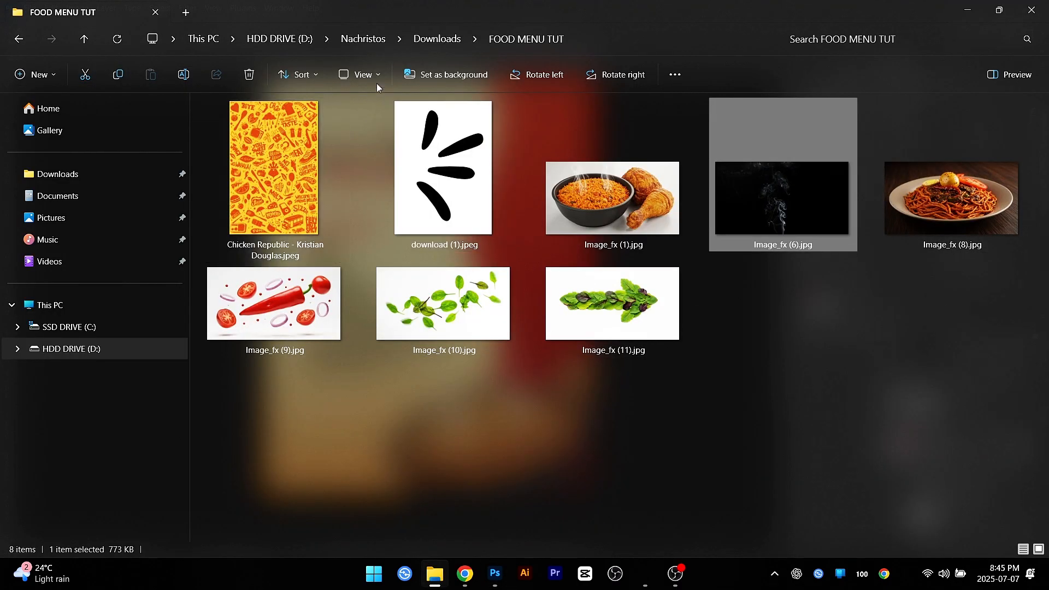
{"action": "left_click", "coordinate": [436, 40]}
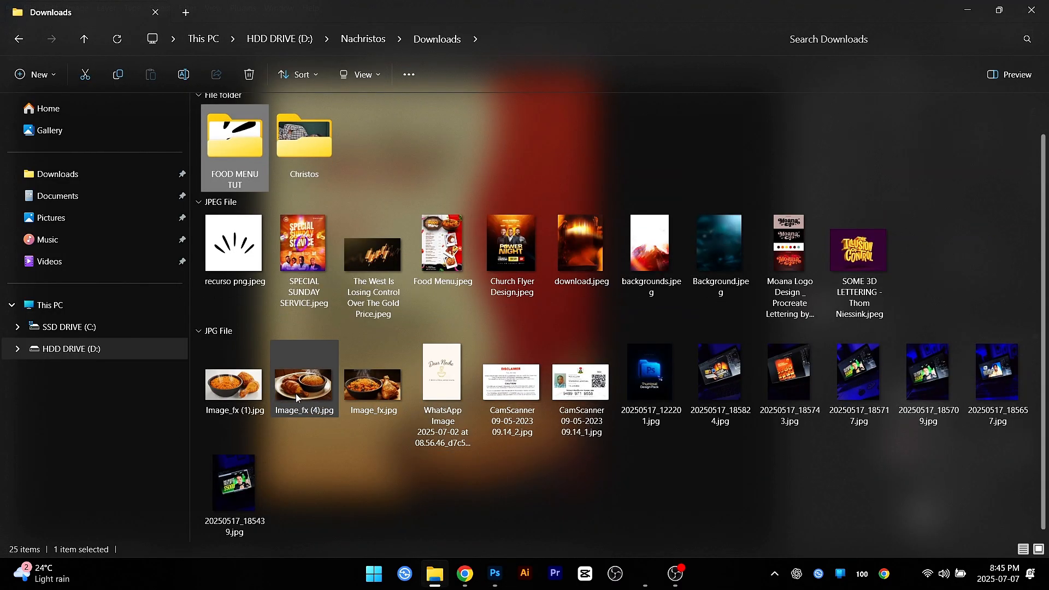
{"action": "left_click_drag", "start_coordinate": [367, 389], "coordinate": [910, 437]}
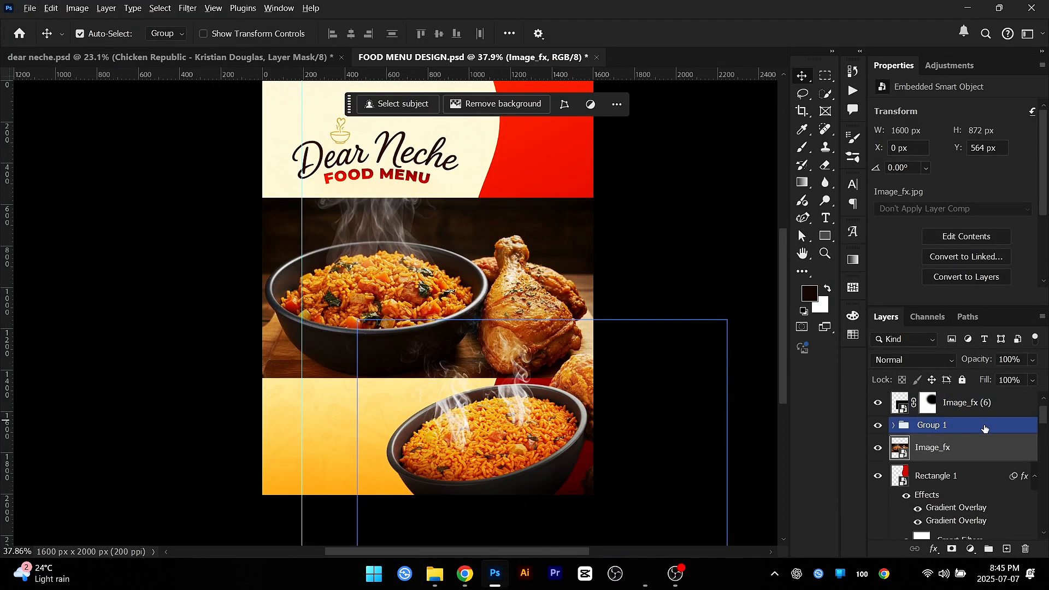
{"action": "left_click", "coordinate": [977, 462], "text": "alt"}
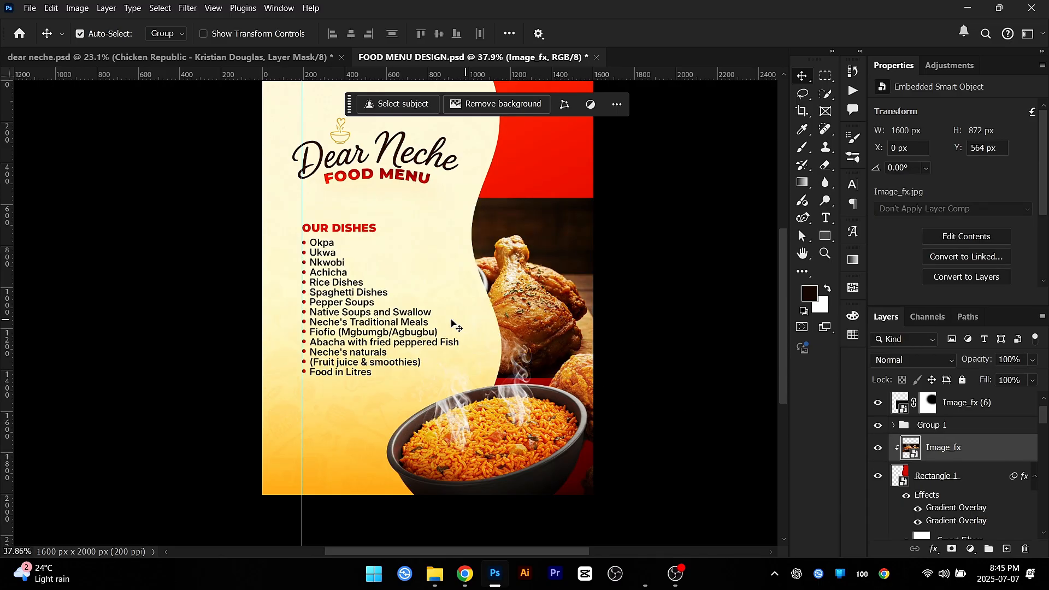
Step: Enlarge the clipped food image to 3990 × 2176 px and position it at X 44 px, Y -270 px over the red shape
{"action": "scroll", "coordinate": [441, 328], "scroll_direction": "down", "scroll_amount": 3}
{"action": "key", "text": "ctrl+t"}
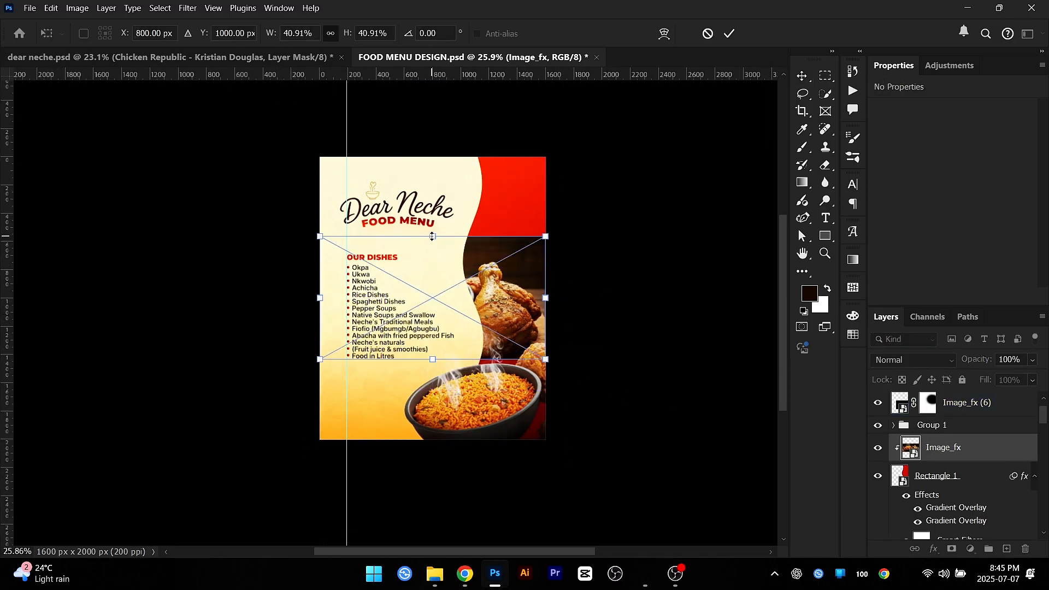
{"action": "left_click_drag", "start_coordinate": [475, 235], "coordinate": [474, 143]}
{"action": "left_click_drag", "start_coordinate": [440, 264], "coordinate": [570, 264]}
{"action": "key", "text": "Return"}
{"action": "scroll", "coordinate": [512, 293], "scroll_direction": "up", "scroll_amount": 2}
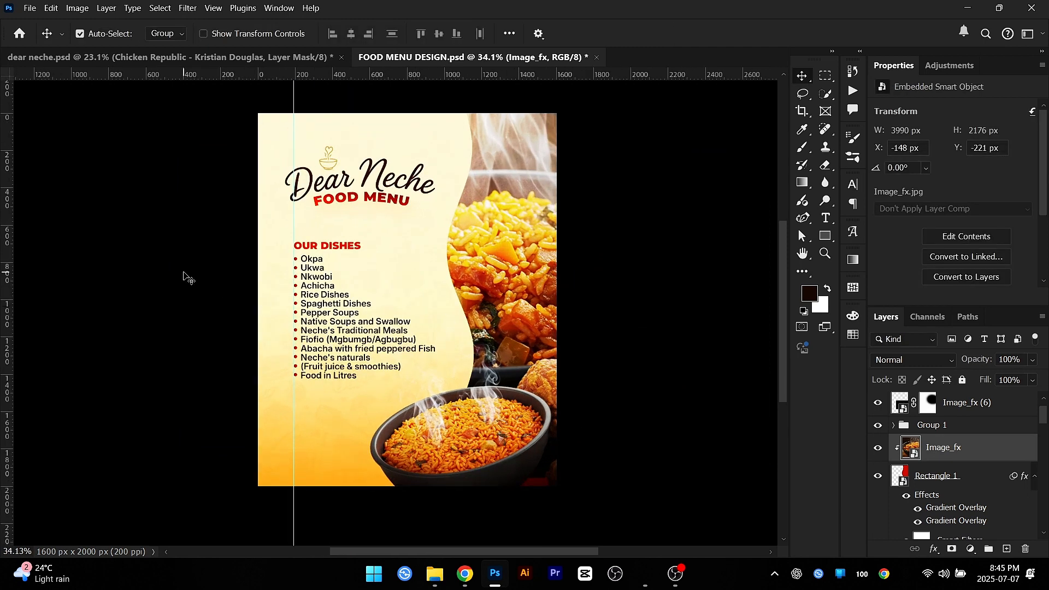
{"action": "left_click_drag", "start_coordinate": [218, 266], "coordinate": [254, 257]}
Step: Set the clipped food image's blend mode to Lighten, reduce its fill so the red shape dominates, and save the document
{"action": "left_click", "coordinate": [874, 360]}
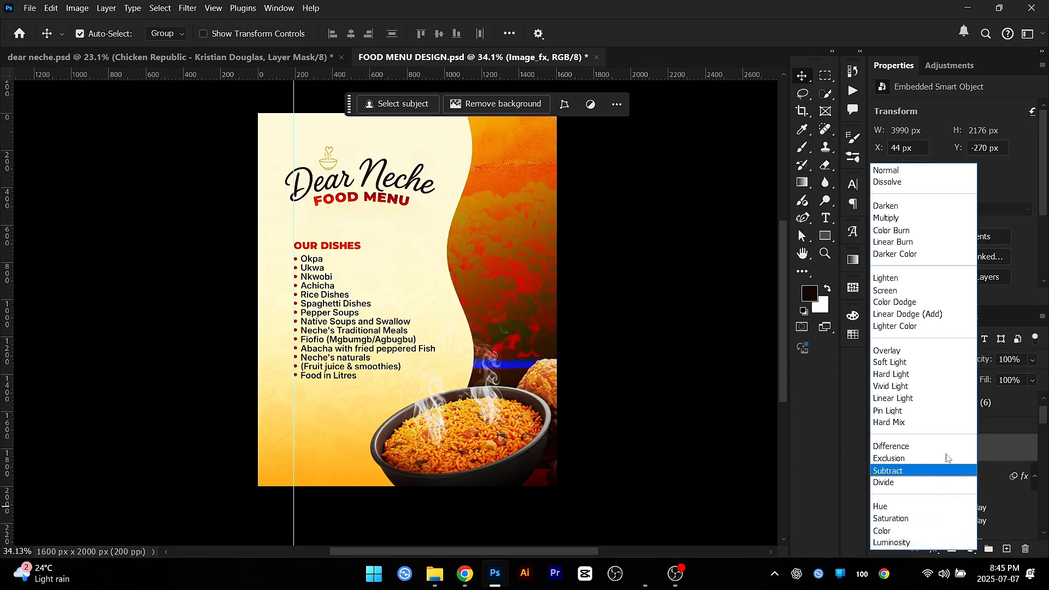
{"action": "left_click", "coordinate": [922, 277]}
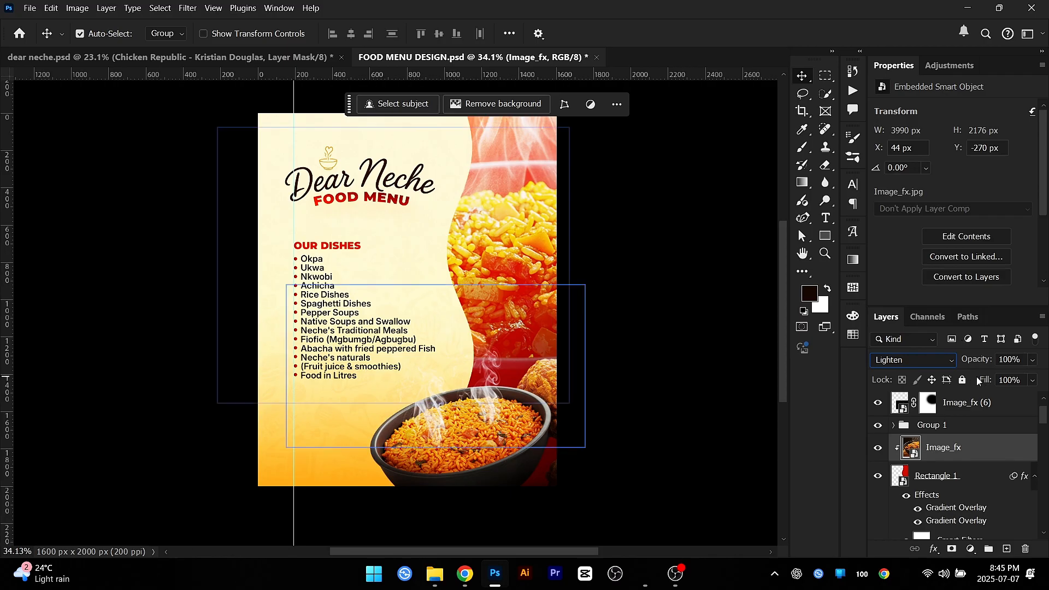
{"action": "left_click_drag", "start_coordinate": [960, 381], "coordinate": [942, 381]}
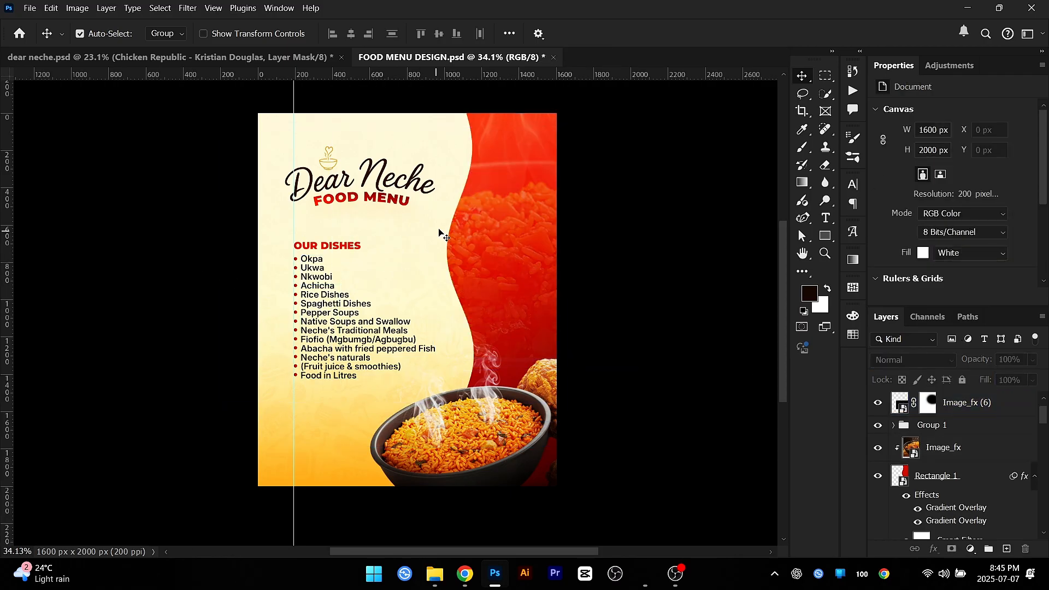
{"action": "scroll", "coordinate": [441, 235], "scroll_direction": "up", "scroll_amount": 2}
{"action": "key", "text": "ctrl+s"}
Step: Examine the torn edge of the red shape in dear neche.psd and return to FOOD MENU DESIGN.psd
{"action": "key", "text": "ctrl+Tab"}
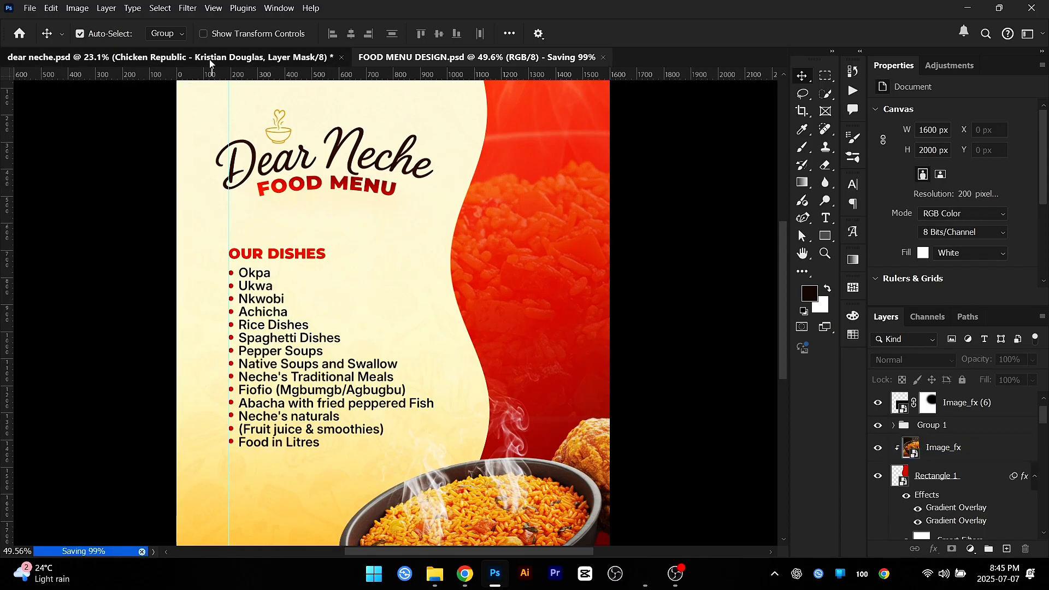
{"action": "scroll", "coordinate": [475, 157], "scroll_direction": "up", "scroll_amount": 2}
{"action": "scroll", "coordinate": [447, 192], "scroll_direction": "up", "scroll_amount": 2}
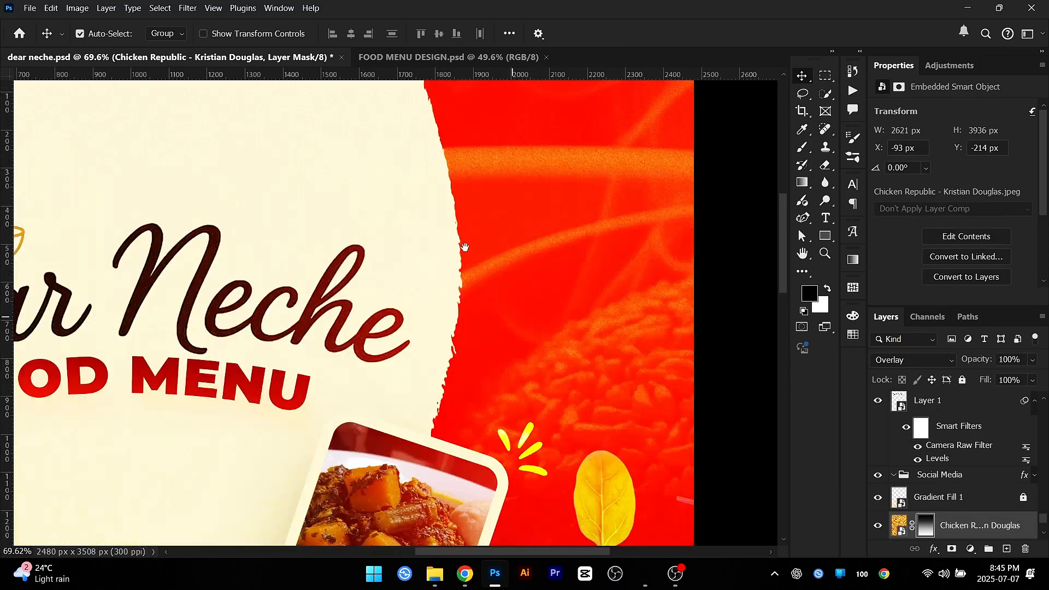
{"action": "scroll", "coordinate": [453, 159], "scroll_direction": "up", "scroll_amount": 1}
{"action": "scroll", "coordinate": [388, 131], "scroll_direction": "down", "scroll_amount": 2}
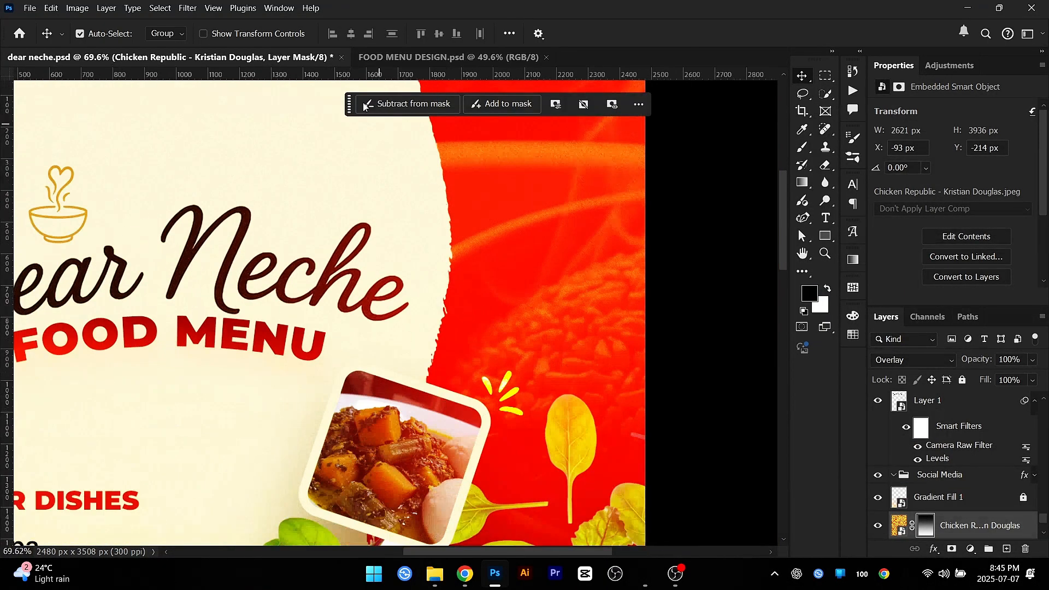
{"action": "left_click", "coordinate": [396, 59]}
{"action": "scroll", "coordinate": [609, 219], "scroll_direction": "down", "scroll_amount": 2}
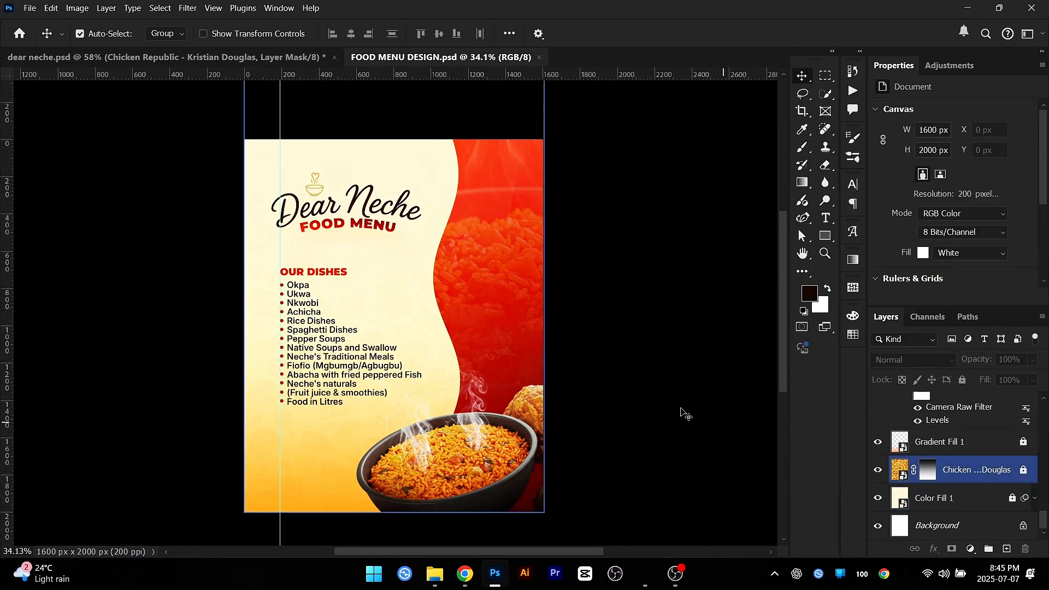
Step: Set up a Displace filter on the red wave shape with horizontal and vertical scale 30, Stretch To Fit and Repeat Edge Pixels
{"action": "left_click", "coordinate": [498, 194]}
{"action": "left_click", "coordinate": [996, 441]}
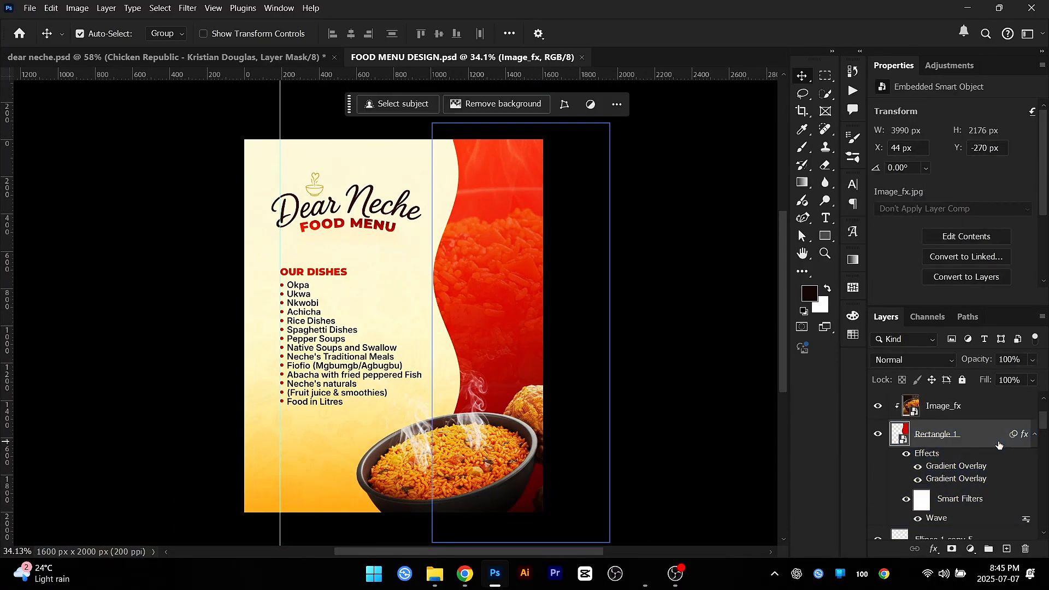
{"action": "left_click", "coordinate": [187, 8]}
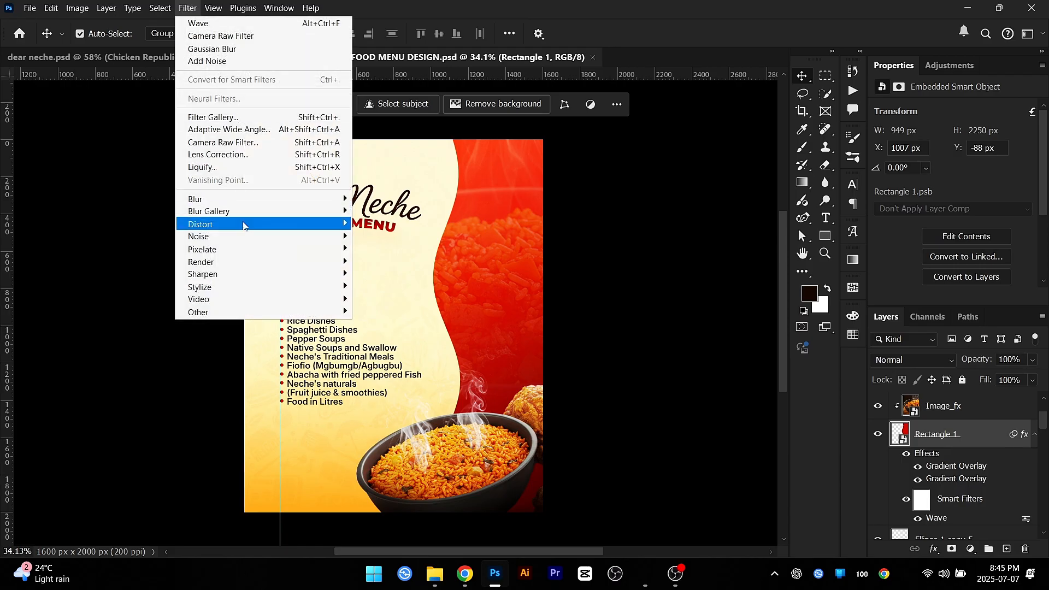
{"action": "mouse_move", "coordinate": [229, 229]}
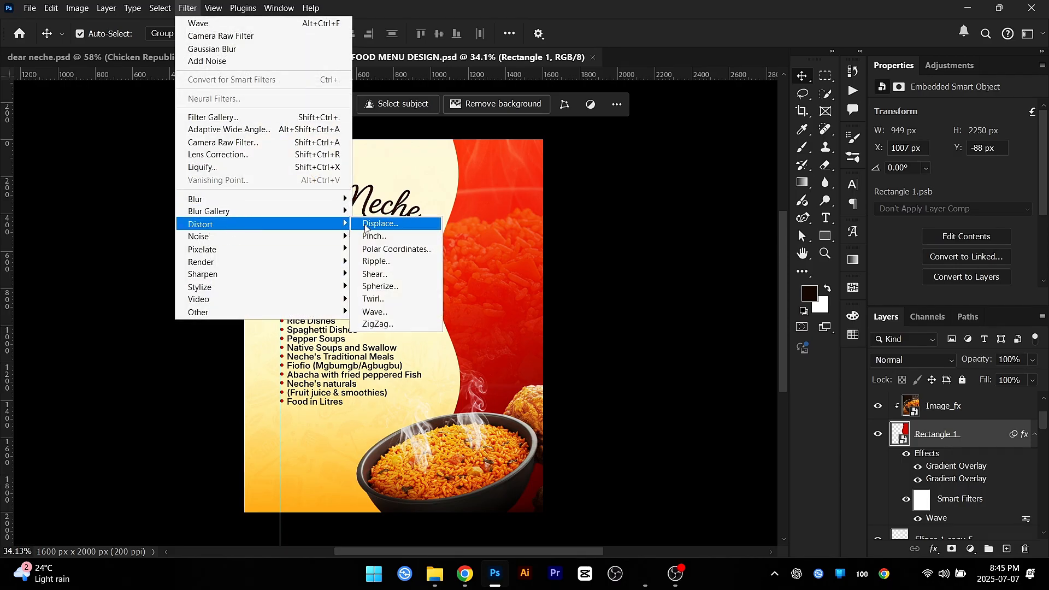
{"action": "left_click", "coordinate": [366, 225]}
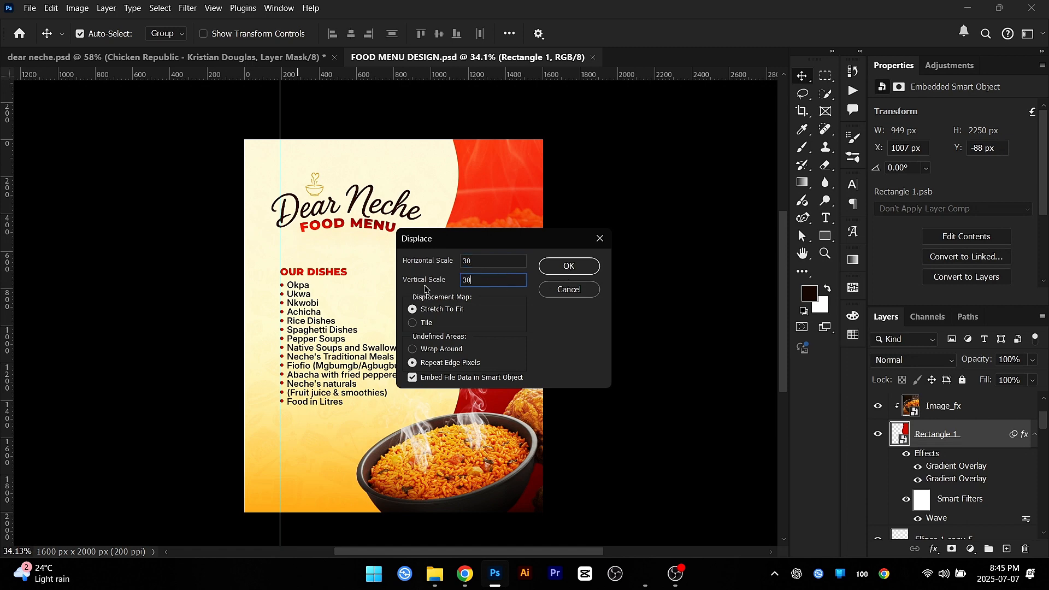
{"action": "left_click", "coordinate": [593, 270]}
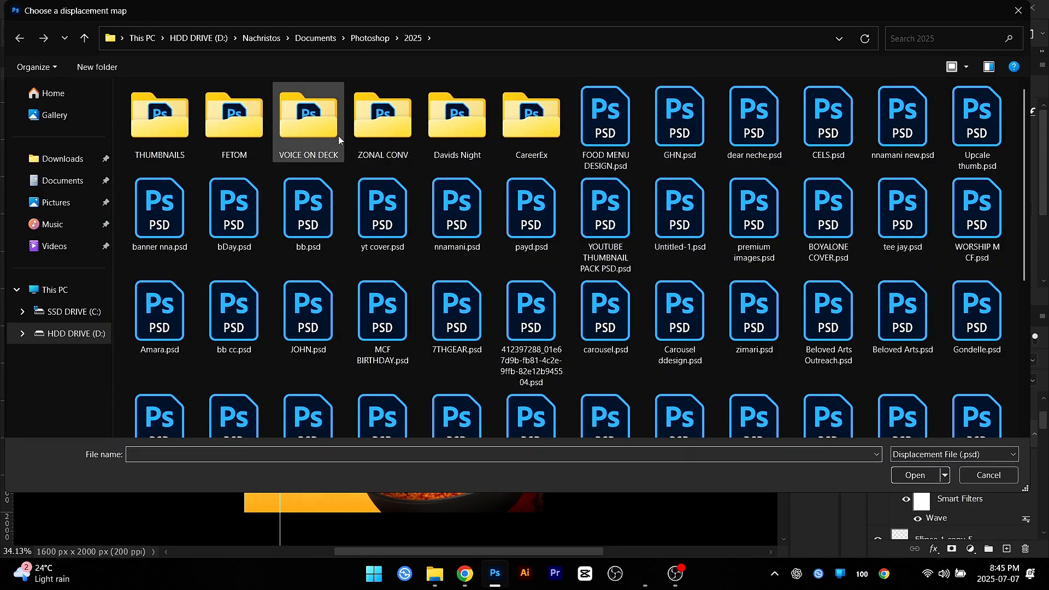
Step: Load a displacement map from the Photoshop Displacement Maps folder to roughen the red shape's edge, and save the document
{"action": "left_click", "coordinate": [367, 37]}
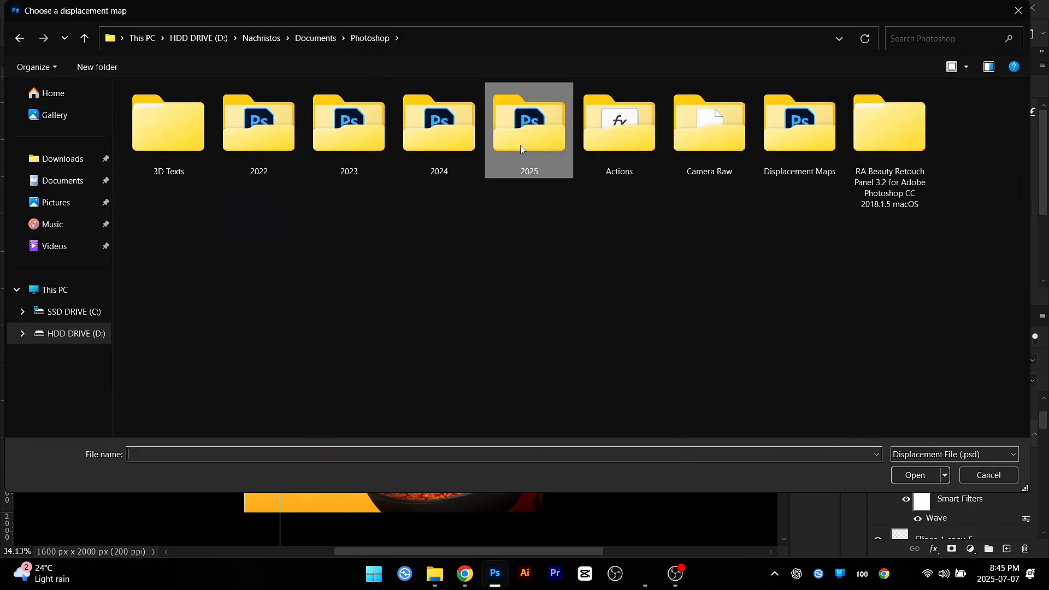
{"action": "double_click", "coordinate": [808, 133]}
{"action": "double_click", "coordinate": [226, 133]}
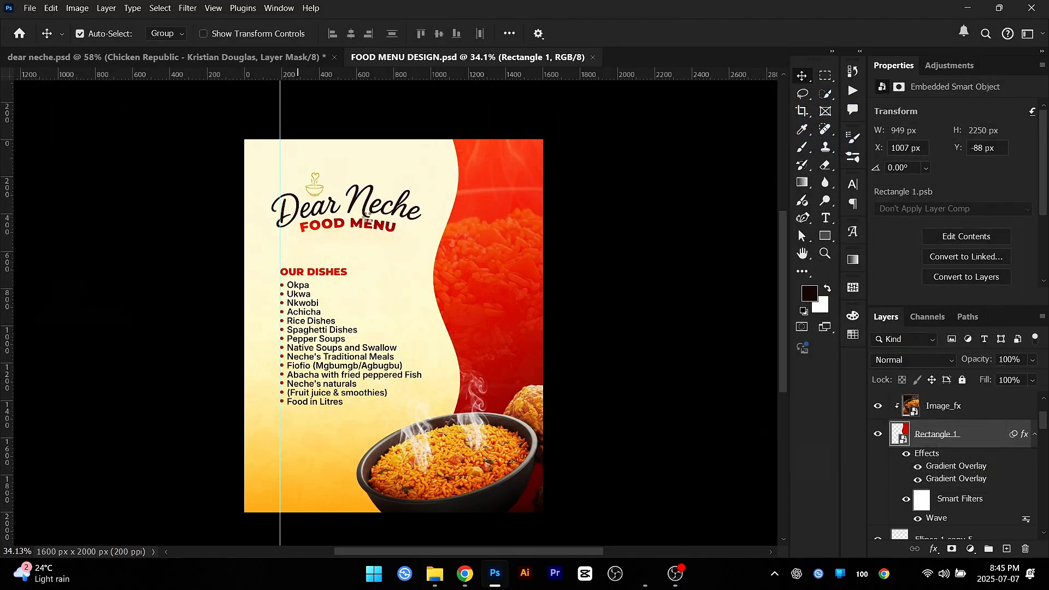
{"action": "scroll", "coordinate": [434, 261], "scroll_direction": "up", "scroll_amount": 1}
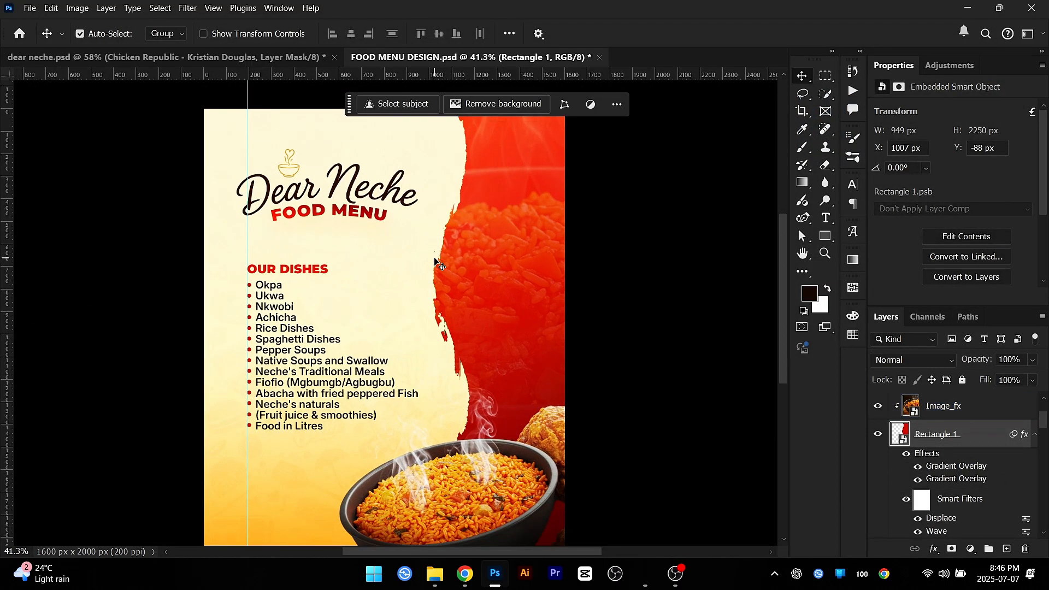
{"action": "scroll", "coordinate": [435, 259], "scroll_direction": "down", "scroll_amount": 1}
{"action": "scroll", "coordinate": [435, 260], "scroll_direction": "up", "scroll_amount": 1}
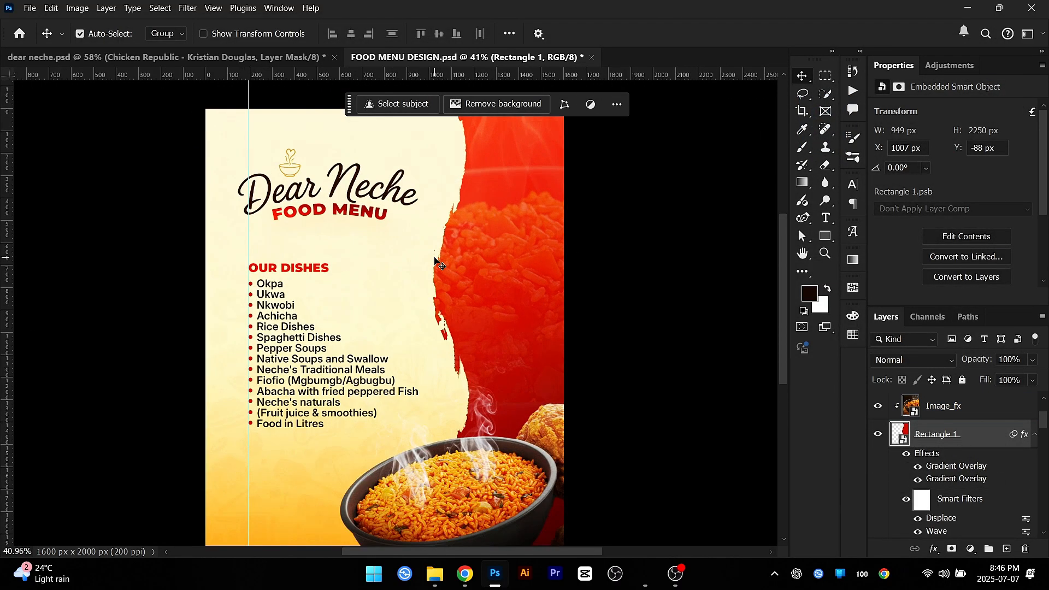
{"action": "key", "text": "ctrl+s"}
{"action": "left_click_drag", "start_coordinate": [446, 361], "coordinate": [519, 302]}
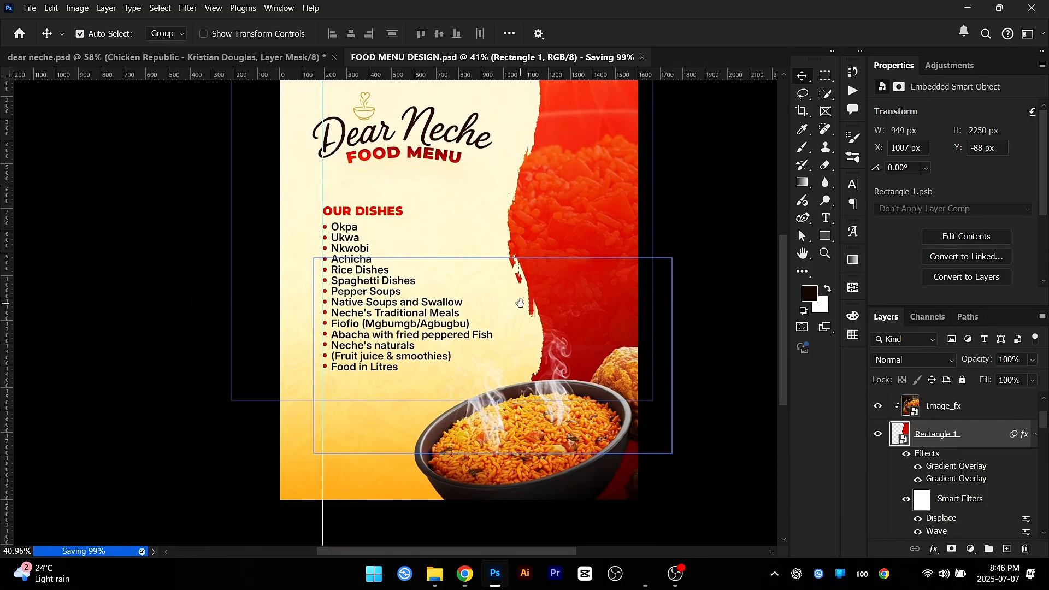
{"action": "scroll", "coordinate": [520, 292], "scroll_direction": "down", "scroll_amount": 3}
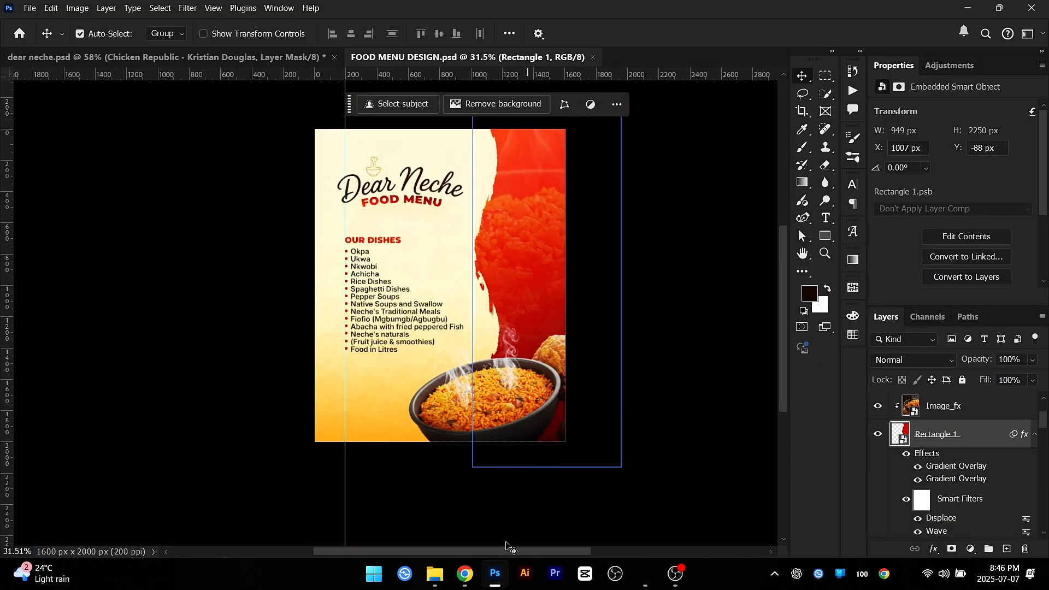
Step: Copy the pepper, tomato and onion image from dear neche.psd into FOOD MENU DESIGN.psd
{"action": "left_click", "coordinate": [142, 101]}
{"action": "scroll", "coordinate": [449, 284], "scroll_direction": "up", "scroll_amount": 1}
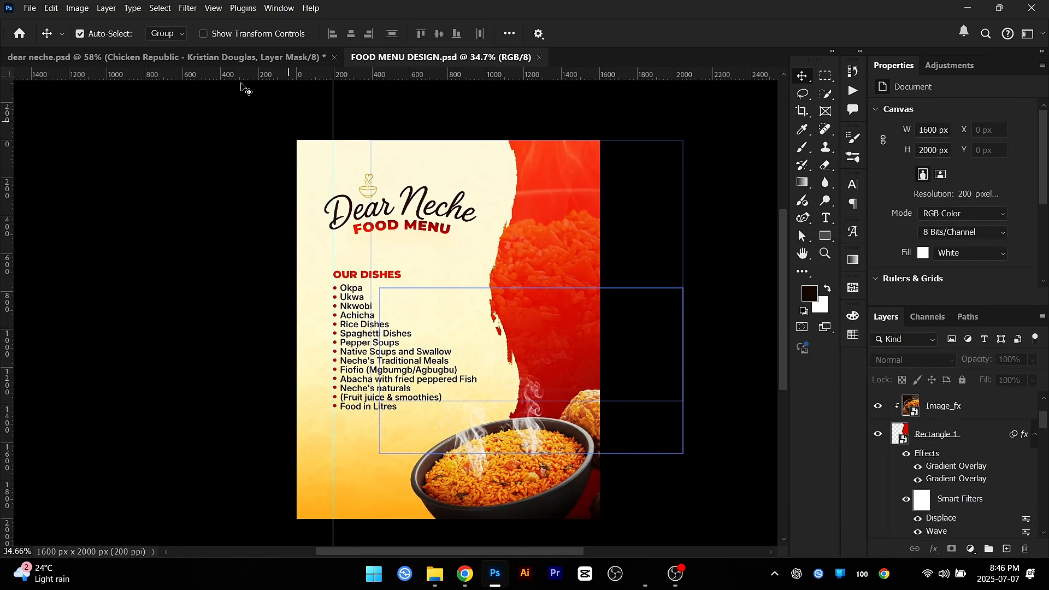
{"action": "key", "text": "ctrl+Tab"}
{"action": "scroll", "coordinate": [380, 266], "scroll_direction": "down", "scroll_amount": 1}
{"action": "scroll", "coordinate": [380, 266], "scroll_direction": "down", "scroll_amount": 3}
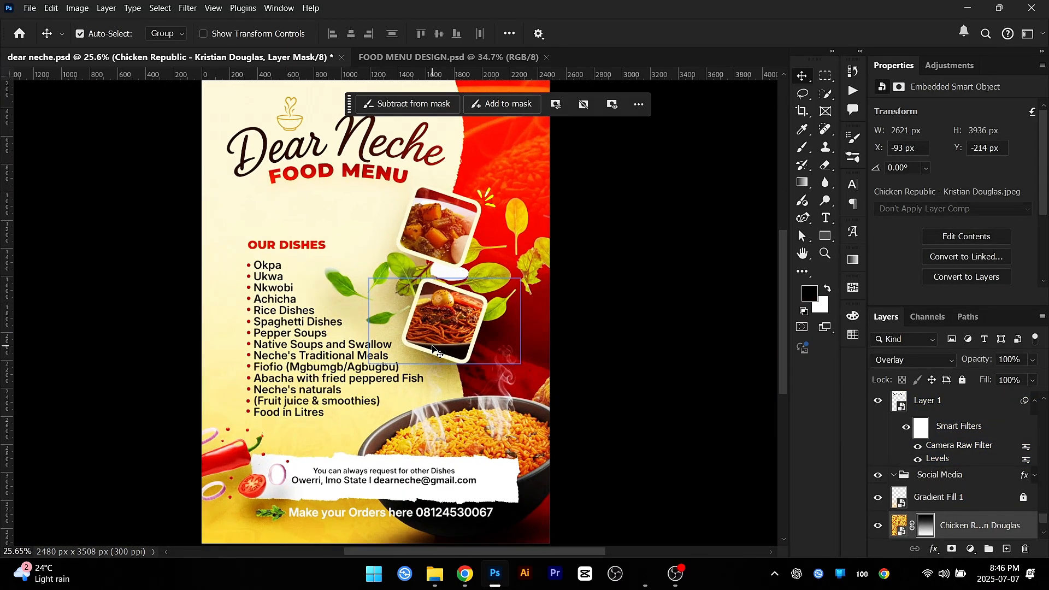
{"action": "scroll", "coordinate": [429, 272], "scroll_direction": "down", "scroll_amount": 1}
{"action": "left_click_drag", "start_coordinate": [280, 410], "coordinate": [303, 344]}
{"action": "scroll", "coordinate": [327, 479], "scroll_direction": "up", "scroll_amount": 3}
Step: Scale the pepper and tomato image to 959 × 524 px, place it at X -491 px, Y 1430 px, and save the document
{"action": "key", "text": "ctrl+t"}
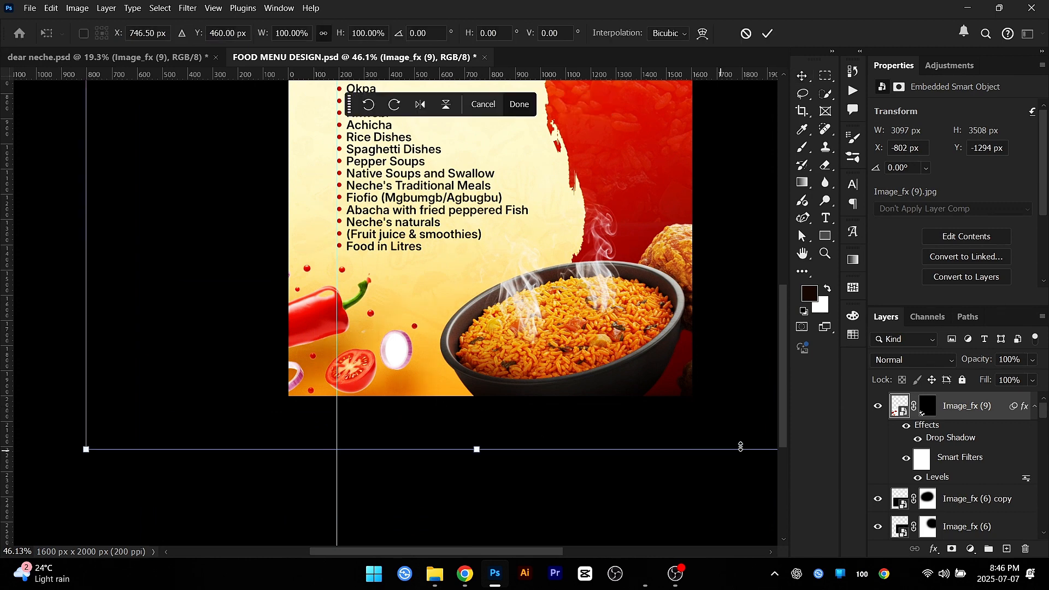
{"action": "scroll", "coordinate": [613, 421], "scroll_direction": "down", "scroll_amount": 3}
{"action": "left_click_drag", "start_coordinate": [728, 430], "coordinate": [477, 302]}
{"action": "left_click_drag", "start_coordinate": [383, 183], "coordinate": [440, 327]}
{"action": "scroll", "coordinate": [438, 328], "scroll_direction": "up", "scroll_amount": 2}
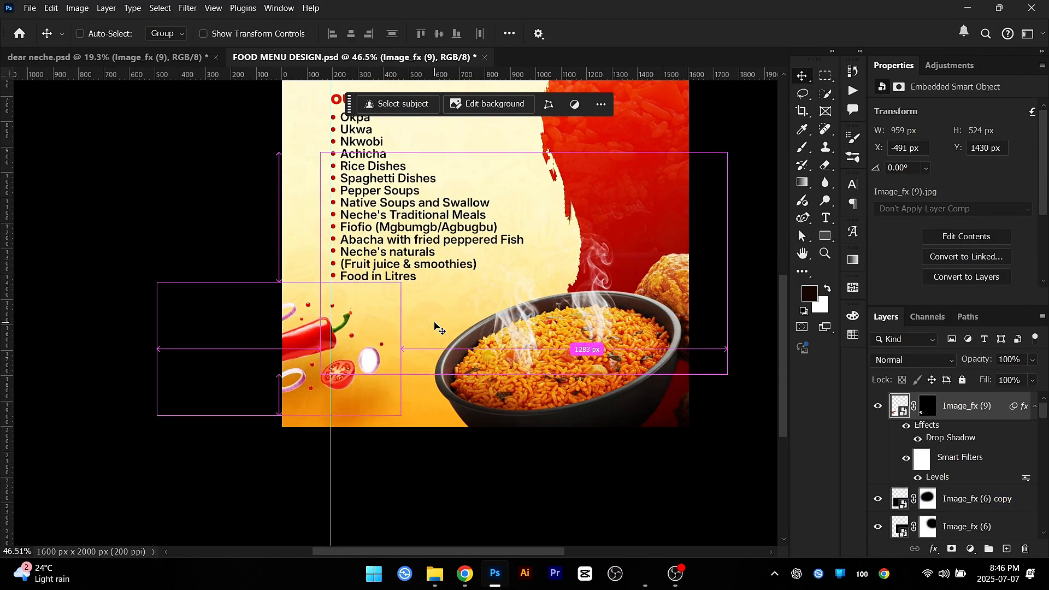
{"action": "key", "text": "ctrl+s"}
{"action": "scroll", "coordinate": [407, 347], "scroll_direction": "down", "scroll_amount": 3}
{"action": "left_click", "coordinate": [131, 89]}
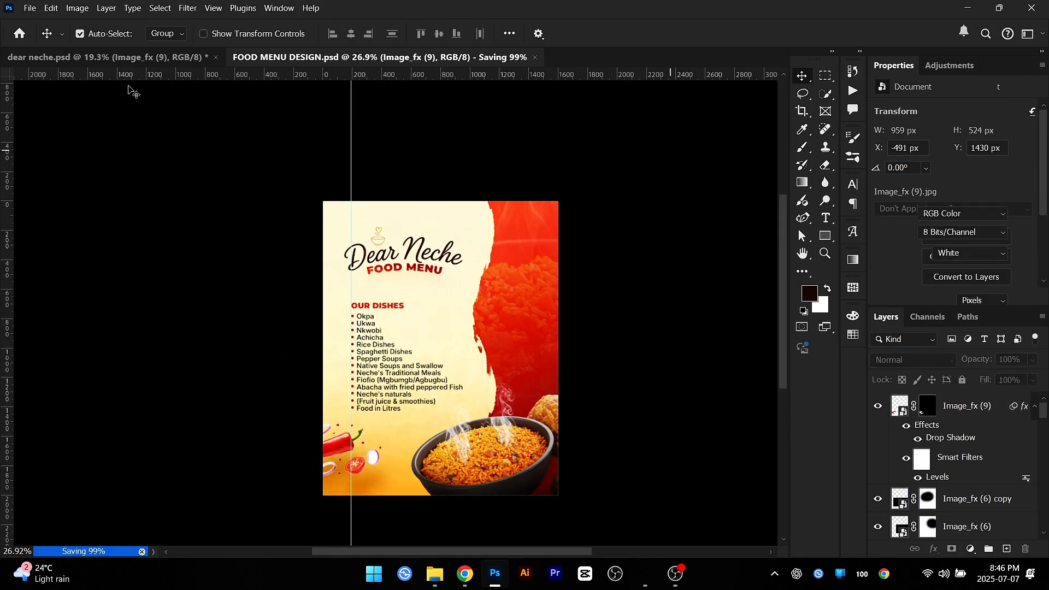
Step: Switch to dear neche.psd and select Group 2, which holds the upper framed stew photo
{"action": "left_click", "coordinate": [135, 59]}
{"action": "scroll", "coordinate": [447, 308], "scroll_direction": "up", "scroll_amount": 4}
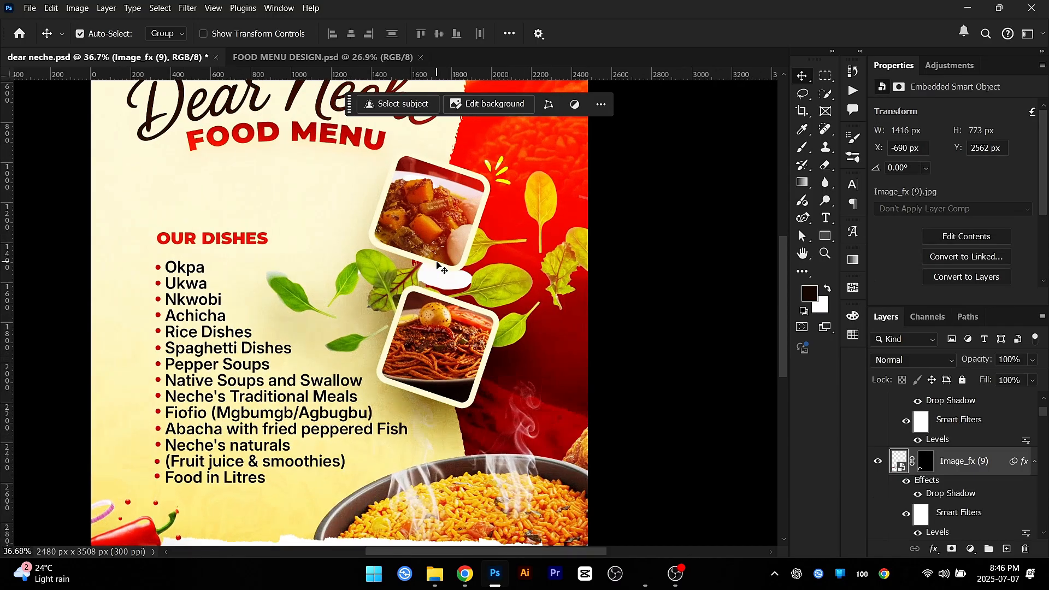
{"action": "left_click_drag", "start_coordinate": [421, 243], "coordinate": [403, 225]}
{"action": "key", "text": "ctrl+z"}
{"action": "left_click", "coordinate": [79, 34]}
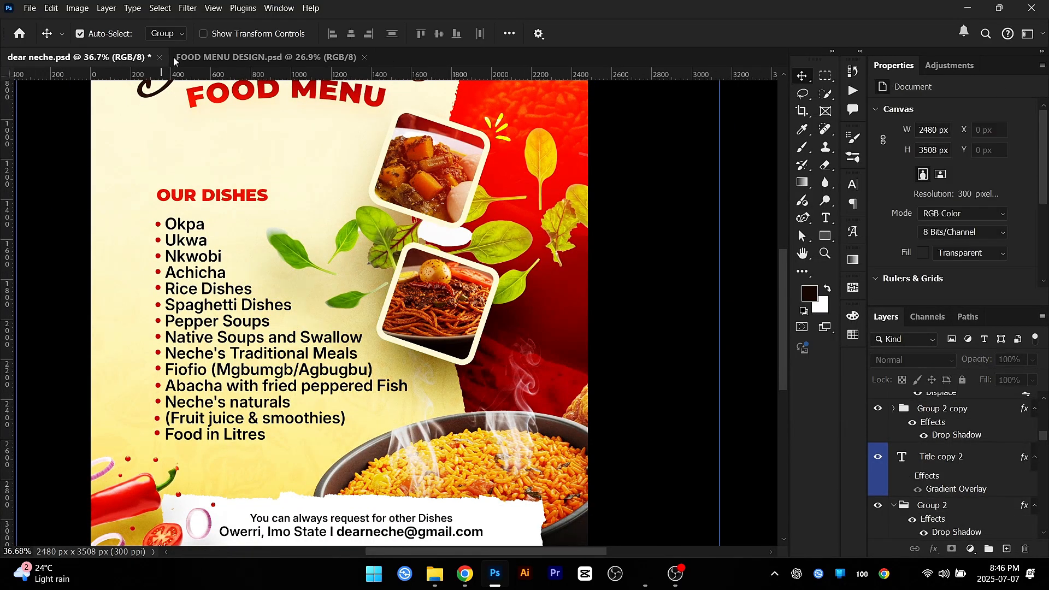
{"action": "left_click", "coordinate": [500, 242]}
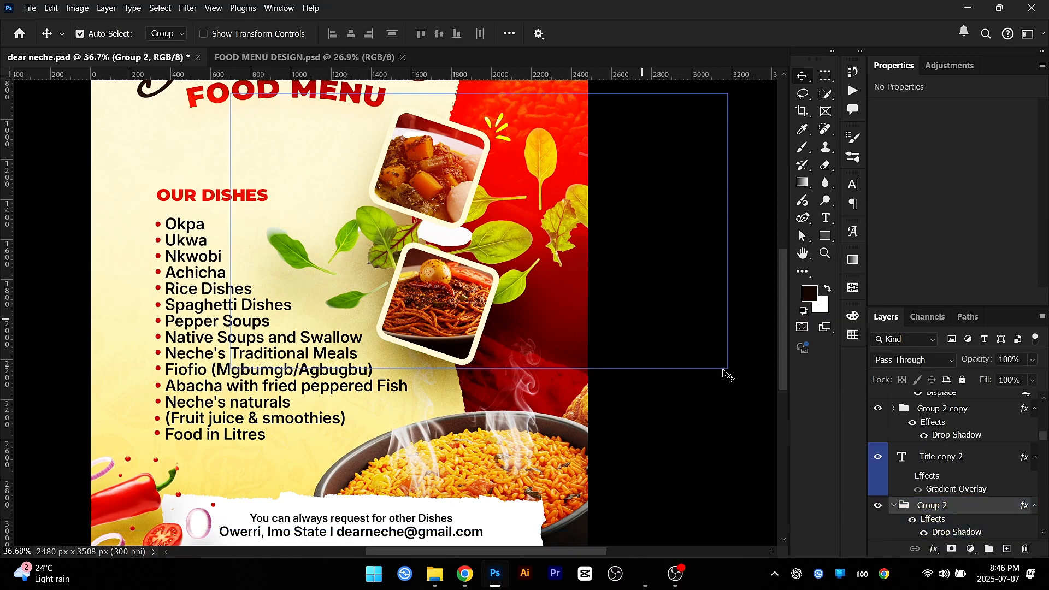
Step: Try to move the leaves layer Image_fx (10) from Group 2 into Group 1 and to shift the upper framed photo group downward
{"action": "scroll", "coordinate": [956, 469], "scroll_direction": "down", "scroll_amount": 3}
{"action": "left_click", "coordinate": [945, 497]}
{"action": "left_click", "coordinate": [946, 463]}
{"action": "scroll", "coordinate": [947, 463], "scroll_direction": "down", "scroll_amount": 1}
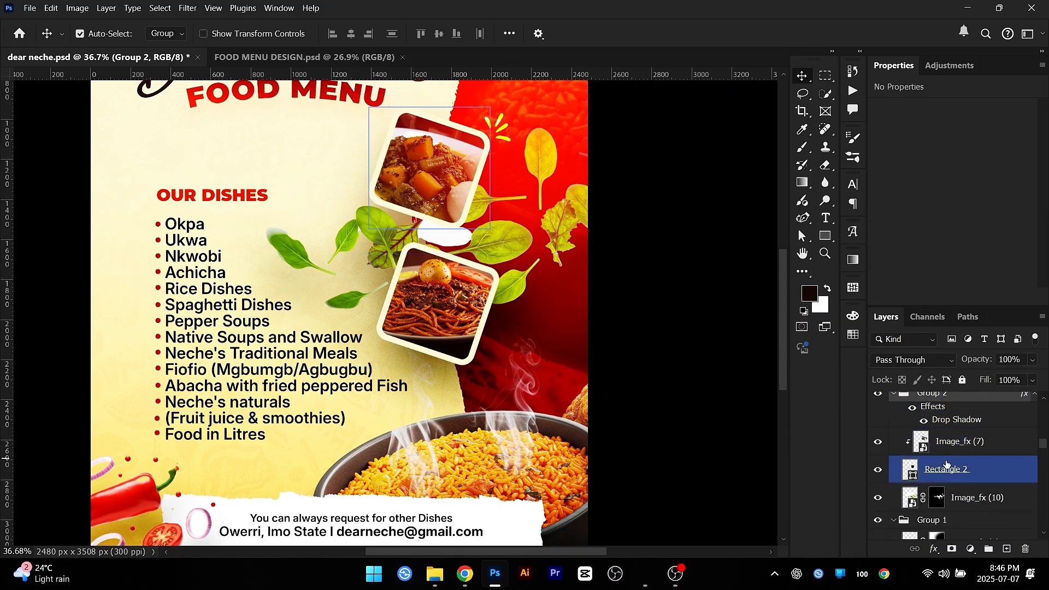
{"action": "scroll", "coordinate": [991, 501], "scroll_direction": "down", "scroll_amount": 1}
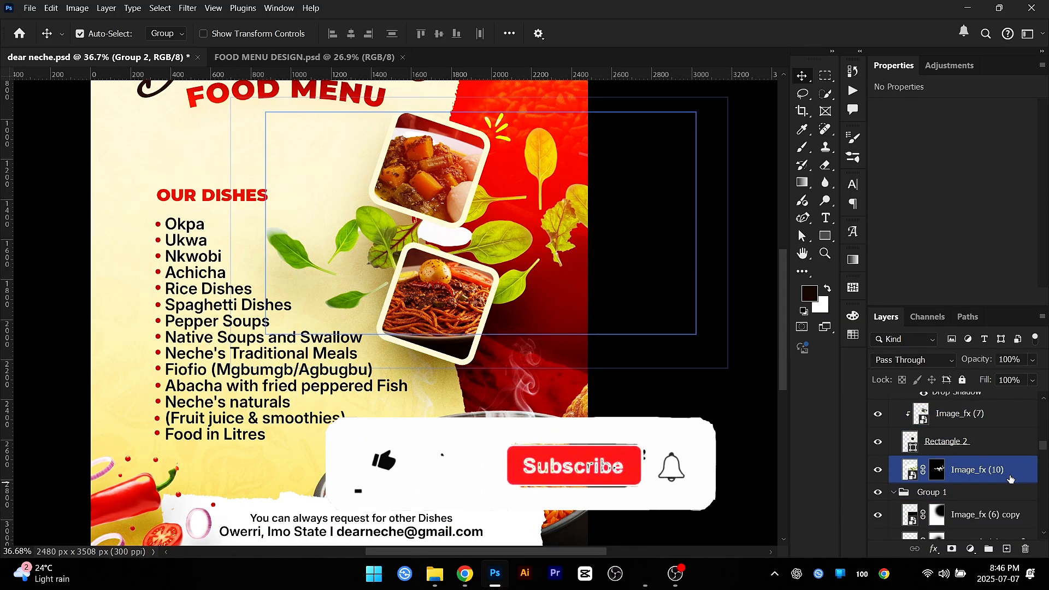
{"action": "left_click", "coordinate": [999, 482]}
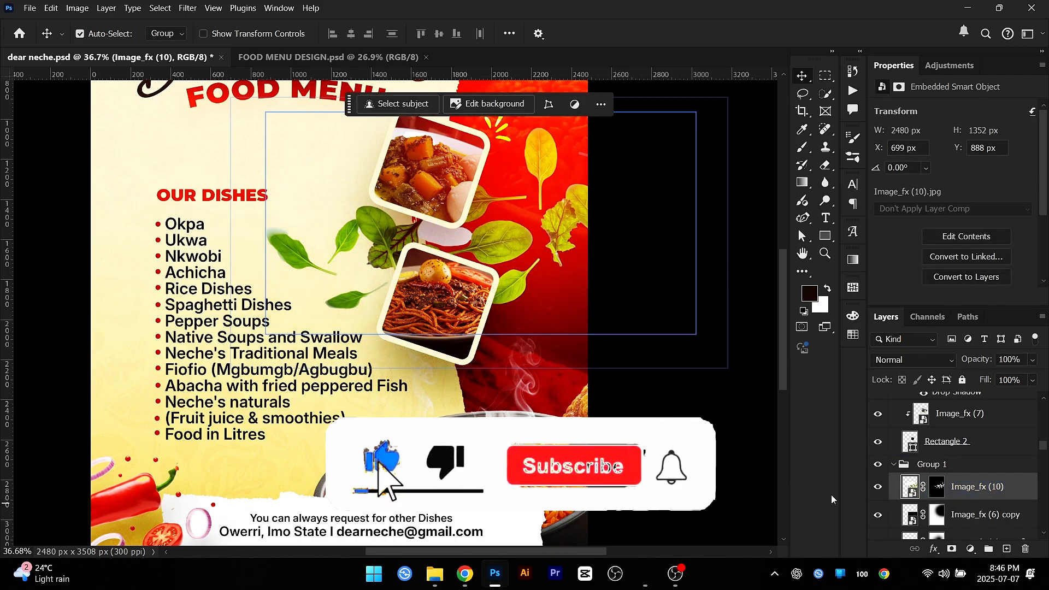
{"action": "key", "text": "ctrl"}
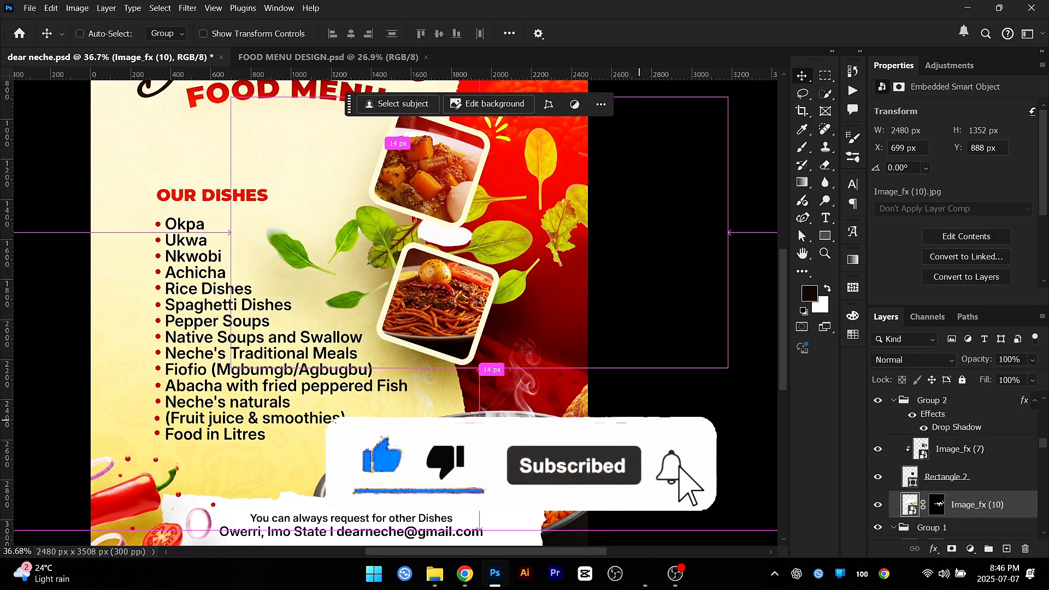
{"action": "left_click", "coordinate": [453, 265]}
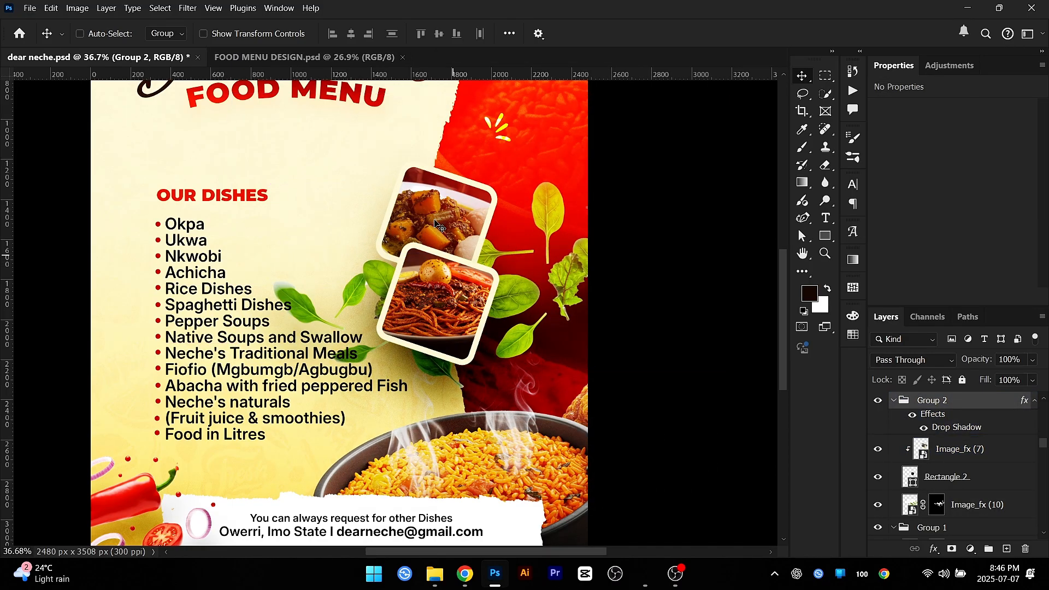
{"action": "key", "text": "ctrl+z"}
Step: Move Group 2 copy, the lower framed spaghetti photo, above the Rectangle 3 layer in the stacking order
{"action": "key", "text": "ctrl+j"}
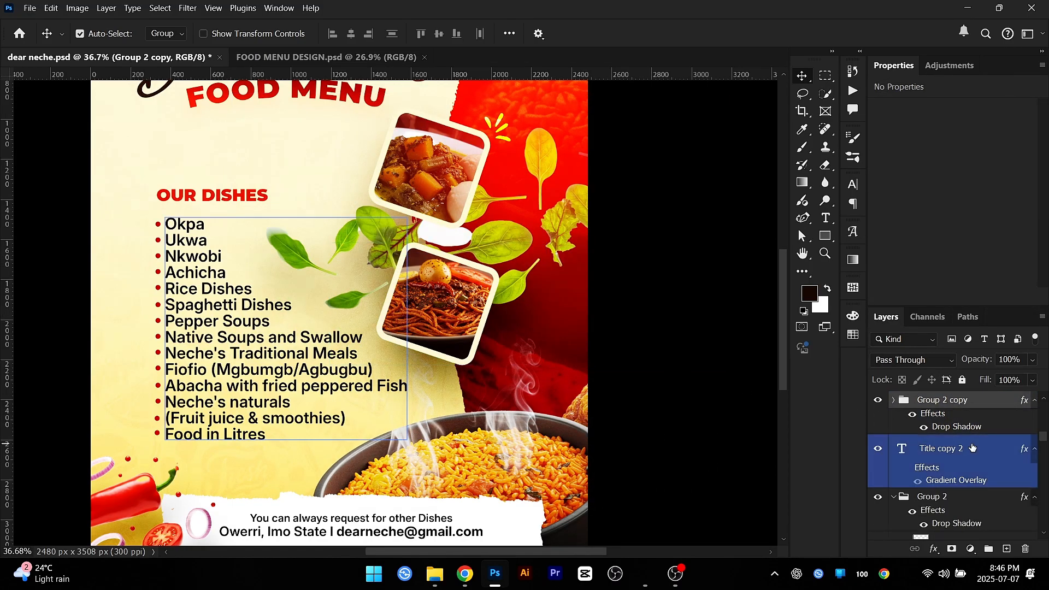
{"action": "left_click_drag", "start_coordinate": [955, 402], "coordinate": [926, 397]}
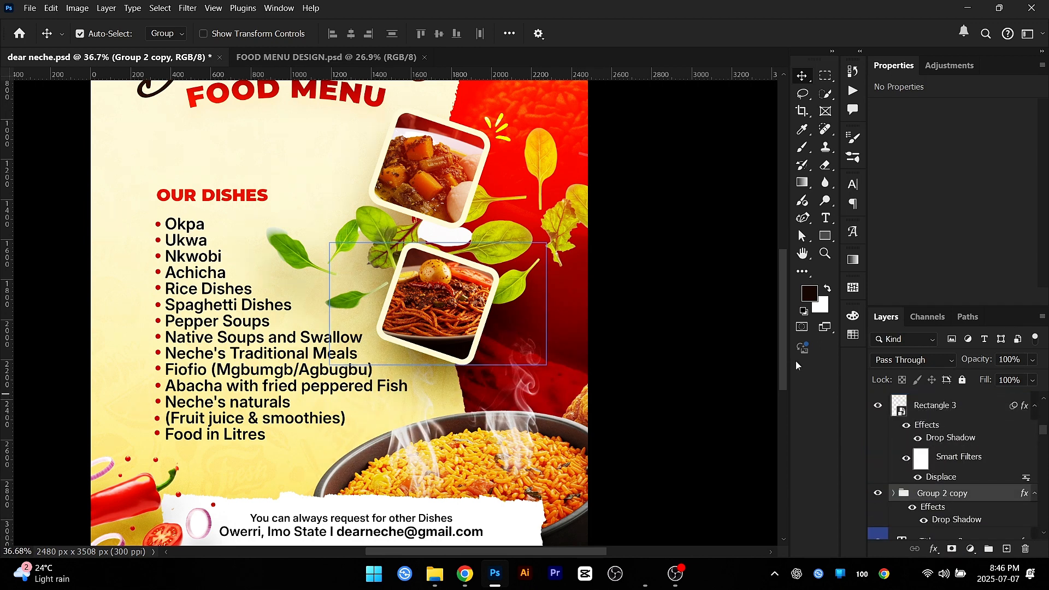
{"action": "key", "text": "ctrl+bracketright"}
{"action": "left_click_drag", "start_coordinate": [394, 319], "coordinate": [386, 322]}
{"action": "key", "text": "ctrl+z"}
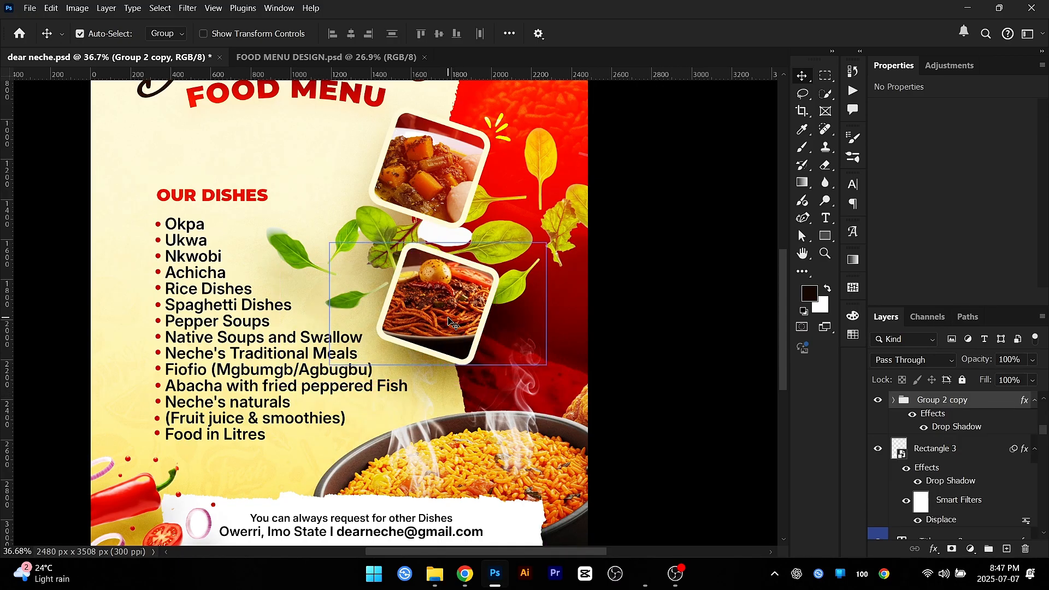
{"action": "scroll", "coordinate": [449, 323], "scroll_direction": "down", "scroll_amount": 2}
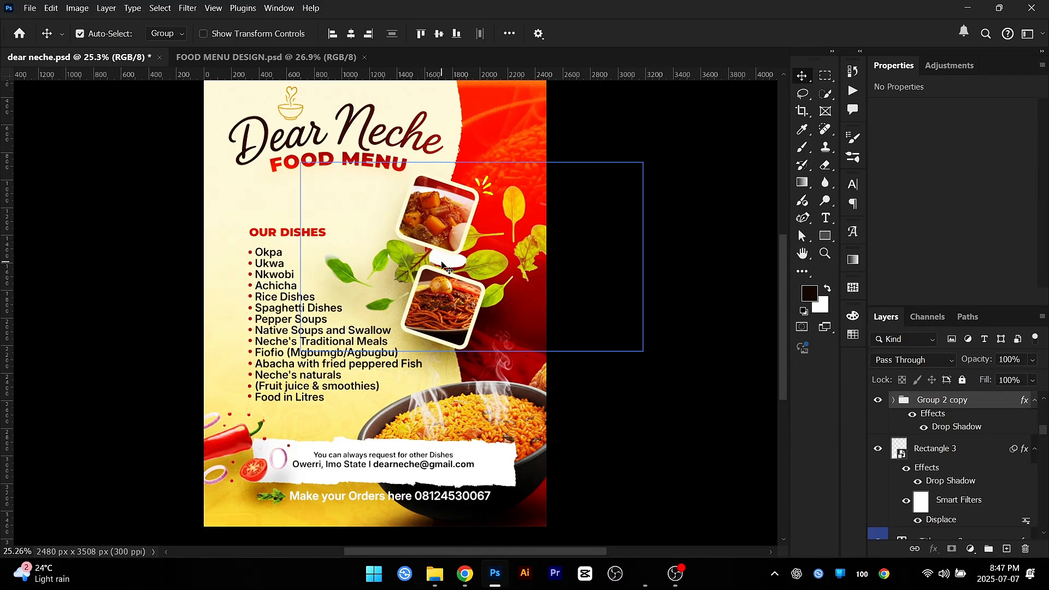
Step: Copy Group 2 and Group 2 copy, the two framed dish photos with leaves, into FOOD MENU DESIGN.psd beside the title and dish list
{"action": "left_click_drag", "start_coordinate": [415, 319], "coordinate": [232, 62]}
{"action": "left_click_drag", "start_coordinate": [475, 331], "coordinate": [474, 333]}
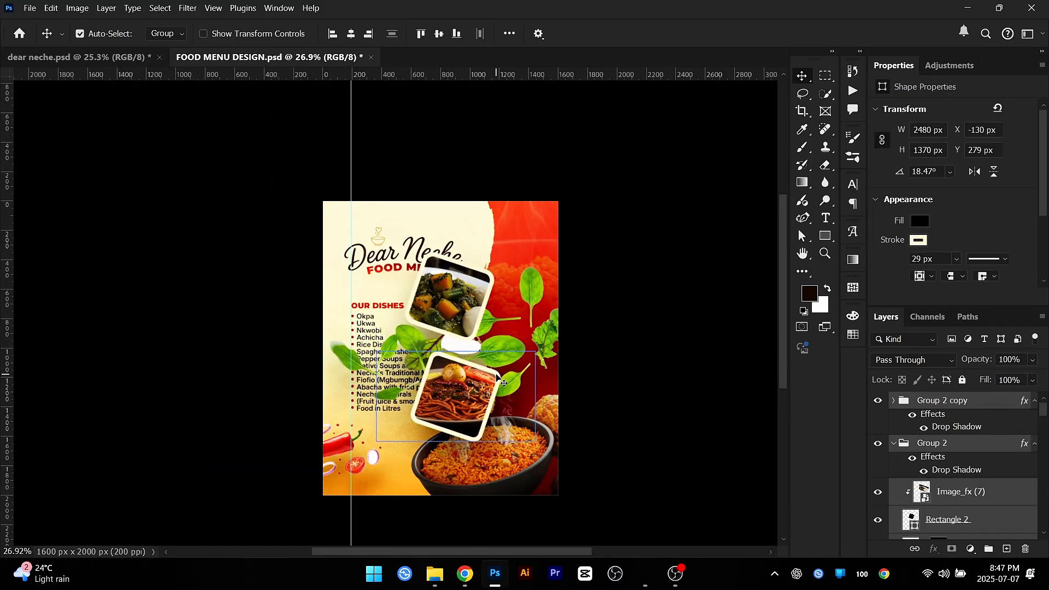
{"action": "scroll", "coordinate": [446, 375], "scroll_direction": "up", "scroll_amount": 3}
{"action": "left_click_drag", "start_coordinate": [446, 375], "coordinate": [530, 330]}
{"action": "scroll", "coordinate": [236, 334], "scroll_direction": "down", "scroll_amount": 3}
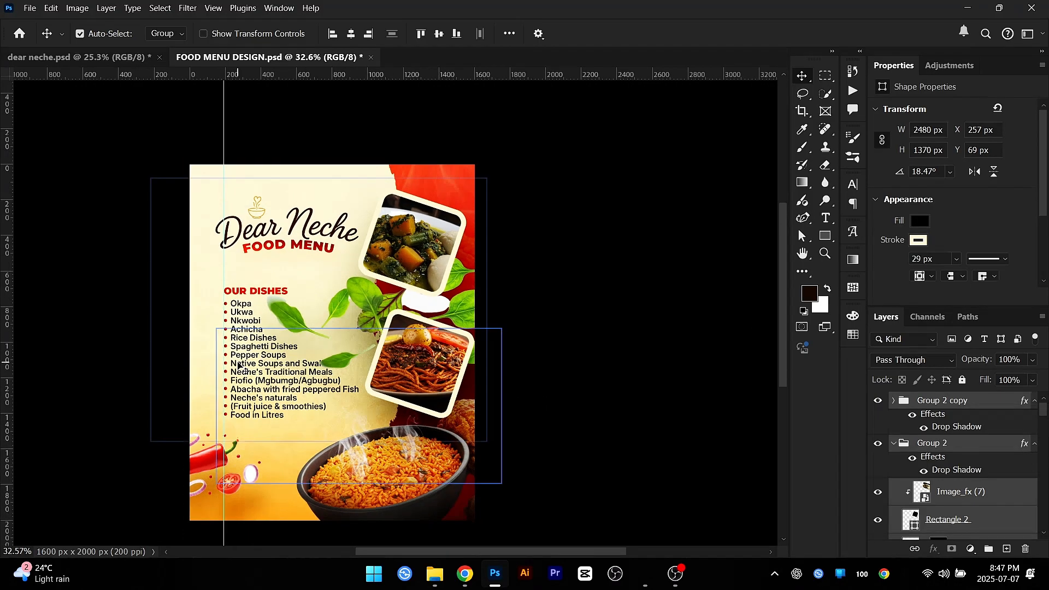
Step: Scale both framed photo groups together to 61.98% and place them at X 502 px, Y 357 px
{"action": "key", "text": "ctrl+t"}
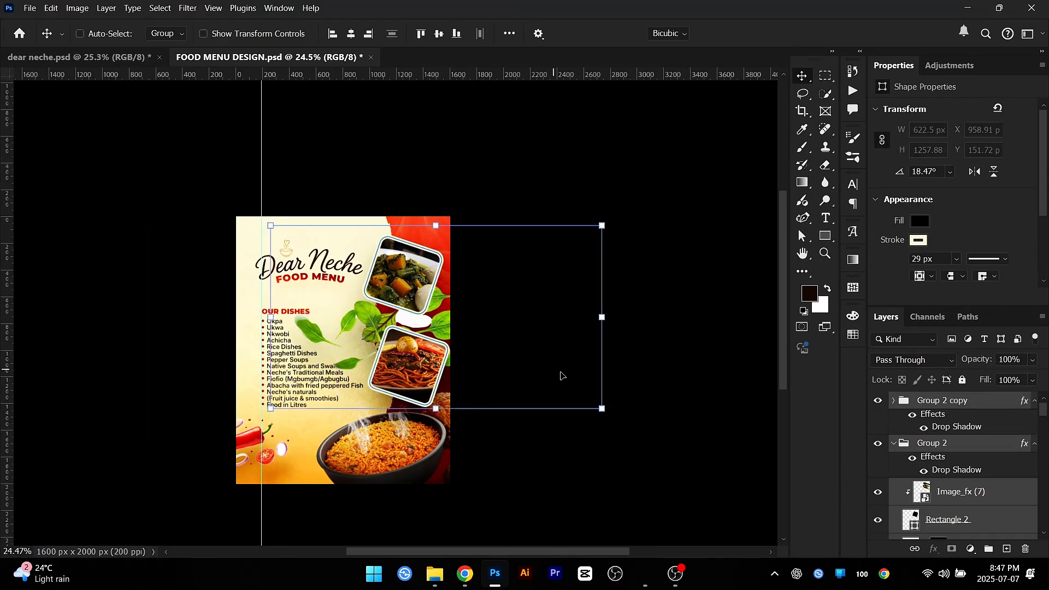
{"action": "left_click_drag", "start_coordinate": [602, 409], "coordinate": [458, 361]}
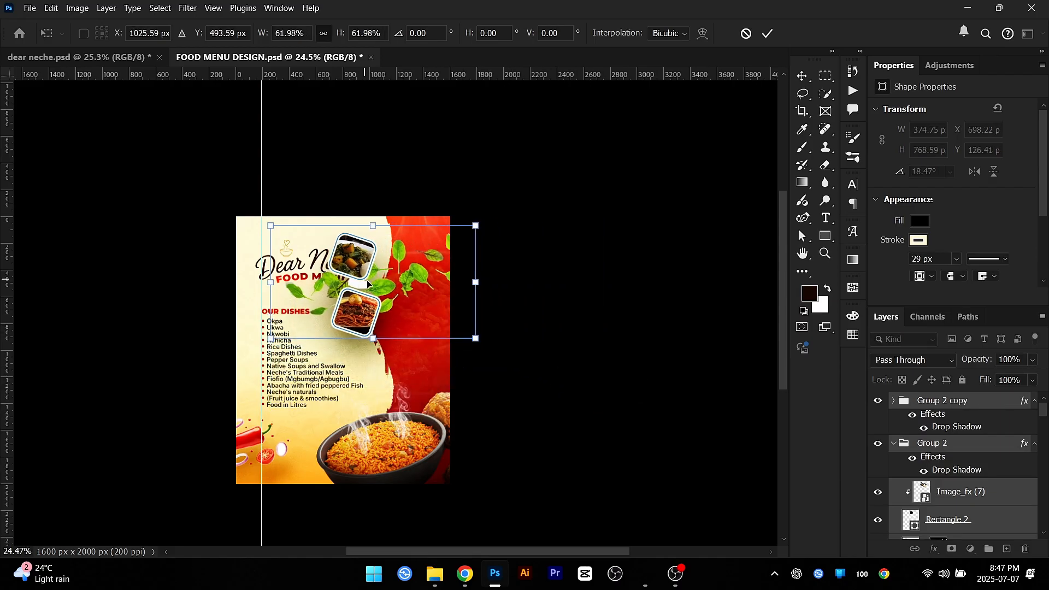
{"action": "left_click_drag", "start_coordinate": [369, 284], "coordinate": [397, 321]}
{"action": "key", "text": "Return"}
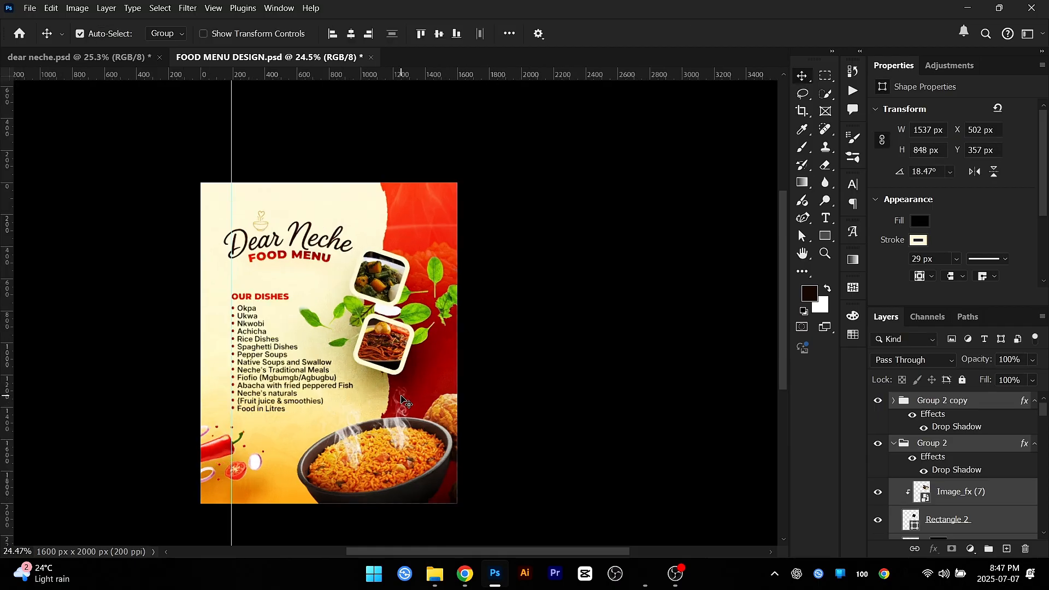
{"action": "scroll", "coordinate": [243, 223], "scroll_direction": "up", "scroll_amount": 3}
{"action": "left_click", "coordinate": [187, 238]}
{"action": "scroll", "coordinate": [393, 303], "scroll_direction": "up", "scroll_amount": 3}
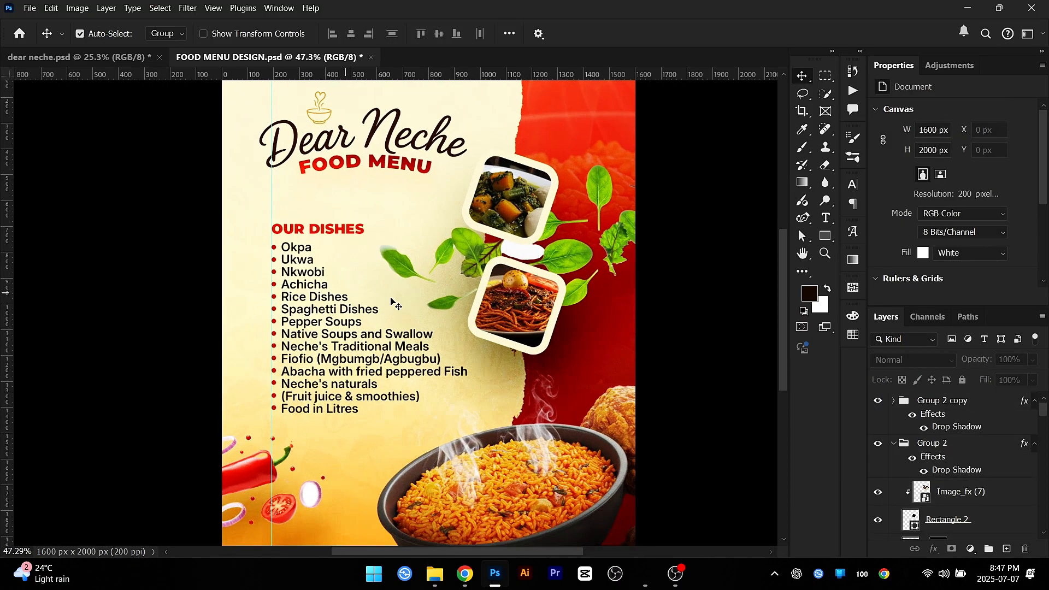
Step: Set the stroke width of Rectangle 2 in Group 2 copy, the lower spaghetti photo's frame, to 16 px
{"action": "left_click", "coordinate": [510, 273]}
{"action": "key", "text": "u"}
{"action": "scroll", "coordinate": [513, 271], "scroll_direction": "up", "scroll_amount": 3}
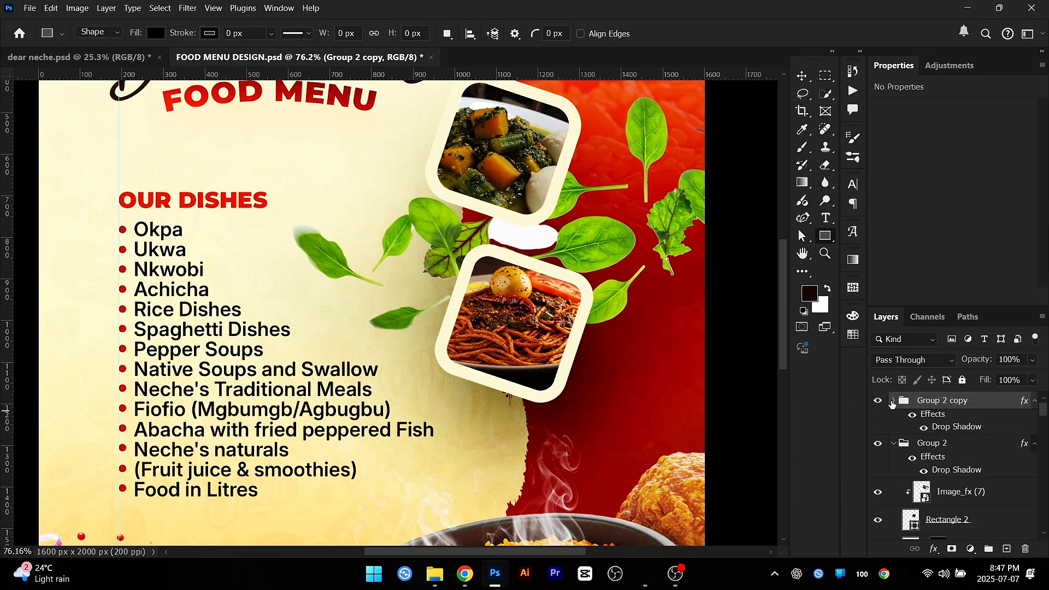
{"action": "left_click", "coordinate": [893, 401]}
{"action": "left_click", "coordinate": [951, 486]}
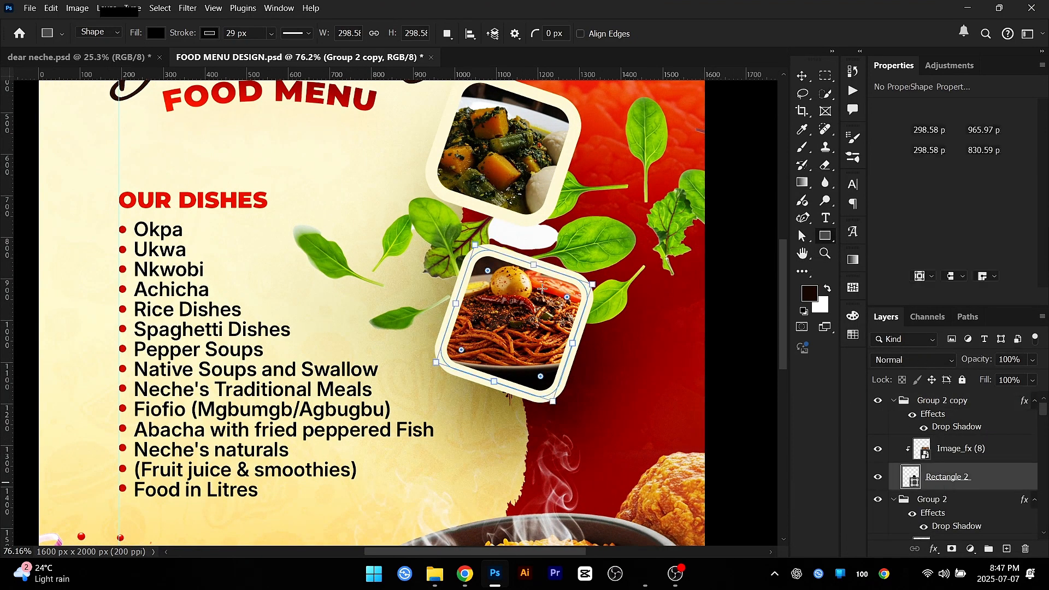
{"action": "left_click_drag", "start_coordinate": [489, 272], "coordinate": [487, 270]}
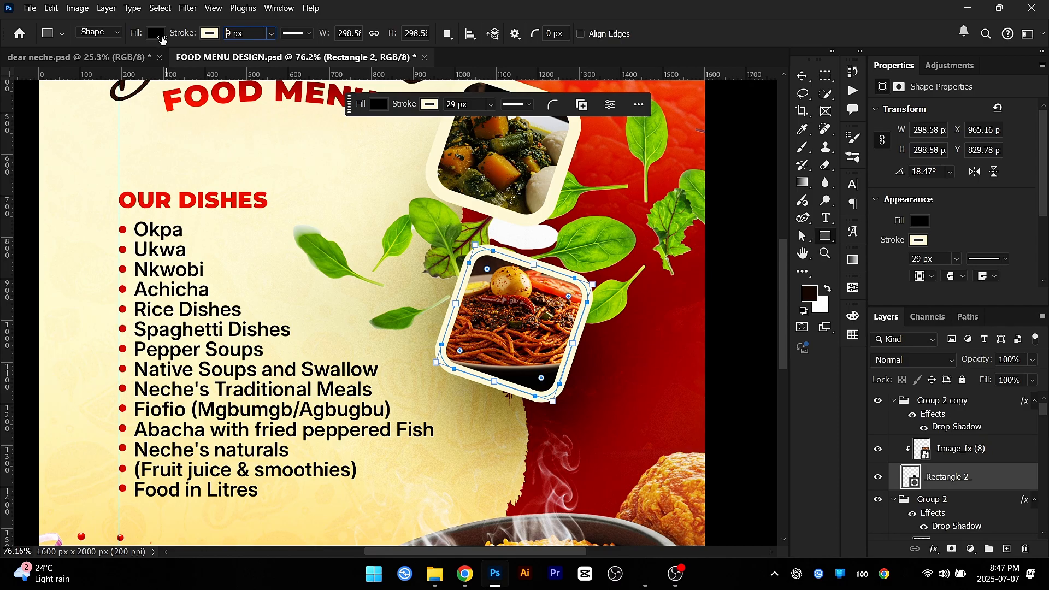
{"action": "left_click_drag", "start_coordinate": [162, 39], "coordinate": [153, 40]}
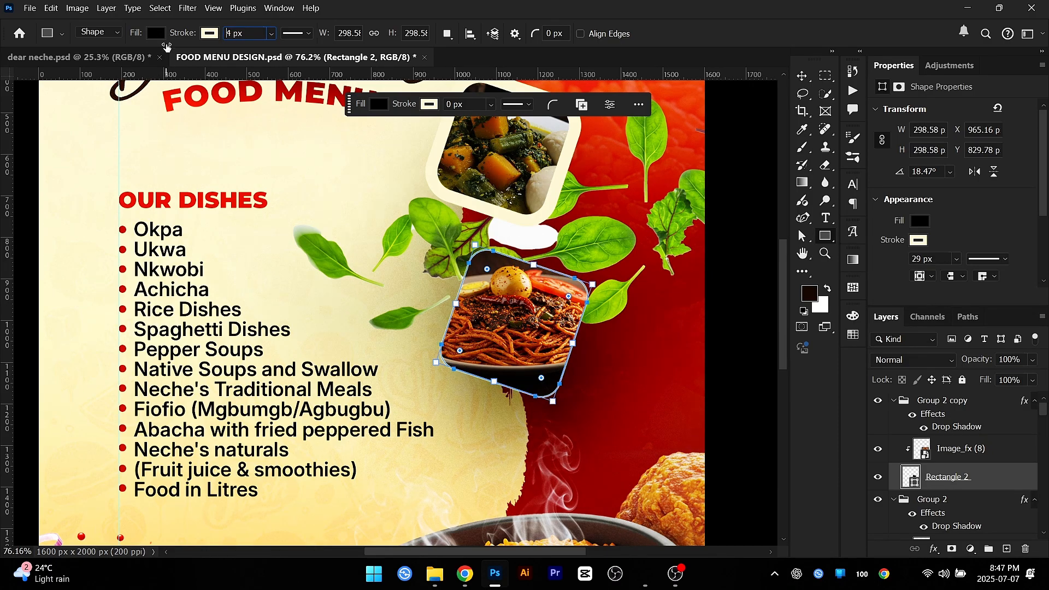
{"action": "left_click_drag", "start_coordinate": [173, 49], "coordinate": [174, 50]}
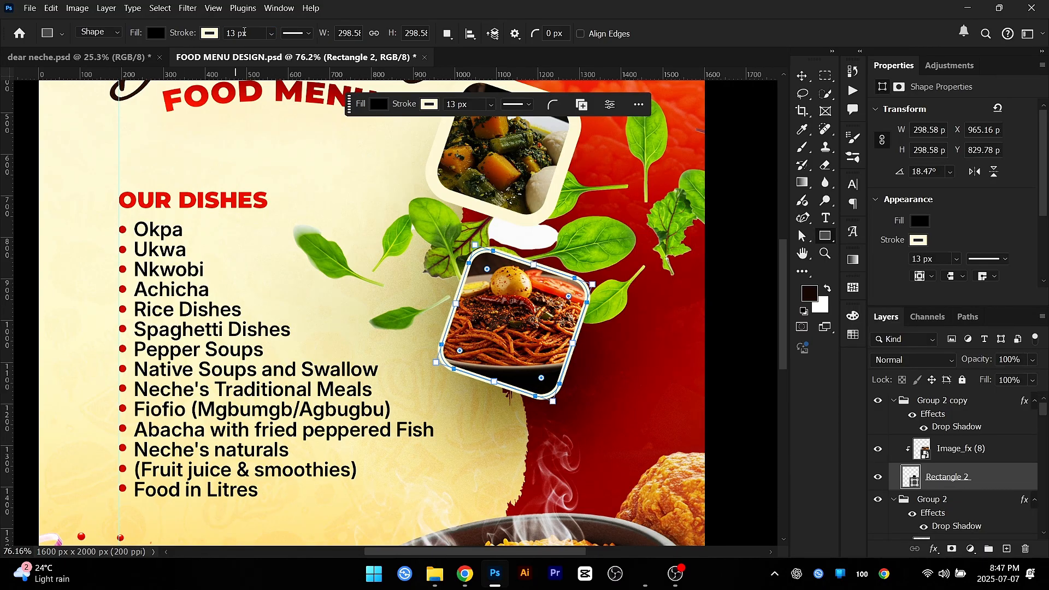
{"action": "left_click", "coordinate": [229, 34]}
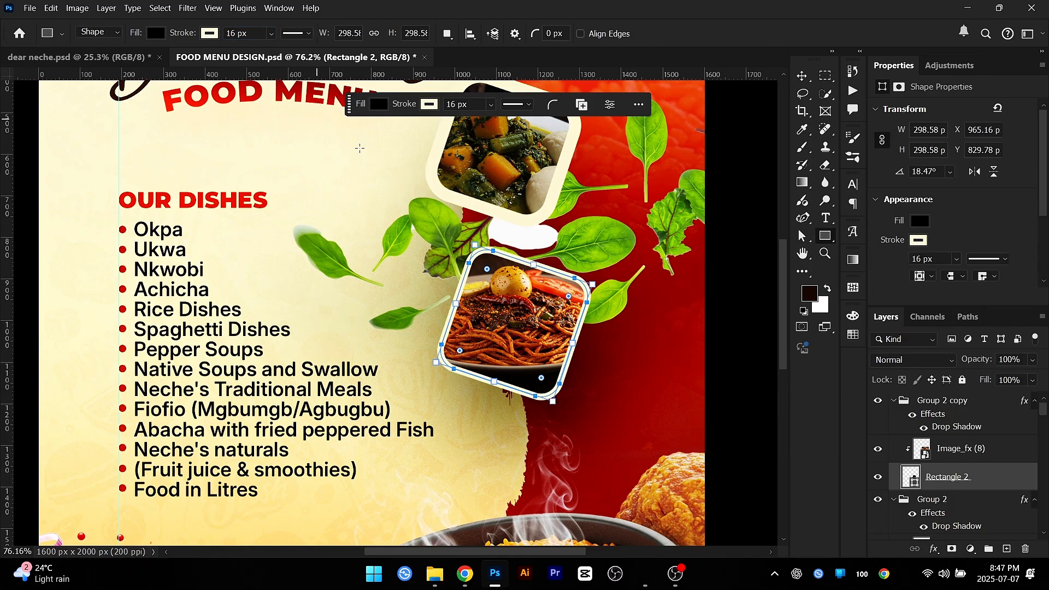
{"action": "key", "text": "v"}
Step: Set the stroke width of Rectangle 2 in Group 2, the upper stew photo's frame, to 16 px
{"action": "left_click", "coordinate": [501, 185]}
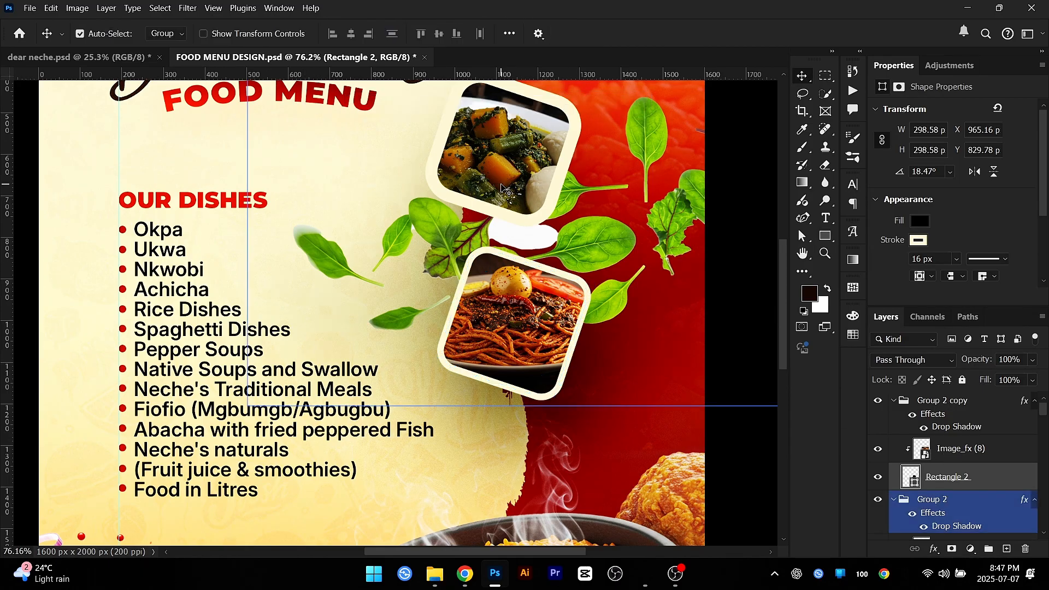
{"action": "scroll", "coordinate": [965, 479], "scroll_direction": "down", "scroll_amount": 3}
{"action": "left_click", "coordinate": [961, 463]}
{"action": "left_click", "coordinate": [950, 489]}
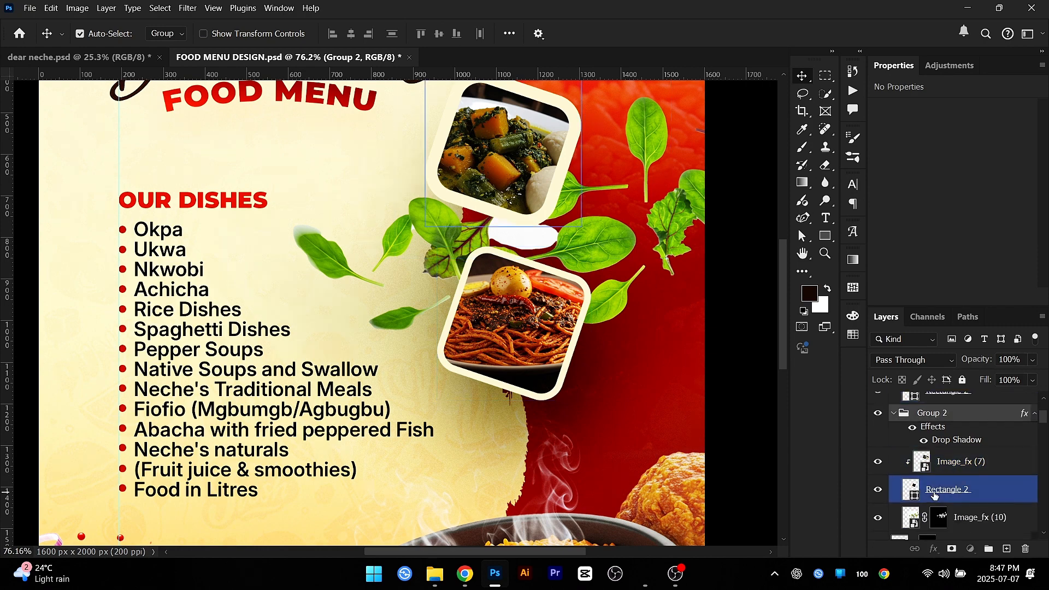
{"action": "left_click", "coordinate": [874, 492]}
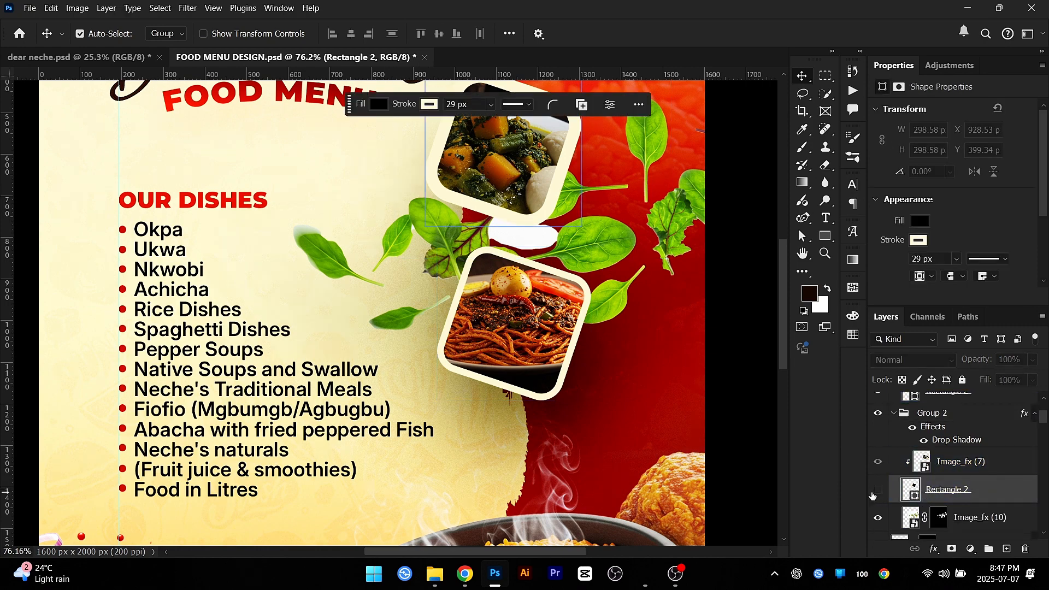
{"action": "left_click", "coordinate": [873, 492]}
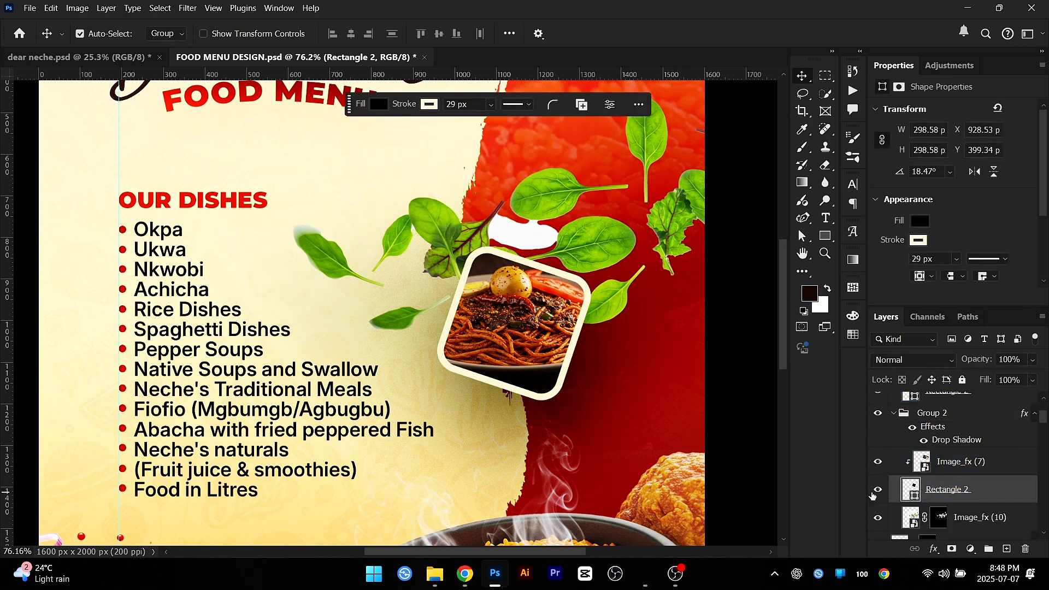
{"action": "key", "text": "u"}
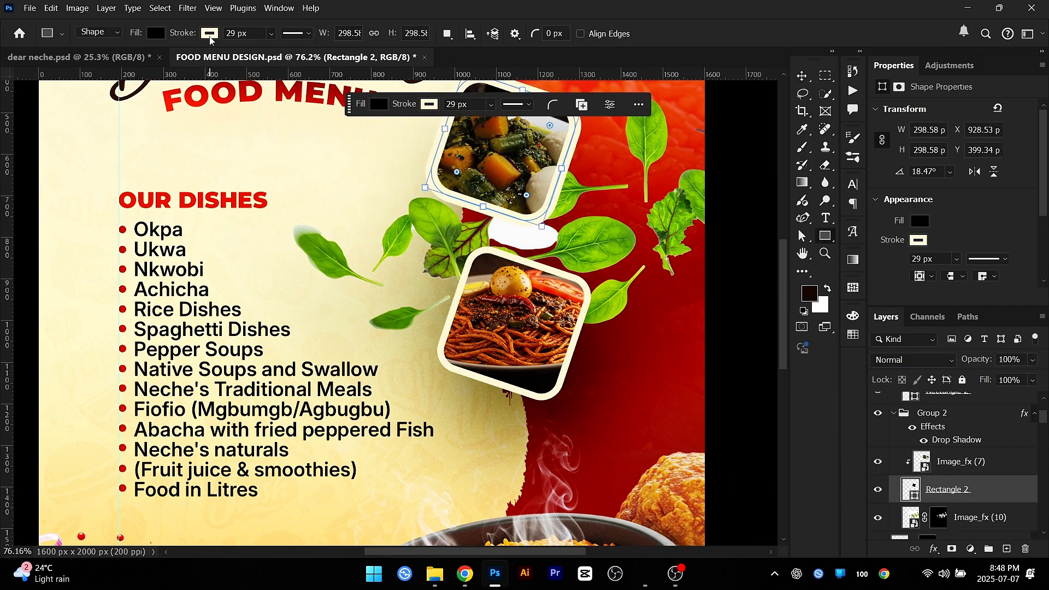
{"action": "left_click", "coordinate": [239, 34]}
{"action": "key", "text": "shift+Down"}
{"action": "key", "text": "Delete"}
{"action": "type", "text": "6"}
{"action": "key", "text": "Return"}
{"action": "key", "text": "v"}
{"action": "scroll", "coordinate": [596, 309], "scroll_direction": "down", "scroll_amount": 3}
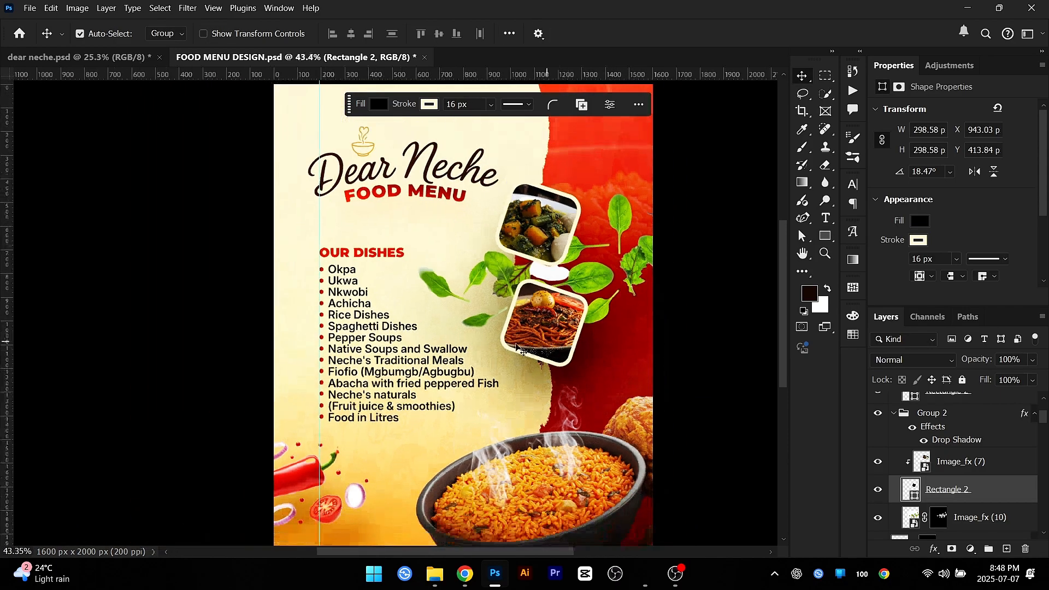
{"action": "scroll", "coordinate": [517, 351], "scroll_direction": "down", "scroll_amount": 2}
{"action": "left_click_drag", "start_coordinate": [516, 349], "coordinate": [484, 294]}
{"action": "scroll", "coordinate": [483, 294], "scroll_direction": "up", "scroll_amount": 2}
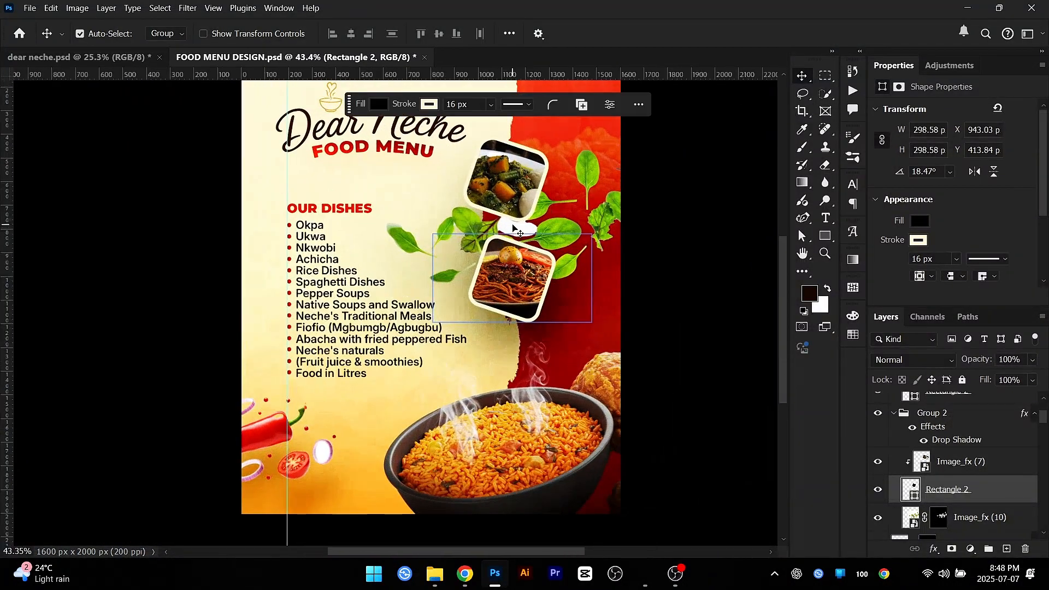
{"action": "mouse_move", "coordinate": [513, 222]}
{"action": "left_mouse_down"}
{"action": "mouse_move", "coordinate": [513, 192]}
{"action": "mouse_move", "coordinate": [515, 226]}
{"action": "left_mouse_up"}
{"action": "left_click", "coordinate": [525, 268], "text": "shift"}
{"action": "left_click", "coordinate": [229, 263]}
Step: Move the leaves layer Image_fx (10) up behind the upper framed photo to X 474 px, Y 264 px, and save the document
{"action": "scroll", "coordinate": [490, 252], "scroll_direction": "up", "scroll_amount": 3}
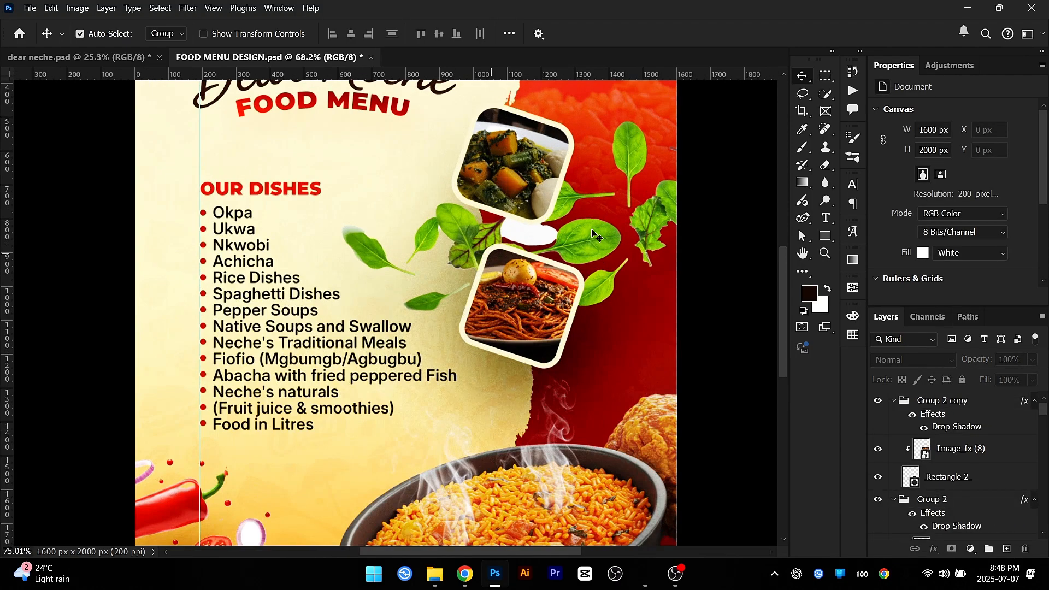
{"action": "scroll", "coordinate": [543, 292], "scroll_direction": "up", "scroll_amount": 1}
{"action": "left_click", "coordinate": [539, 240]}
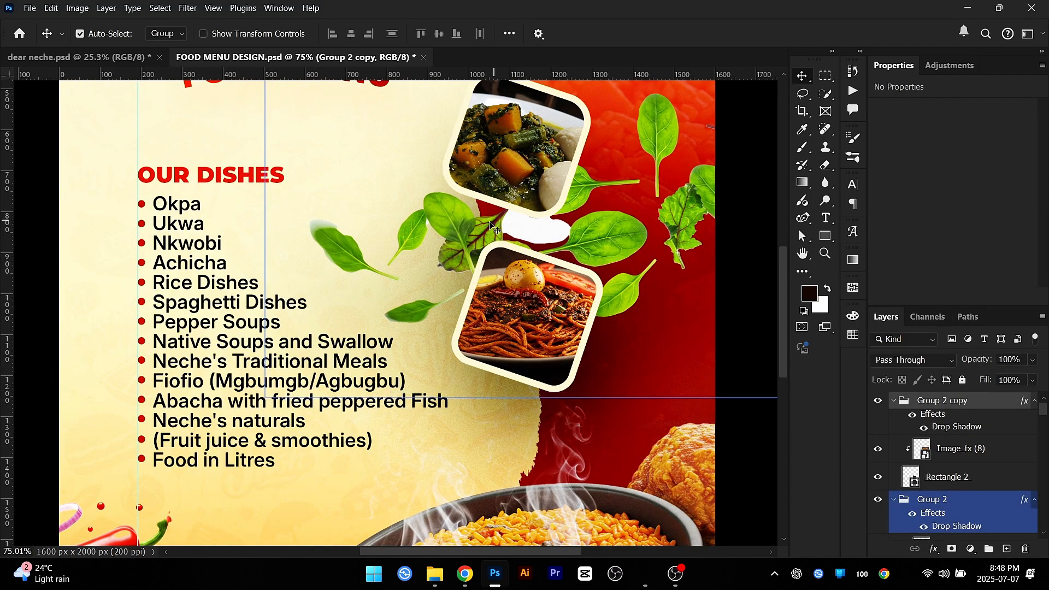
{"action": "left_click", "coordinate": [536, 254]}
{"action": "left_click", "coordinate": [537, 254], "text": "ctrl"}
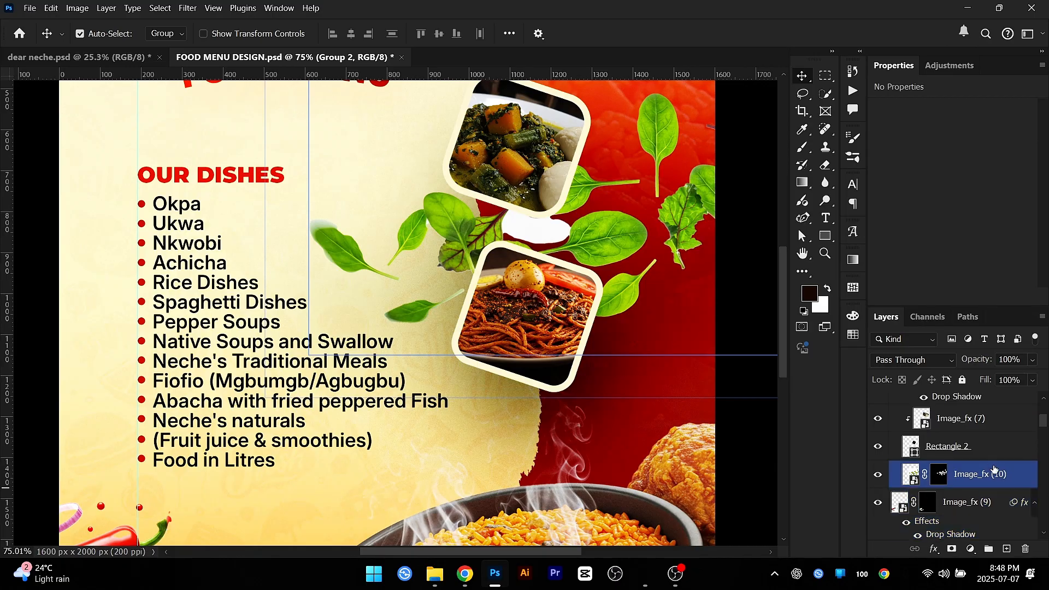
{"action": "left_click", "coordinate": [996, 474]}
{"action": "key", "text": "ctrl"}
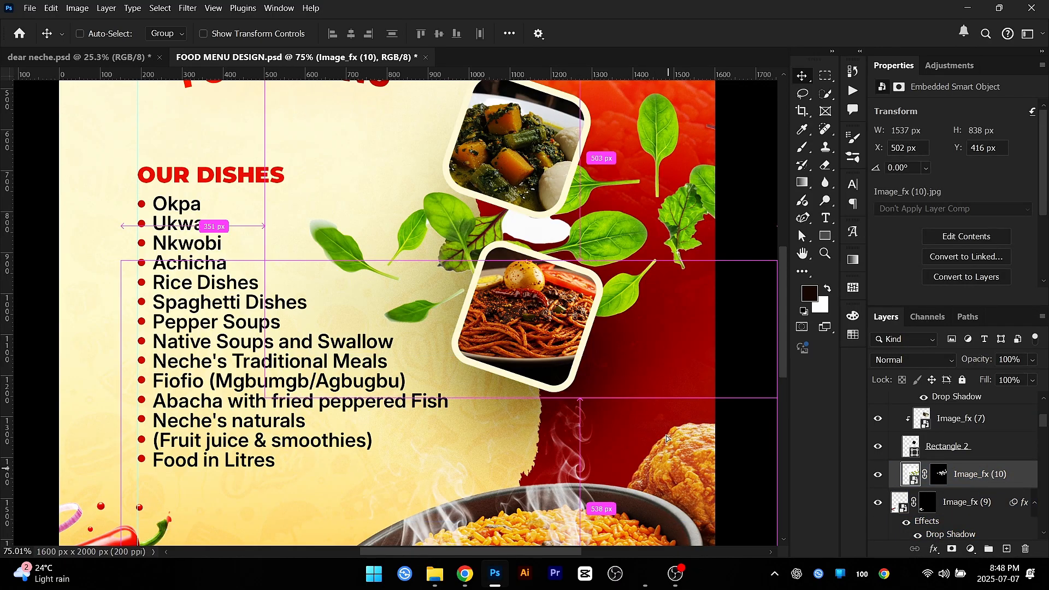
{"action": "left_click_drag", "start_coordinate": [667, 427], "coordinate": [660, 405]}
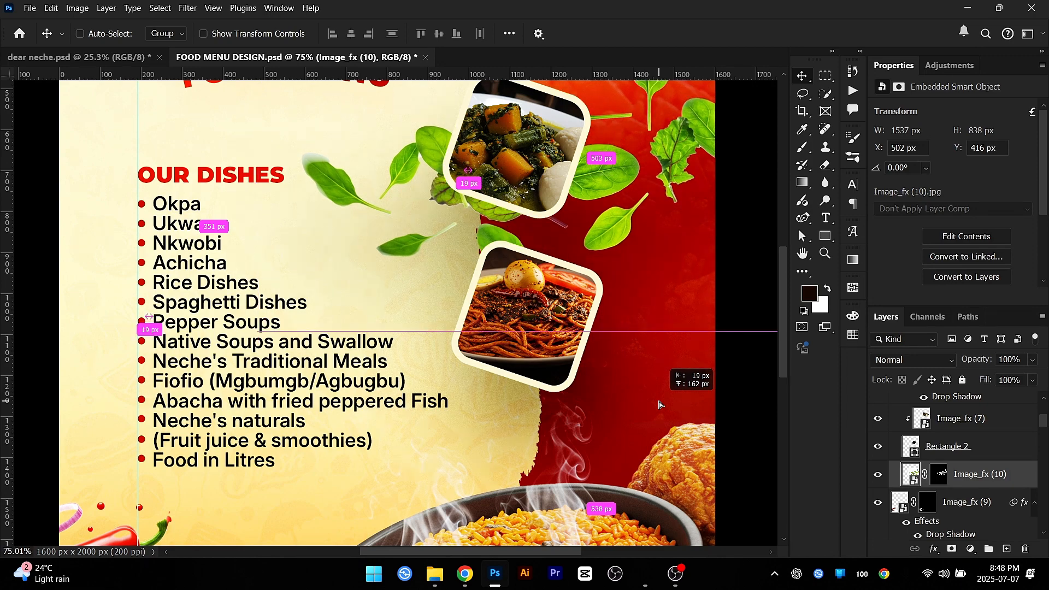
{"action": "left_click_drag", "start_coordinate": [657, 406], "coordinate": [657, 406]}
{"action": "scroll", "coordinate": [426, 355], "scroll_direction": "down", "scroll_amount": 4}
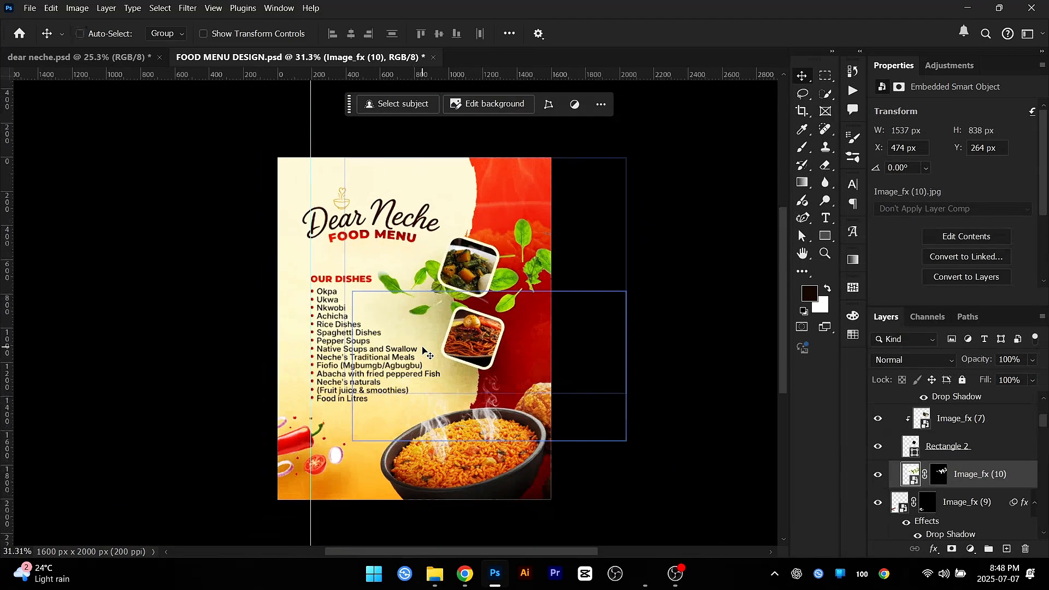
{"action": "key", "text": "ctrl+s"}
{"action": "left_click", "coordinate": [138, 315]}
Step: Compare the flyer in FOOD MENU DESIGN.psd with the reference layout in dear neche.psd
{"action": "left_click_drag", "start_coordinate": [387, 398], "coordinate": [408, 322]}
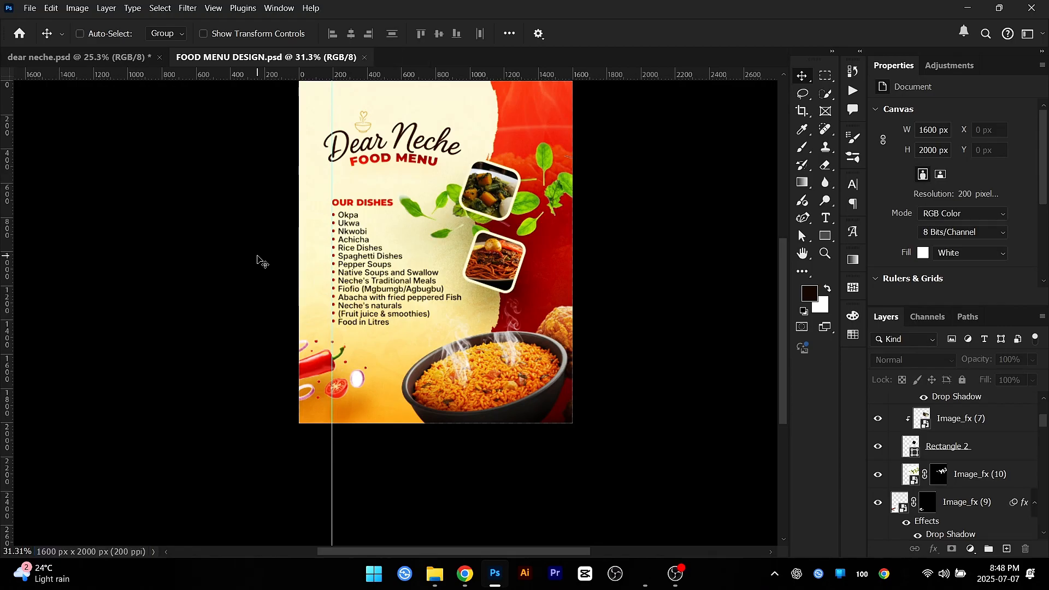
{"action": "scroll", "coordinate": [279, 244], "scroll_direction": "up", "scroll_amount": 1}
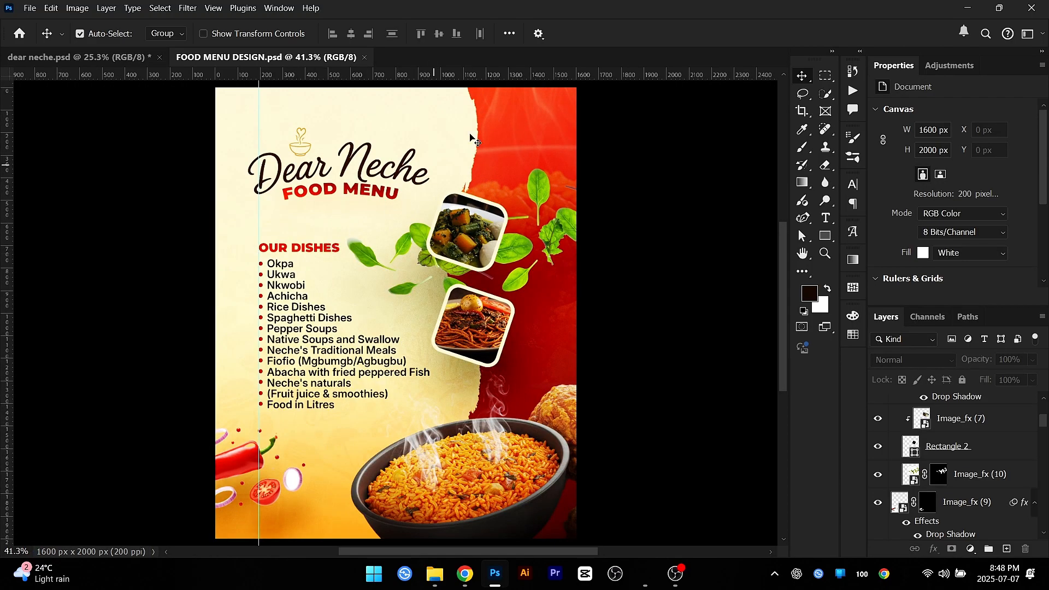
{"action": "left_click", "coordinate": [102, 57]}
{"action": "scroll", "coordinate": [463, 266], "scroll_direction": "down", "scroll_amount": 1}
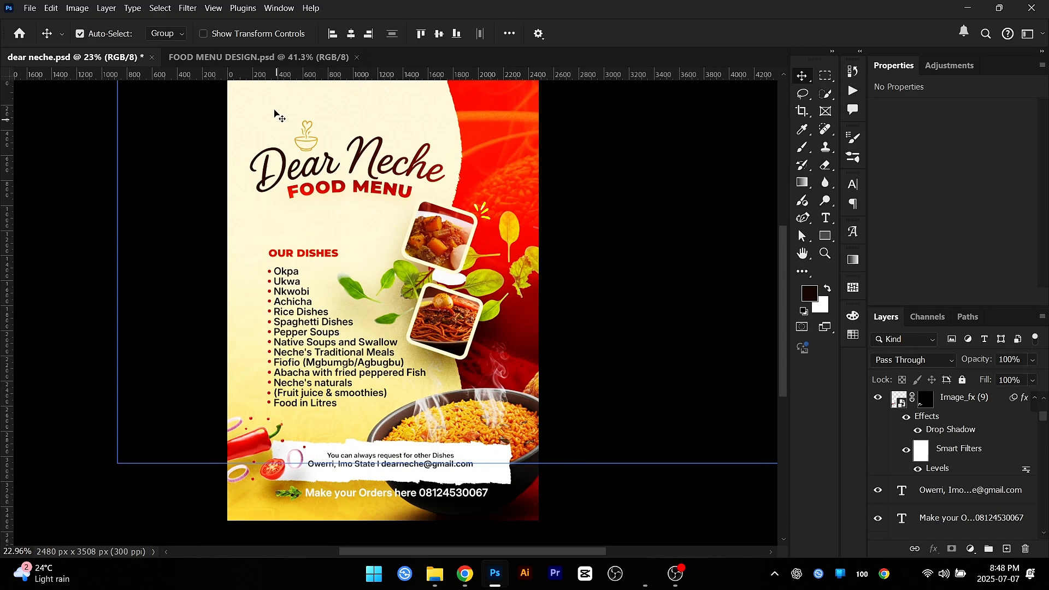
{"action": "left_click", "coordinate": [276, 57]}
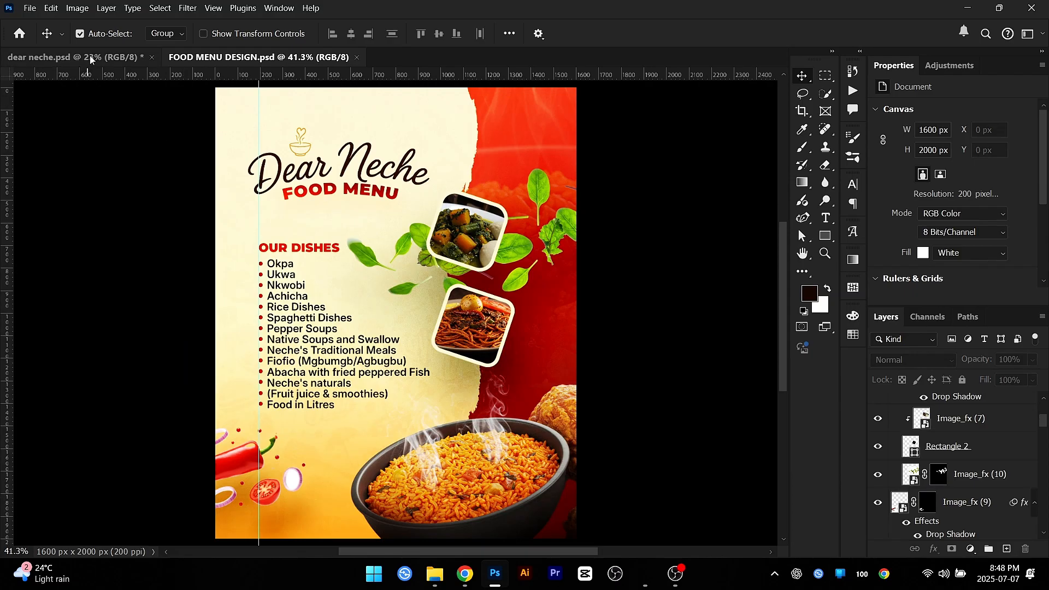
{"action": "left_click", "coordinate": [90, 55]}
{"action": "left_click", "coordinate": [296, 63]}
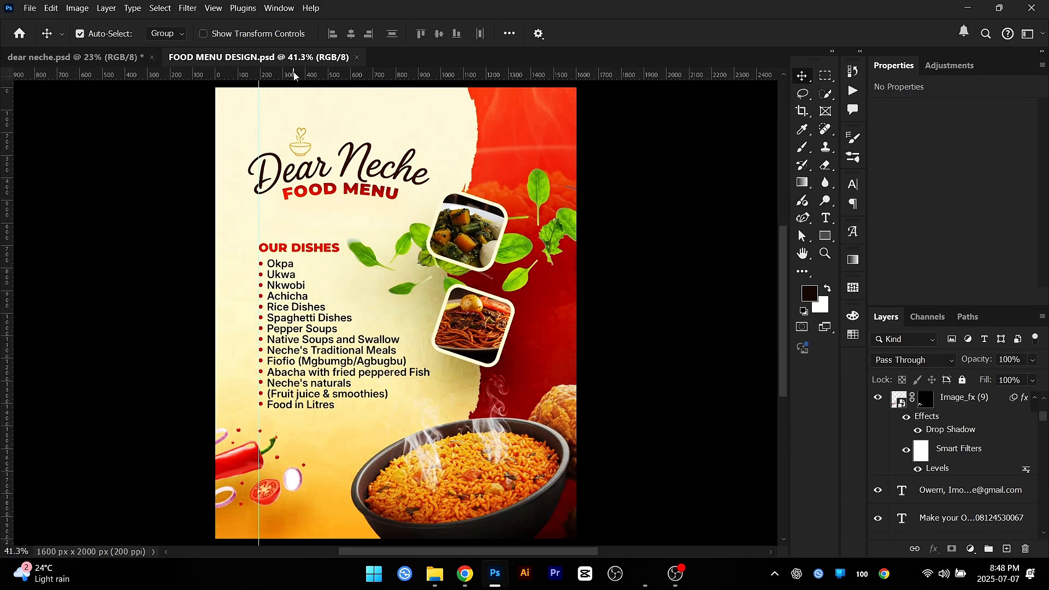
{"action": "left_click", "coordinate": [131, 137]}
{"action": "left_click", "coordinate": [103, 58]}
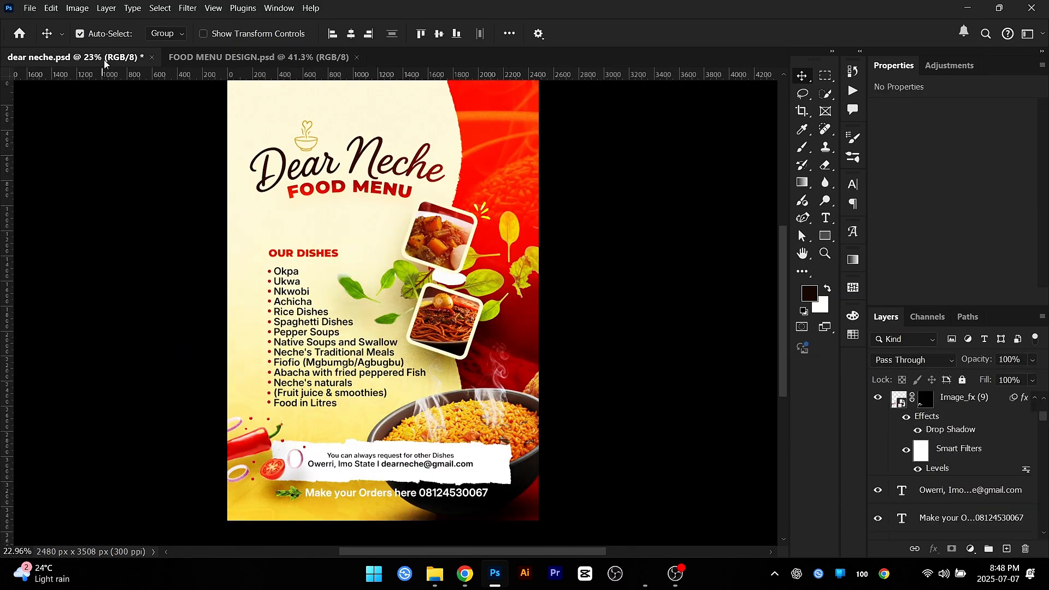
{"action": "left_click", "coordinate": [290, 58]}
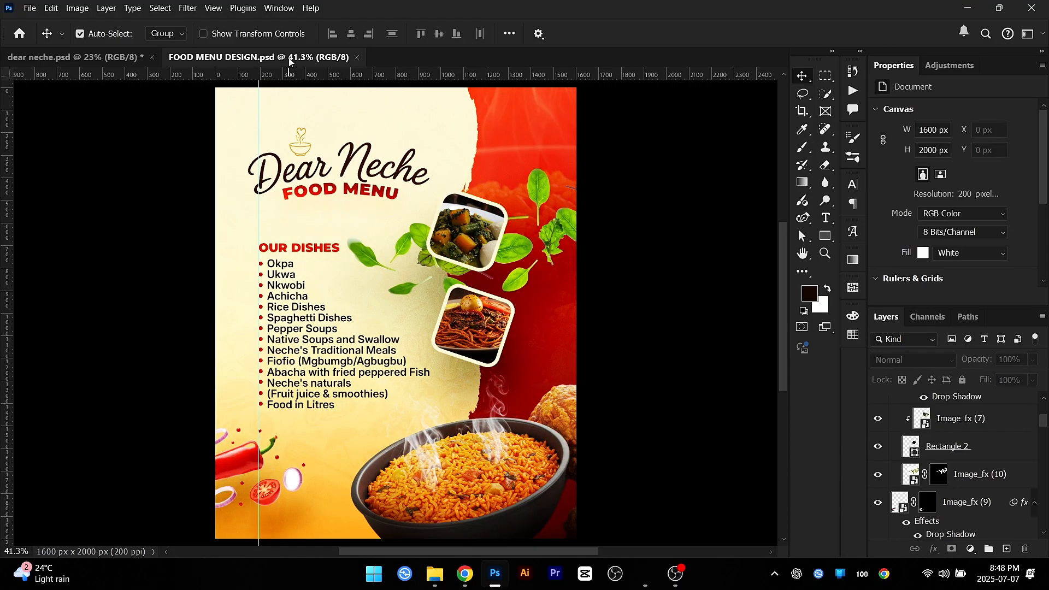
Step: Copy the torn-paper banner with its contact text lines, orders line and herb image from dear neche.psd
{"action": "left_click", "coordinate": [121, 59]}
{"action": "scroll", "coordinate": [465, 264], "scroll_direction": "down", "scroll_amount": 3}
{"action": "scroll", "coordinate": [465, 264], "scroll_direction": "up", "scroll_amount": 4}
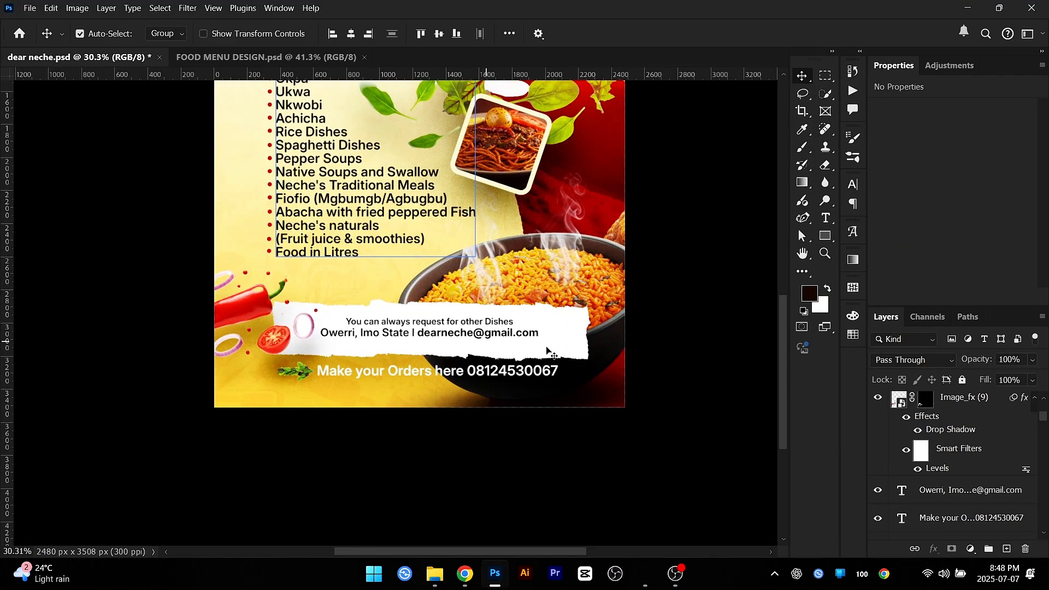
{"action": "left_click", "coordinate": [572, 351]}
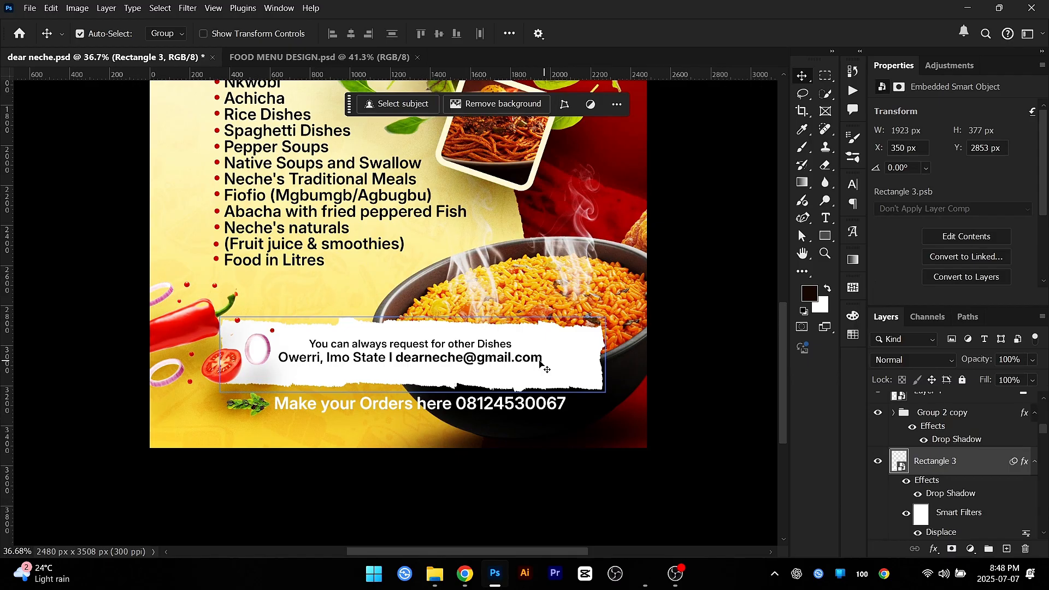
{"action": "left_click", "coordinate": [512, 362], "text": "shift"}
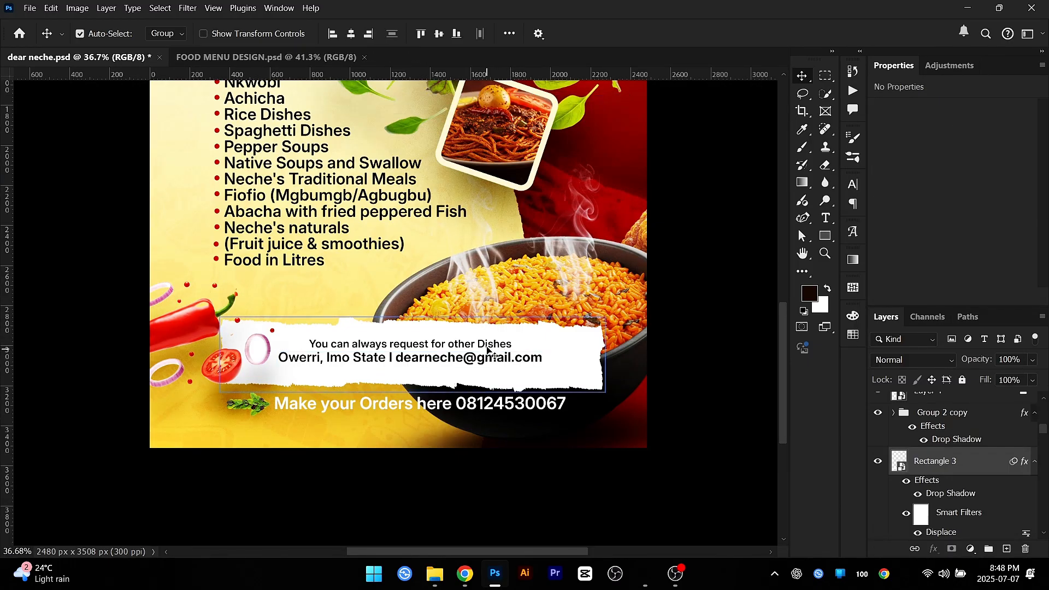
{"action": "left_click", "coordinate": [487, 345], "text": "shift"}
{"action": "key", "text": "ctrl"}
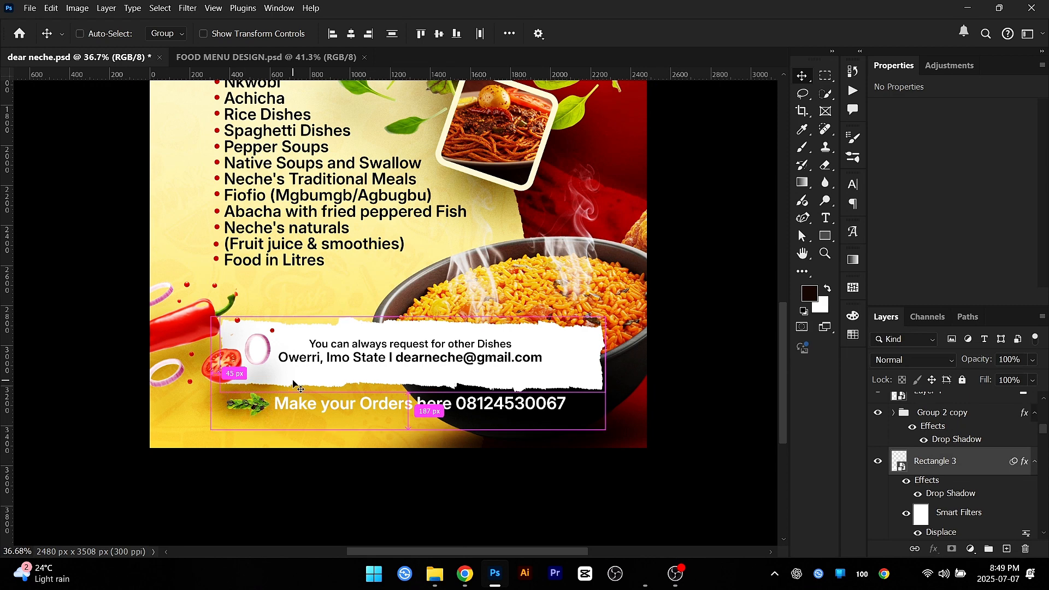
Step: Paste the copied banner, text lines and herb image into FOOD MENU DESIGN.psd
{"action": "left_click", "coordinate": [251, 55]}
{"action": "scroll", "coordinate": [603, 305], "scroll_direction": "down", "scroll_amount": 2}
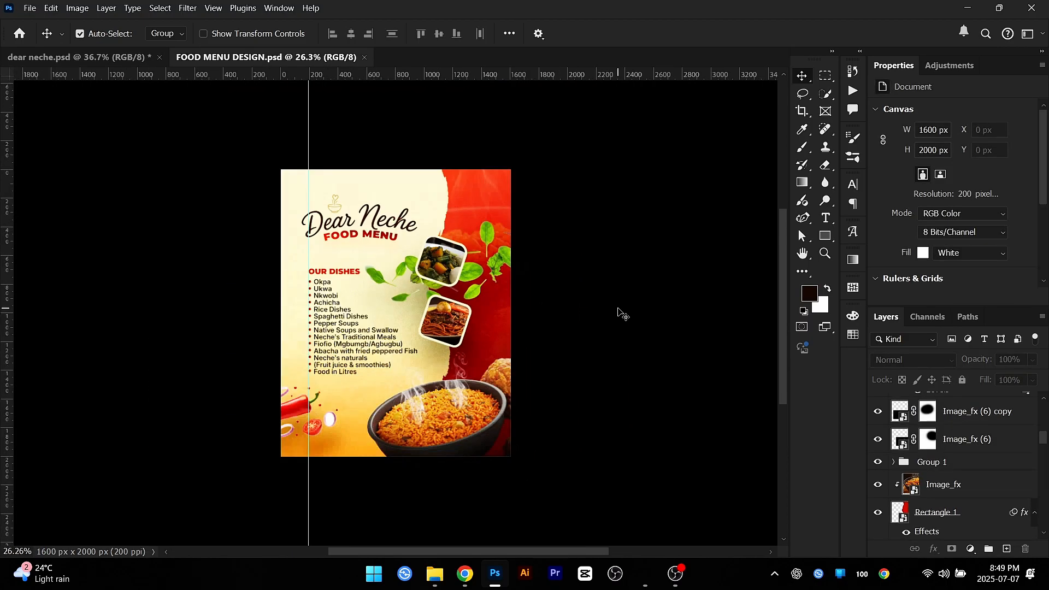
{"action": "scroll", "coordinate": [505, 335], "scroll_direction": "up", "scroll_amount": 2}
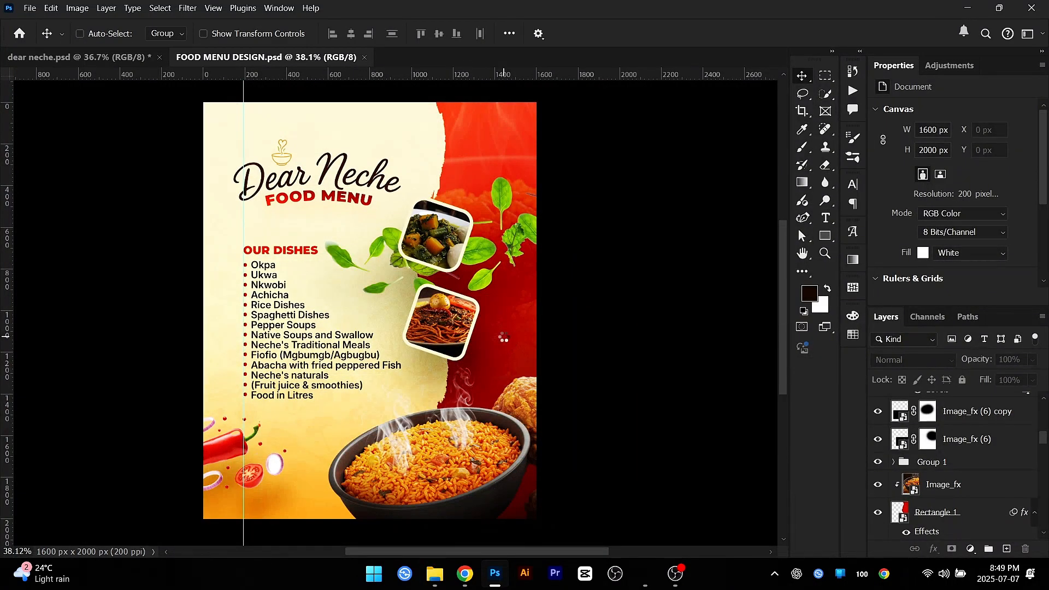
{"action": "key", "text": "ctrl+v"}
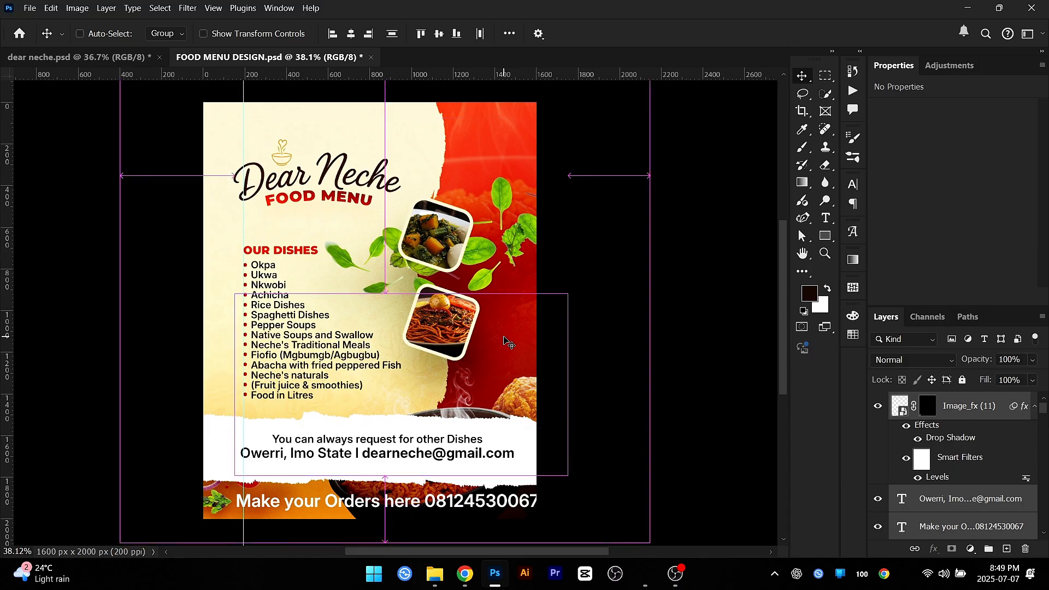
Step: Scale the pasted banner group to 57.15% and place it across the flyer's lower part, over the rice bowl
{"action": "key", "text": "ctrl+t"}
{"action": "scroll", "coordinate": [588, 211], "scroll_direction": "down", "scroll_amount": 2}
{"action": "left_click_drag", "start_coordinate": [582, 208], "coordinate": [502, 208]}
{"action": "left_click_drag", "start_coordinate": [421, 291], "coordinate": [402, 384]}
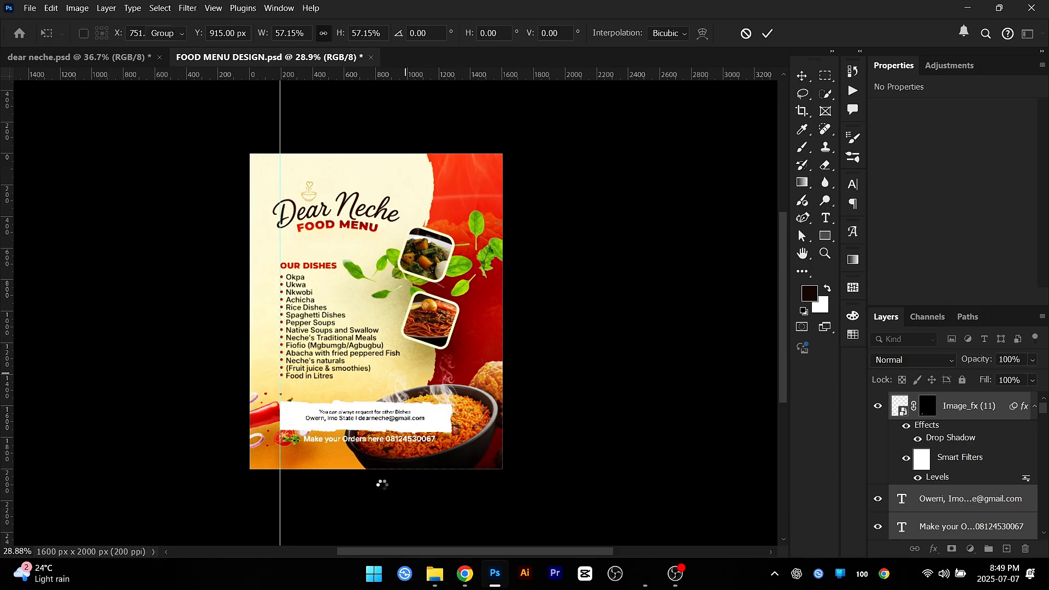
{"action": "key", "text": "Return"}
Step: Bring the vegetables layer Image_fx (9) in front of the torn-paper banner and move it to X -578 px, Y 1398 px
{"action": "scroll", "coordinate": [385, 483], "scroll_direction": "up", "scroll_amount": 4}
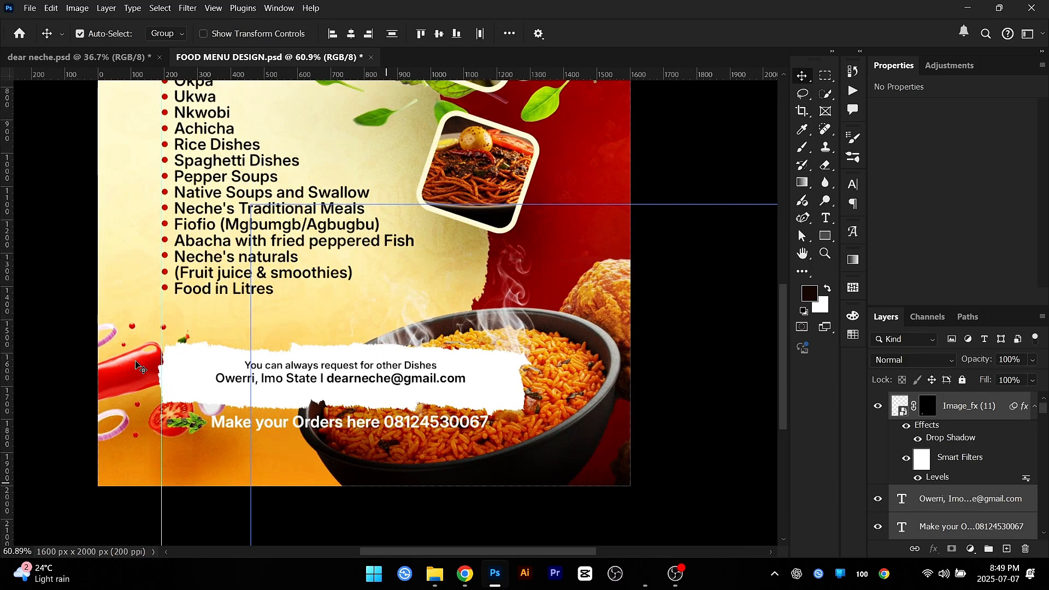
{"action": "scroll", "coordinate": [121, 373], "scroll_direction": "up", "scroll_amount": 2}
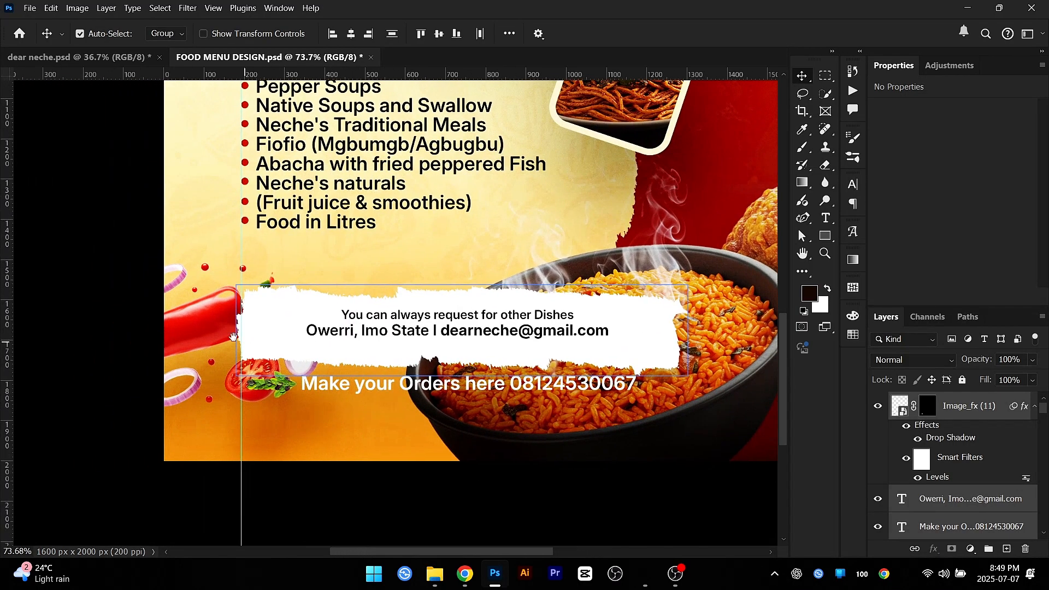
{"action": "left_click", "coordinate": [190, 321], "text": "ctrl"}
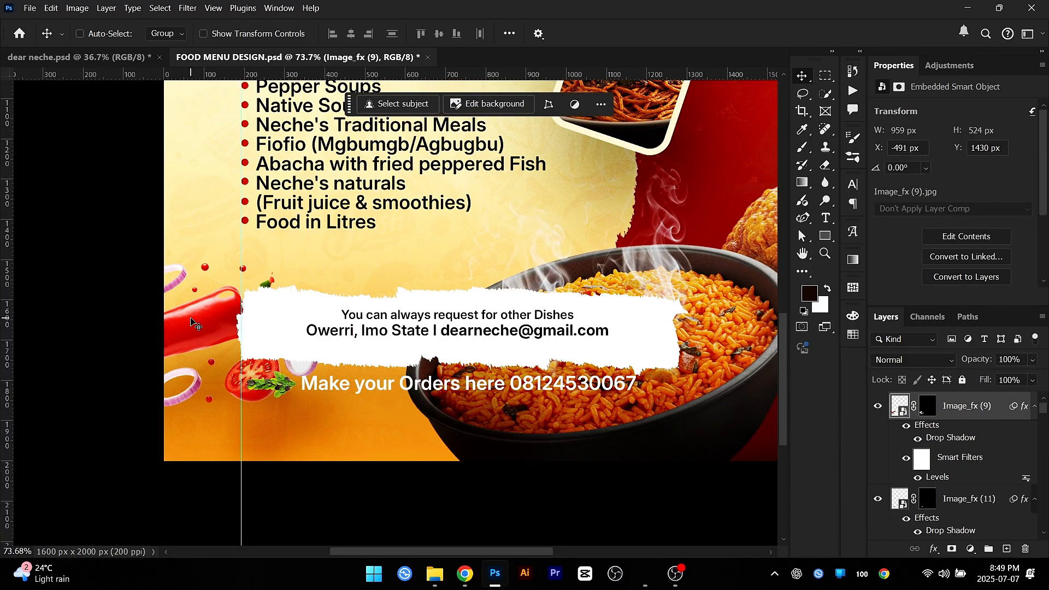
{"action": "scroll", "coordinate": [415, 358], "scroll_direction": "down", "scroll_amount": 3}
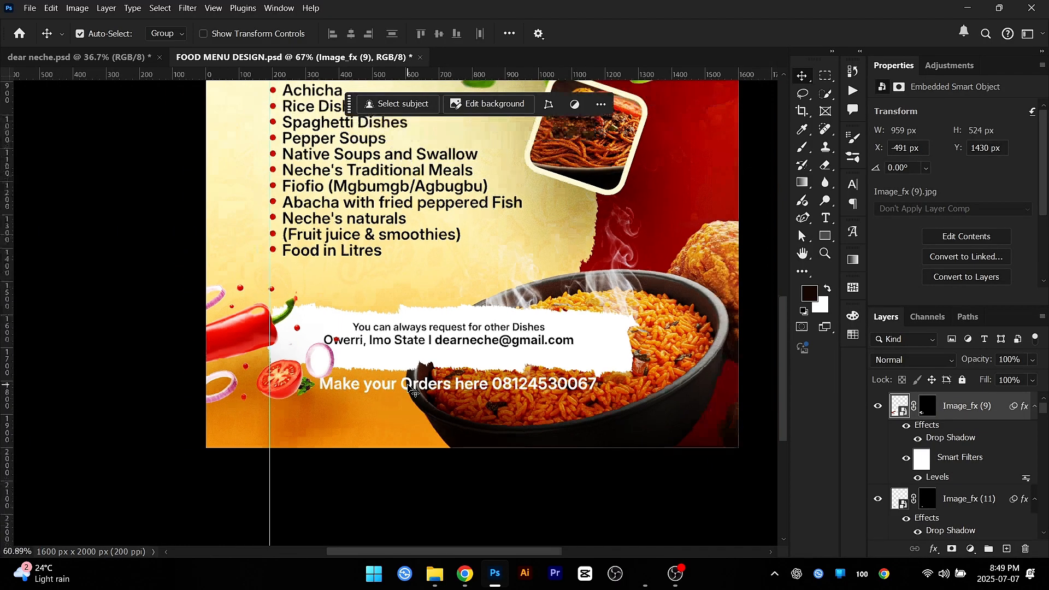
{"action": "scroll", "coordinate": [518, 354], "scroll_direction": "up", "scroll_amount": 2}
{"action": "scroll", "coordinate": [535, 359], "scroll_direction": "down", "scroll_amount": 3}
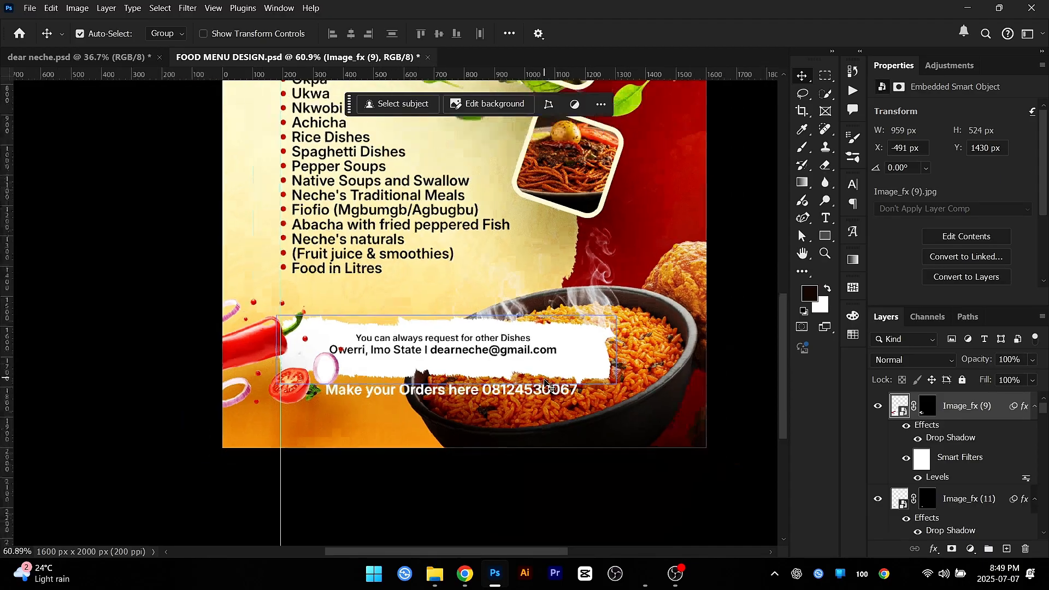
{"action": "left_click_drag", "start_coordinate": [371, 384], "coordinate": [352, 378]}
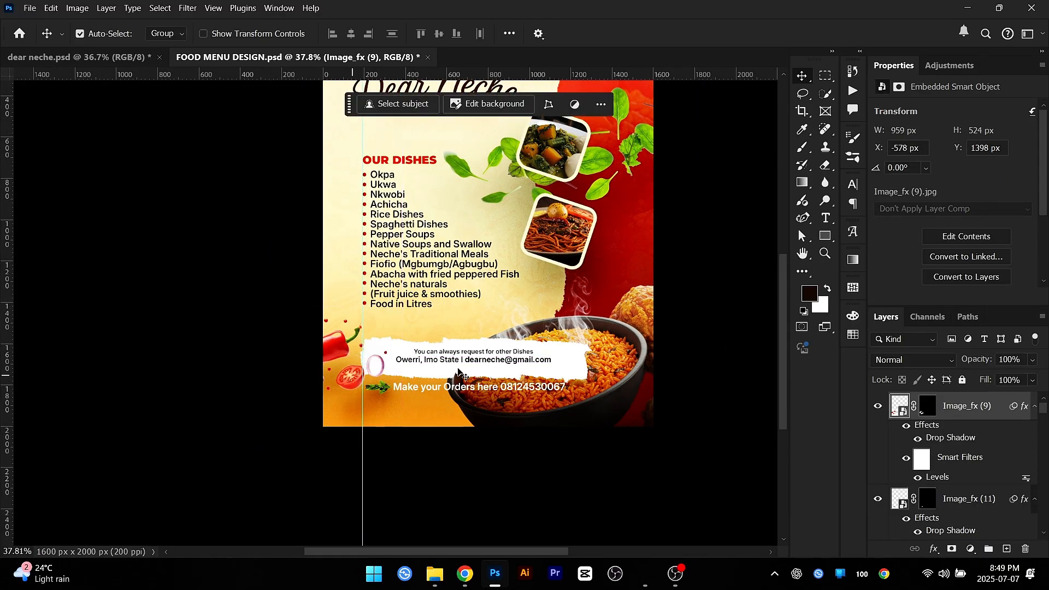
Step: Move the torn-paper banner, its text lines and the herb image slightly down together and save the document
{"action": "left_click_drag", "start_coordinate": [522, 354], "coordinate": [486, 449]}
{"action": "scroll", "coordinate": [488, 453], "scroll_direction": "up", "scroll_amount": 3}
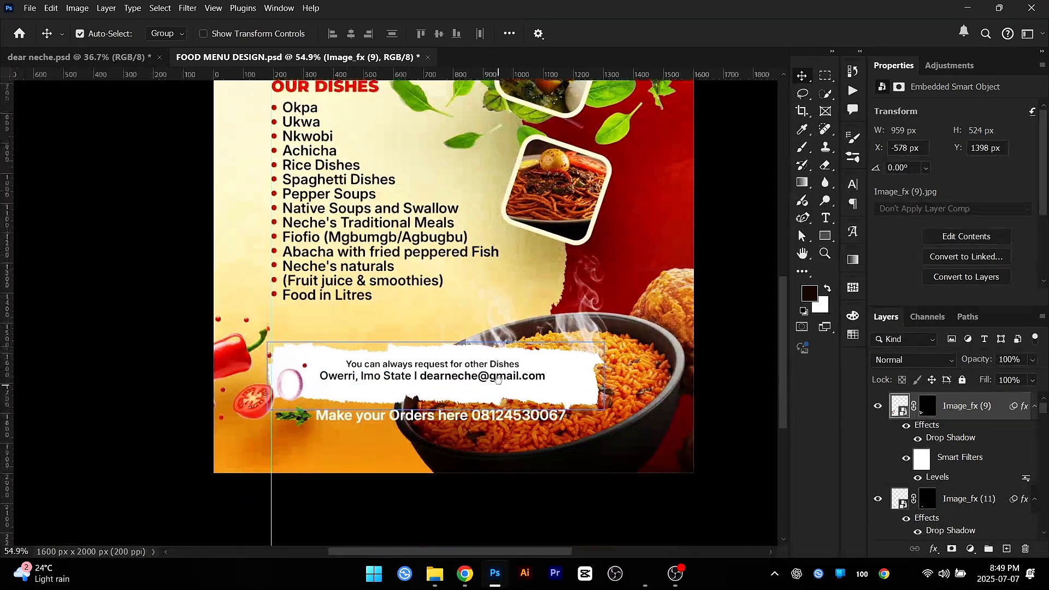
{"action": "scroll", "coordinate": [497, 393], "scroll_direction": "up", "scroll_amount": 2}
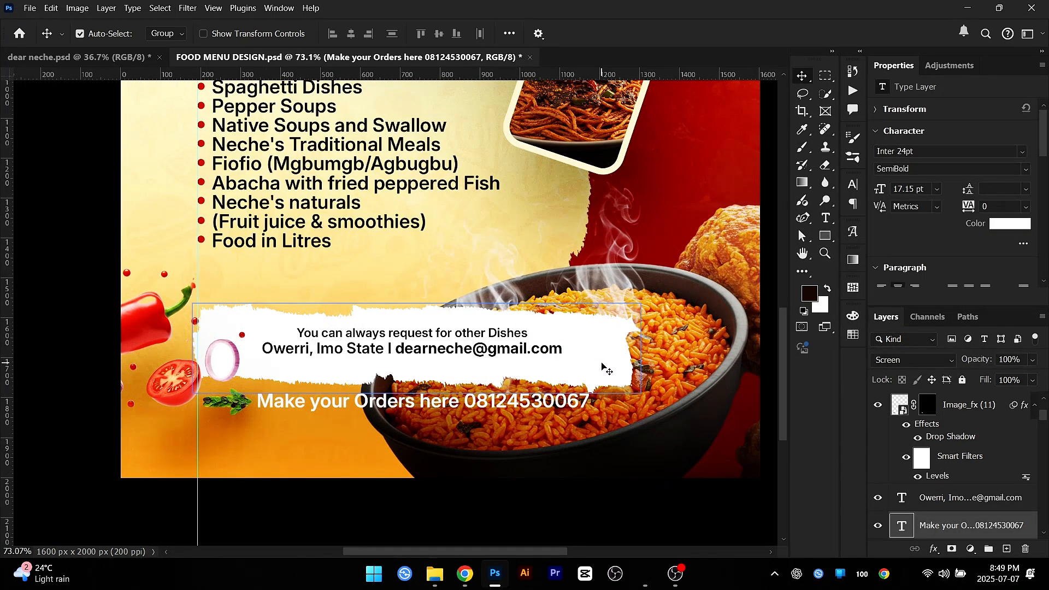
{"action": "left_click", "coordinate": [519, 358]}
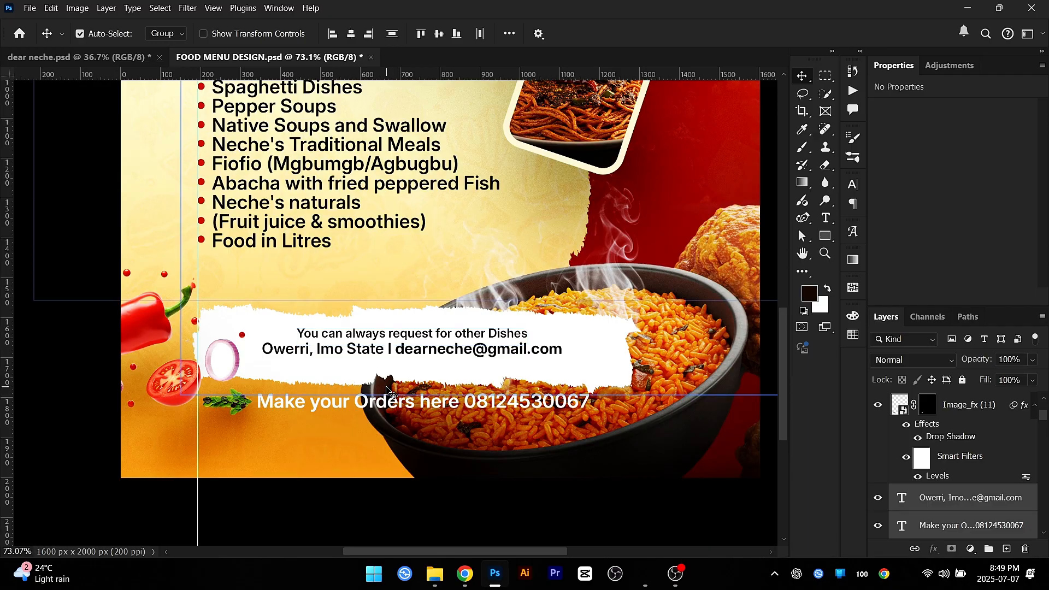
{"action": "left_click_drag", "start_coordinate": [383, 350], "coordinate": [384, 366]}
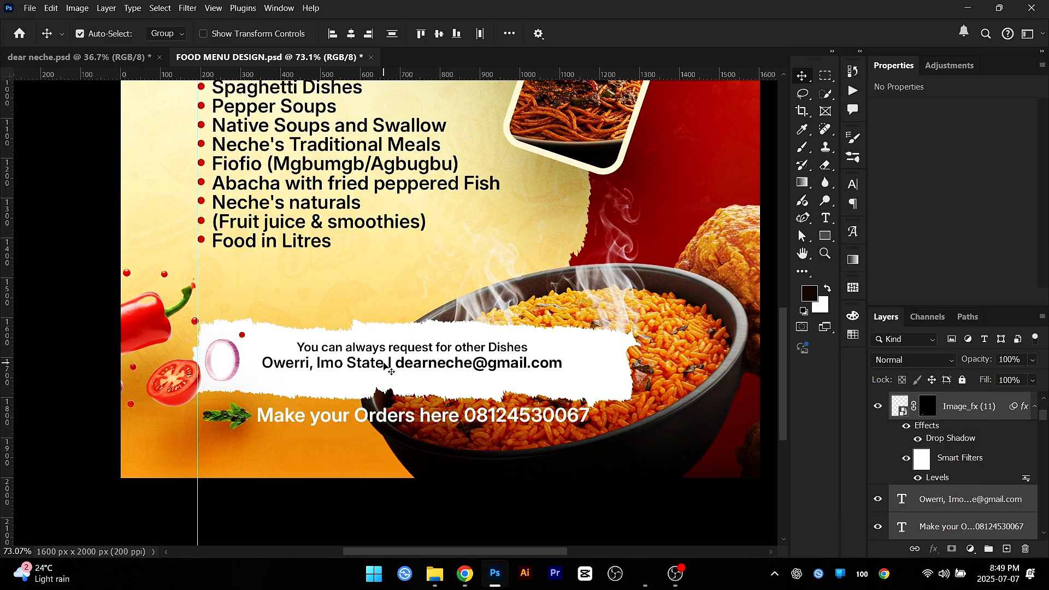
{"action": "scroll", "coordinate": [383, 366], "scroll_direction": "down", "scroll_amount": 5}
{"action": "key", "text": "ctrl+s"}
{"action": "left_click_drag", "start_coordinate": [488, 413], "coordinate": [507, 451]}
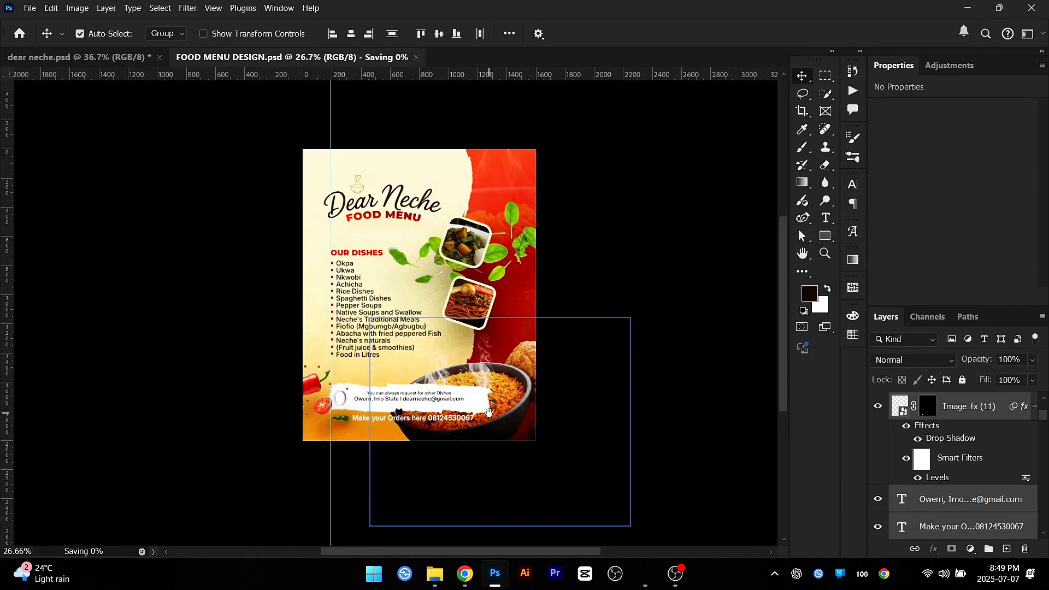
{"action": "left_click", "coordinate": [215, 166]}
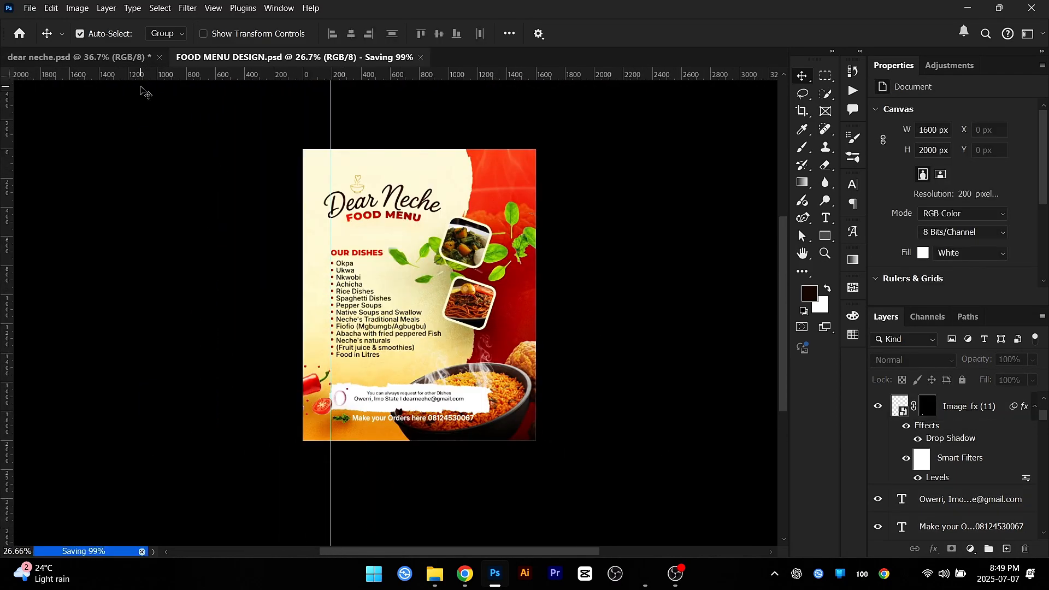
Step: Sample the bright orange-red of the flyer's upper red area and paint a large soft glow on a new layer
{"action": "scroll", "coordinate": [415, 219], "scroll_direction": "up", "scroll_amount": 3}
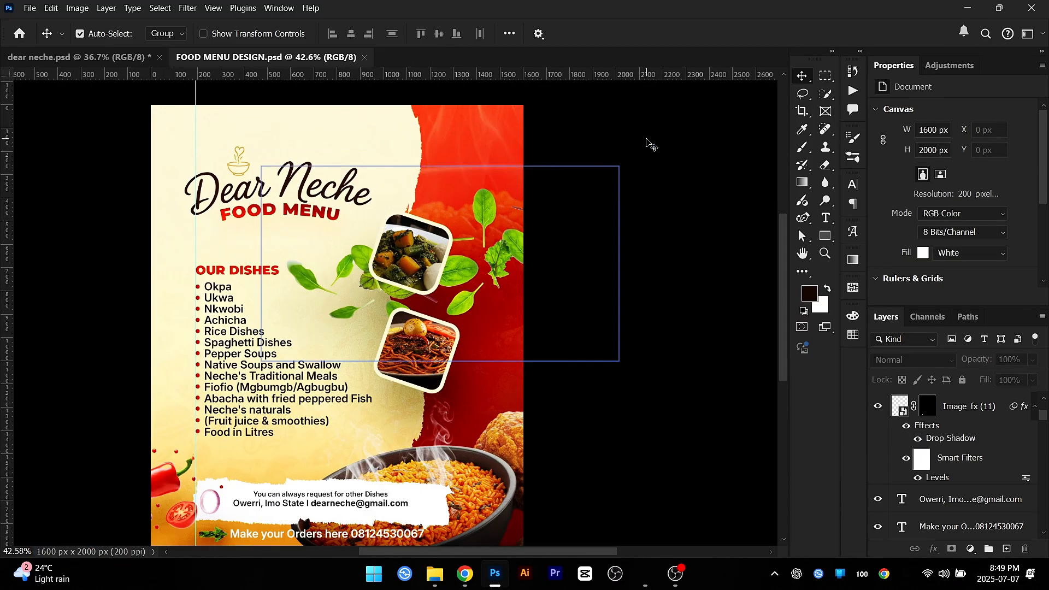
{"action": "key", "text": "i"}
{"action": "left_click", "coordinate": [466, 144]}
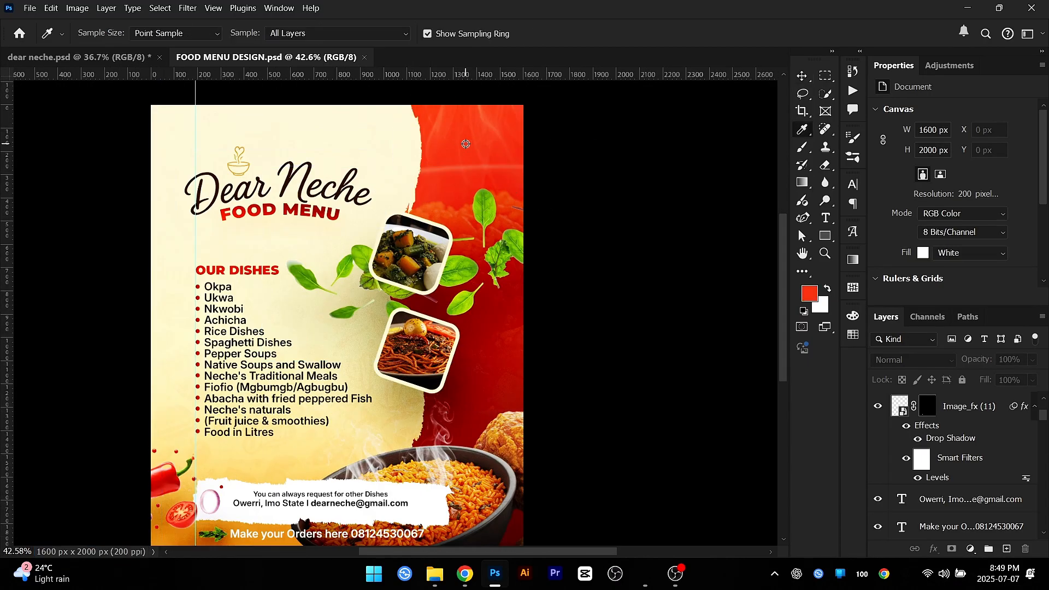
{"action": "left_click", "coordinate": [442, 141]}
{"action": "key", "text": "v"}
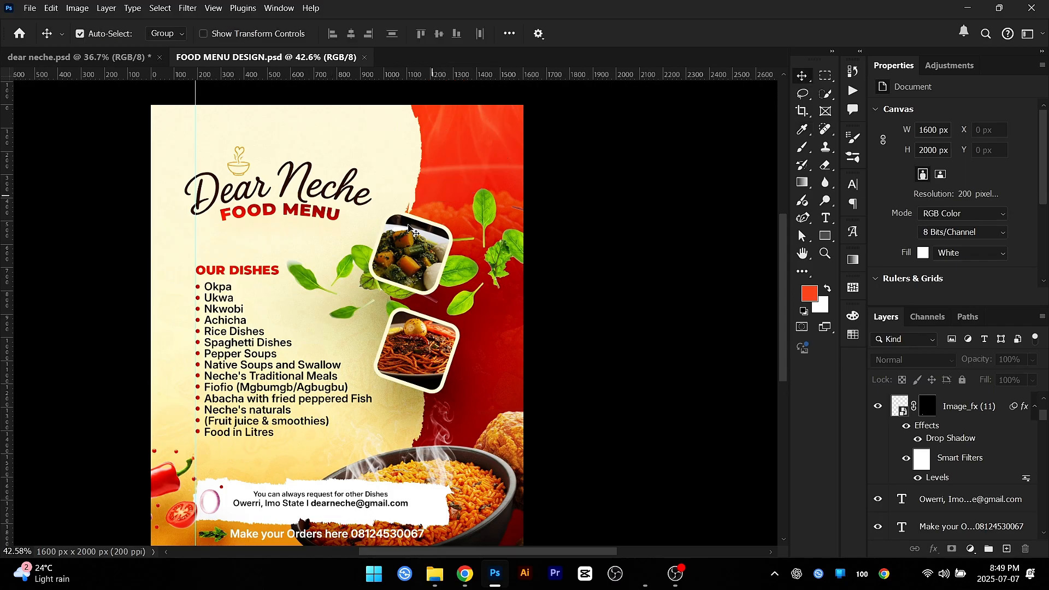
{"action": "key", "text": "ctrl"}
{"action": "key", "text": "ctrl+shift+alt+n"}
{"action": "key", "text": "b"}
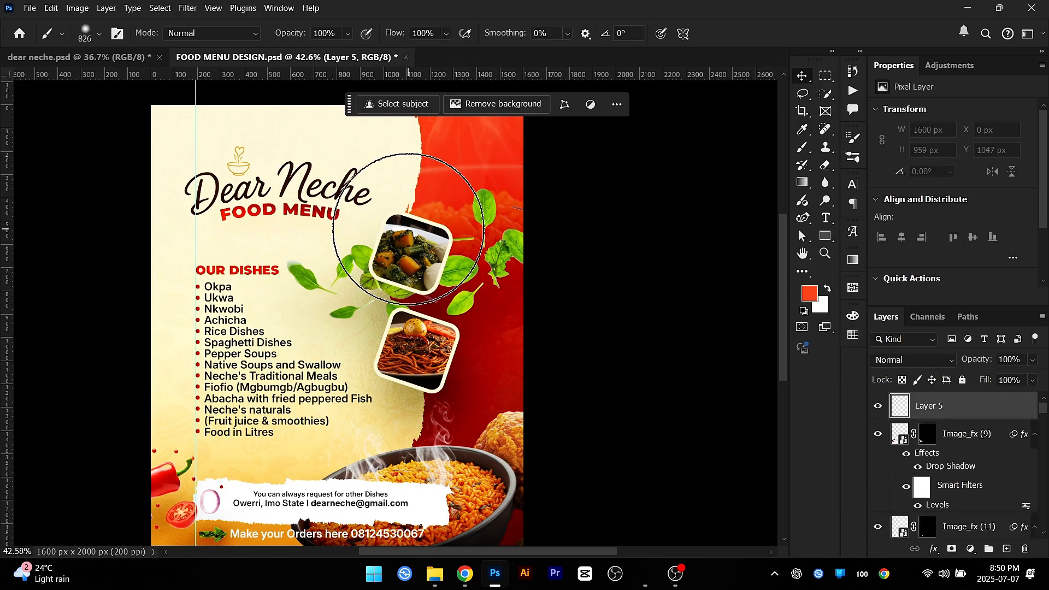
{"action": "mouse_move", "coordinate": [381, 298]}
{"action": "left_mouse_down"}
{"action": "mouse_move", "coordinate": [423, 313]}
{"action": "mouse_move", "coordinate": [383, 315]}
{"action": "mouse_move", "coordinate": [344, 188]}
{"action": "mouse_move", "coordinate": [337, 225]}
{"action": "left_mouse_up"}
{"action": "left_click", "coordinate": [347, 325]}
{"action": "key", "text": "v"}
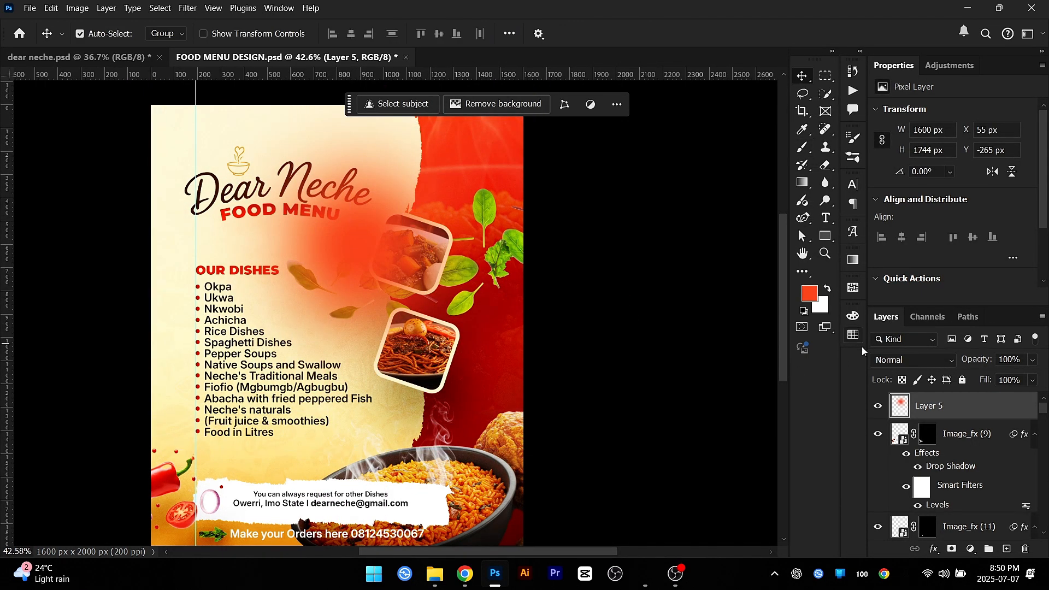
Step: Set Layer 5's blend mode to Lighten and move the glow over the red area to about X 567 px, Y -284 px
{"action": "left_click", "coordinate": [912, 360]}
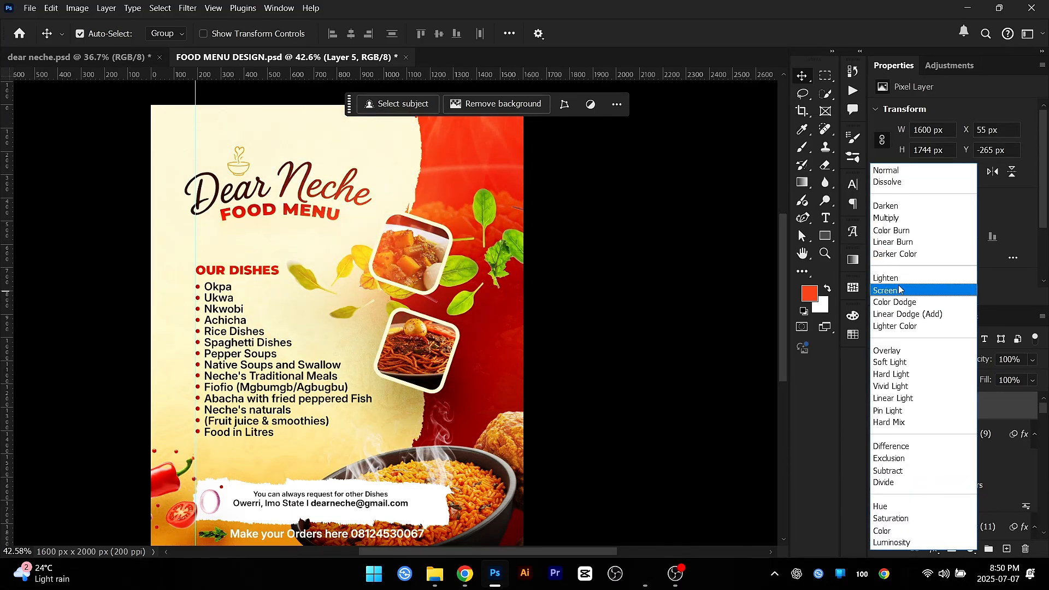
{"action": "left_click", "coordinate": [900, 278]}
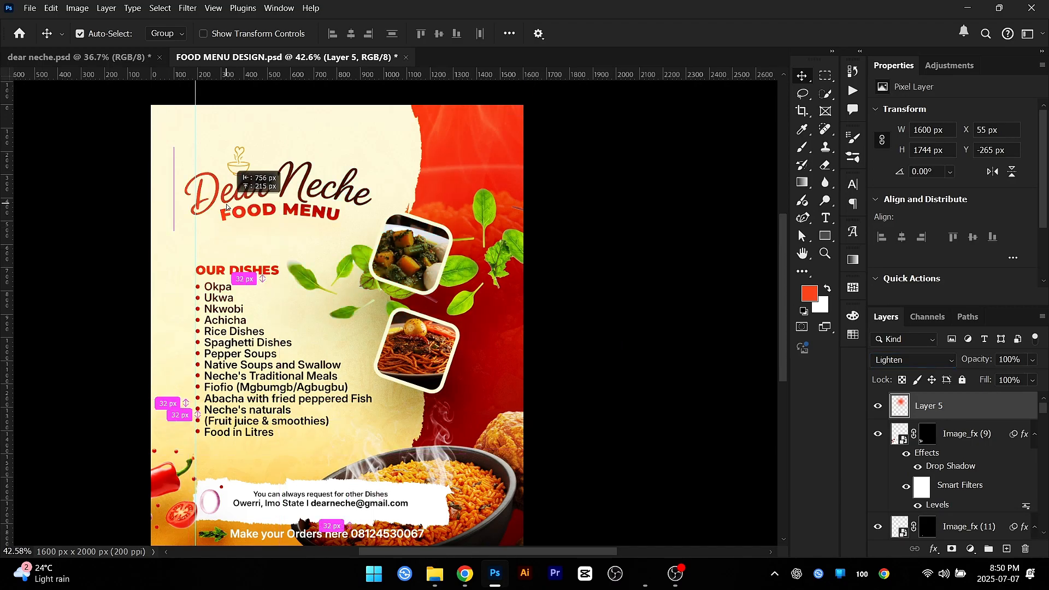
{"action": "left_click_drag", "start_coordinate": [227, 206], "coordinate": [508, 262]}
Step: Enlarge the glow on Layer 5 to about 2317 × 2526 px and place it at about X 410 px, Y -244 px
{"action": "key", "text": "ctrl+t"}
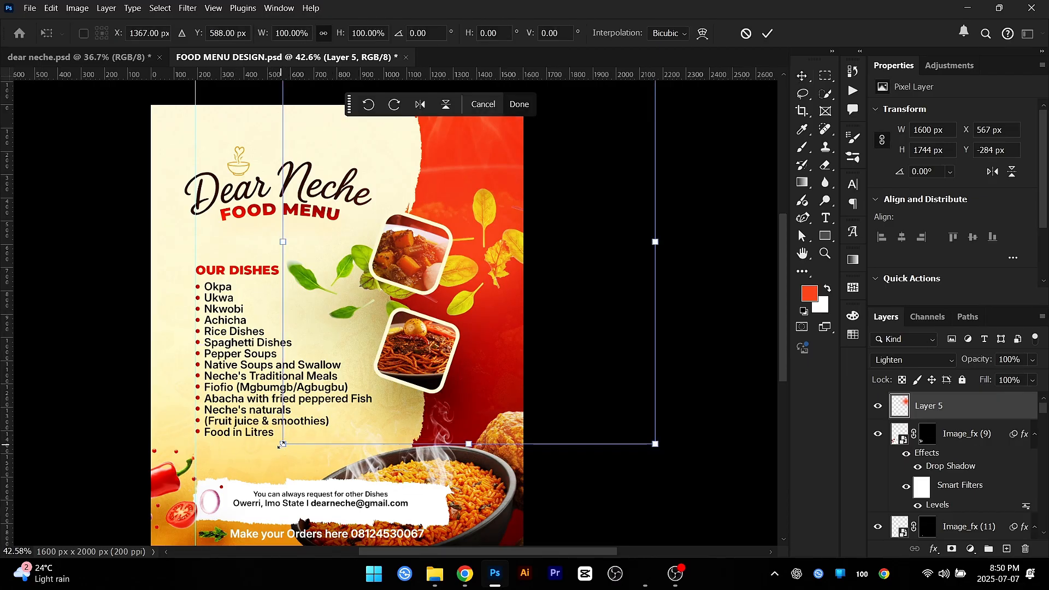
{"action": "left_click_drag", "start_coordinate": [281, 445], "coordinate": [198, 536]}
{"action": "left_click_drag", "start_coordinate": [414, 433], "coordinate": [482, 515]}
{"action": "key", "text": "Return"}
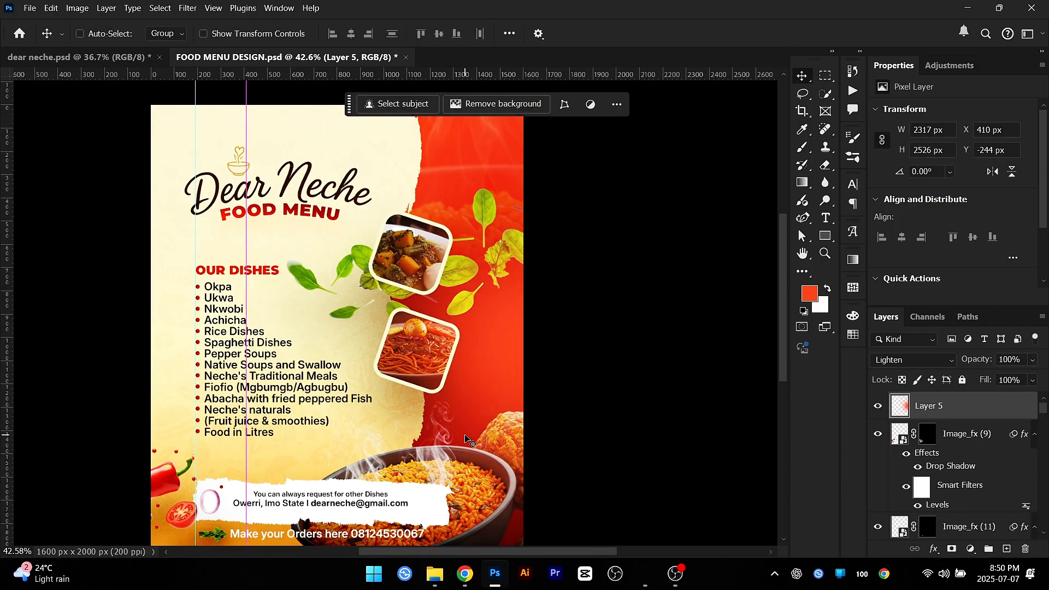
Step: Apply a Hue/Saturation adjustment to the glow on Layer 5 with Saturation +100 and Lightness -18
{"action": "key", "text": "ctrl+u"}
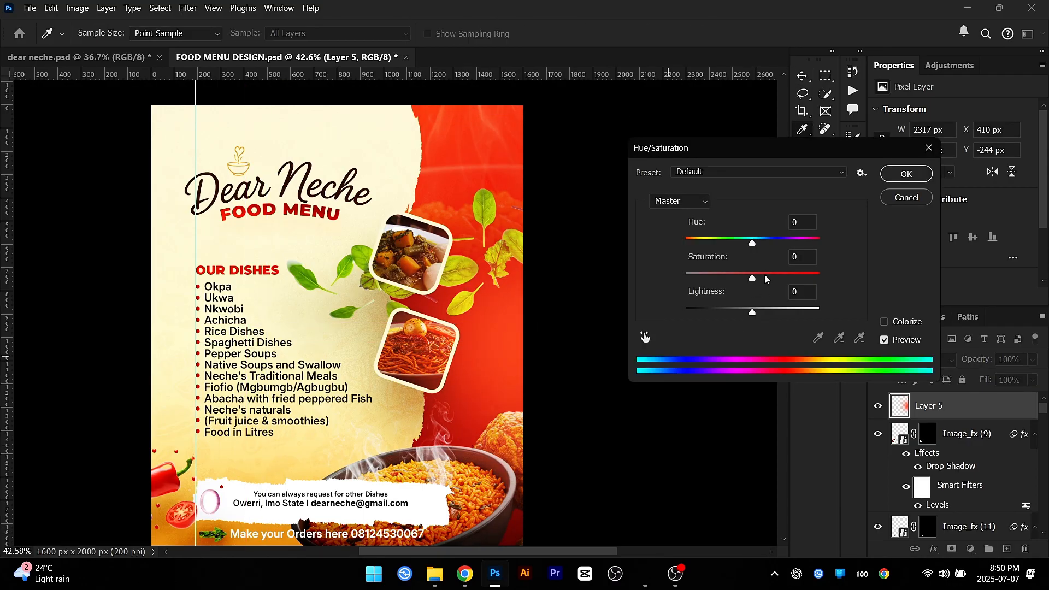
{"action": "left_click_drag", "start_coordinate": [756, 281], "coordinate": [626, 298]}
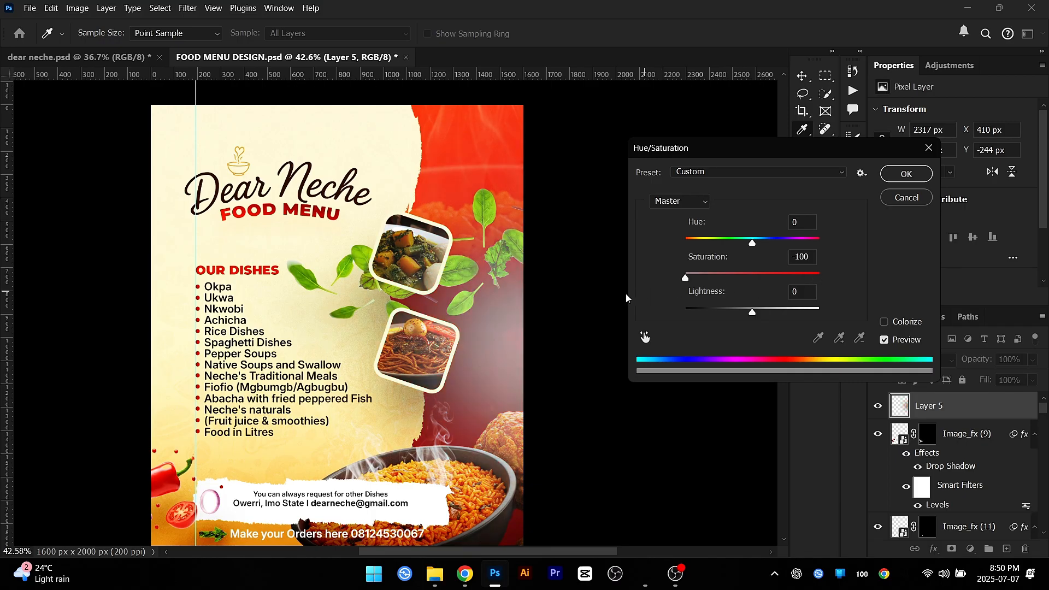
{"action": "left_click_drag", "start_coordinate": [710, 274], "coordinate": [874, 234]}
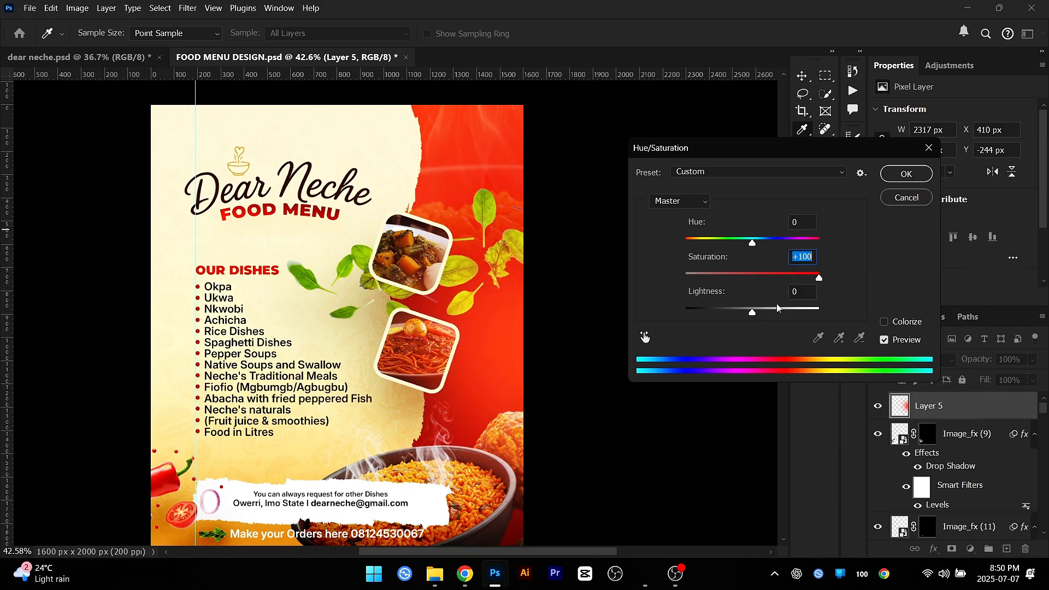
{"action": "left_click_drag", "start_coordinate": [755, 310], "coordinate": [741, 314]}
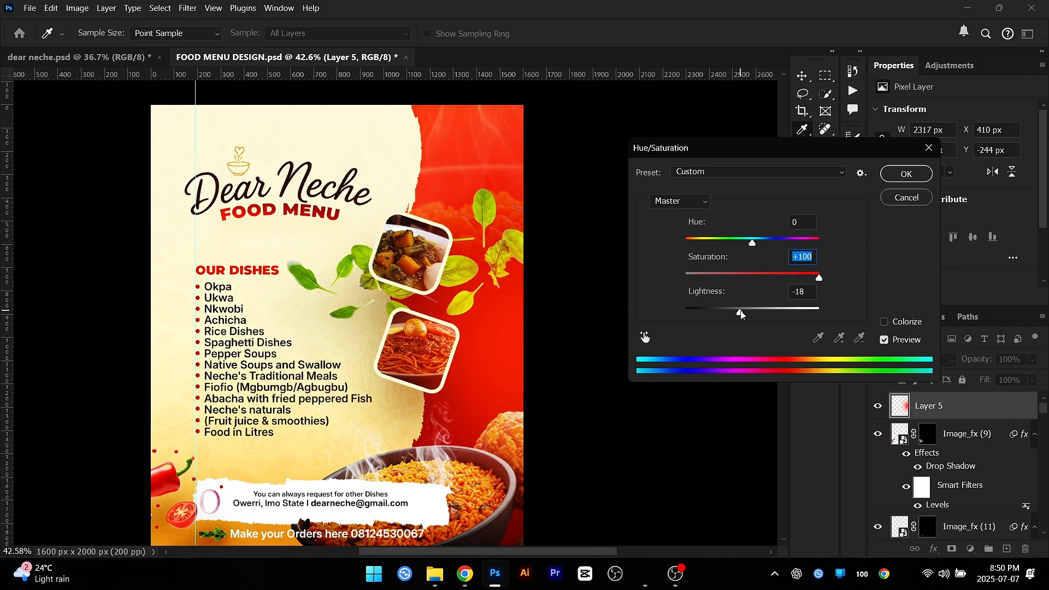
{"action": "left_click", "coordinate": [905, 173]}
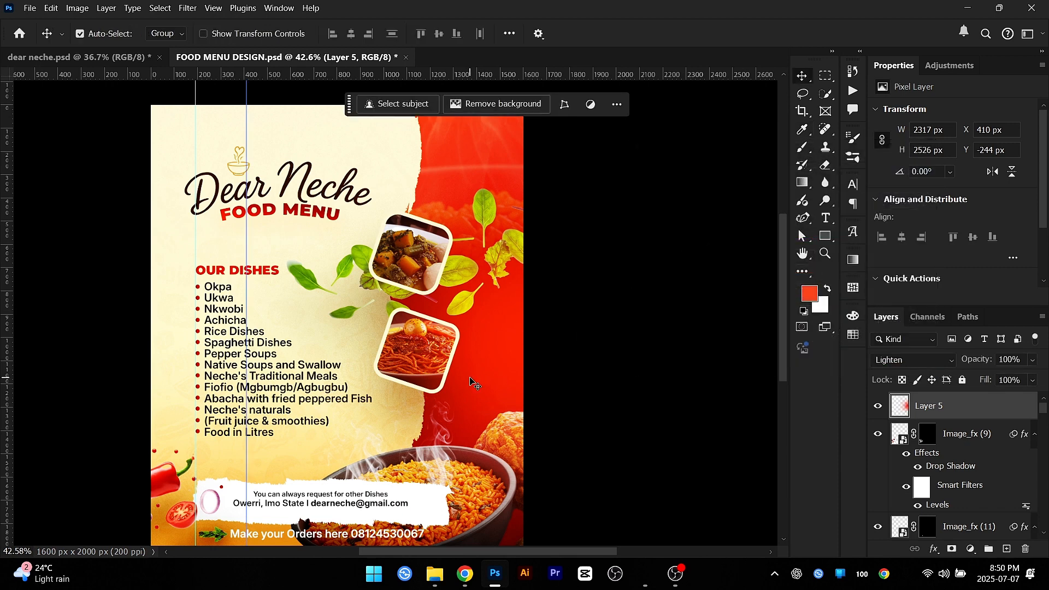
Step: Apply a Hue/Saturation adjustment to the glow on Layer 5 with Hue -21 and Saturation +35
{"action": "key", "text": "ctrl+u"}
{"action": "mouse_move", "coordinate": [752, 240]}
{"action": "left_mouse_down"}
{"action": "mouse_move", "coordinate": [697, 245]}
{"action": "mouse_move", "coordinate": [765, 237]}
{"action": "mouse_move", "coordinate": [738, 241]}
{"action": "left_mouse_up"}
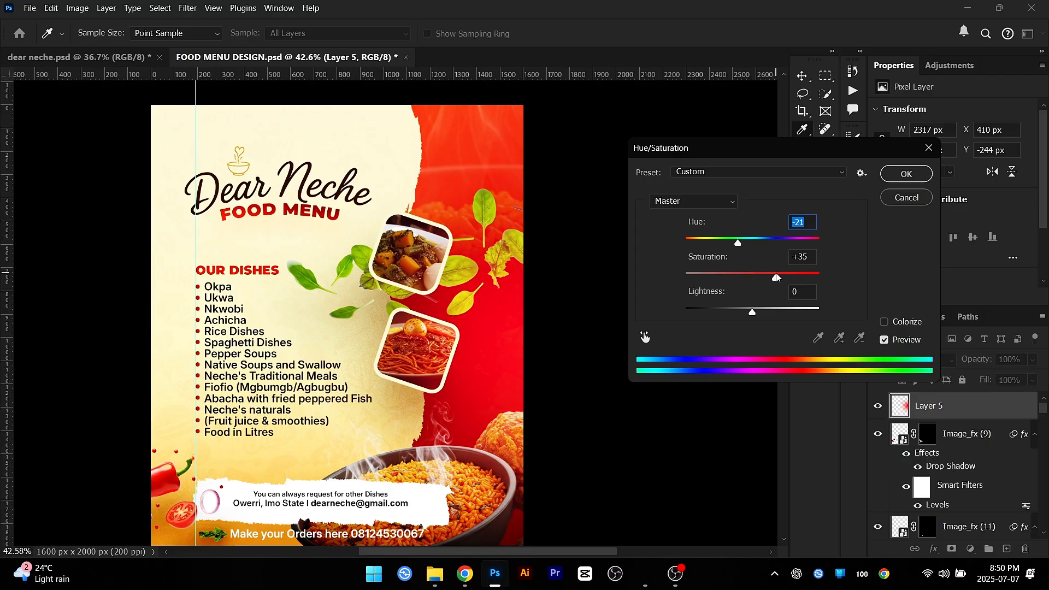
{"action": "left_click", "coordinate": [906, 174]}
{"action": "key", "text": "v"}
Step: Move the glow on Layer 5 to about X 289 px, Y -139 px
{"action": "scroll", "coordinate": [525, 399], "scroll_direction": "down", "scroll_amount": 2}
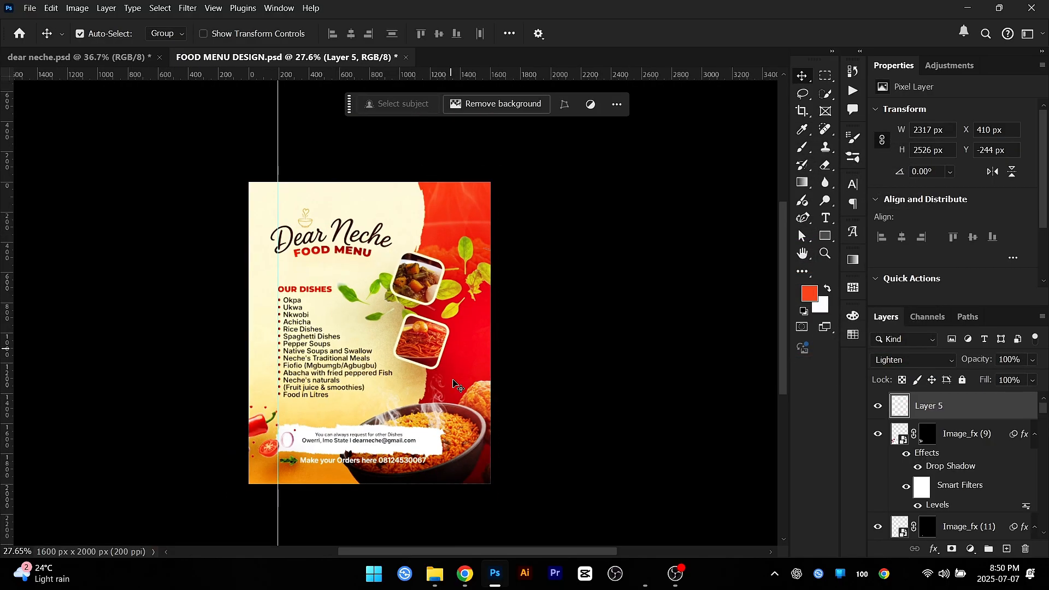
{"action": "scroll", "coordinate": [526, 399], "scroll_direction": "up", "scroll_amount": 1}
{"action": "scroll", "coordinate": [522, 392], "scroll_direction": "up", "scroll_amount": 3}
{"action": "left_click_drag", "start_coordinate": [528, 359], "coordinate": [503, 380]}
{"action": "scroll", "coordinate": [475, 385], "scroll_direction": "down", "scroll_amount": 2}
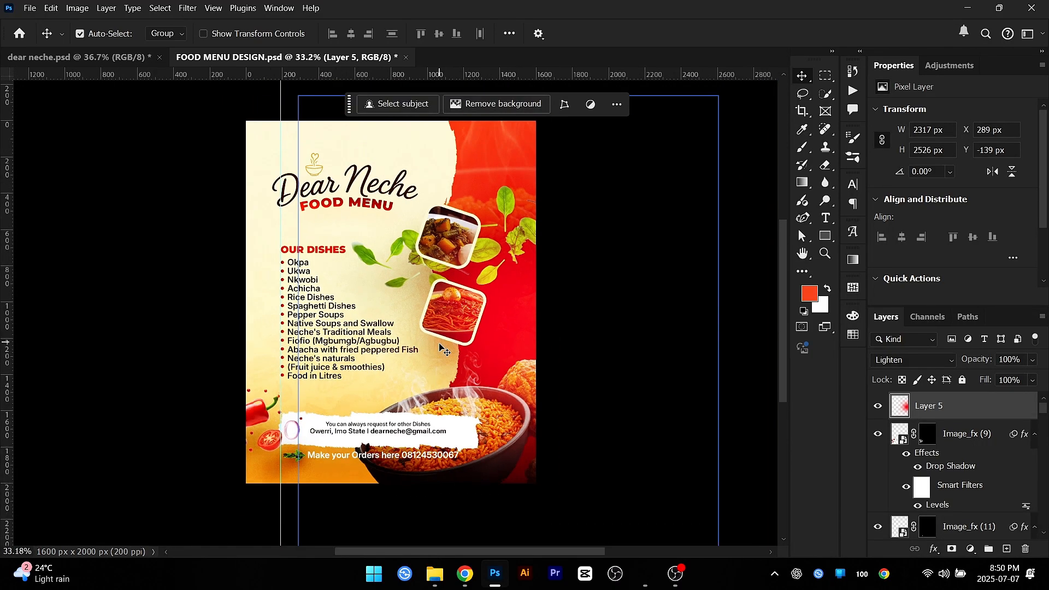
{"action": "scroll", "coordinate": [470, 386], "scroll_direction": "up", "scroll_amount": 1}
{"action": "scroll", "coordinate": [462, 350], "scroll_direction": "up", "scroll_amount": 1}
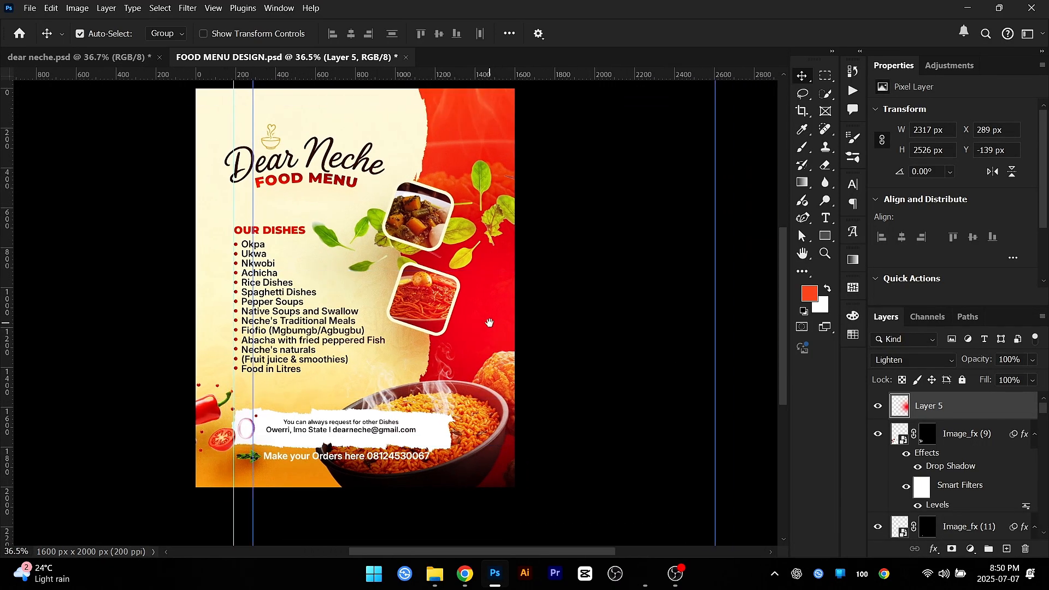
Step: Duplicate the glow and scale the copy to about 1205 × 1310 px at about X -617 px, Y -333 px over the logo's first letter
{"action": "left_click_drag", "start_coordinate": [453, 324], "coordinate": [307, 413]}
{"action": "key", "text": "ctrl+t"}
{"action": "left_click_drag", "start_coordinate": [491, 375], "coordinate": [270, 358]}
{"action": "left_click_drag", "start_coordinate": [168, 374], "coordinate": [233, 159]}
{"action": "key", "text": "Return"}
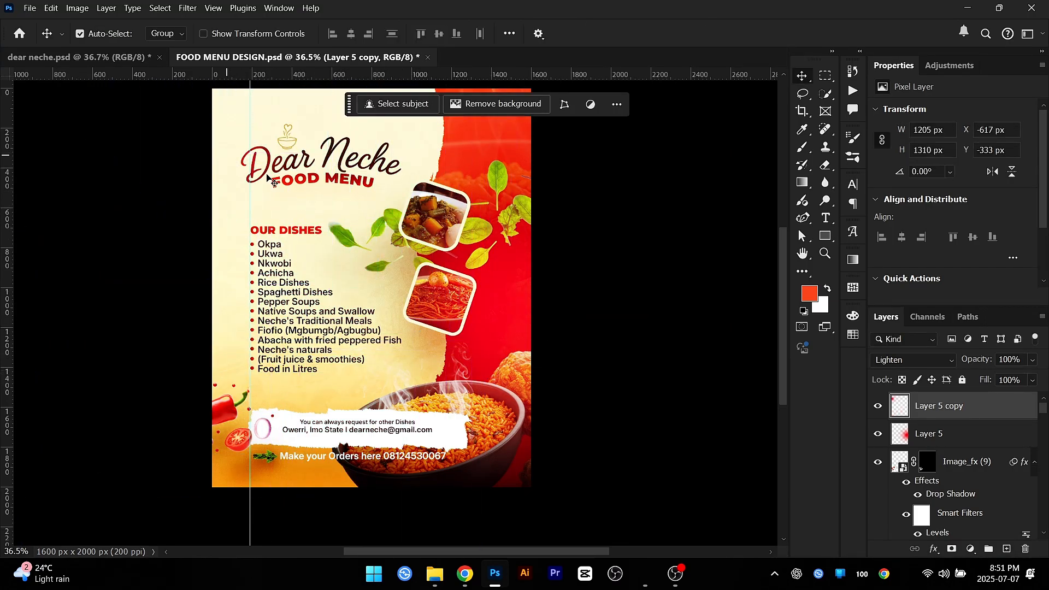
Step: Deselect the glow copy and save the flyer
{"action": "scroll", "coordinate": [272, 154], "scroll_direction": "up", "scroll_amount": 2}
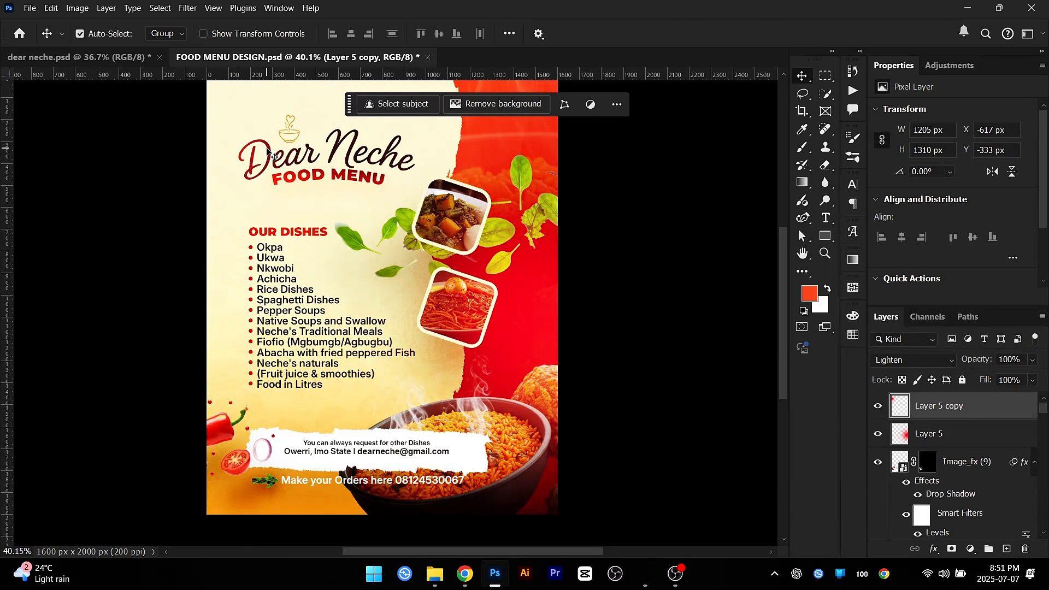
{"action": "scroll", "coordinate": [232, 175], "scroll_direction": "down", "scroll_amount": 2}
{"action": "left_click", "coordinate": [84, 288]}
{"action": "key", "text": "ctrl+s"}
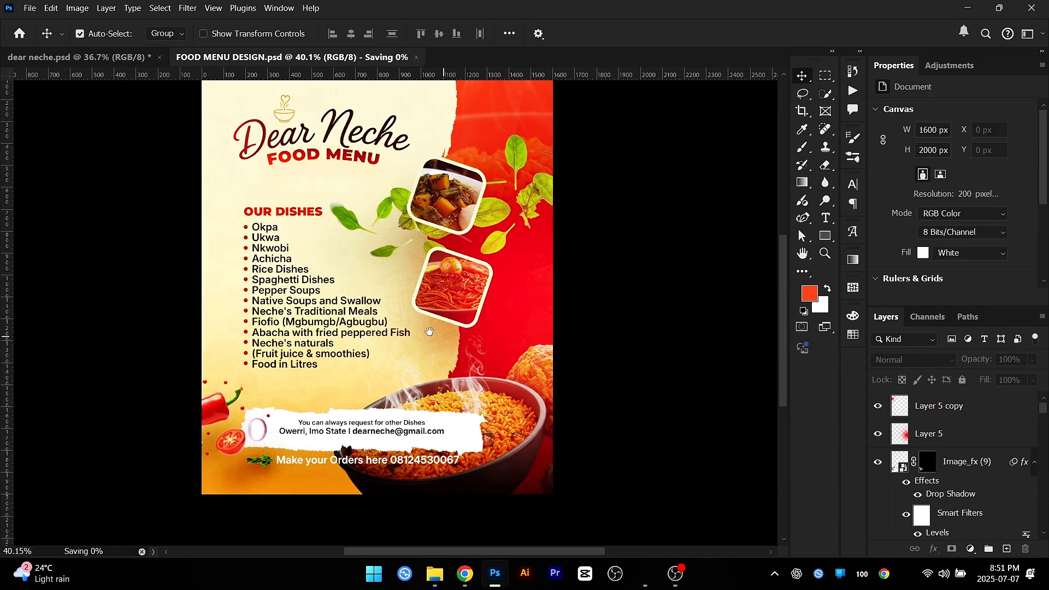
Step: Nudge the white torn-paper banner, Rectangle 3, up to Y 1588 px
{"action": "left_click_drag", "start_coordinate": [460, 329], "coordinate": [556, 295]}
{"action": "scroll", "coordinate": [496, 399], "scroll_direction": "up", "scroll_amount": 3}
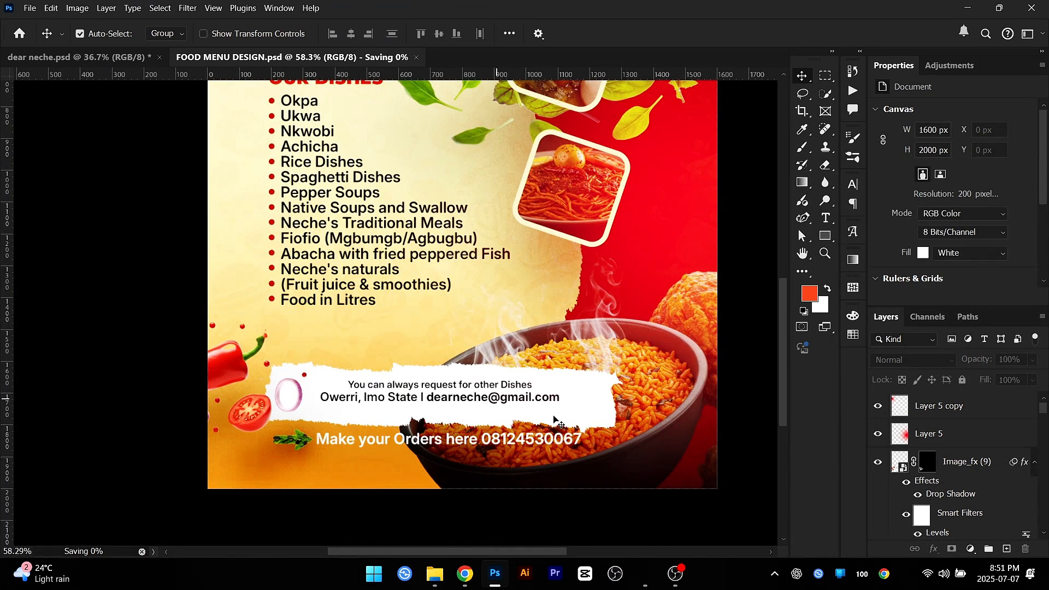
{"action": "scroll", "coordinate": [495, 400], "scroll_direction": "up", "scroll_amount": 1}
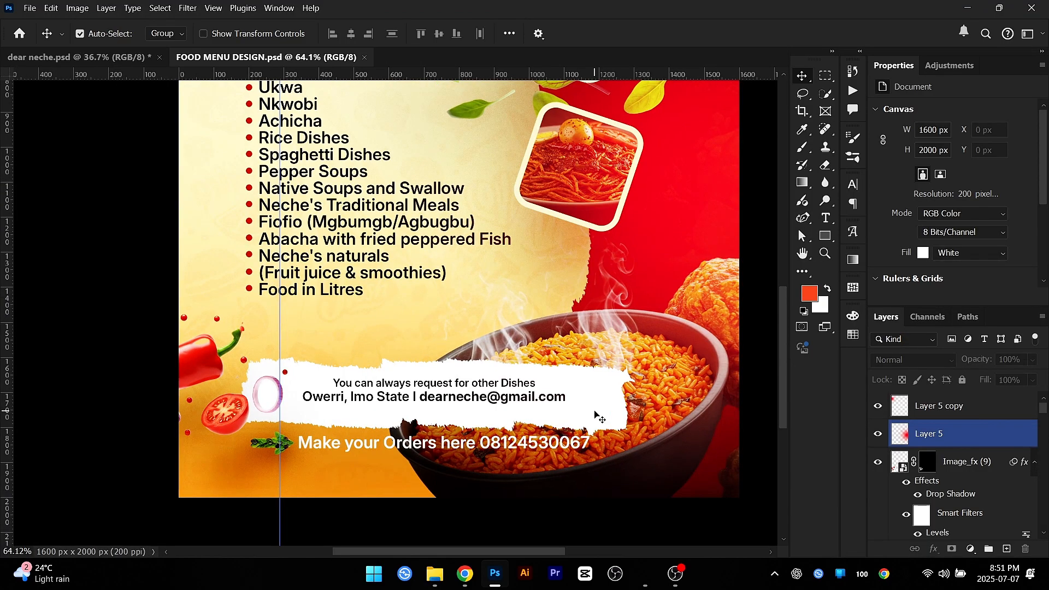
{"action": "left_click", "coordinate": [306, 418]}
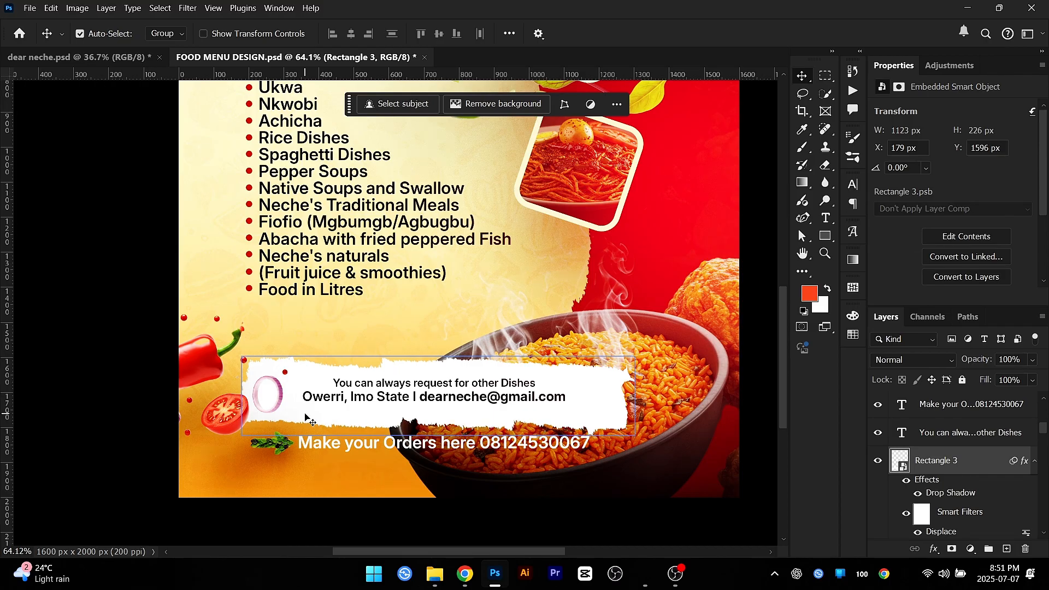
{"action": "key", "text": "Up"}
{"action": "key", "text": "Up"}
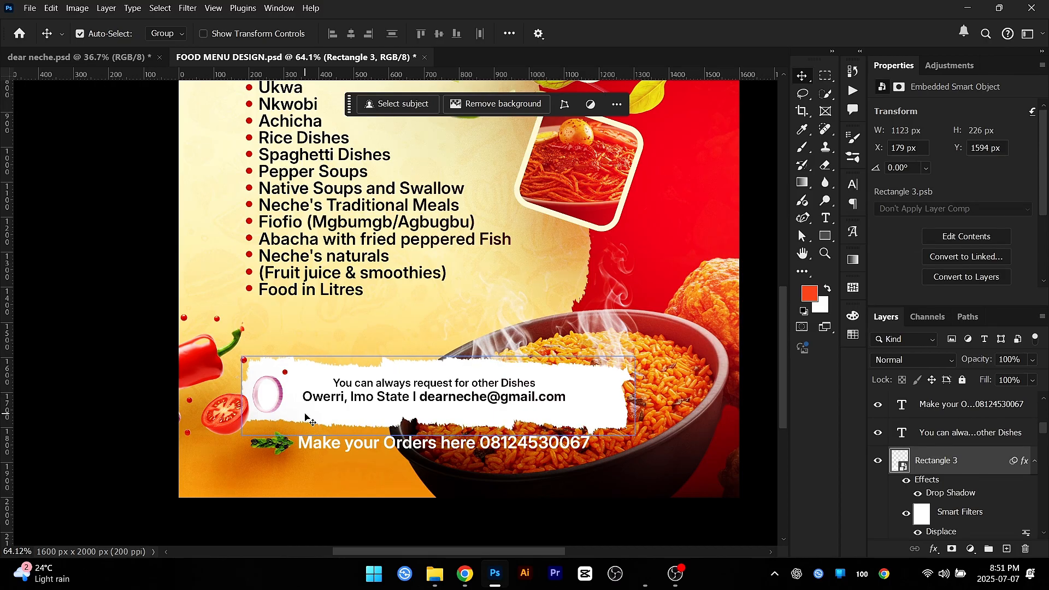
{"action": "key", "text": "Up"}
{"action": "key", "text": "Up"}
{"action": "key", "text": "Up"}
{"action": "key", "text": "Up"}
{"action": "key", "text": "Up"}
{"action": "key", "text": "Up"}
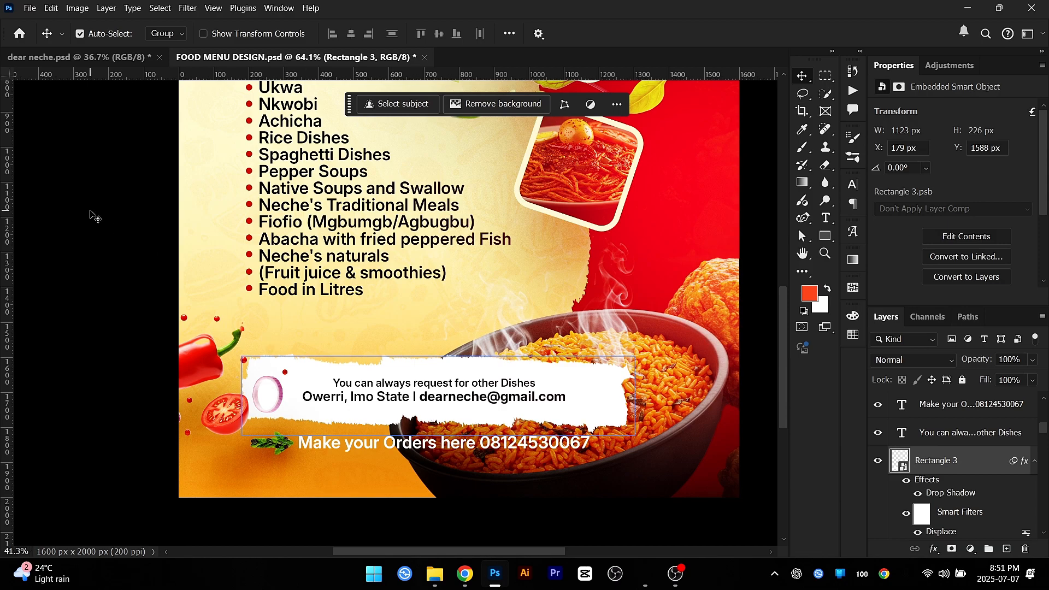
{"action": "scroll", "coordinate": [93, 215], "scroll_direction": "down", "scroll_amount": 5}
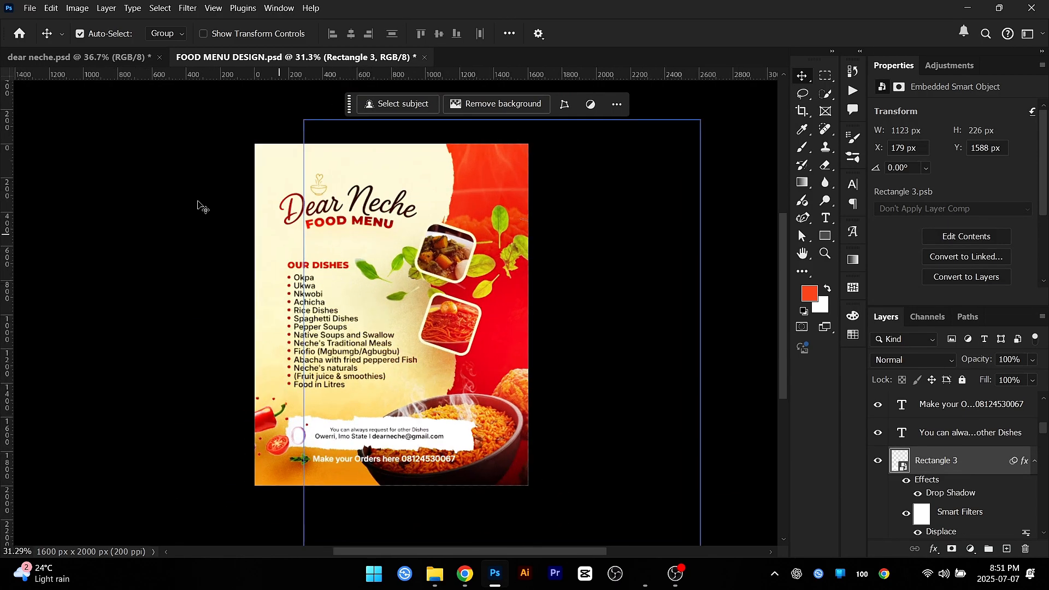
Step: Copy the yellow burst accent beside the upper dish frame in dear neche.psd into FOOD MENU DESIGN.psd
{"action": "left_click", "coordinate": [87, 57]}
{"action": "scroll", "coordinate": [359, 345], "scroll_direction": "down", "scroll_amount": 4}
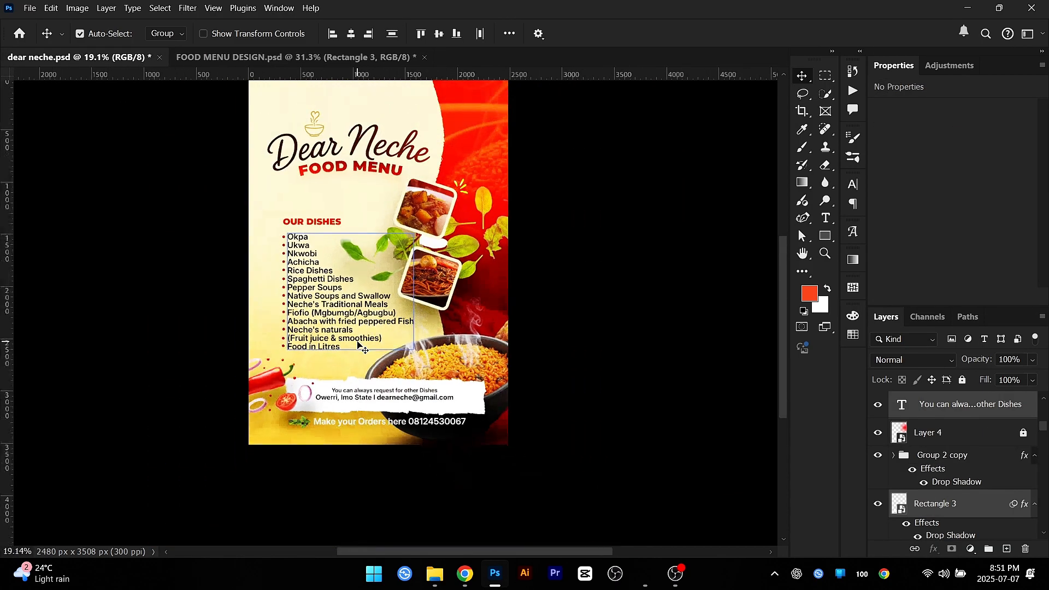
{"action": "scroll", "coordinate": [371, 317], "scroll_direction": "down", "scroll_amount": 2}
{"action": "scroll", "coordinate": [332, 130], "scroll_direction": "up", "scroll_amount": 2}
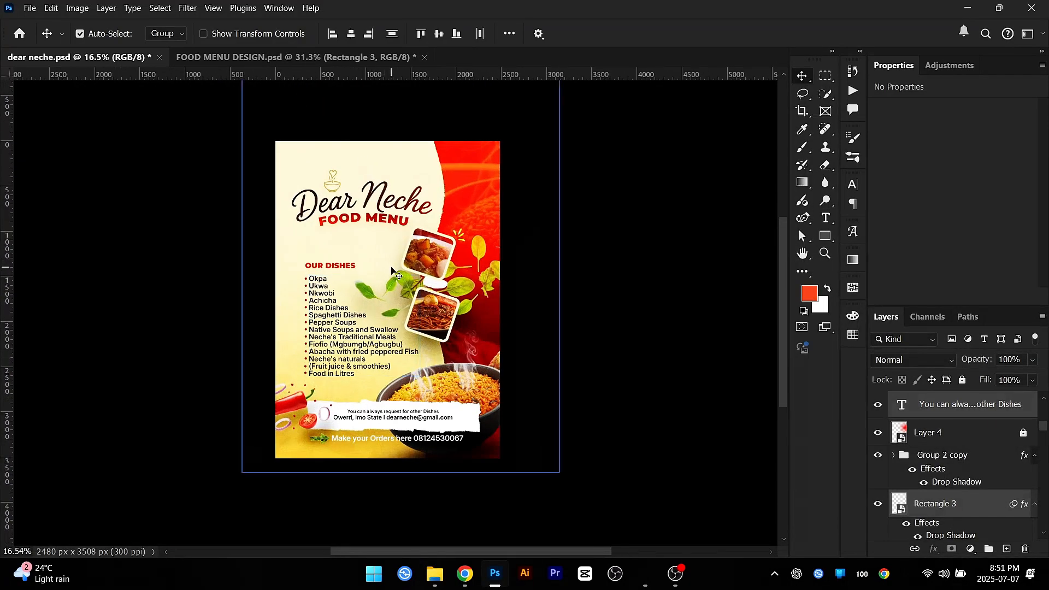
{"action": "scroll", "coordinate": [392, 271], "scroll_direction": "up", "scroll_amount": 4}
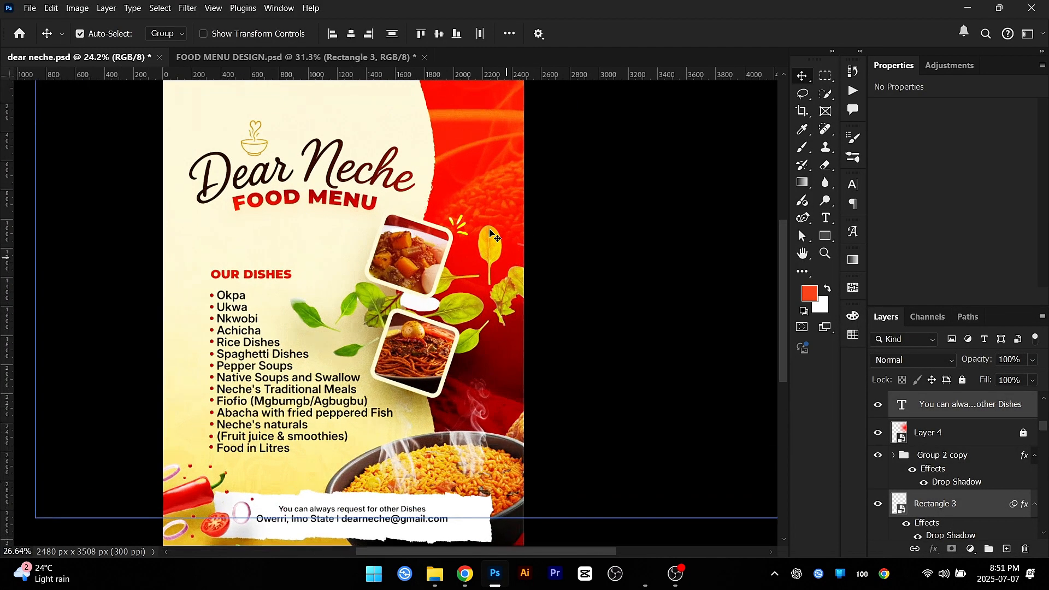
{"action": "scroll", "coordinate": [490, 233], "scroll_direction": "up", "scroll_amount": 1}
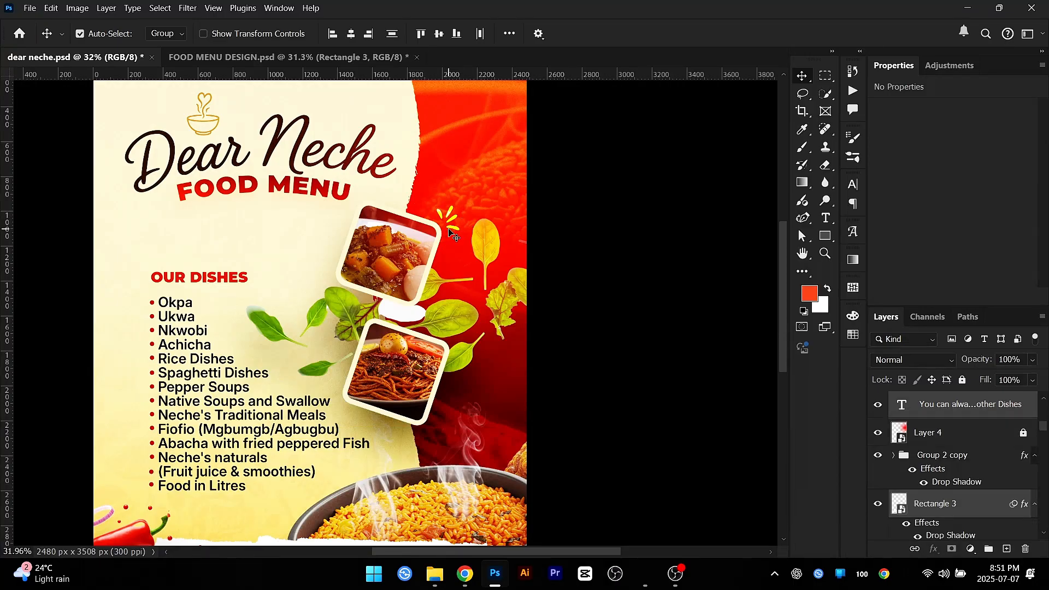
{"action": "left_click_drag", "start_coordinate": [426, 201], "coordinate": [339, 226]}
{"action": "left_click", "coordinate": [284, 57]}
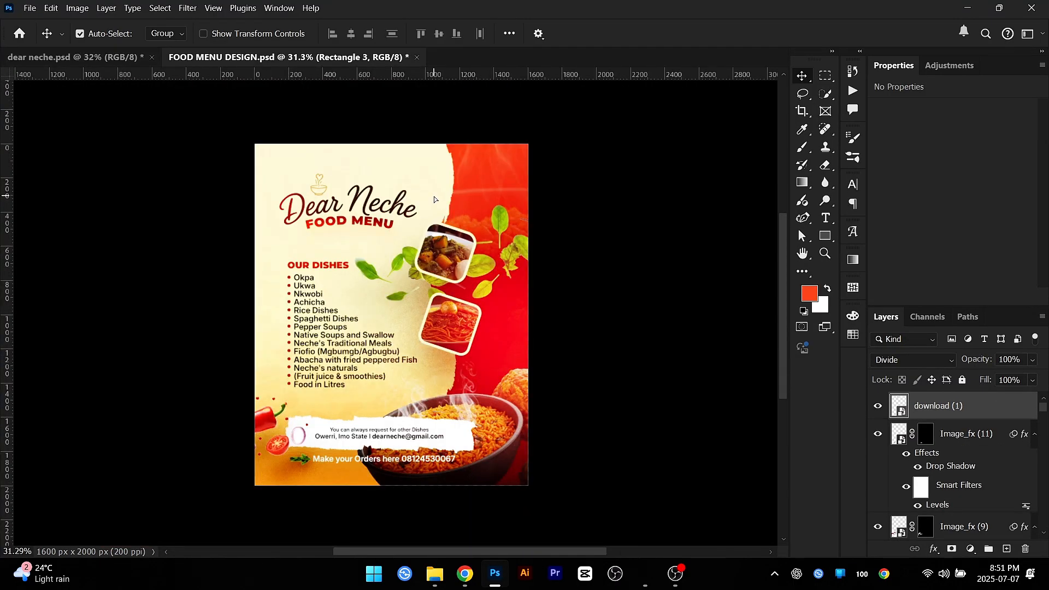
{"action": "left_click_drag", "start_coordinate": [434, 199], "coordinate": [437, 203]}
{"action": "scroll", "coordinate": [440, 211], "scroll_direction": "up", "scroll_amount": 3}
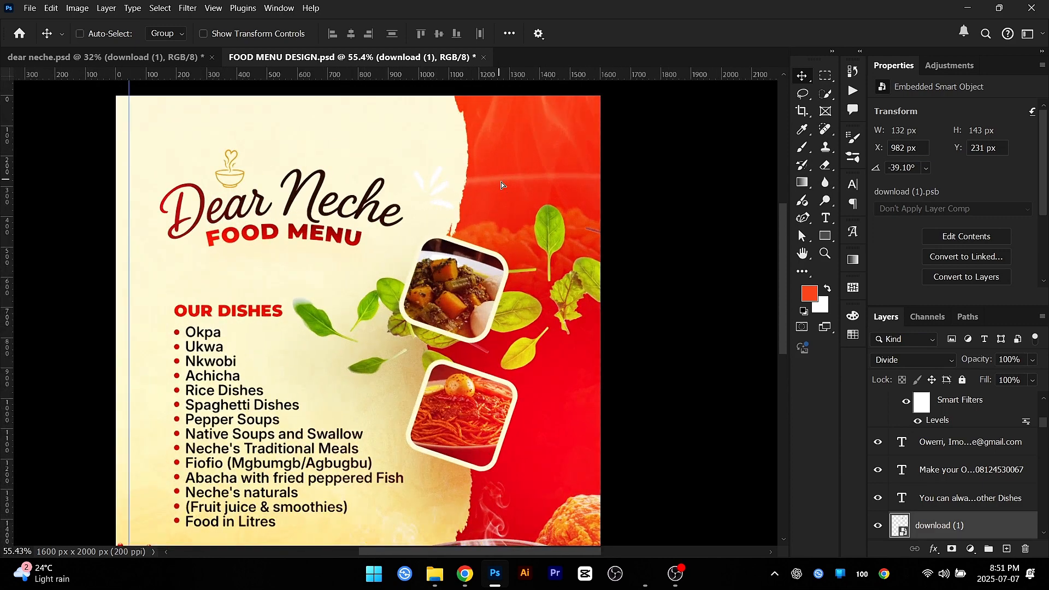
Step: Place the burst accent beside the upper dish frame's top corner at about X 1261 px, Y 422 px, and save the flyer
{"action": "left_click_drag", "start_coordinate": [501, 185], "coordinate": [583, 237]}
{"action": "scroll", "coordinate": [490, 266], "scroll_direction": "down", "scroll_amount": 2}
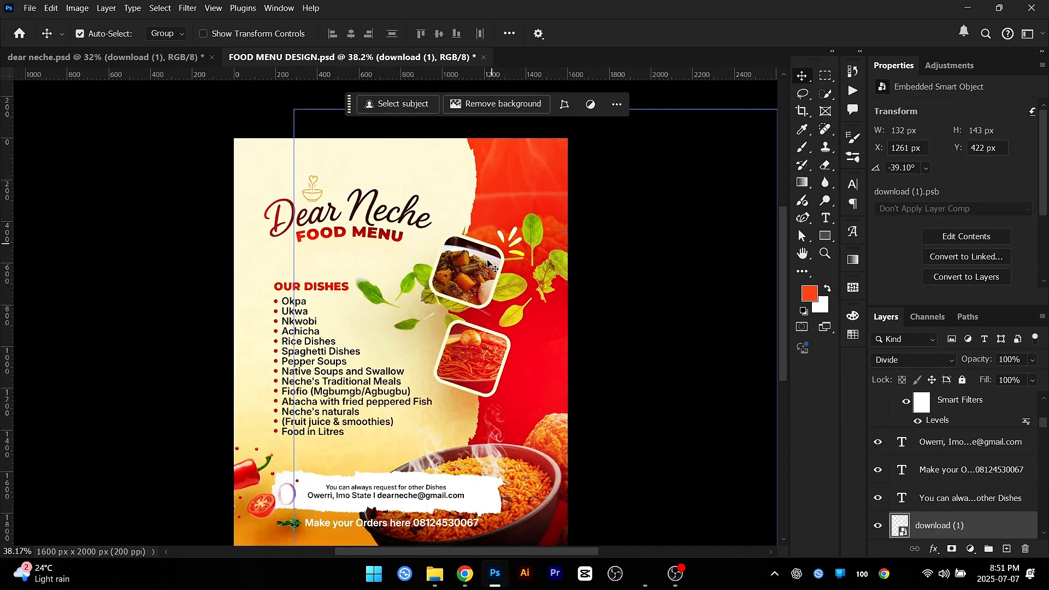
{"action": "scroll", "coordinate": [493, 322], "scroll_direction": "down", "scroll_amount": 1}
{"action": "scroll", "coordinate": [510, 316], "scroll_direction": "up", "scroll_amount": 2}
{"action": "key", "text": "ctrl"}
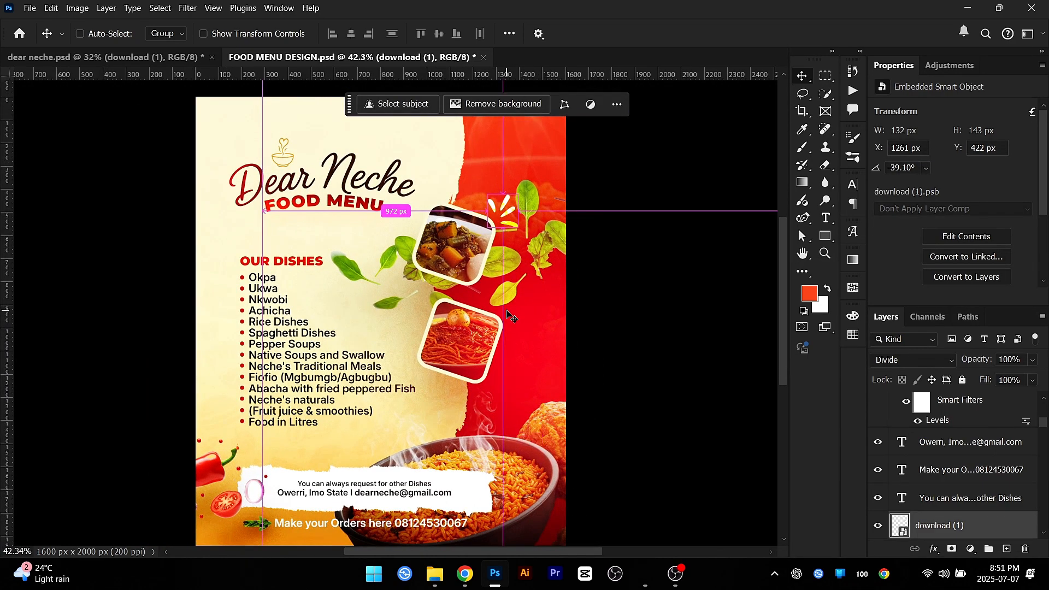
{"action": "key", "text": "ctrl+s"}
{"action": "scroll", "coordinate": [507, 316], "scroll_direction": "down", "scroll_amount": 1}
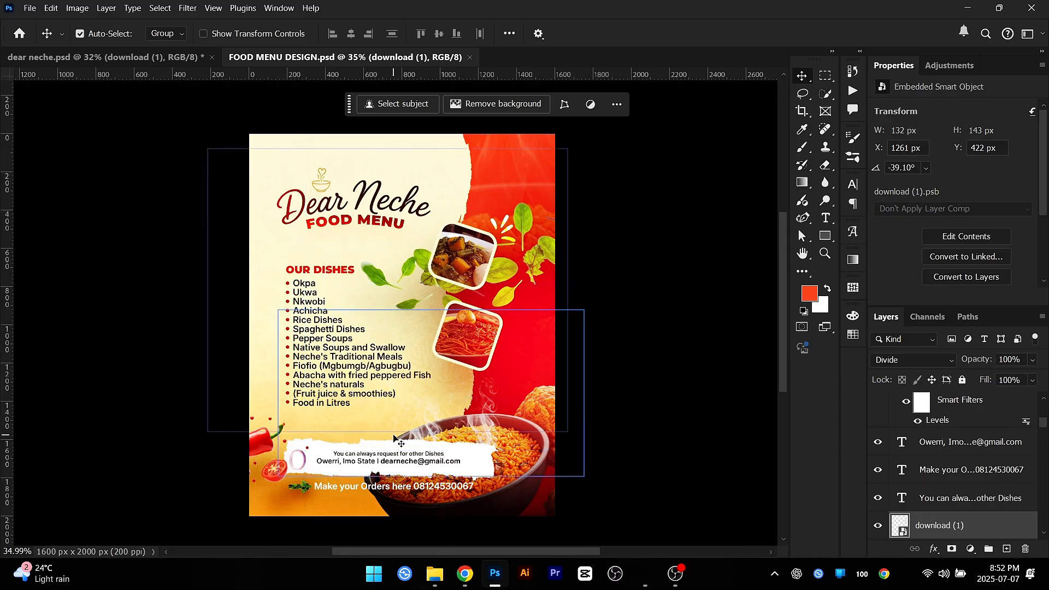
{"action": "scroll", "coordinate": [394, 437], "scroll_direction": "up", "scroll_amount": 2}
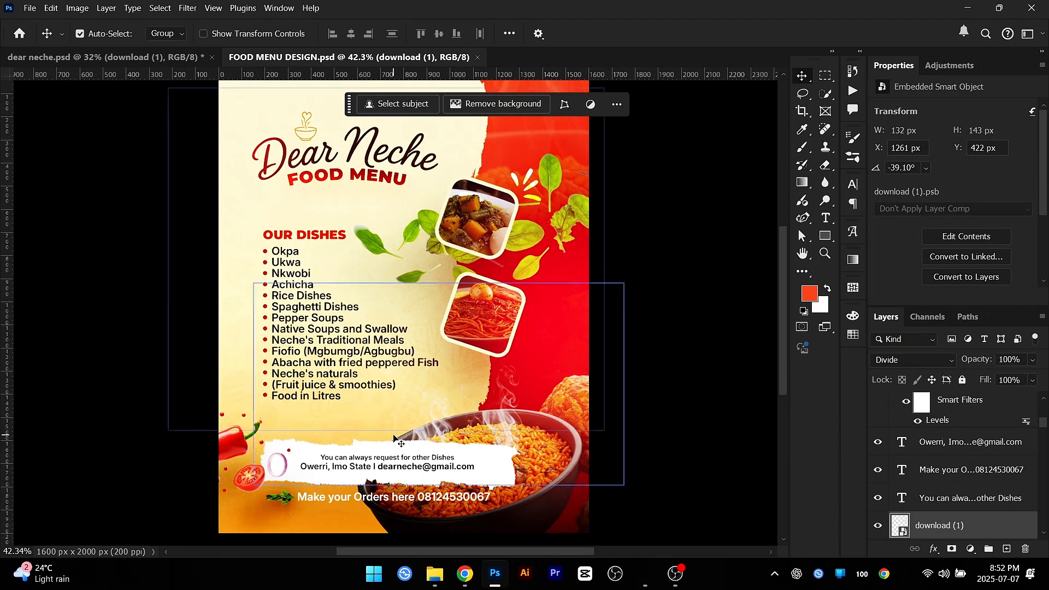